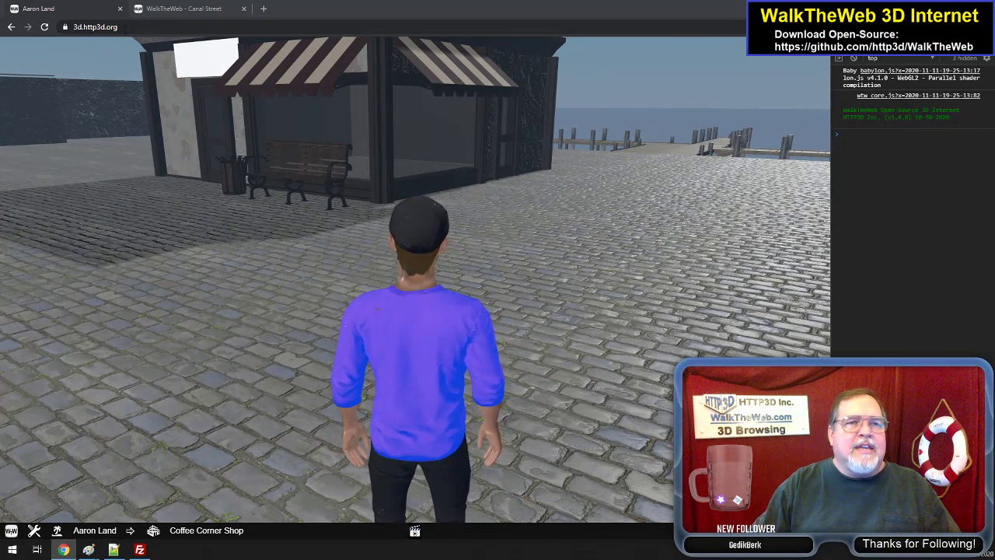
- Enter the 3d.http3d.org site's admin area and open the list of all 3D plugins
{"action": "left_click", "coordinate": [150, 29]}
{"action": "left_click", "coordinate": [152, 31]}
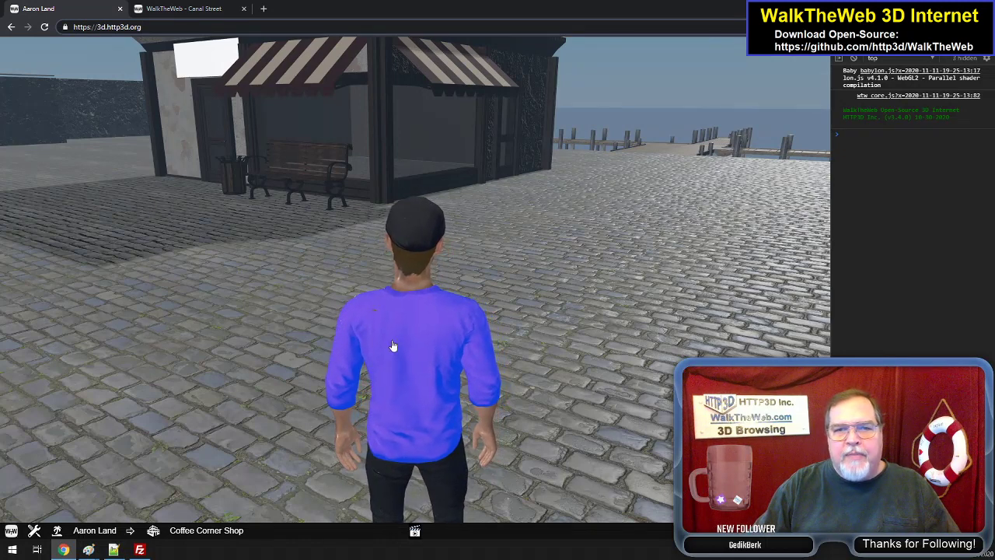
{"action": "left_click", "coordinate": [34, 530]}
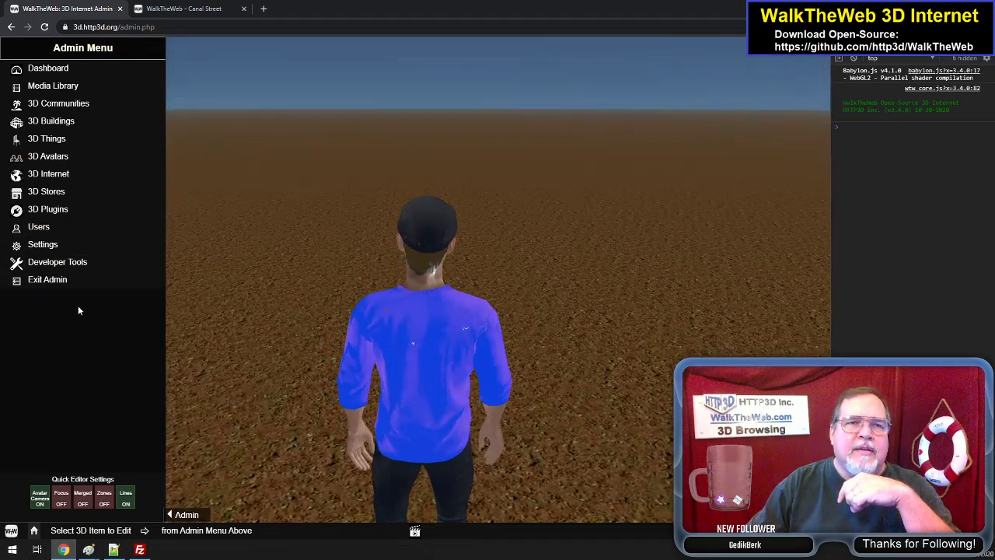
{"action": "left_click", "coordinate": [56, 210]}
{"action": "left_click", "coordinate": [52, 227]}
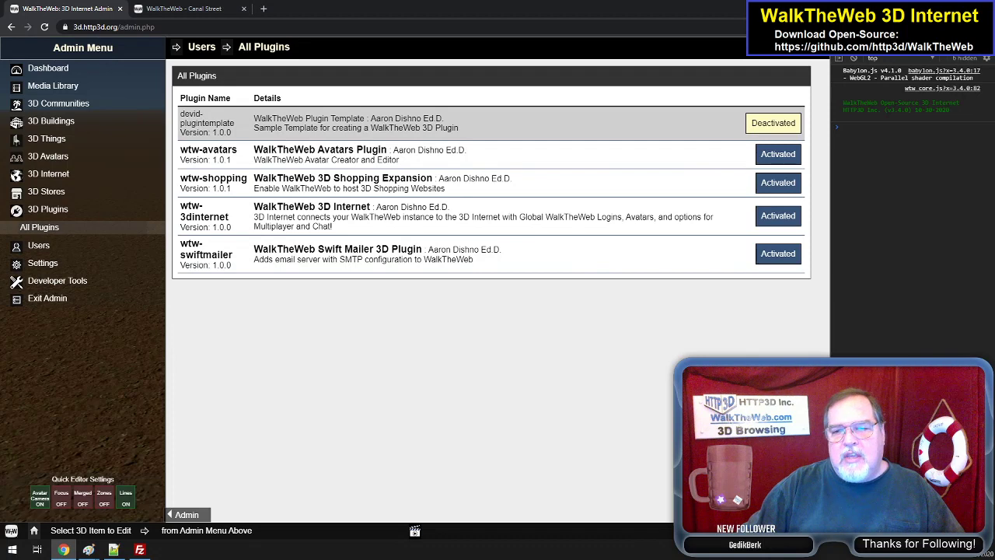
- Look through the local profile's fields and its edit, avatar and log-out options, and close the profile
{"action": "left_click", "coordinate": [777, 530]}
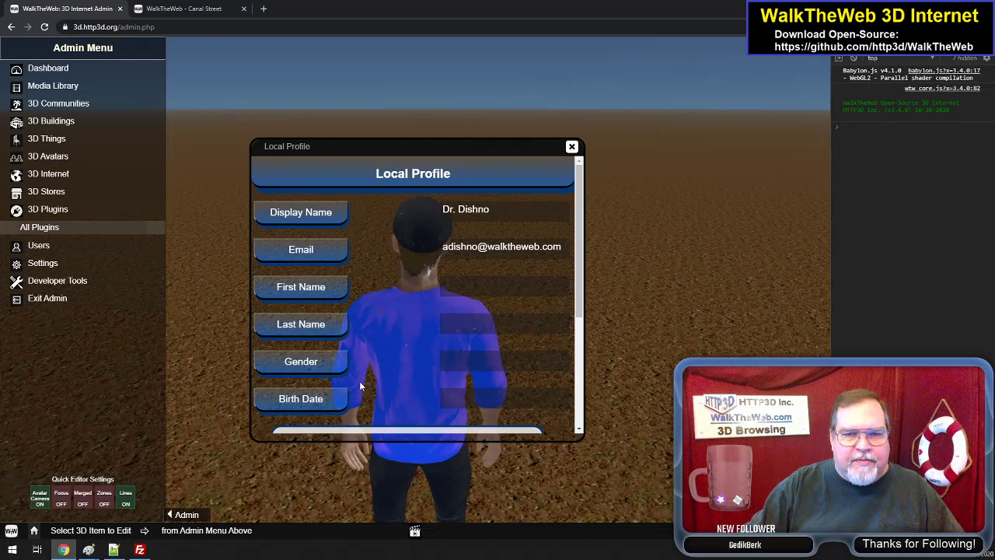
{"action": "scroll", "coordinate": [361, 381], "scroll_direction": "down", "scroll_amount": 3}
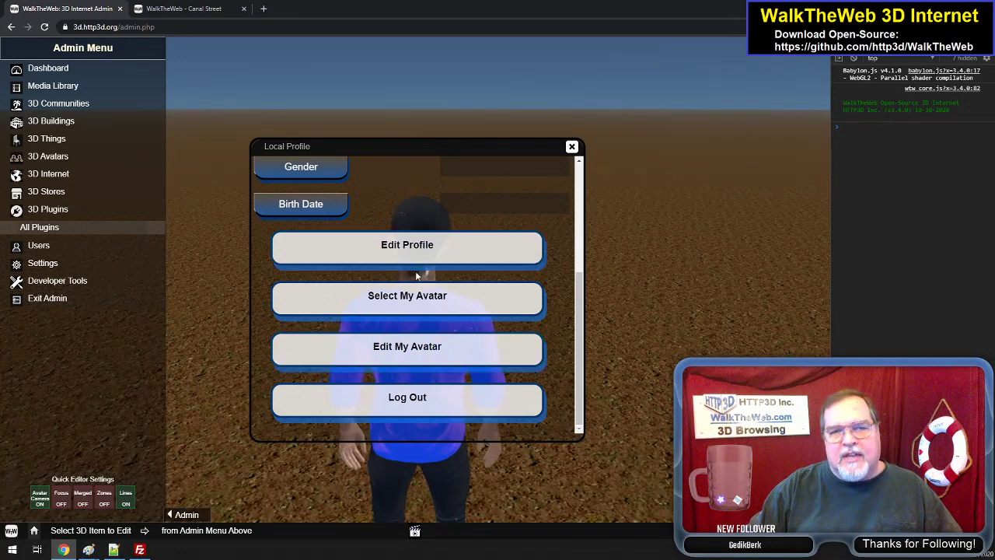
{"action": "left_click", "coordinate": [572, 147]}
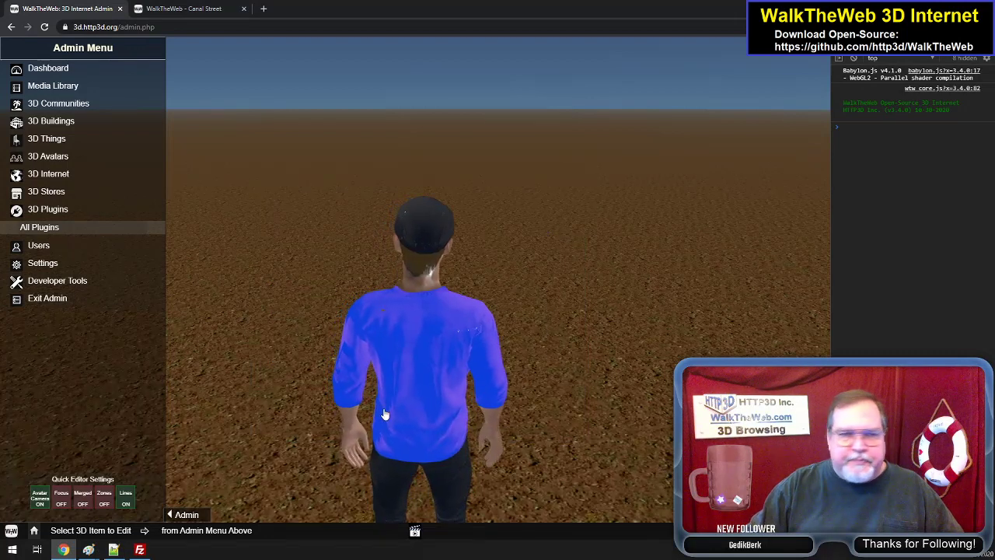
- Review the list of all plugins again and close it
{"action": "left_click", "coordinate": [28, 228]}
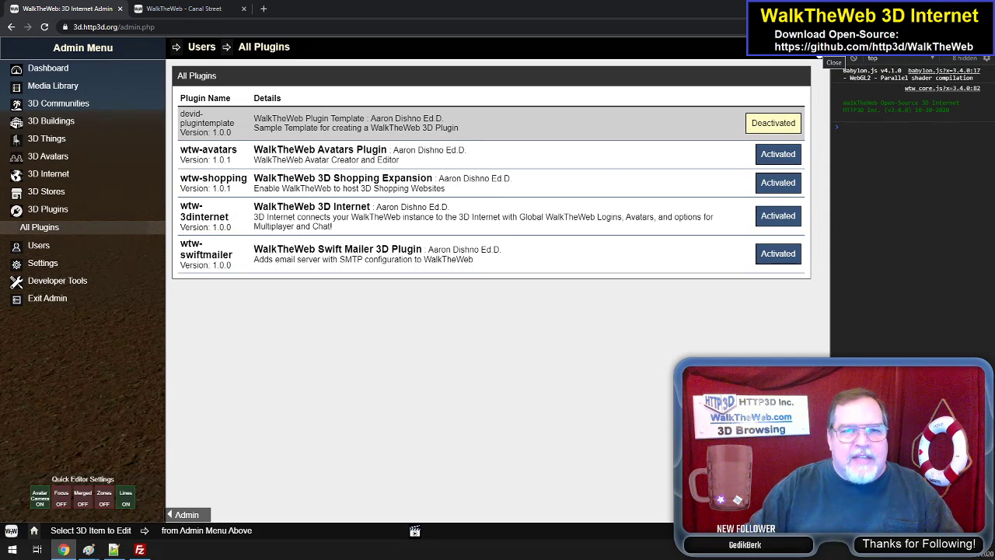
{"action": "left_click", "coordinate": [820, 48]}
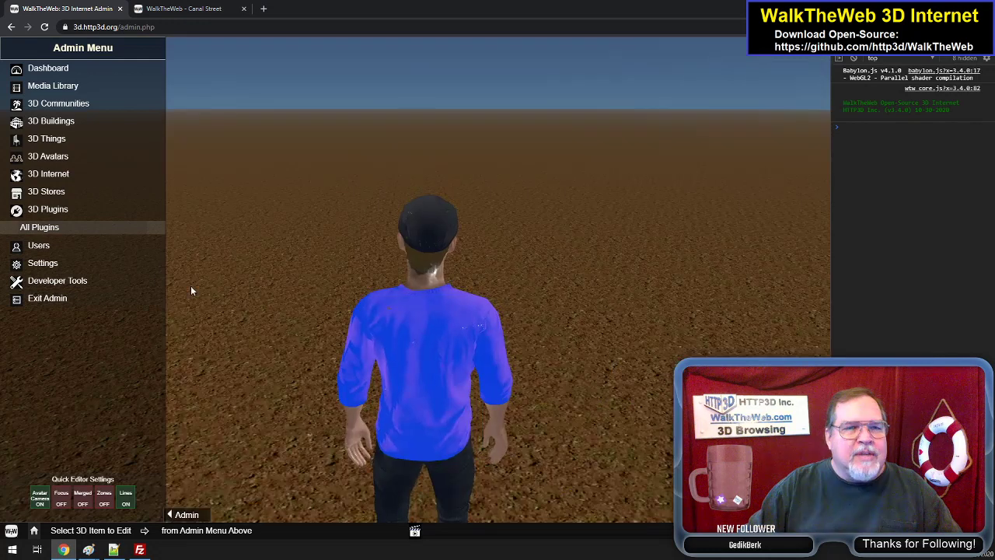
- Expand the admin Settings section and switch to Paint to review the Server Settings screenshot down to the FTP fields
{"action": "left_click", "coordinate": [52, 265]}
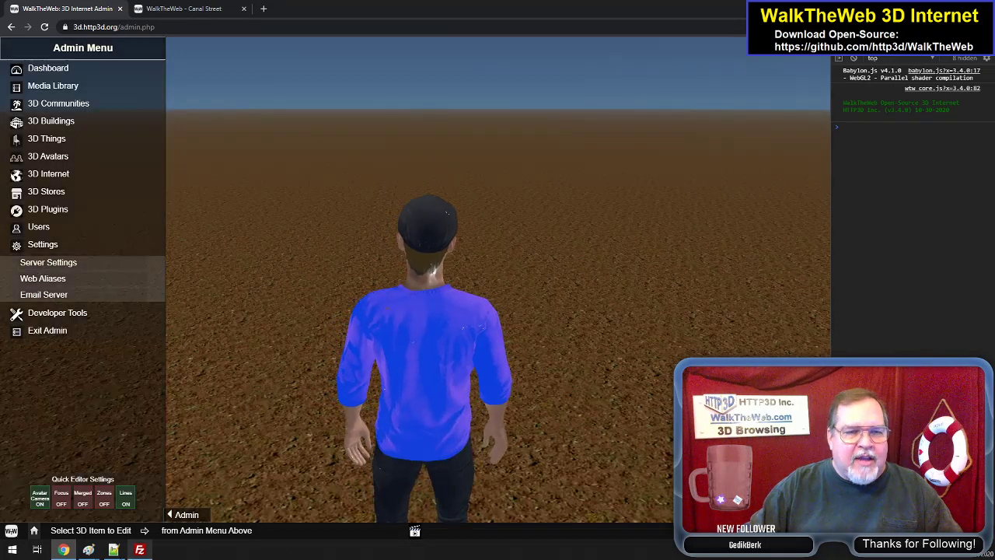
{"action": "mouse_move", "coordinate": [89, 550]}
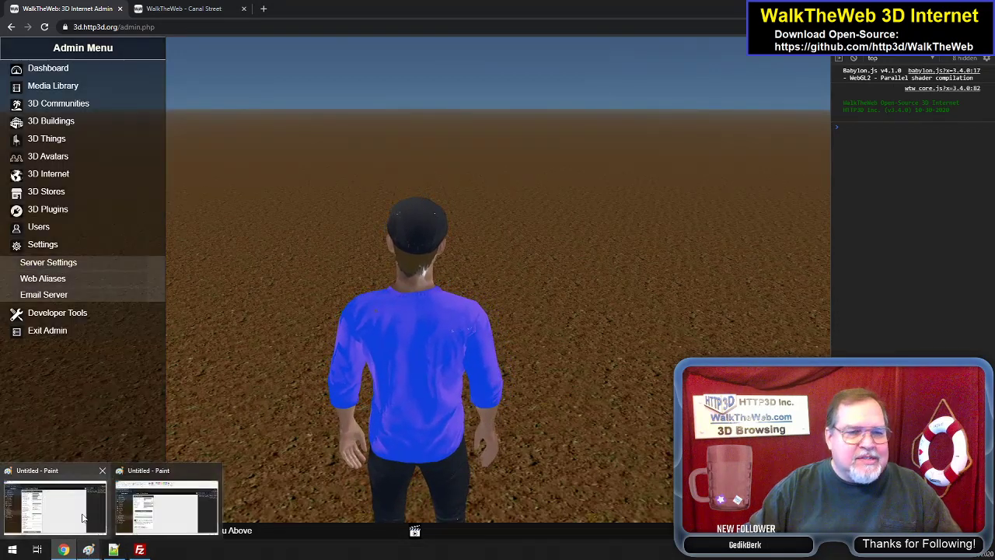
{"action": "left_click", "coordinate": [54, 505]}
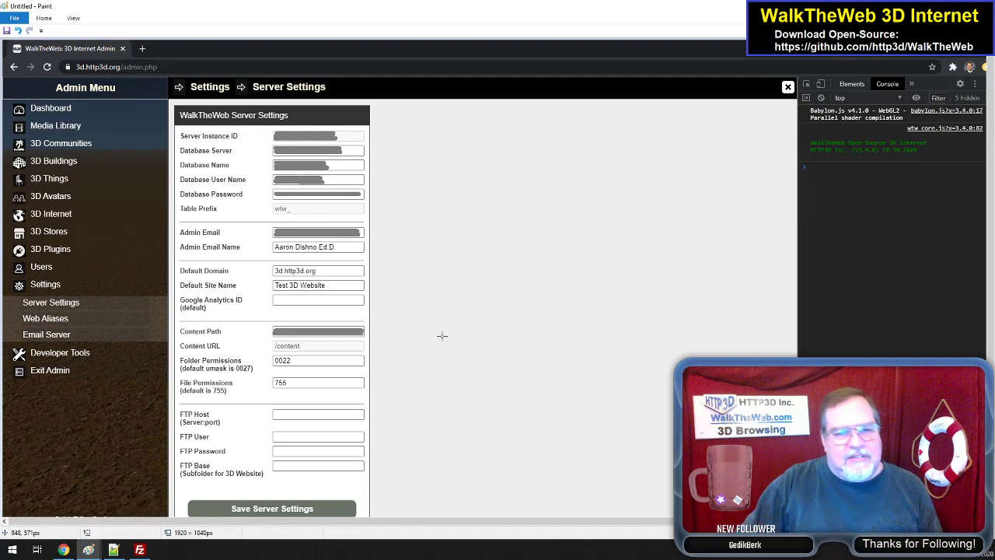
{"action": "scroll", "coordinate": [442, 335], "scroll_direction": "down", "scroll_amount": 2}
{"action": "scroll", "coordinate": [442, 335], "scroll_direction": "up", "scroll_amount": 2}
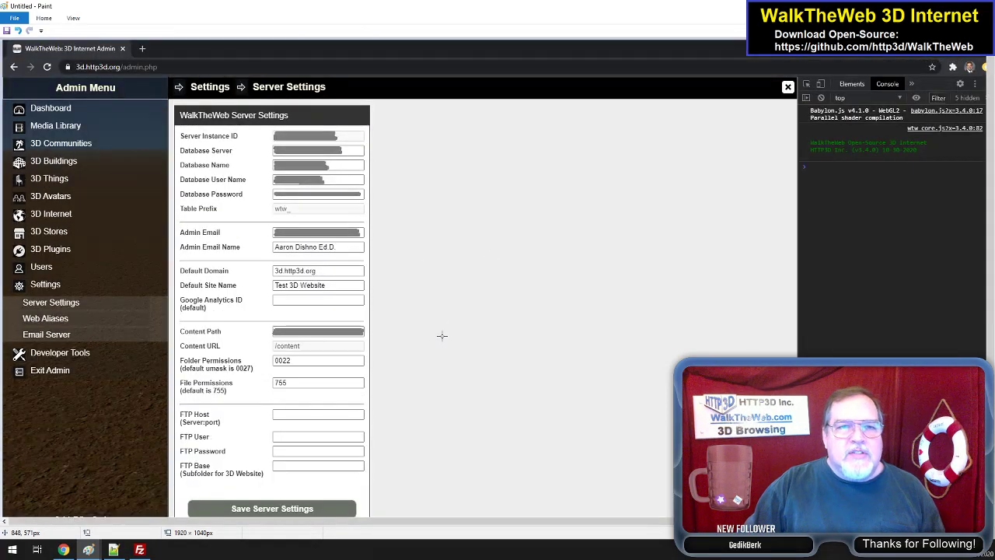
{"action": "scroll", "coordinate": [442, 335], "scroll_direction": "down", "scroll_amount": 2}
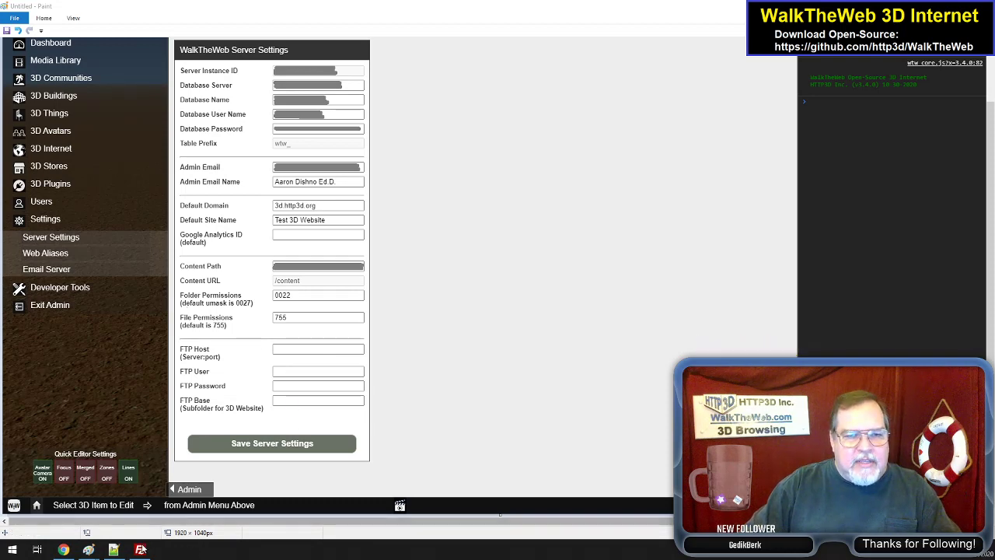
{"action": "left_click", "coordinate": [139, 550]}
{"action": "left_click", "coordinate": [139, 549]}
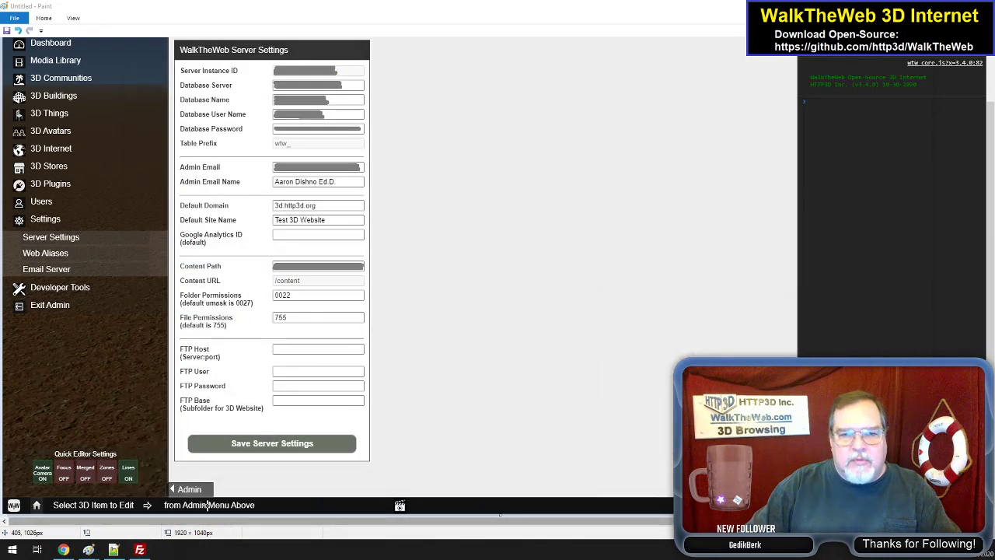
{"action": "left_click", "coordinate": [114, 549]}
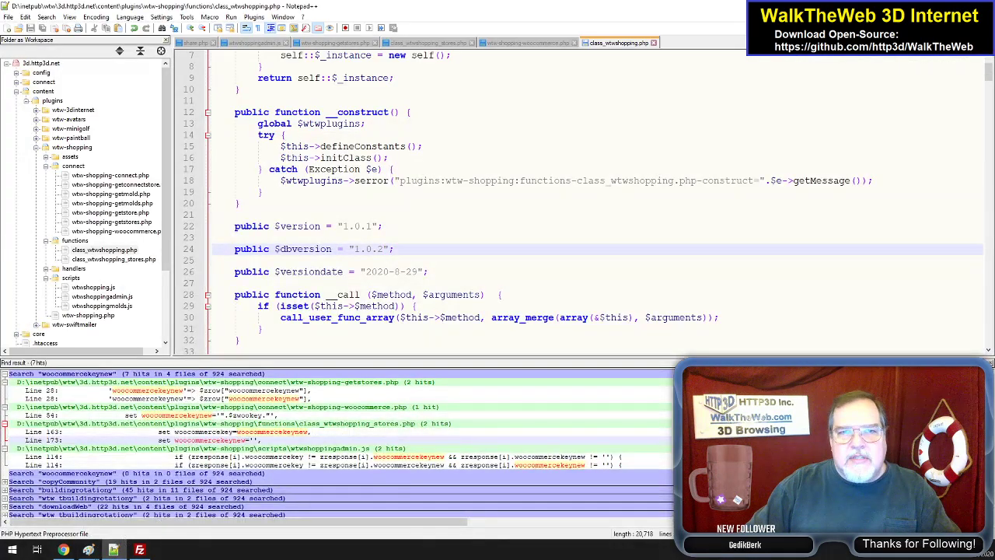
{"action": "left_click", "coordinate": [114, 550]}
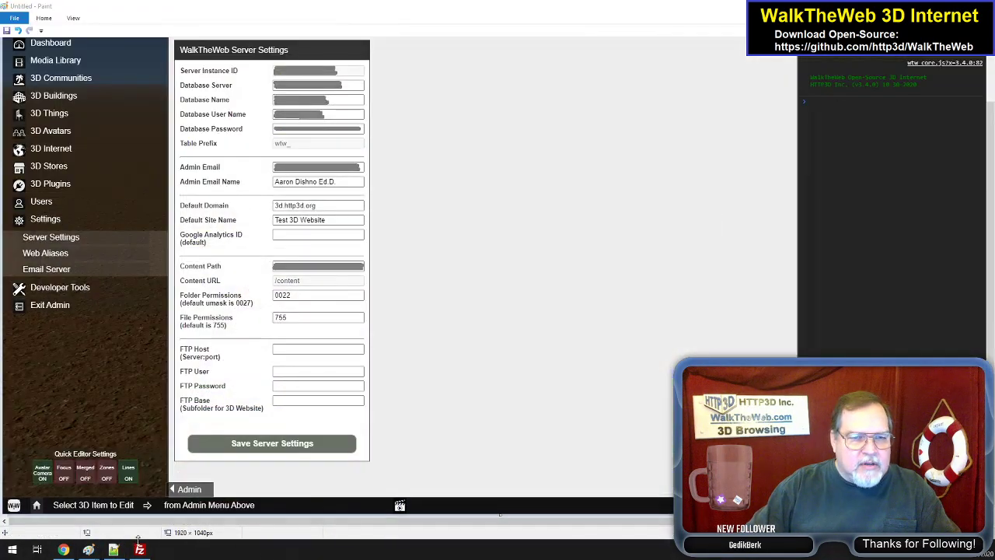
- Bring up the other Paint window with the Email Server Settings screenshot and examine its SMTP and email validation options
{"action": "mouse_move", "coordinate": [88, 550]}
{"action": "left_click", "coordinate": [187, 513]}
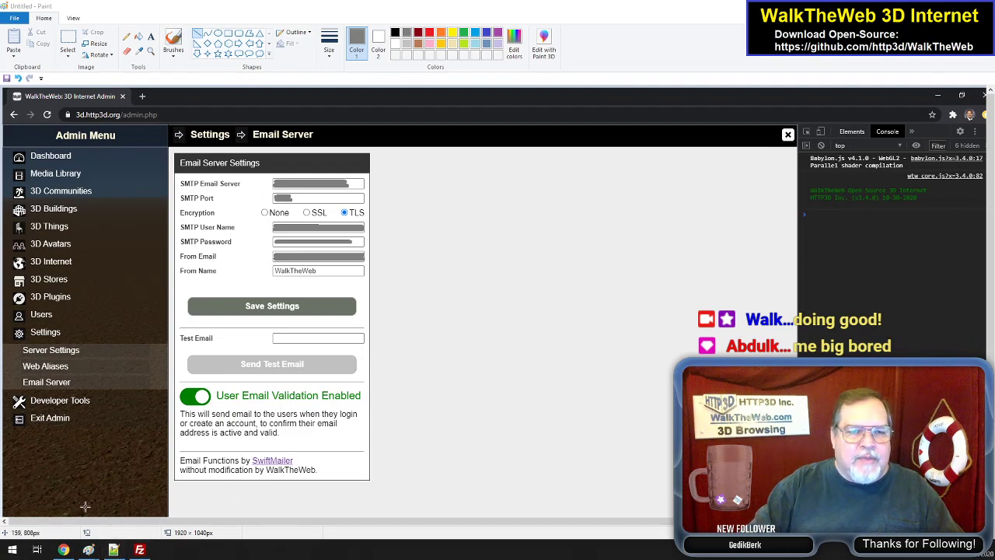
- Switch to Chrome, view the password reset form of the WalkTheWeb login on the Canal Street site, and cancel it
{"action": "left_click", "coordinate": [64, 550]}
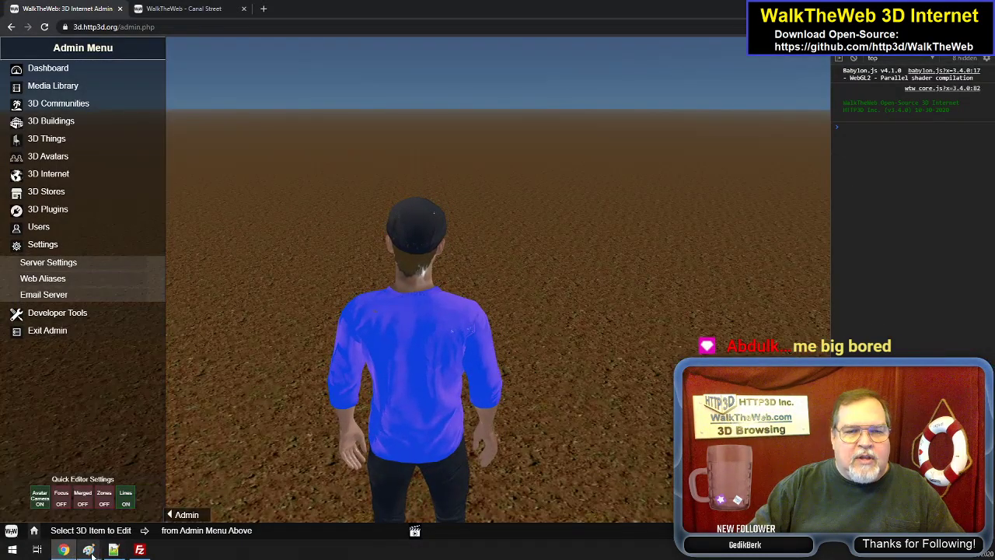
{"action": "mouse_move", "coordinate": [73, 552]}
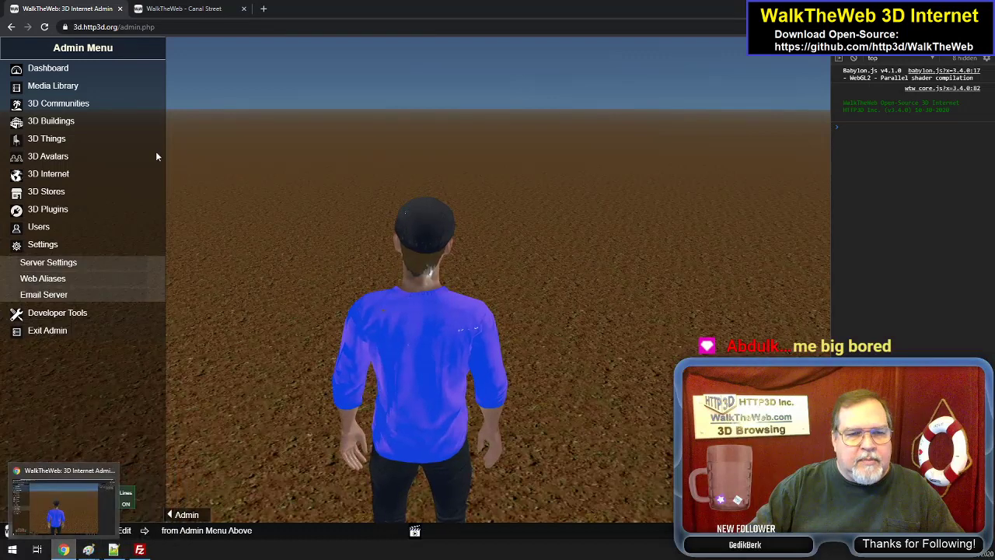
{"action": "left_click", "coordinate": [204, 7]}
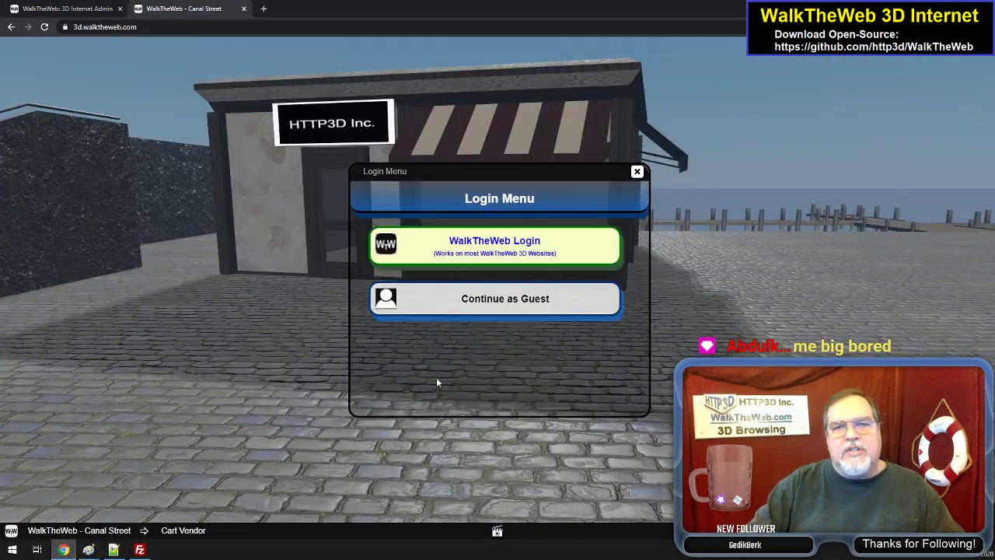
{"action": "left_click", "coordinate": [519, 244]}
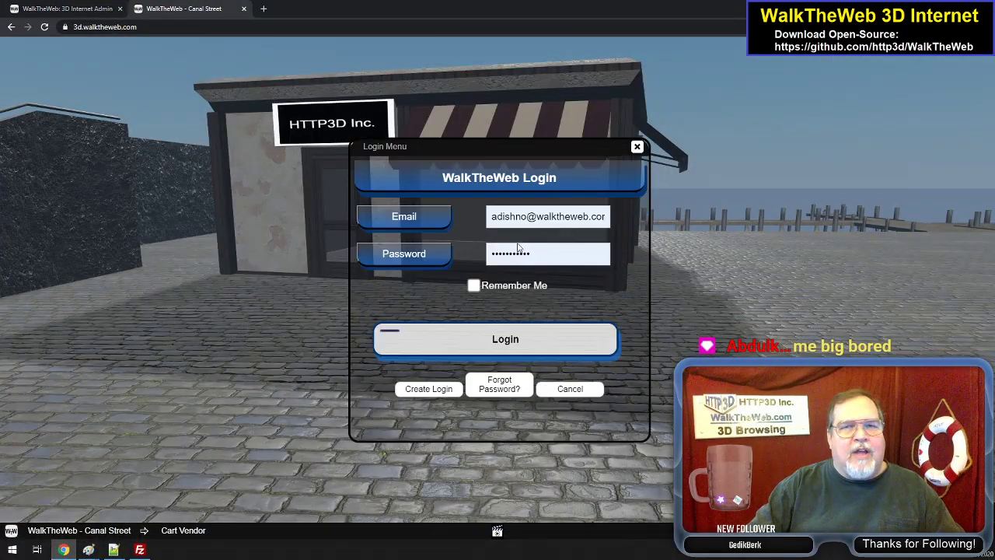
{"action": "left_click", "coordinate": [501, 386]}
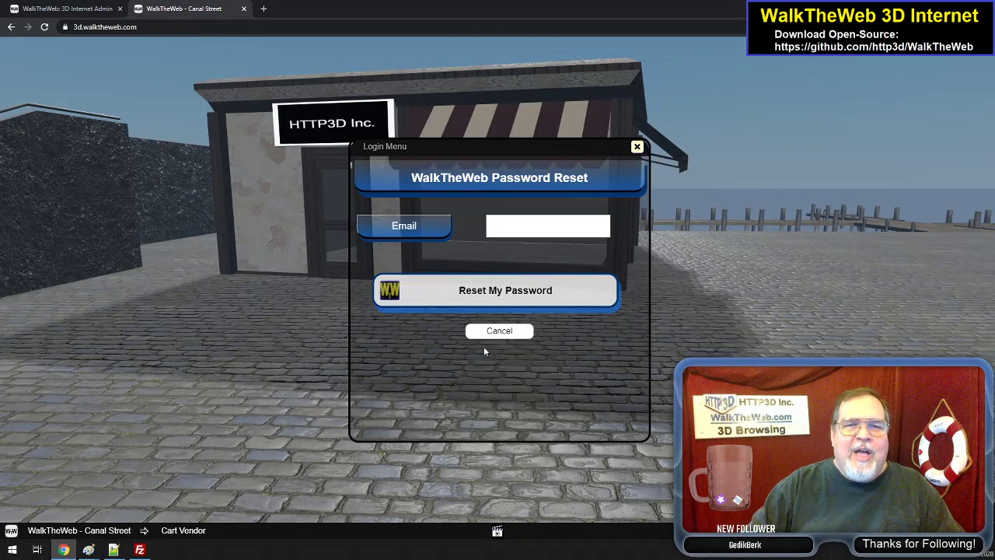
{"action": "left_click", "coordinate": [499, 330]}
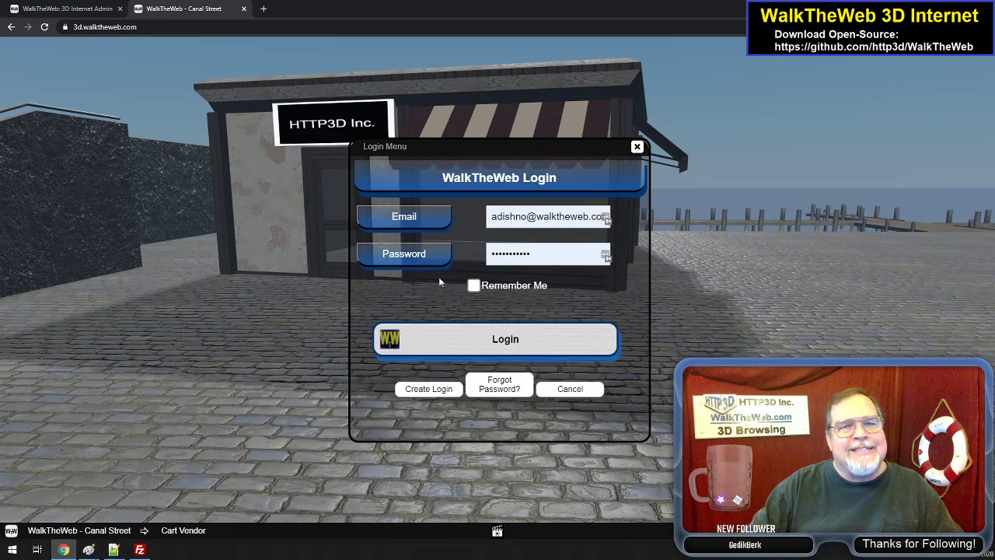
- Return to the 3D Internet Admin page and check the Email Server Settings screenshot in Paint again before putting it away
{"action": "left_click", "coordinate": [55, 6]}
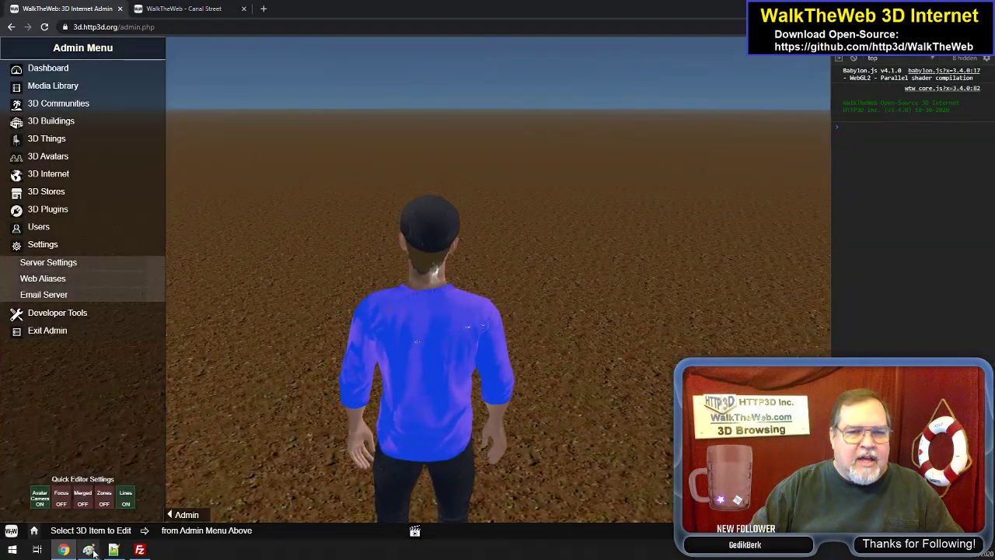
{"action": "mouse_move", "coordinate": [88, 549]}
{"action": "left_click", "coordinate": [181, 483]}
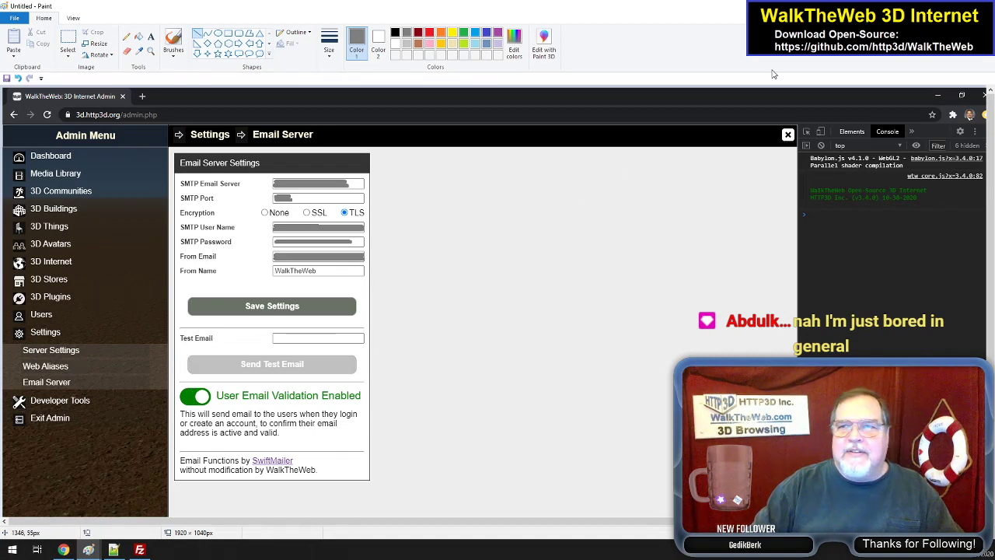
{"action": "left_click", "coordinate": [935, 6]}
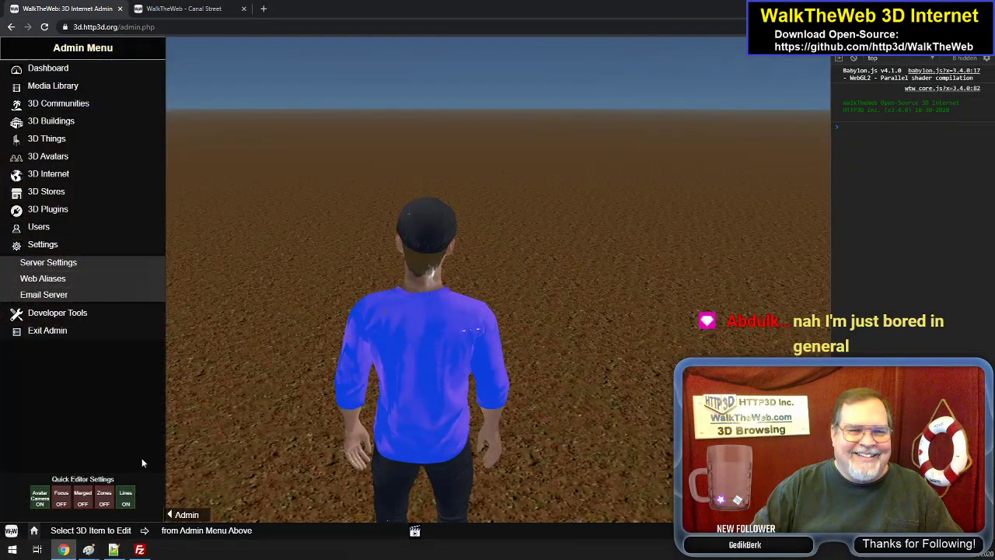
- Start a new web alias in Web Aliases and set its path type to Building in Community
{"action": "left_click", "coordinate": [46, 280]}
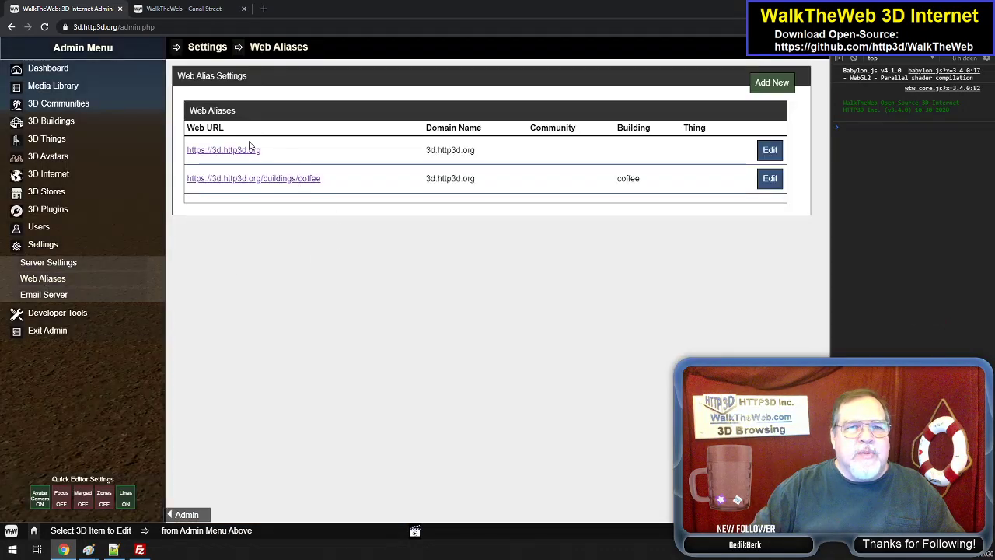
{"action": "left_click", "coordinate": [778, 85]}
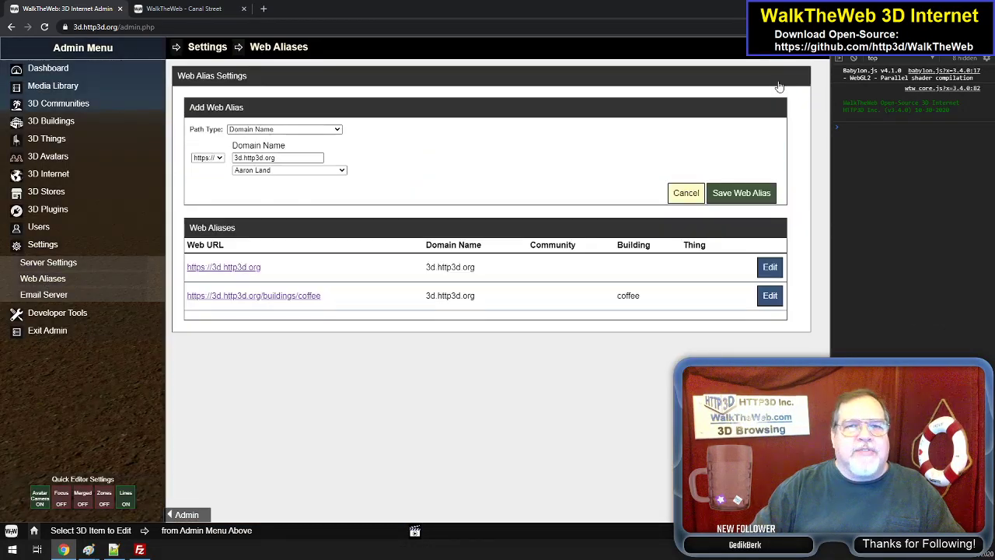
{"action": "left_click", "coordinate": [302, 130]}
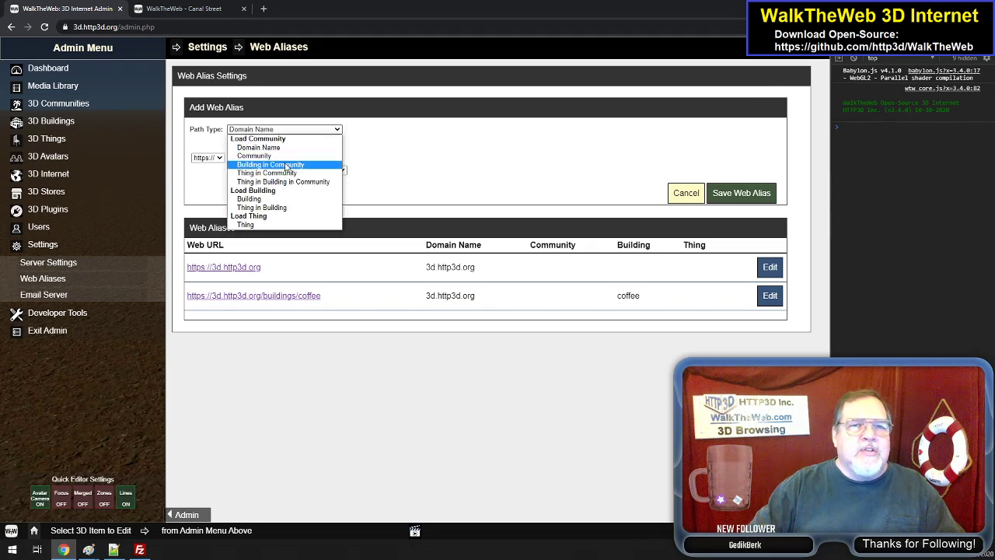
{"action": "left_click", "coordinate": [287, 165]}
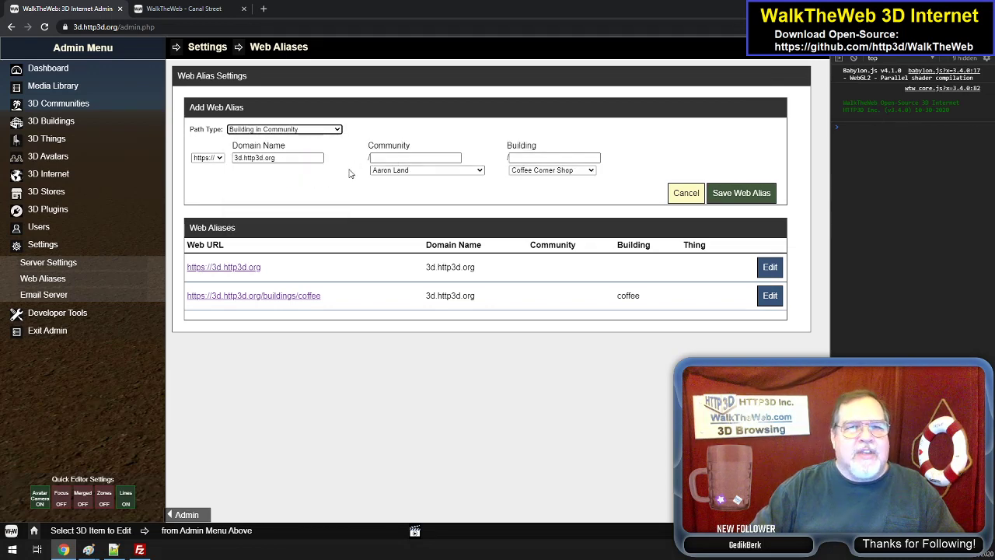
- Set the new alias's path type back to Domain Name, view its community choices and close Web Aliases without saving
{"action": "left_click", "coordinate": [339, 130]}
{"action": "left_click", "coordinate": [296, 151]}
{"action": "left_click", "coordinate": [274, 158]}
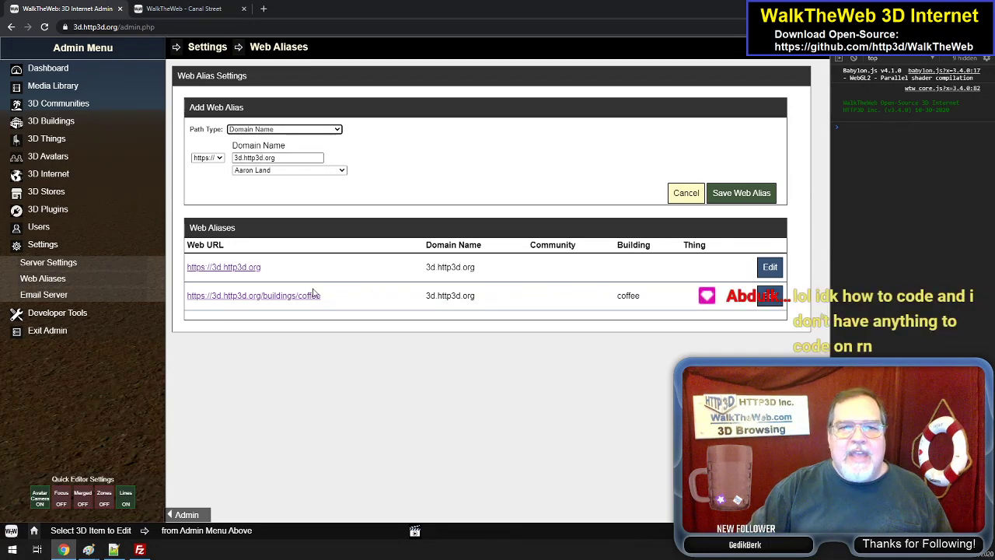
{"action": "left_click", "coordinate": [278, 172]}
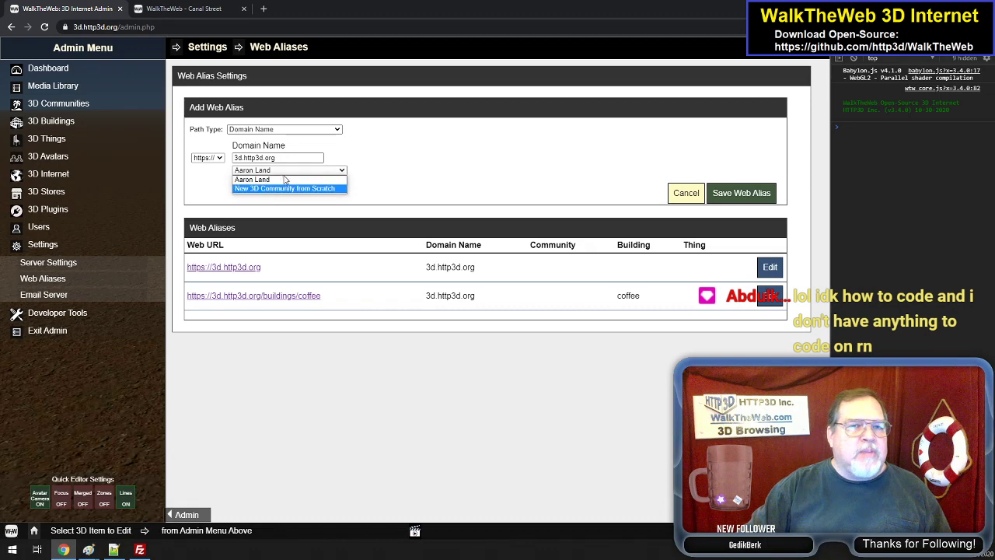
{"action": "left_click", "coordinate": [435, 177]}
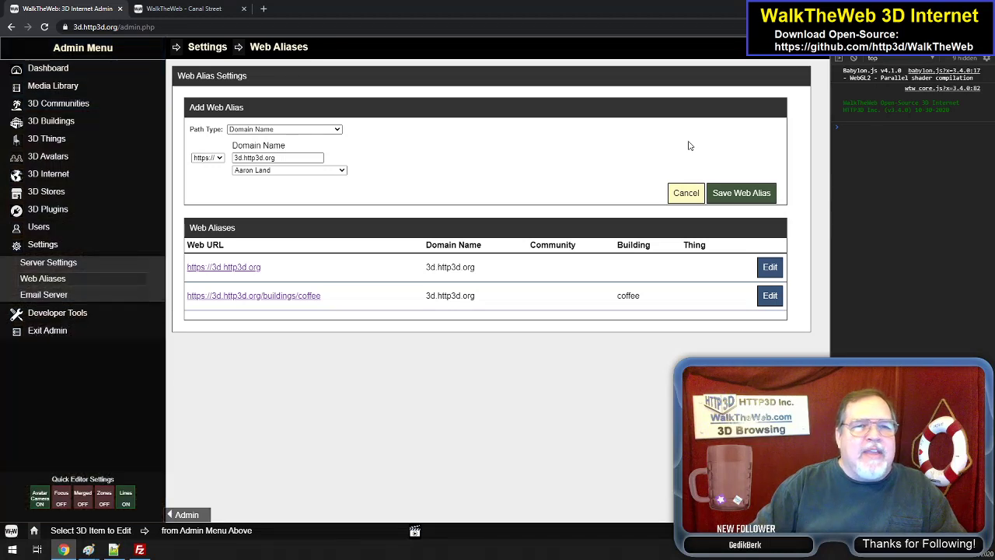
{"action": "left_click", "coordinate": [813, 61]}
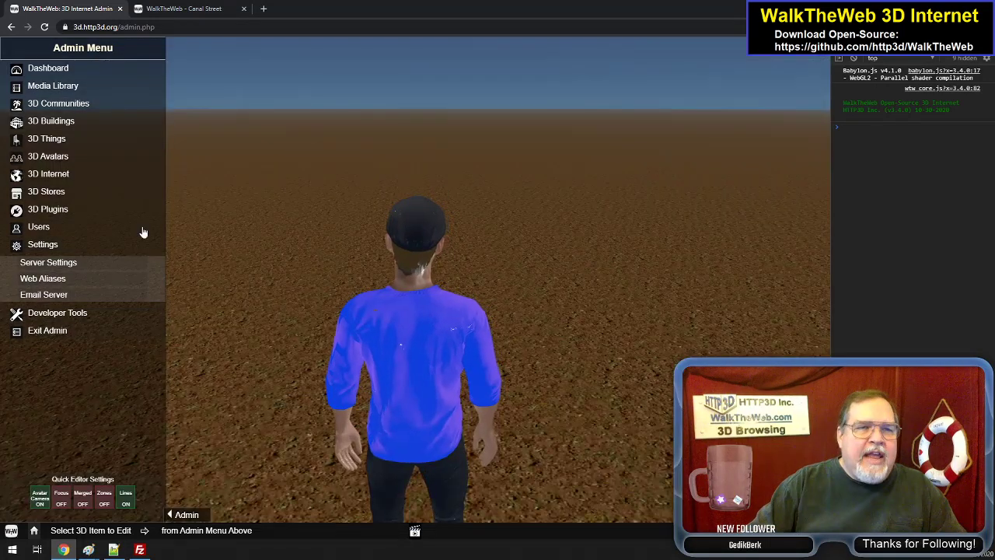
- Open the 3D Internet Control Panel, then back out of the login form on the Canal Street site to view its login choices
{"action": "left_click", "coordinate": [62, 175]}
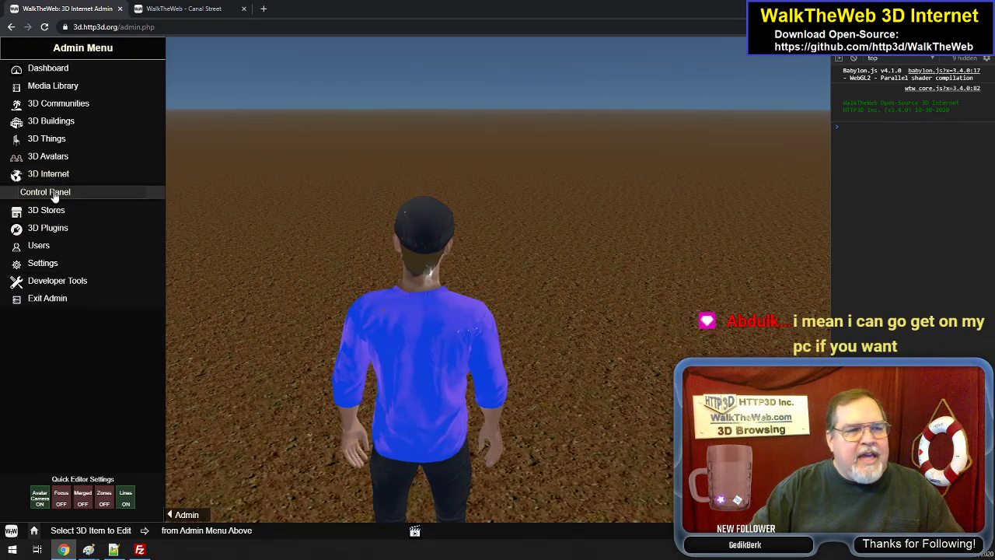
{"action": "left_click", "coordinate": [53, 194]}
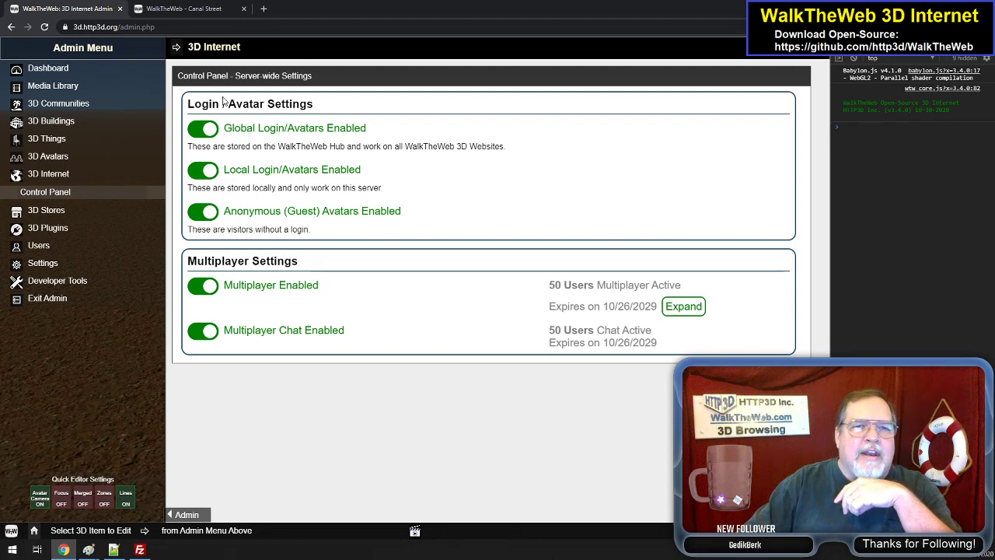
{"action": "left_click", "coordinate": [194, 8]}
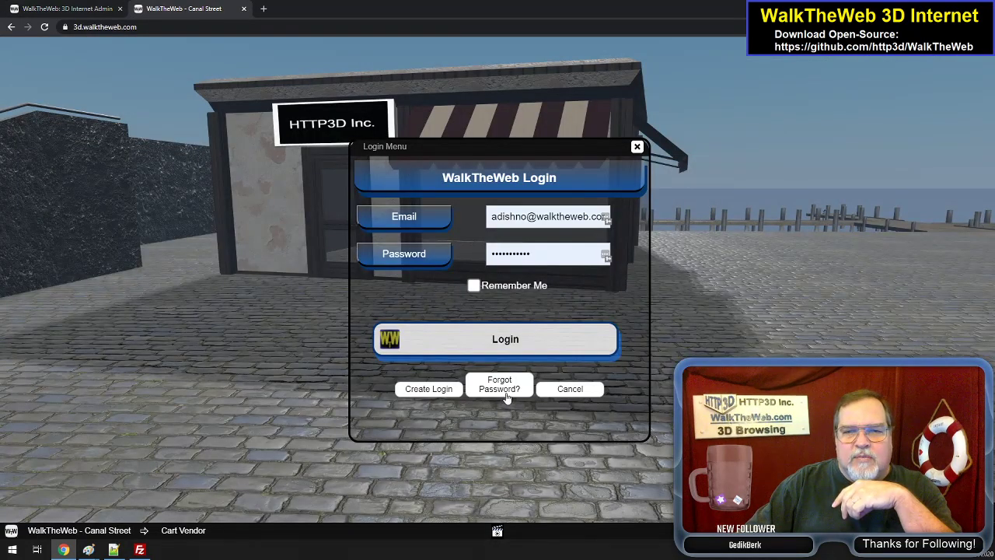
{"action": "left_click", "coordinate": [569, 389]}
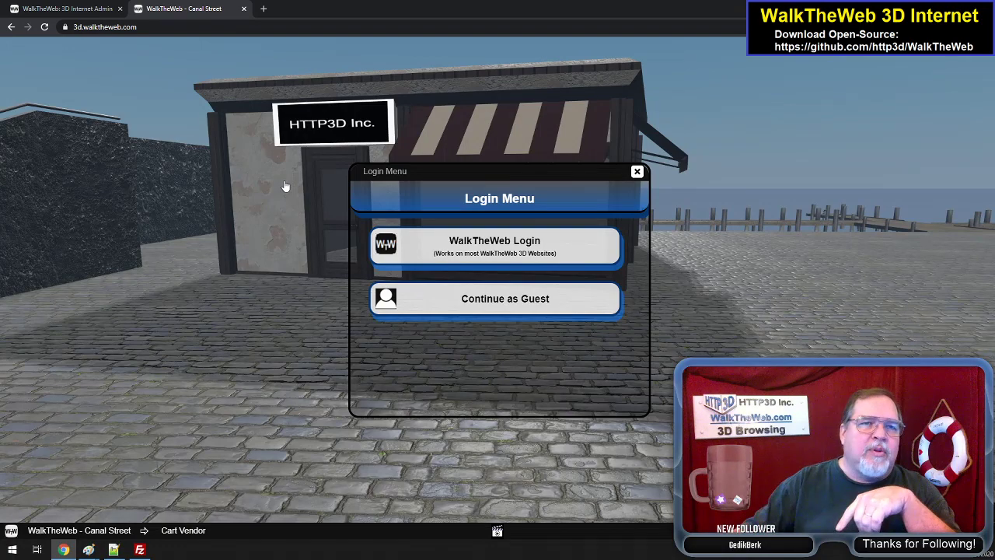
{"action": "left_click", "coordinate": [74, 8]}
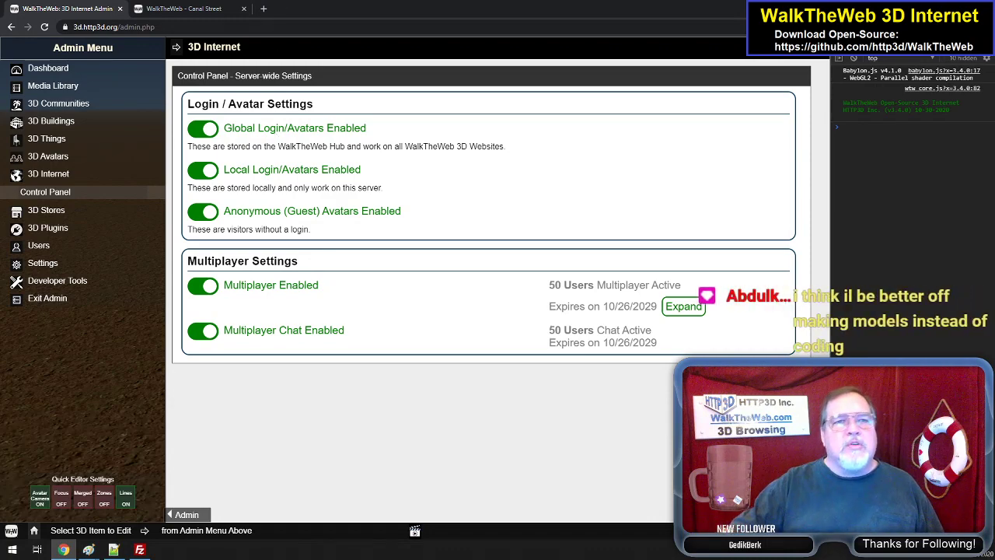
- Log in to the Canal Street site through WalkTheWeb Login with the prefilled account and choose the first saved avatar
{"action": "left_click", "coordinate": [225, 8]}
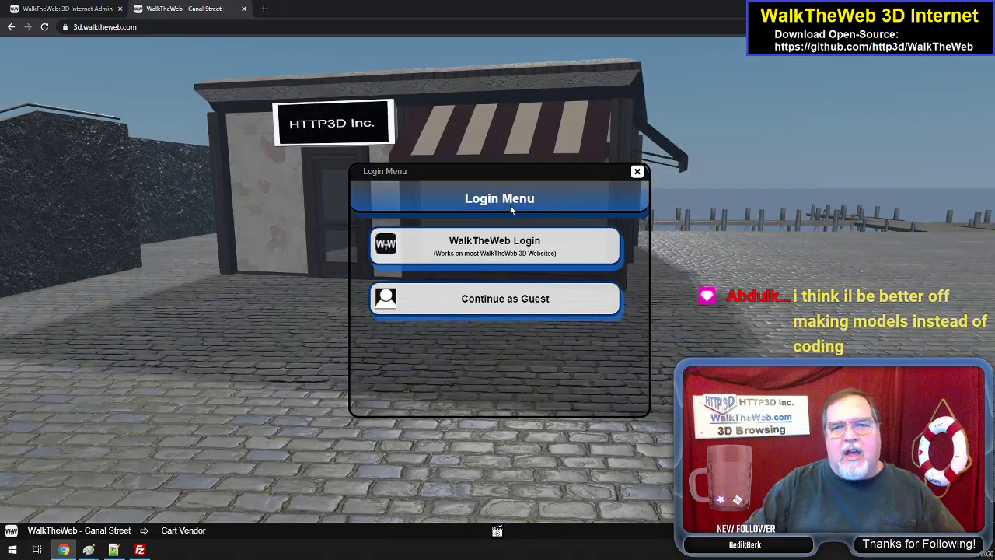
{"action": "left_click", "coordinate": [513, 252]}
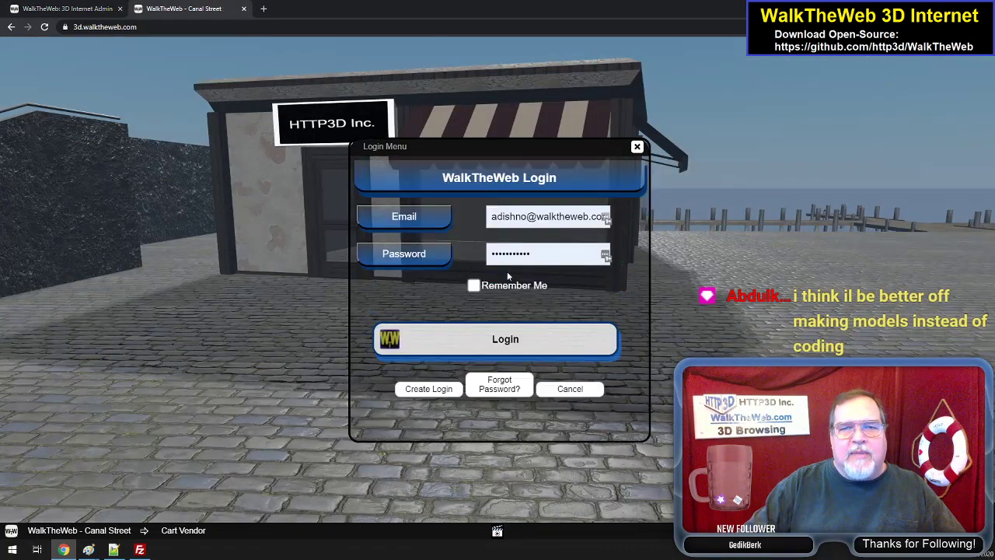
{"action": "left_click", "coordinate": [509, 344]}
{"action": "left_click", "coordinate": [509, 342]}
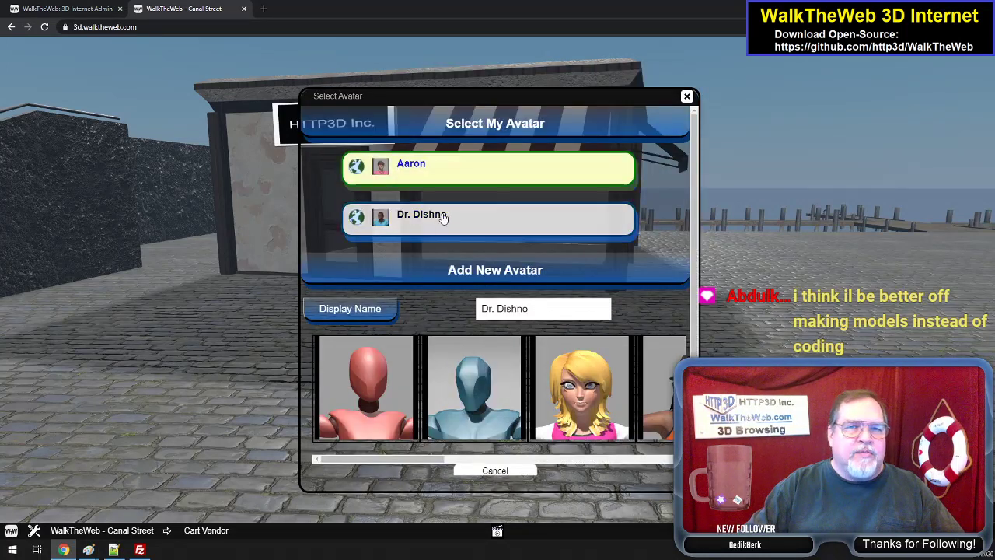
{"action": "scroll", "coordinate": [445, 204], "scroll_direction": "down", "scroll_amount": 1}
{"action": "scroll", "coordinate": [437, 170], "scroll_direction": "up", "scroll_amount": 1}
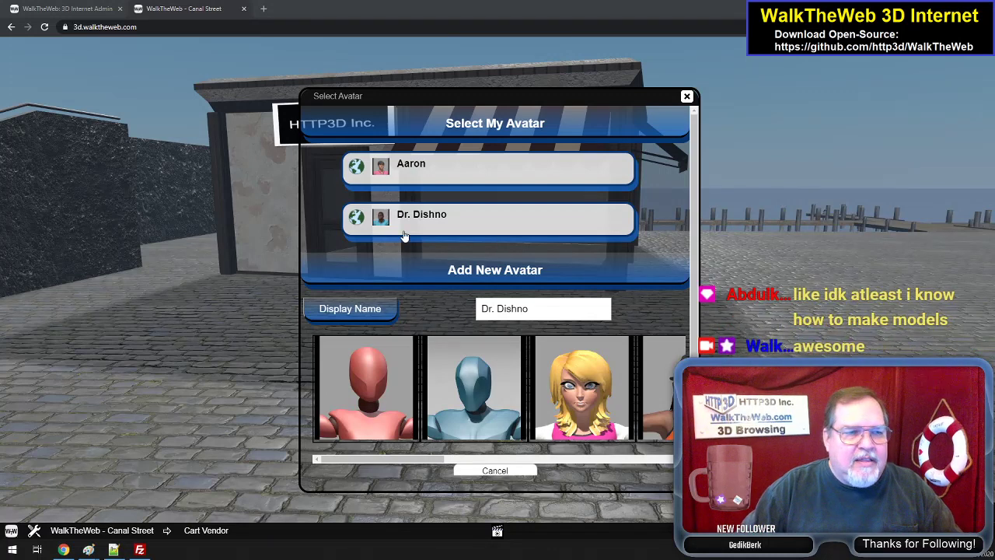
{"action": "left_click", "coordinate": [433, 170]}
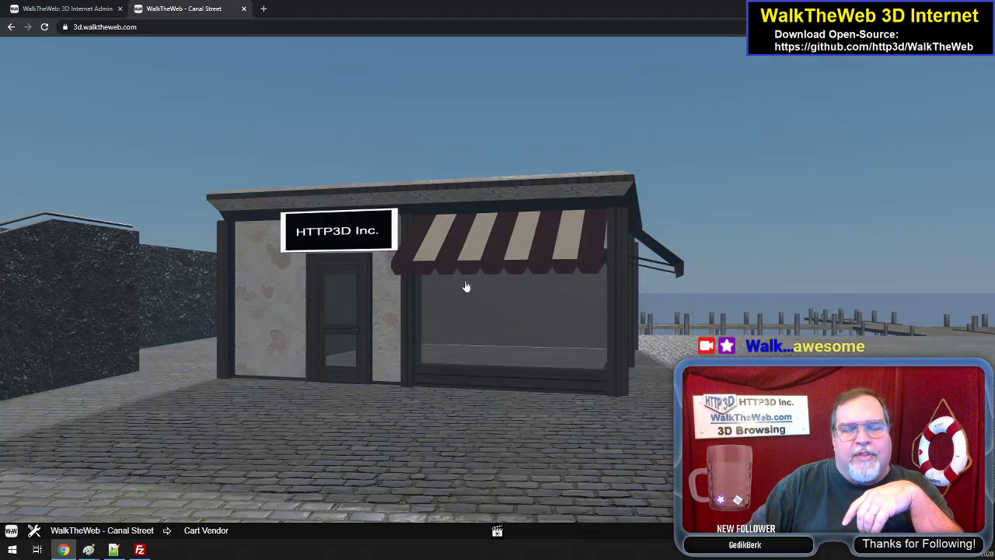
- Look around the HTTP3D Inc. storefront on the Canal Street site with the chosen avatar
{"action": "left_click_drag", "start_coordinate": [445, 309], "coordinate": [488, 300]}
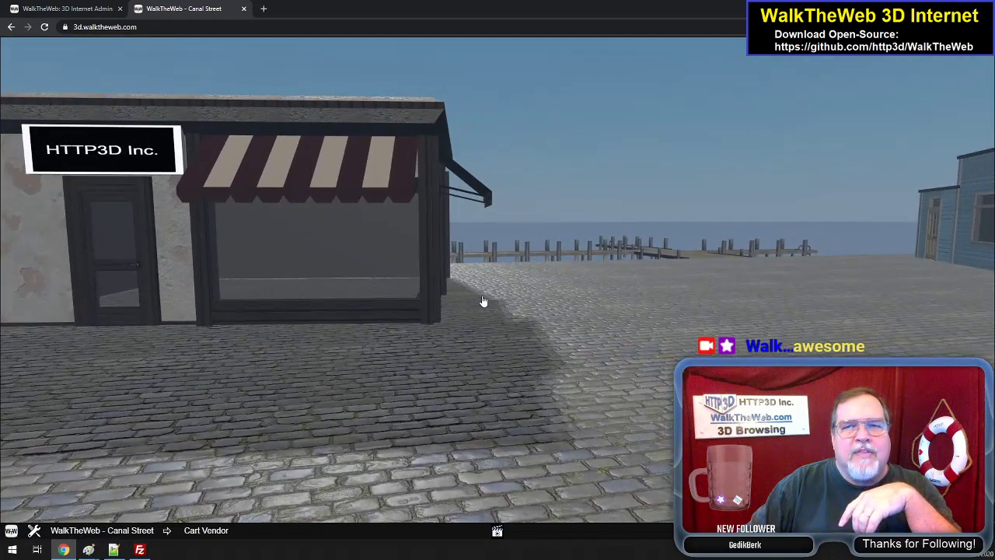
{"action": "left_click_drag", "start_coordinate": [529, 293], "coordinate": [457, 302]}
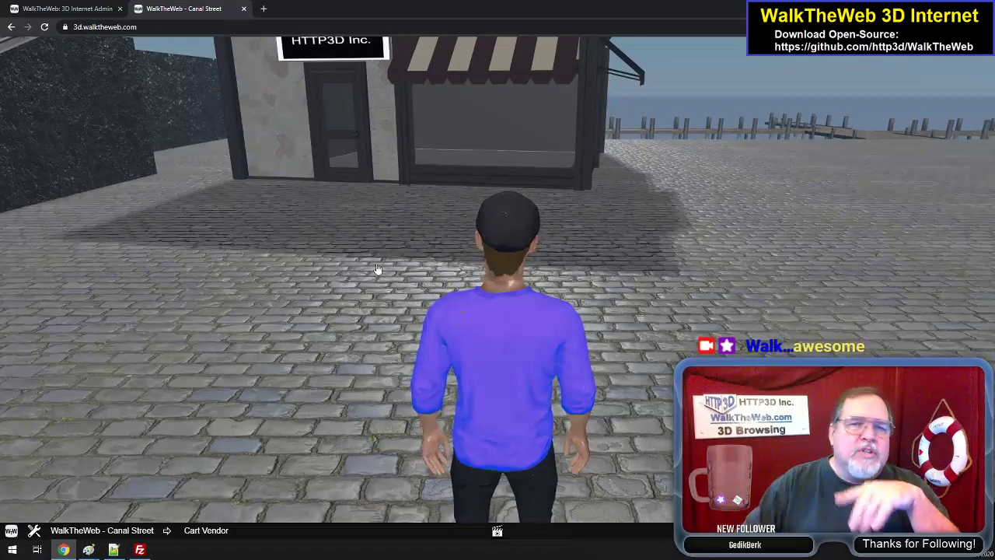
{"action": "left_click_drag", "start_coordinate": [378, 269], "coordinate": [430, 161]}
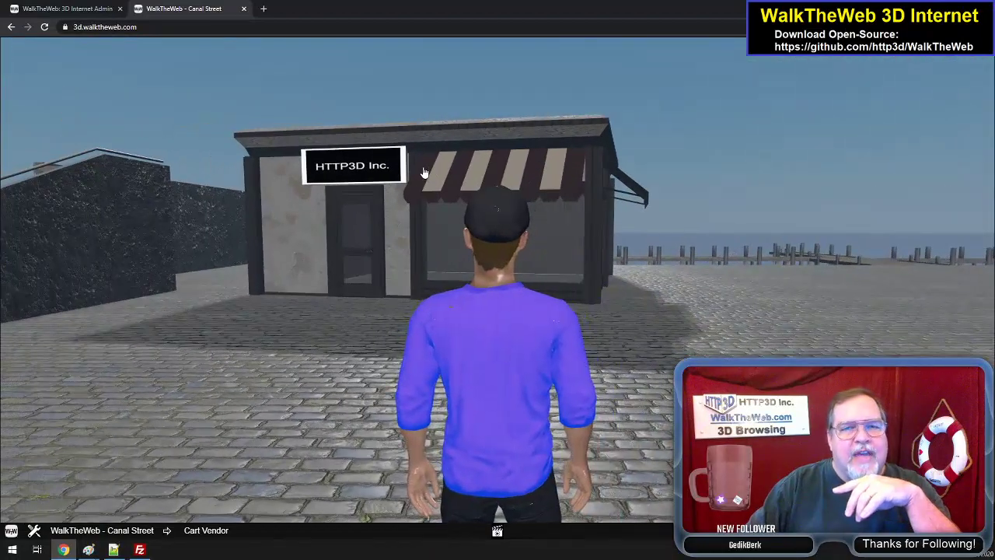
{"action": "scroll", "coordinate": [531, 331], "scroll_direction": "up", "scroll_amount": 5}
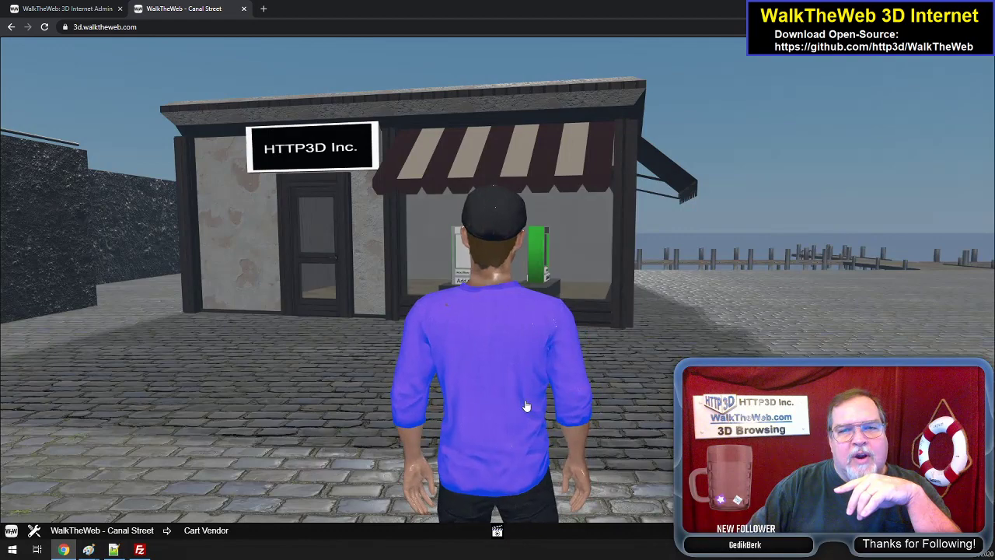
- Return to the 3D Internet Admin page, close the Control Panel and reopen it to review its login and multiplayer settings
{"action": "left_click", "coordinate": [68, 8]}
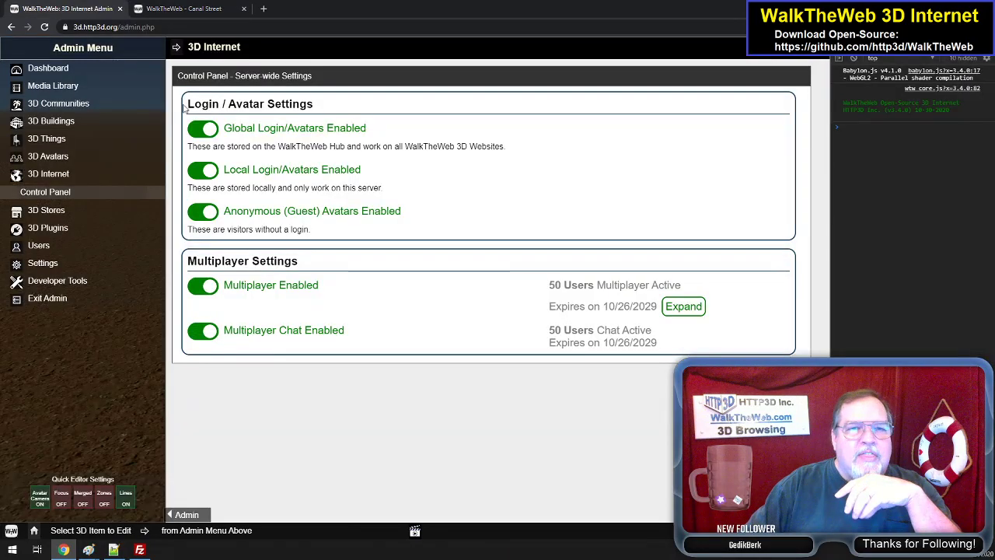
{"action": "left_click", "coordinate": [818, 47]}
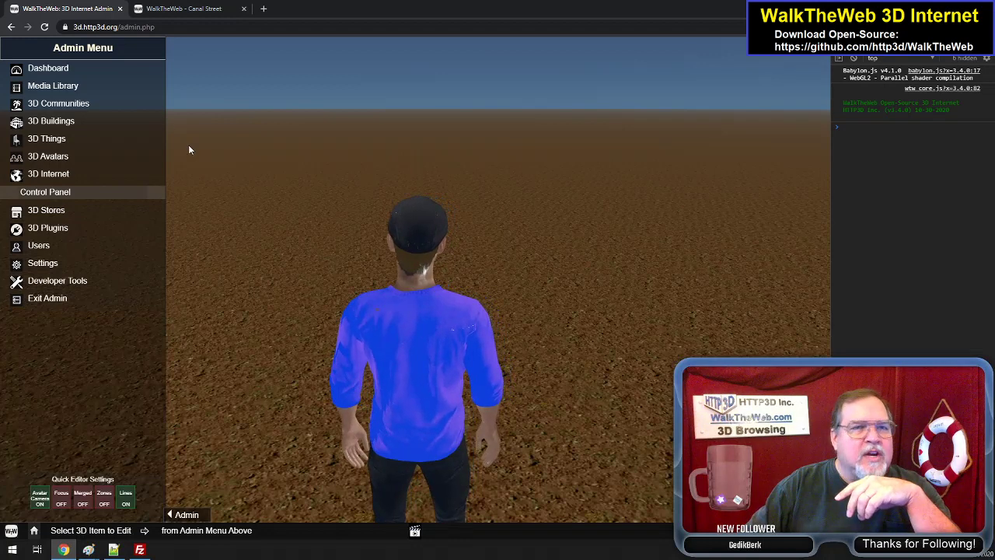
{"action": "left_click", "coordinate": [59, 192]}
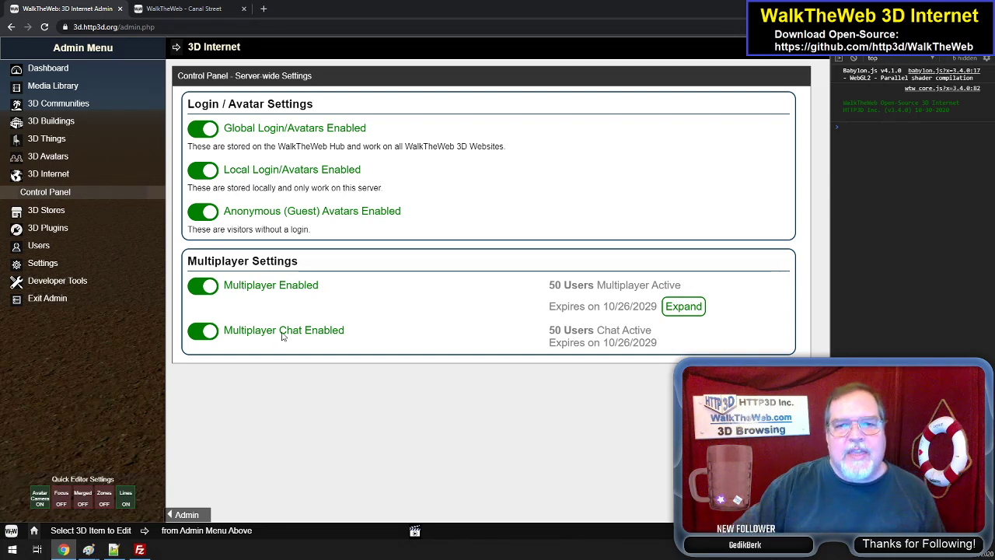
- Open the multiplayer expansion services, select Multiplayer for Developers, view its cart and return to the service selection
{"action": "left_click", "coordinate": [682, 306]}
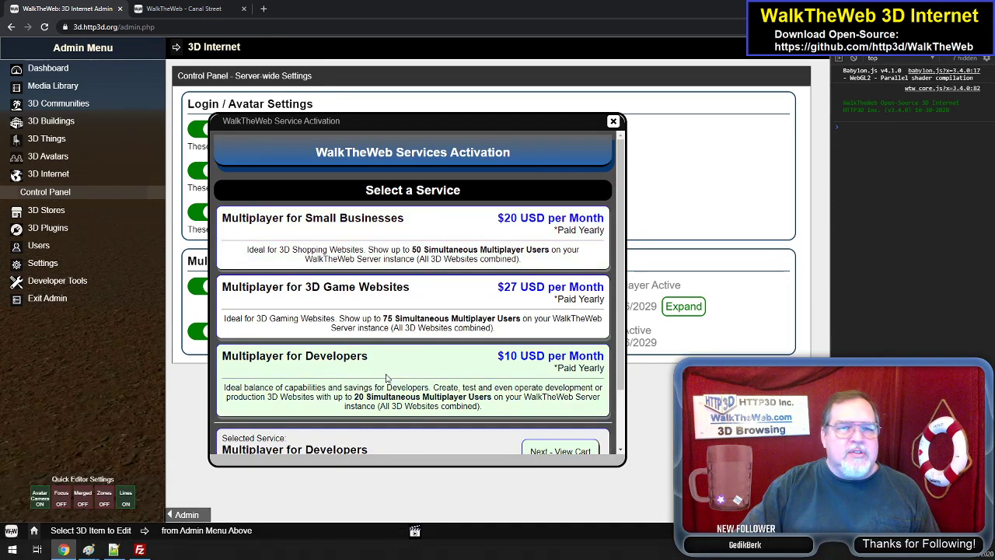
{"action": "left_click", "coordinate": [504, 388]}
{"action": "left_click", "coordinate": [574, 382]}
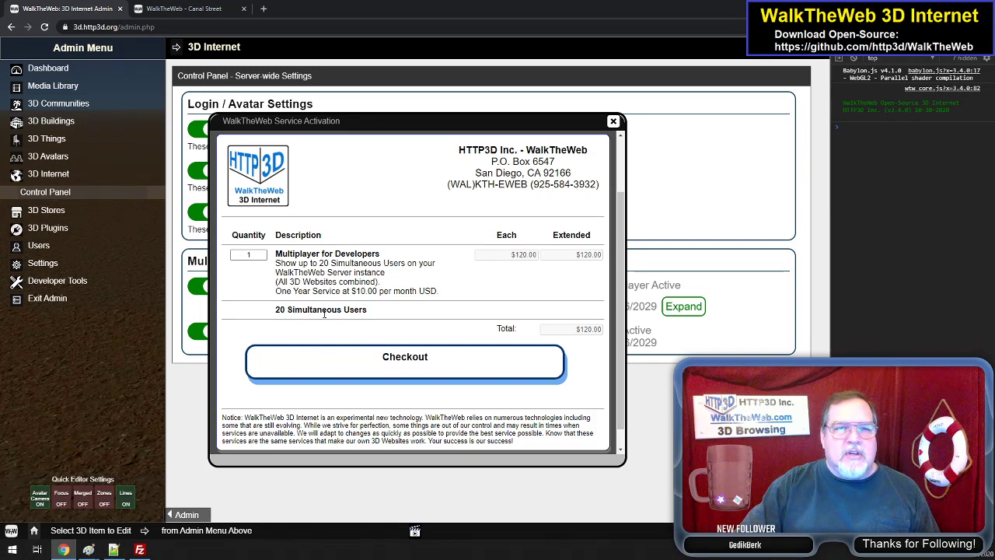
{"action": "left_click", "coordinate": [404, 379]}
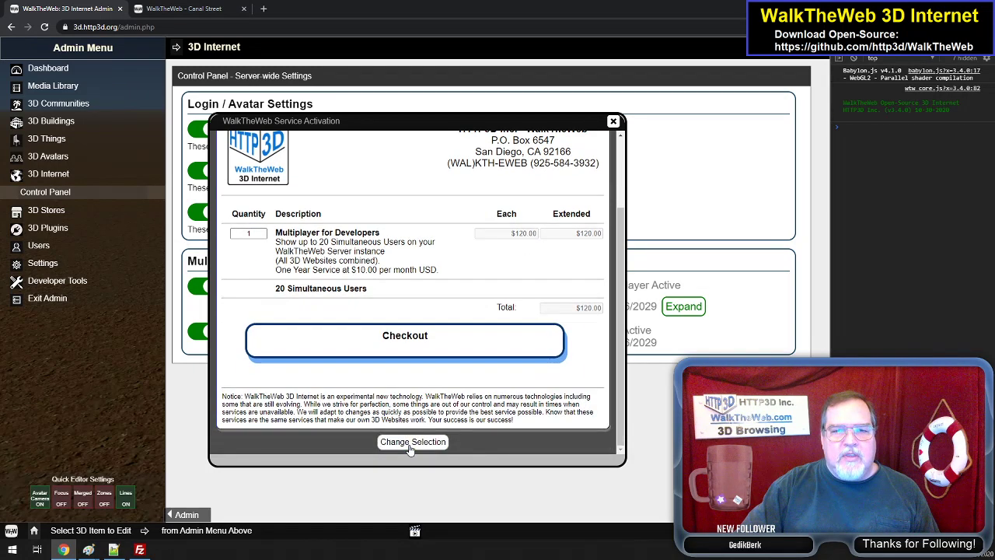
{"action": "left_click", "coordinate": [410, 443]}
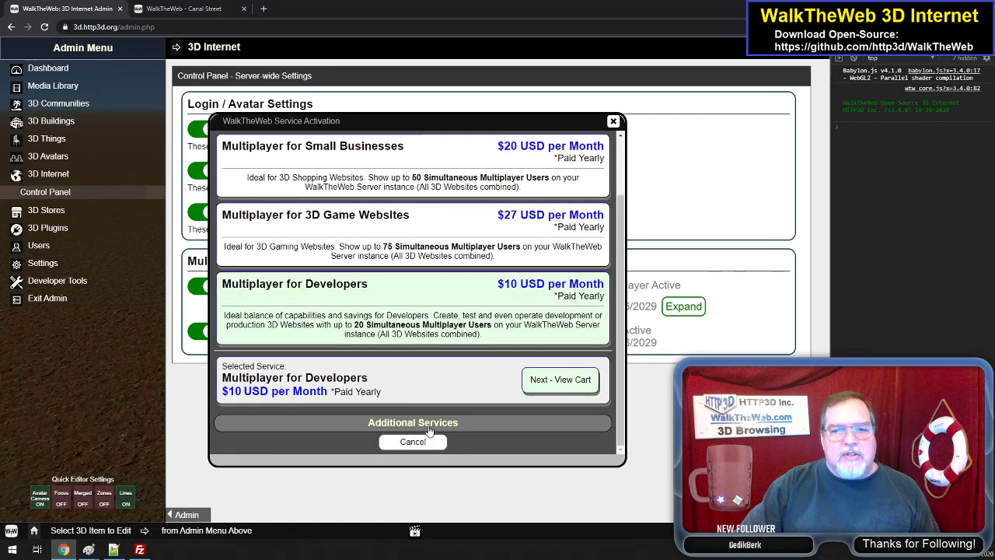
- Examine the Additional Services, Expanded Multiplayer and Ultimate Multiplayer, alongside the main multiplayer packages, and collapse the section
{"action": "left_click", "coordinate": [429, 430]}
{"action": "scroll", "coordinate": [449, 413], "scroll_direction": "down", "scroll_amount": 1}
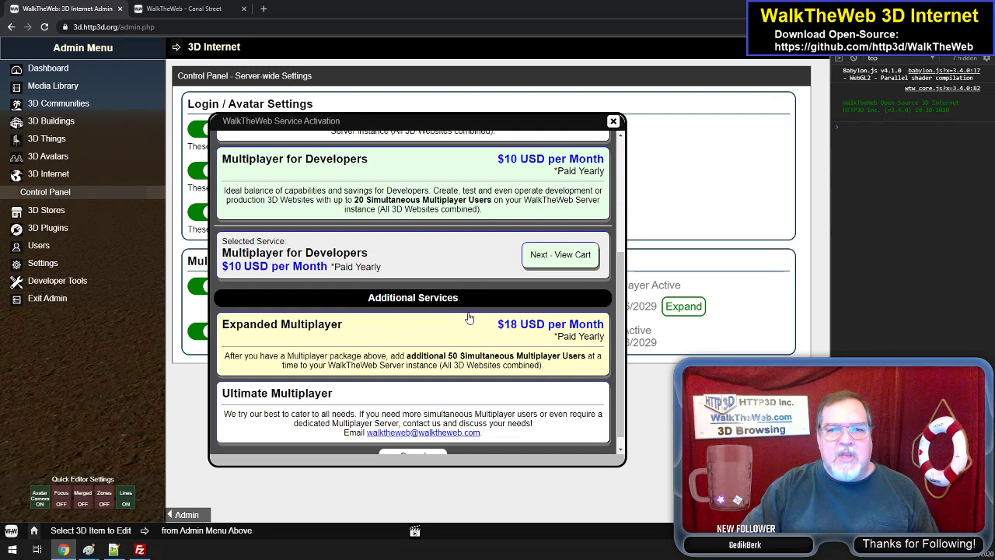
{"action": "scroll", "coordinate": [498, 191], "scroll_direction": "up", "scroll_amount": 2}
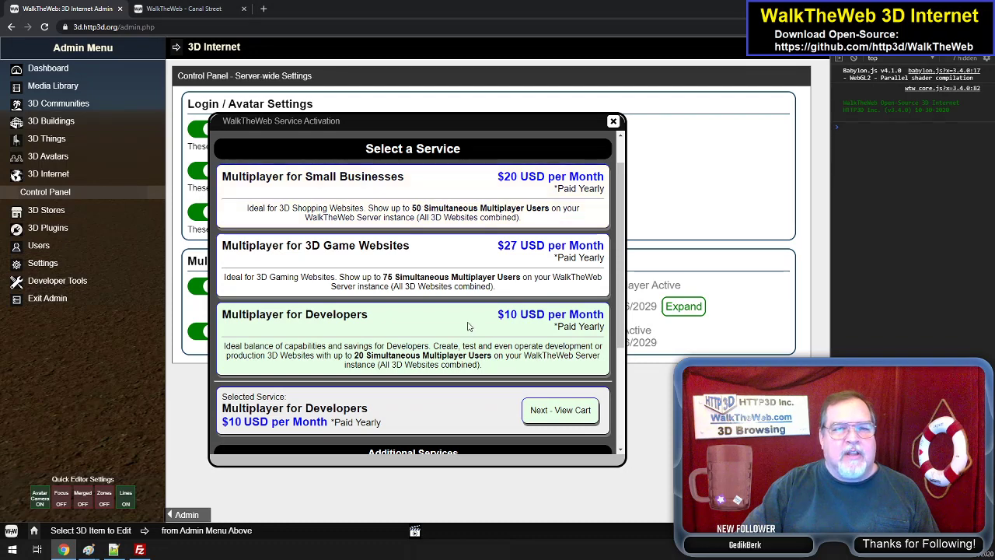
{"action": "scroll", "coordinate": [468, 329], "scroll_direction": "down", "scroll_amount": 2}
{"action": "scroll", "coordinate": [486, 223], "scroll_direction": "up", "scroll_amount": 2}
{"action": "scroll", "coordinate": [471, 354], "scroll_direction": "down", "scroll_amount": 2}
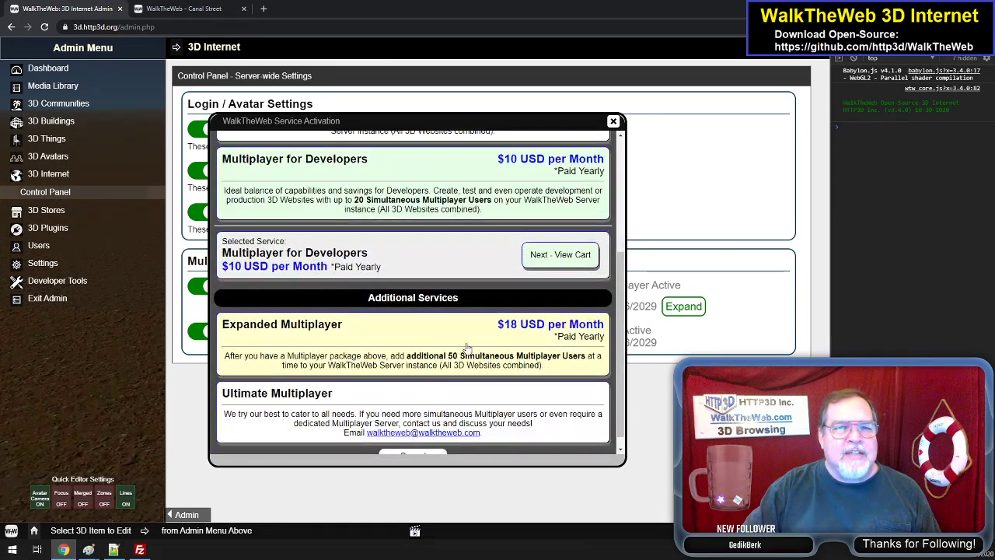
{"action": "left_click", "coordinate": [467, 304]}
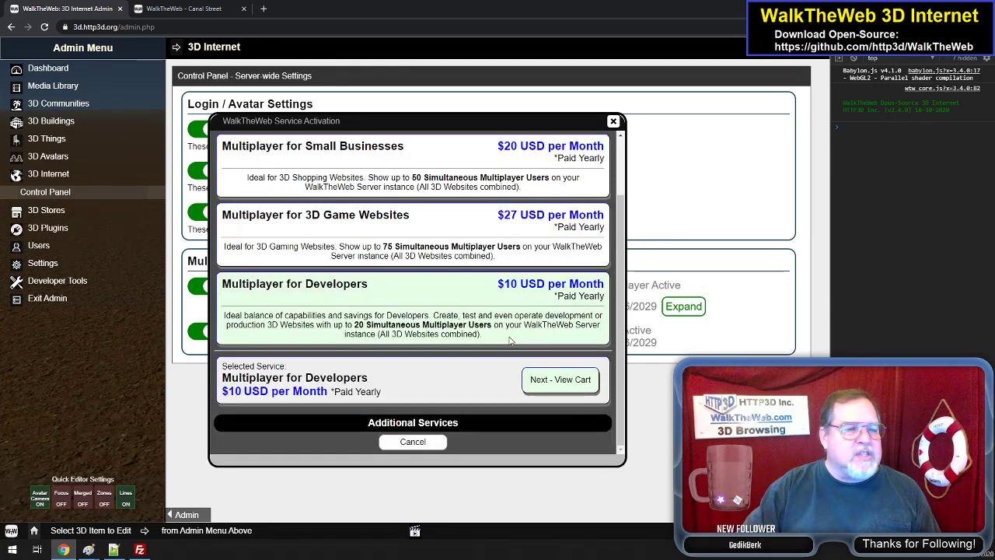
{"action": "left_click", "coordinate": [428, 425]}
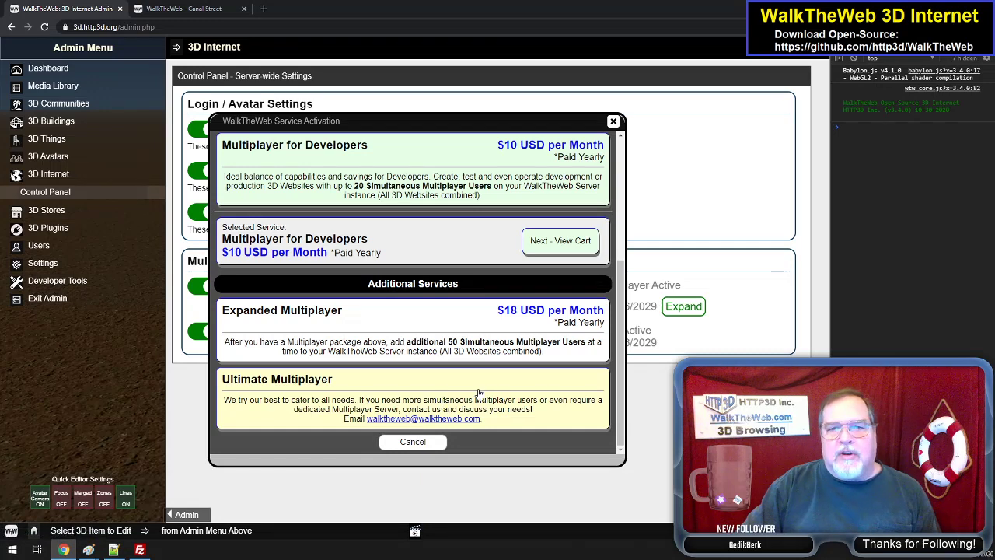
{"action": "scroll", "coordinate": [475, 394], "scroll_direction": "up", "scroll_amount": 1}
{"action": "left_click", "coordinate": [455, 338]}
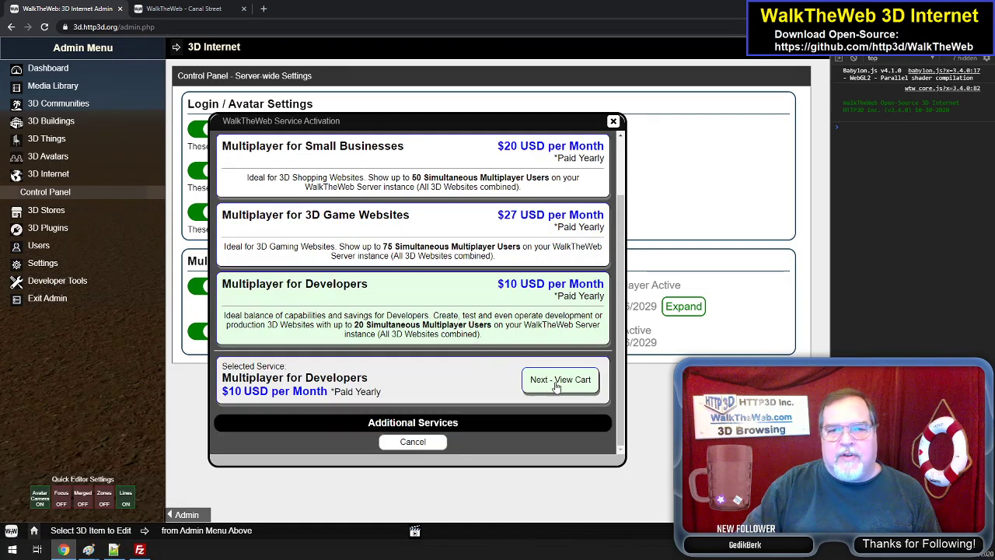
- View the cart for Multiplayer for Developers, proceed to checkout to review the payment options, and close the service activation without paying
{"action": "left_click", "coordinate": [559, 380]}
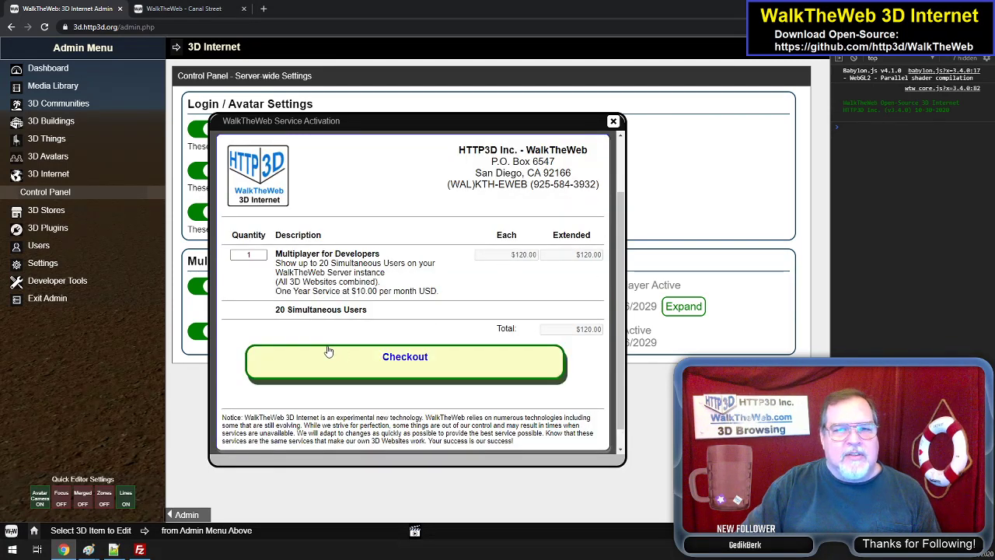
{"action": "left_click", "coordinate": [412, 366]}
{"action": "scroll", "coordinate": [443, 356], "scroll_direction": "down", "scroll_amount": 3}
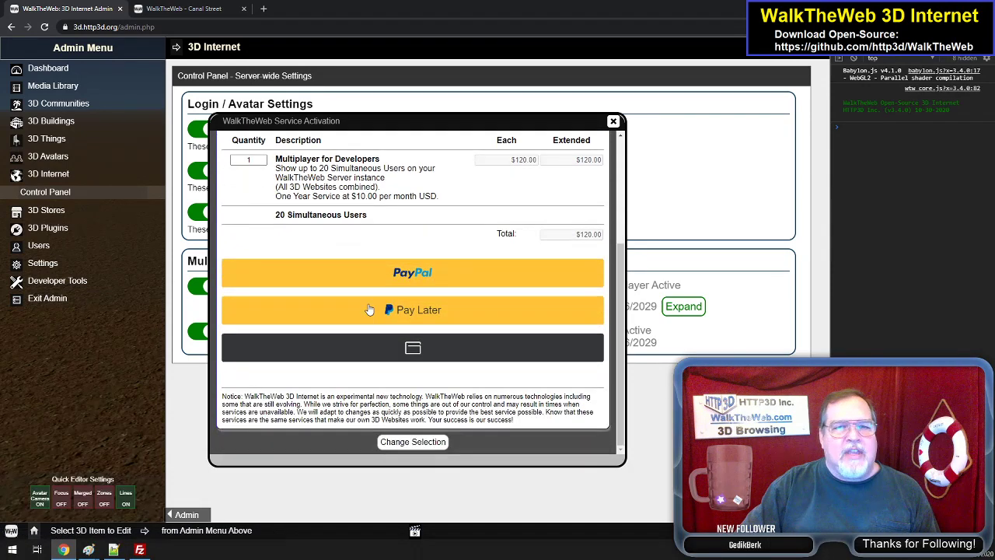
{"action": "scroll", "coordinate": [534, 303], "scroll_direction": "up", "scroll_amount": 1}
{"action": "scroll", "coordinate": [533, 303], "scroll_direction": "up", "scroll_amount": 1}
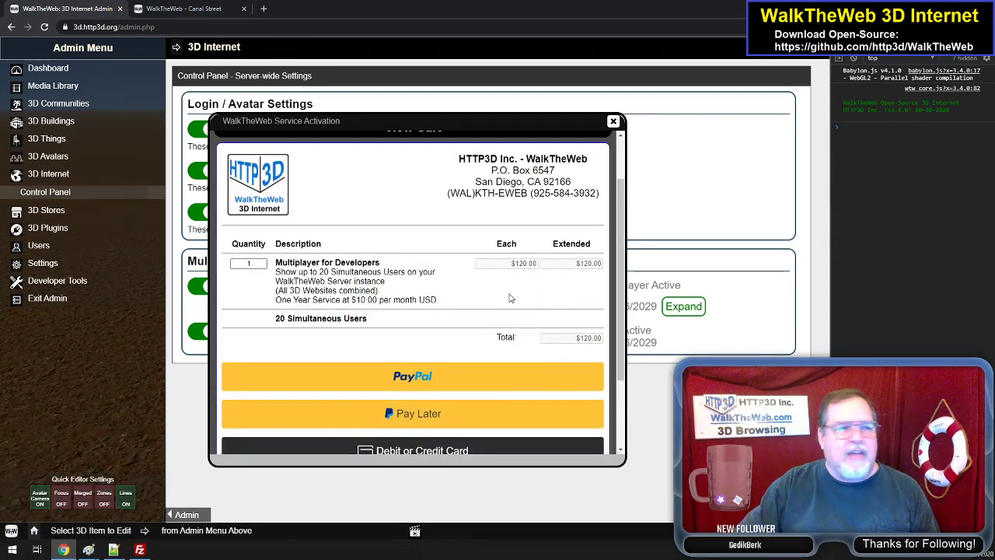
{"action": "scroll", "coordinate": [467, 260], "scroll_direction": "down", "scroll_amount": 2}
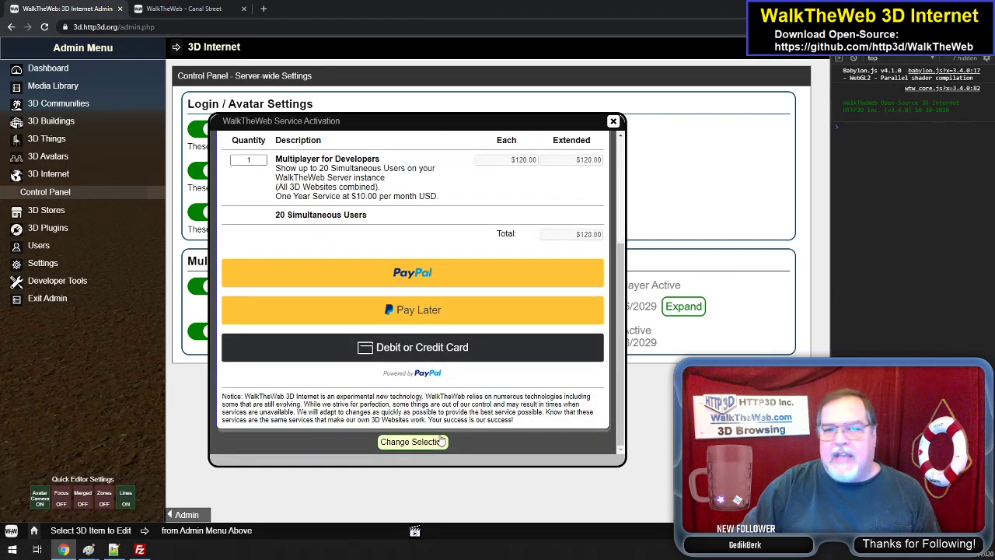
{"action": "left_click", "coordinate": [613, 122]}
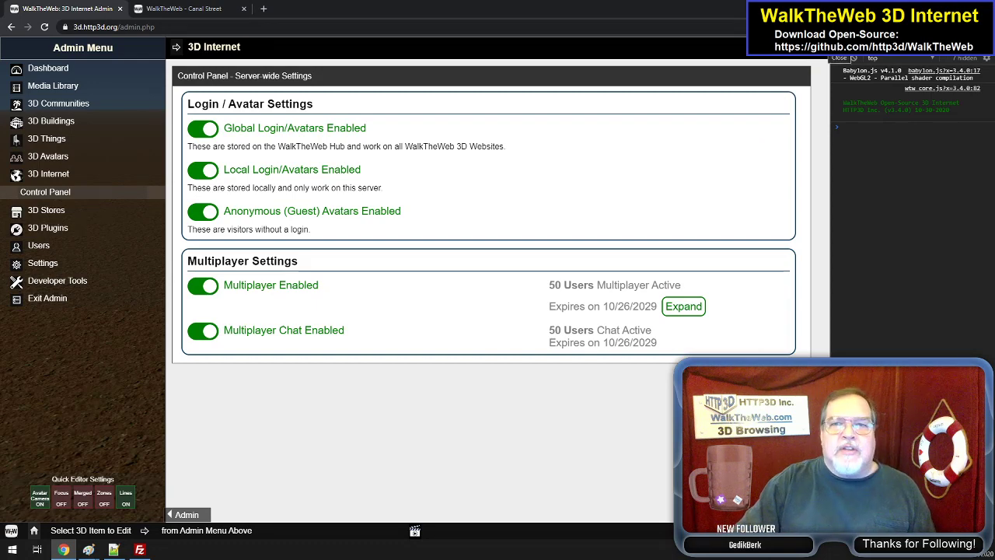
- Close the 3D Internet Control Panel and open the Avatar List under 3D Avatars
{"action": "left_click", "coordinate": [822, 47]}
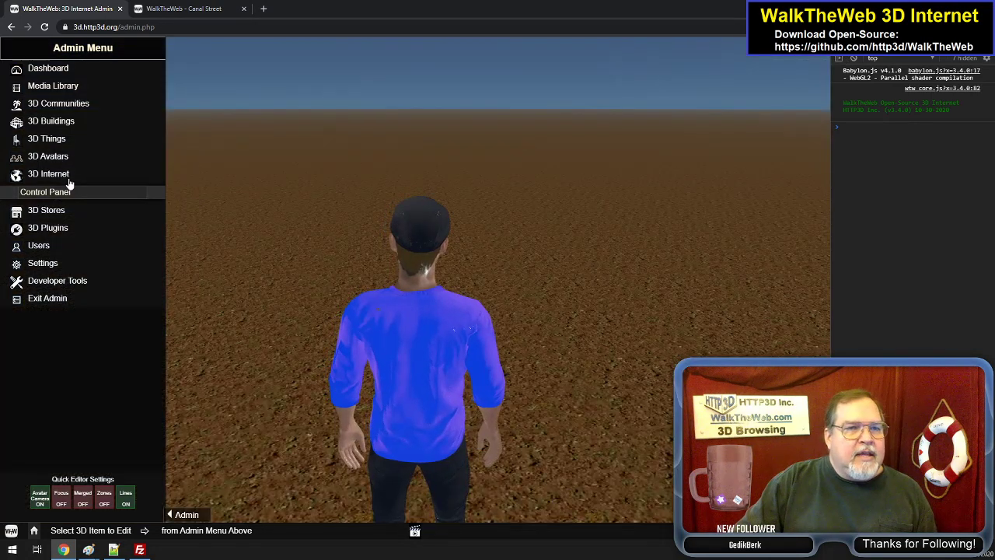
{"action": "left_click", "coordinate": [68, 175]}
{"action": "left_click", "coordinate": [67, 158]}
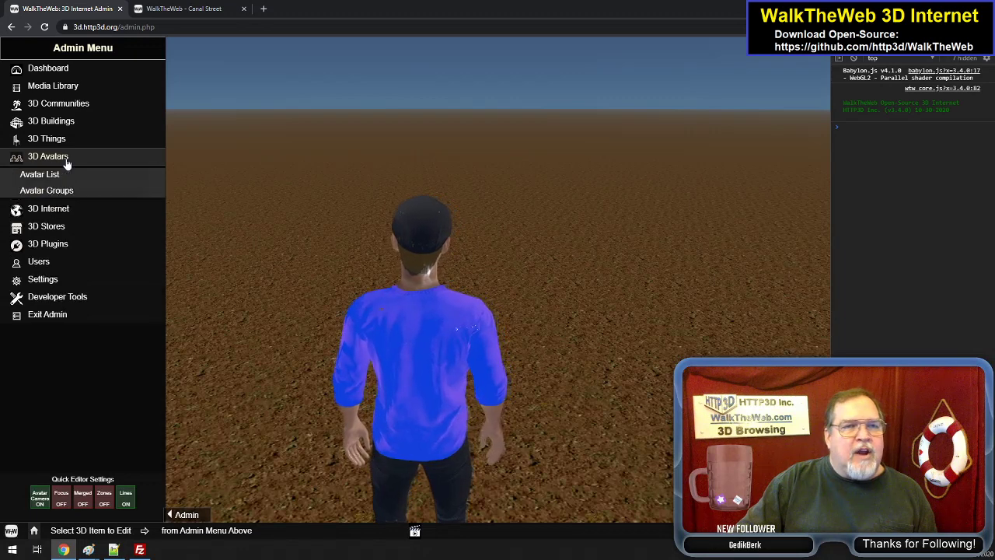
{"action": "left_click", "coordinate": [56, 176]}
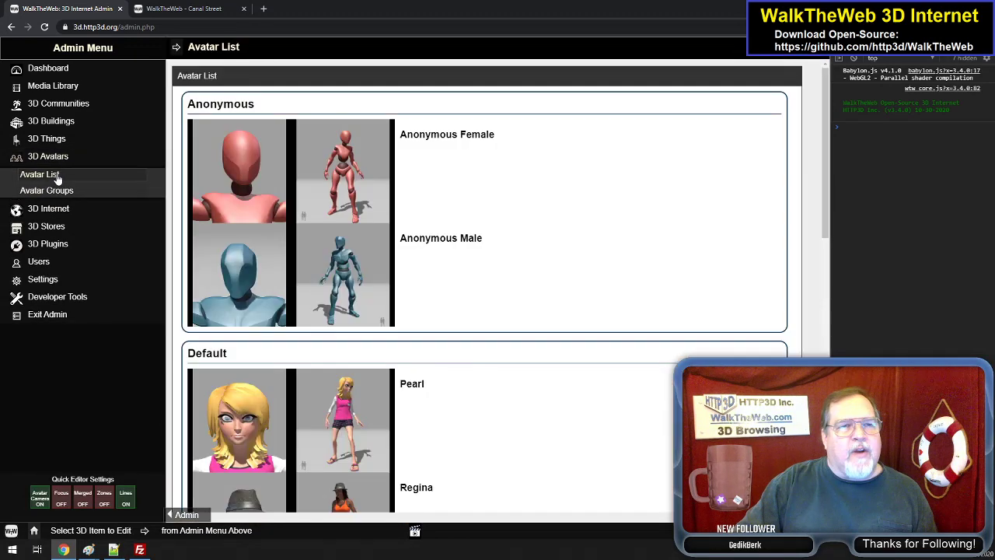
- Examine the available avatars in the Anonymous and Default groups of the Avatar List, from Anonymous Female to Remy
{"action": "scroll", "coordinate": [374, 196], "scroll_direction": "down", "scroll_amount": 3}
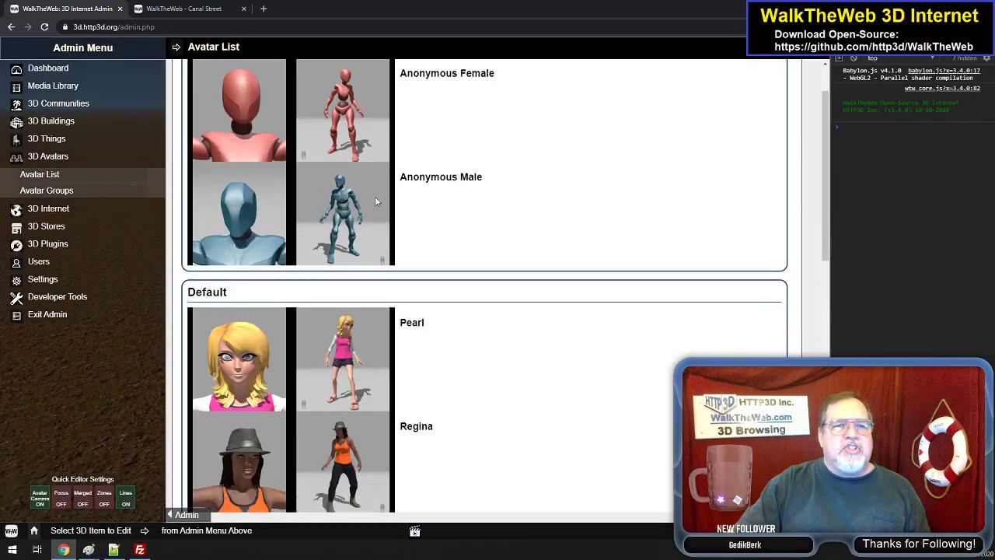
{"action": "scroll", "coordinate": [416, 228], "scroll_direction": "down", "scroll_amount": 6}
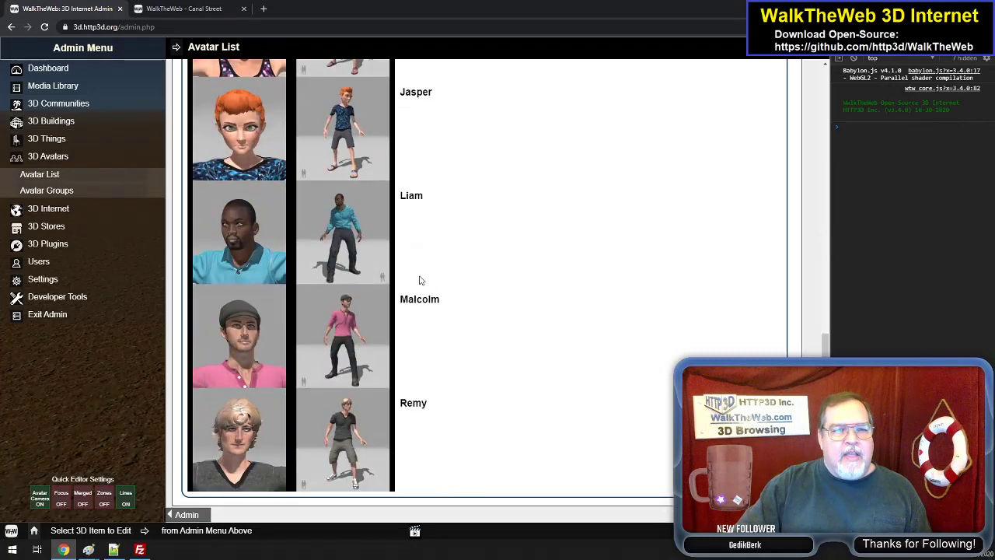
{"action": "scroll", "coordinate": [420, 280], "scroll_direction": "up", "scroll_amount": 9}
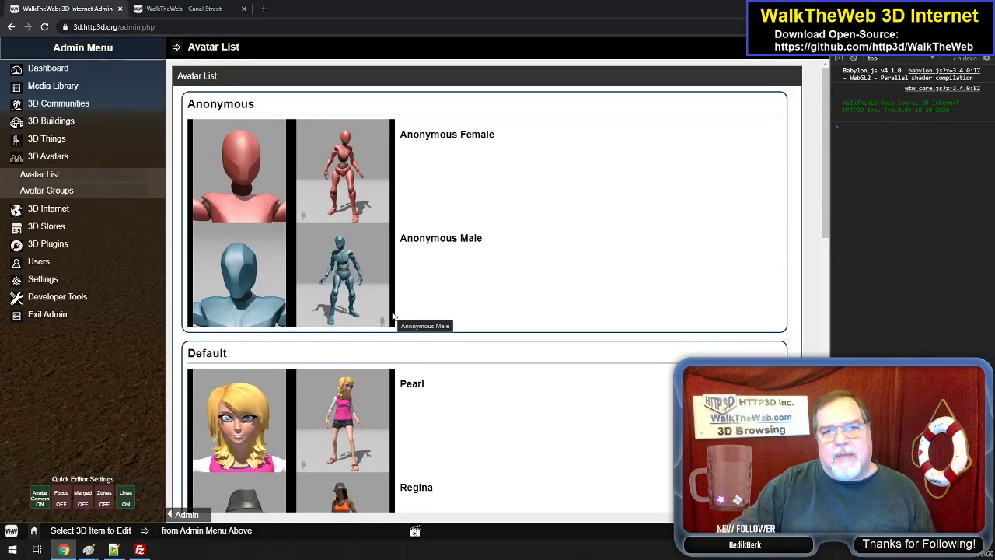
{"action": "scroll", "coordinate": [401, 280], "scroll_direction": "down", "scroll_amount": 7}
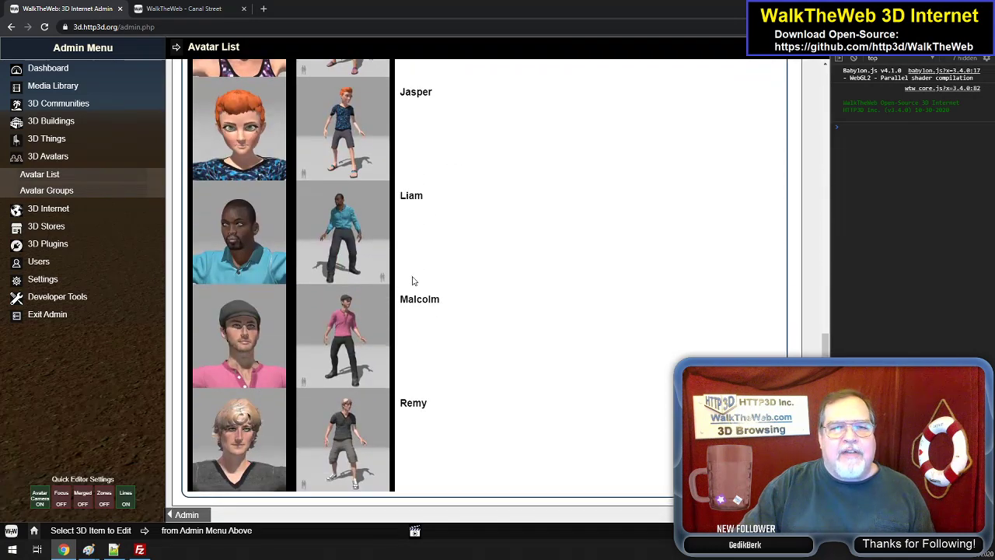
{"action": "scroll", "coordinate": [415, 286], "scroll_direction": "up", "scroll_amount": 7}
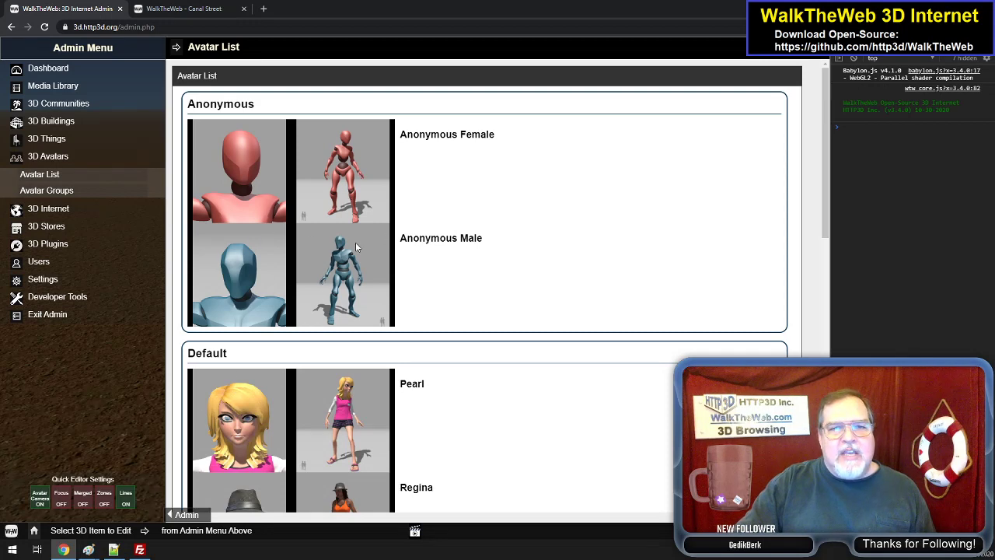
{"action": "scroll", "coordinate": [355, 245], "scroll_direction": "down", "scroll_amount": 3}
{"action": "scroll", "coordinate": [362, 257], "scroll_direction": "up", "scroll_amount": 3}
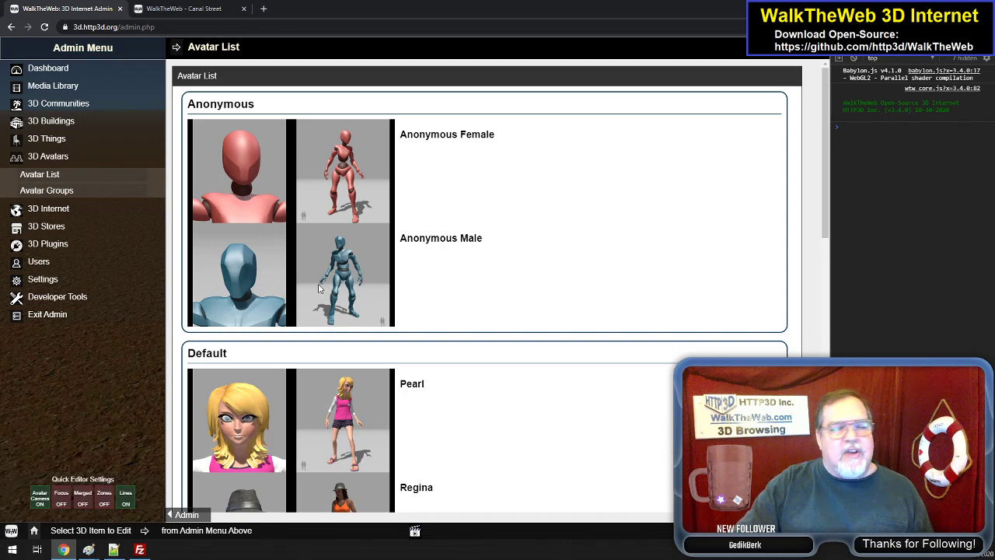
{"action": "scroll", "coordinate": [251, 223], "scroll_direction": "down", "scroll_amount": 3}
{"action": "scroll", "coordinate": [298, 267], "scroll_direction": "down", "scroll_amount": 7}
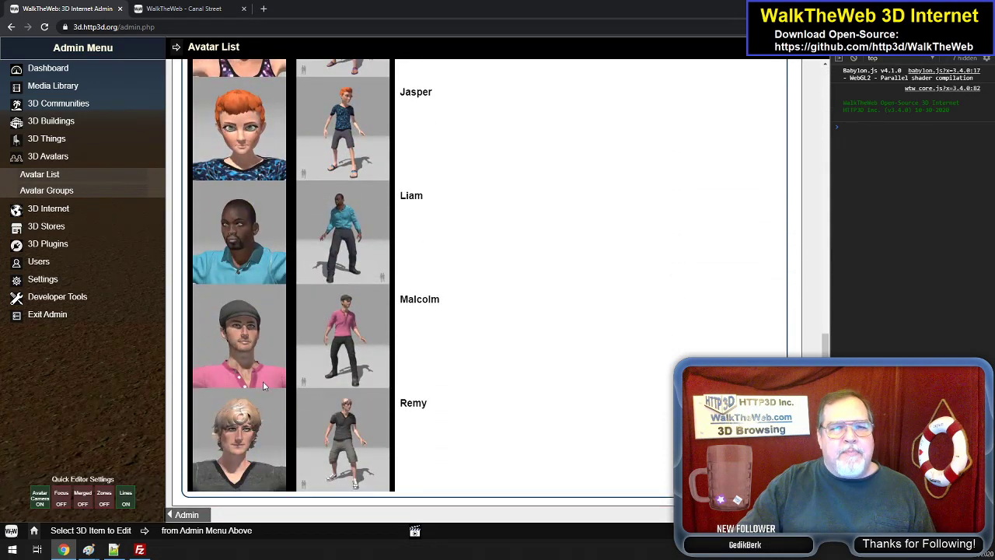
{"action": "scroll", "coordinate": [302, 376], "scroll_direction": "up", "scroll_amount": 10}
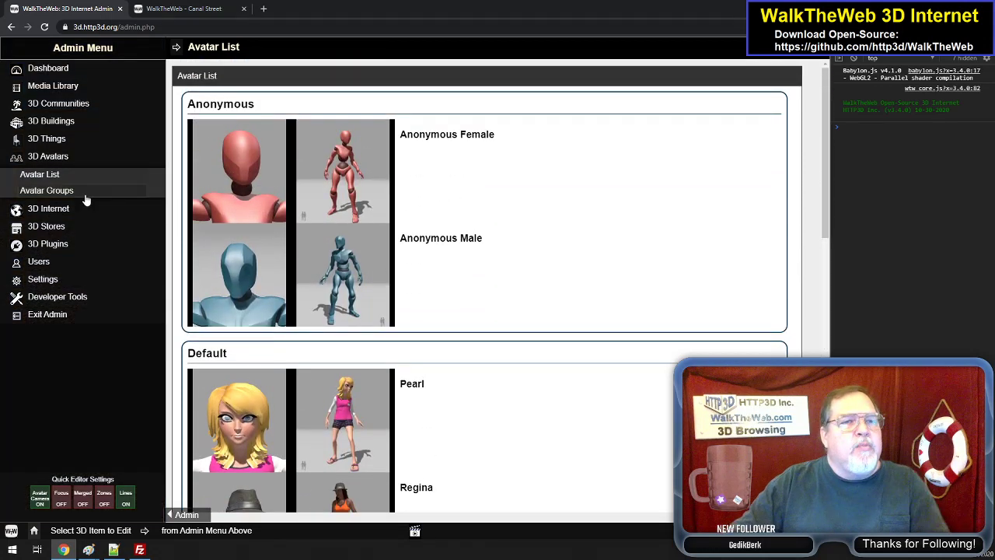
- Open the Avatar Groups page to view the avatar groups, and close the 3D Avatars section
{"action": "left_click", "coordinate": [85, 195]}
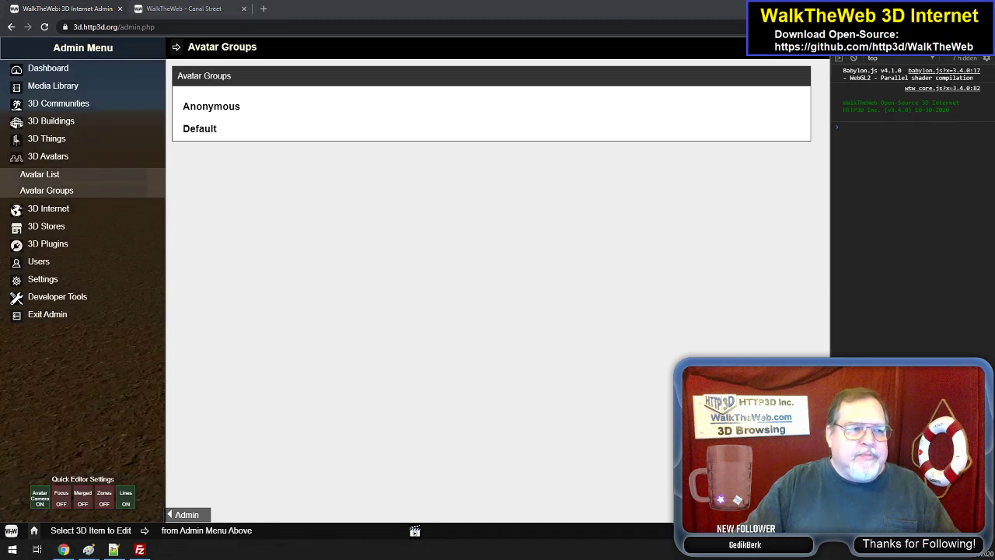
{"action": "left_click", "coordinate": [251, 272]}
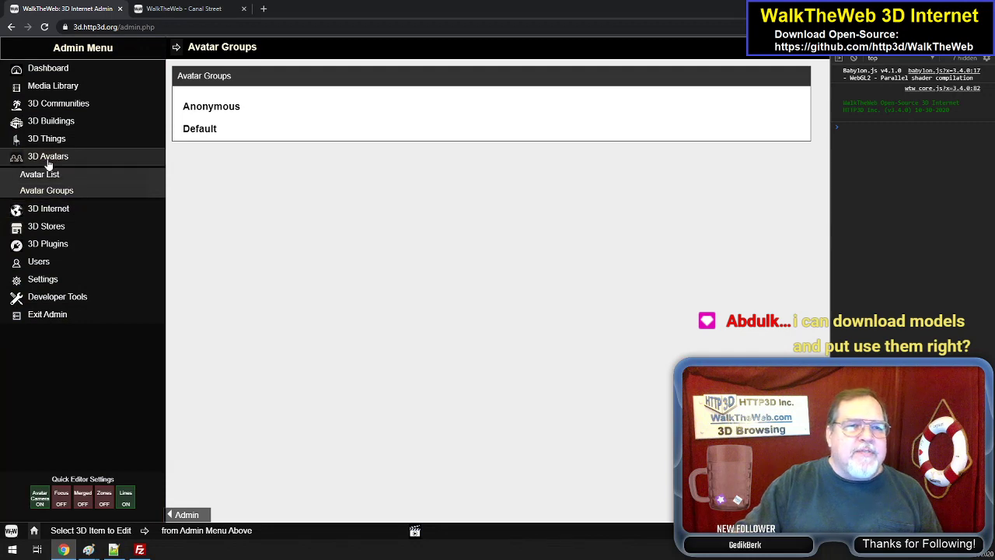
{"action": "left_click", "coordinate": [49, 161]}
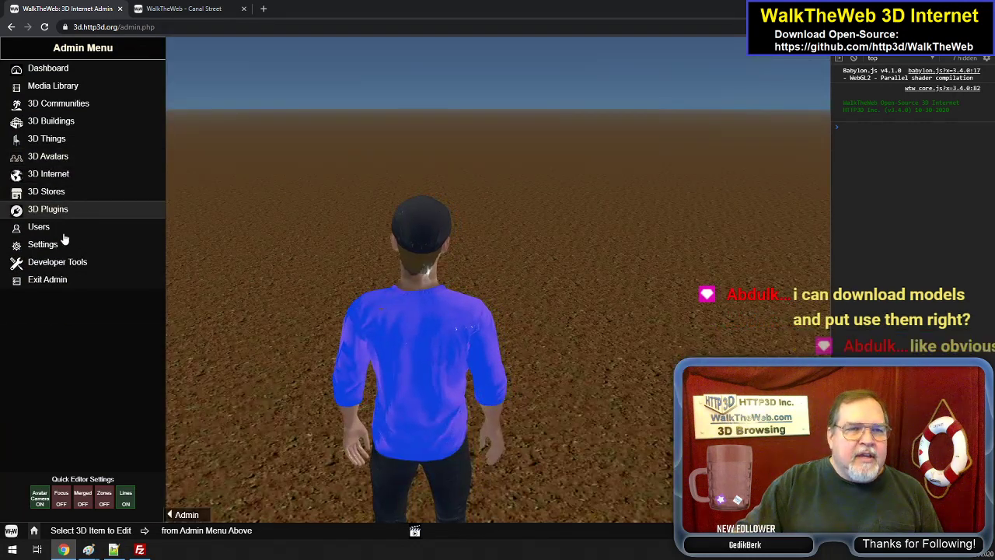
- View the list of existing 3D Stores and open the Add Store form
{"action": "left_click", "coordinate": [61, 196]}
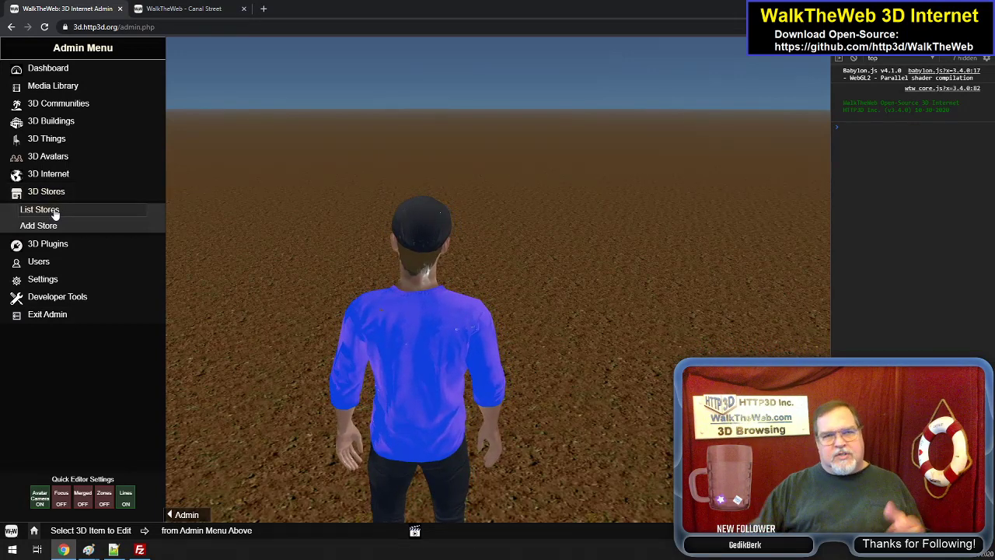
{"action": "left_click", "coordinate": [55, 213]}
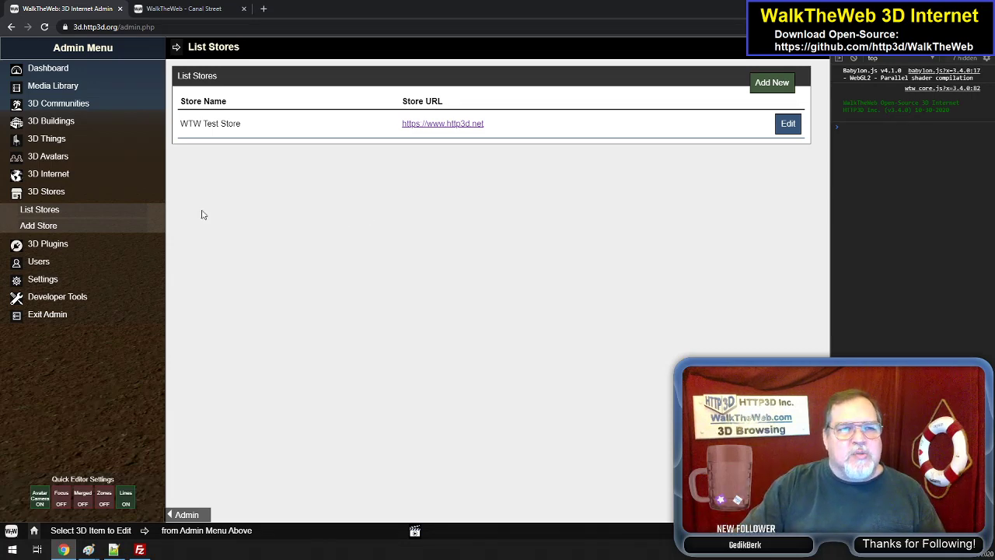
{"action": "left_click", "coordinate": [46, 227]}
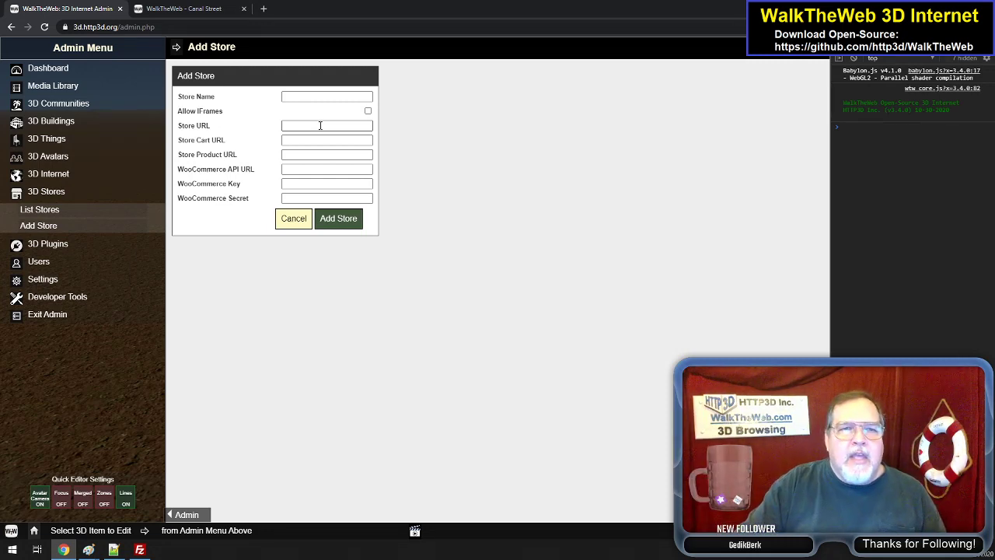
{"action": "left_click", "coordinate": [319, 125]}
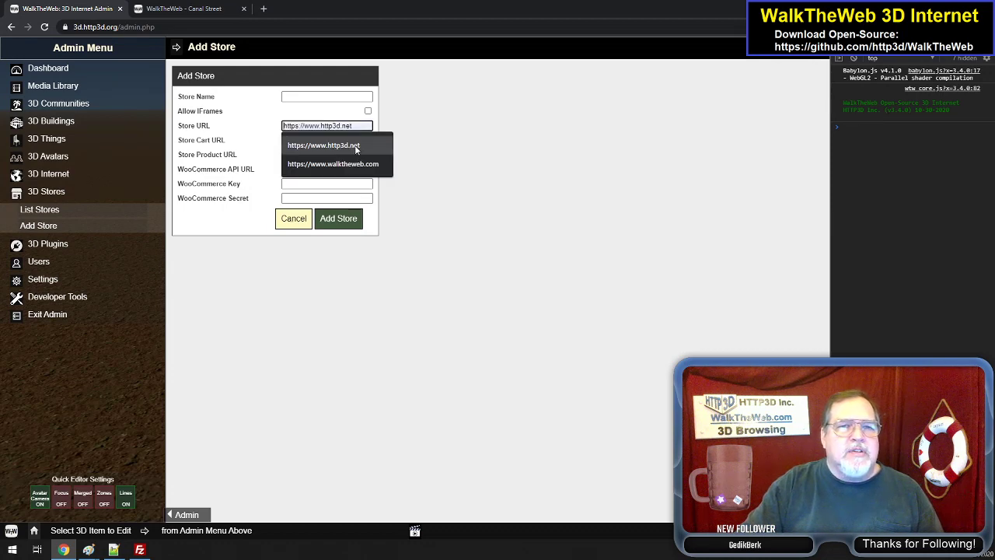
{"action": "left_click", "coordinate": [356, 148]}
{"action": "left_click", "coordinate": [316, 143]}
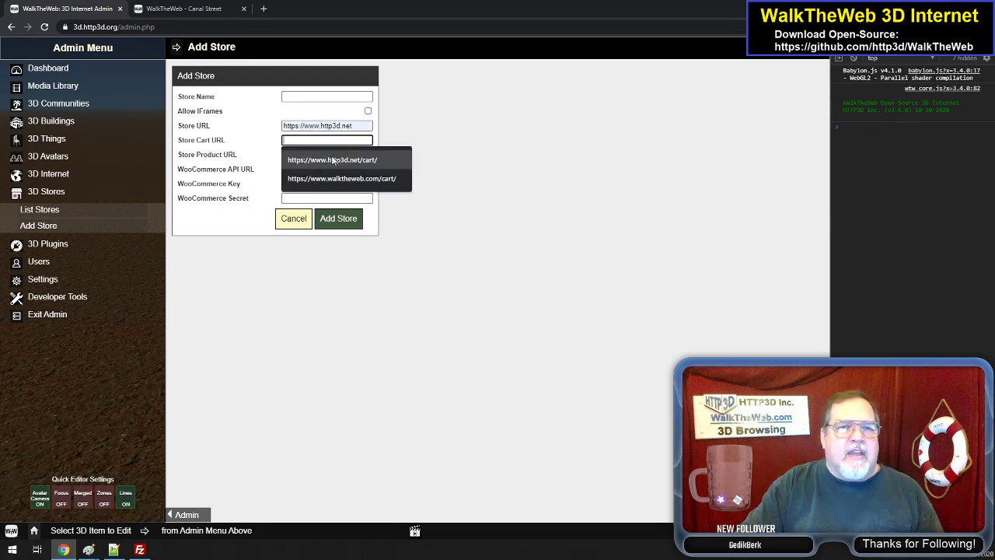
{"action": "left_click", "coordinate": [335, 160]}
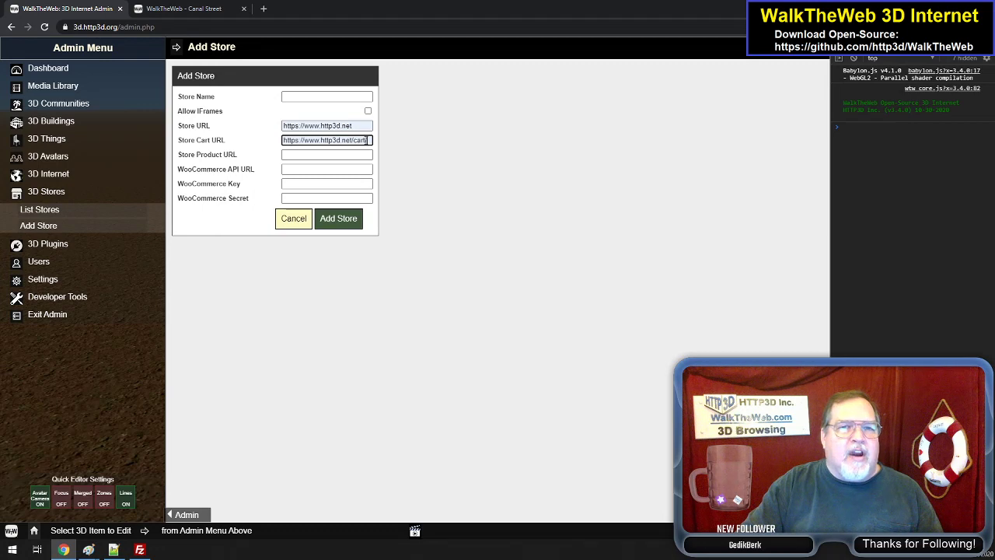
{"action": "left_click", "coordinate": [342, 154]}
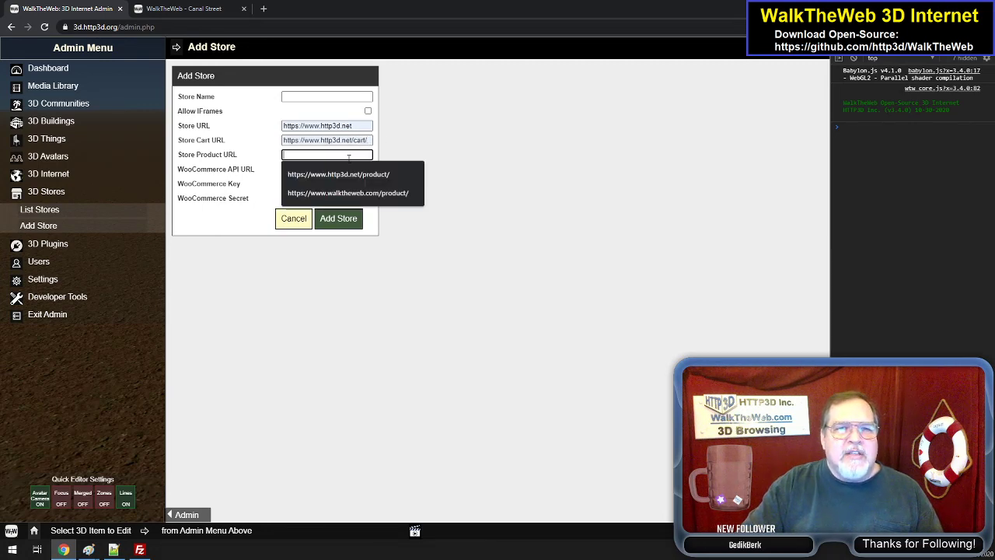
{"action": "left_click", "coordinate": [365, 171]}
{"action": "left_click", "coordinate": [333, 168]}
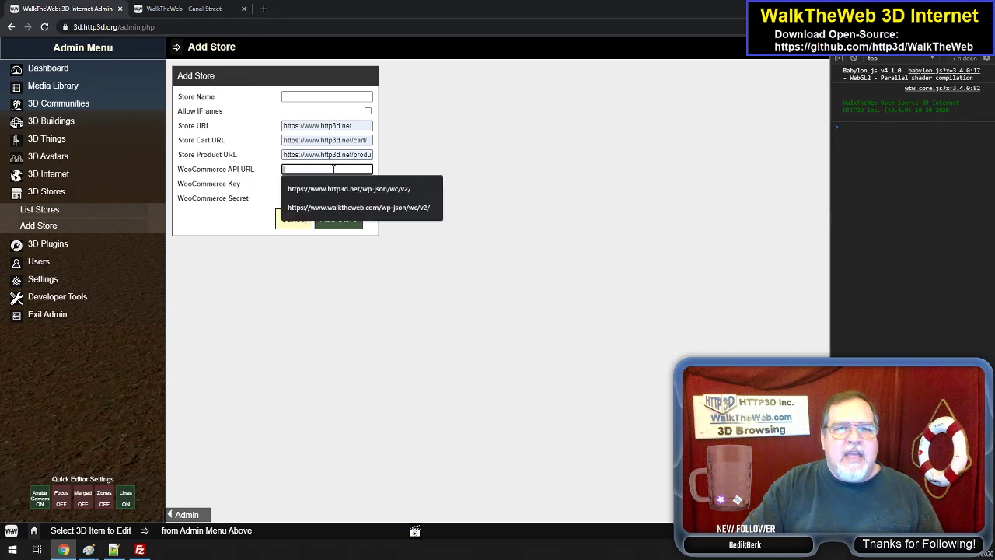
{"action": "left_click", "coordinate": [389, 188]}
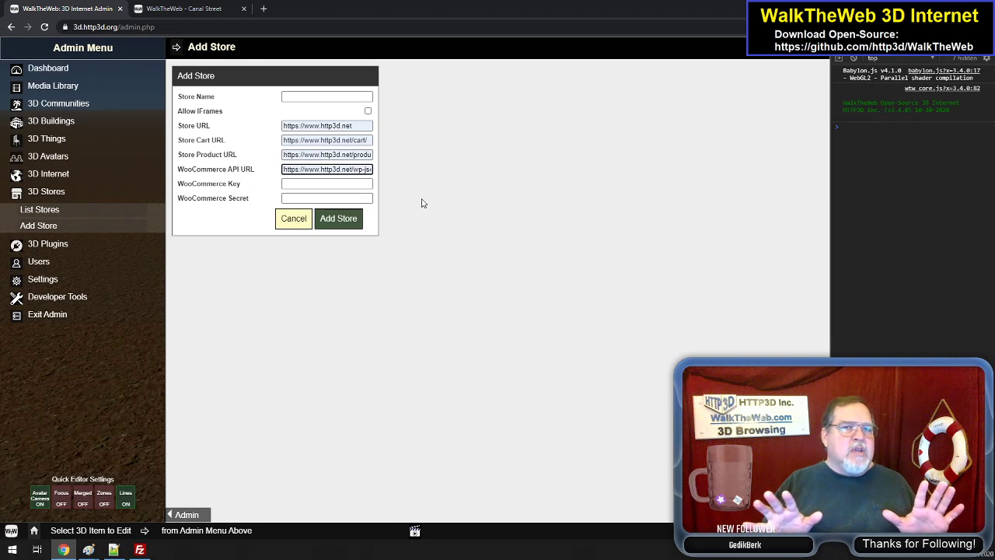
{"action": "left_click", "coordinate": [294, 220]}
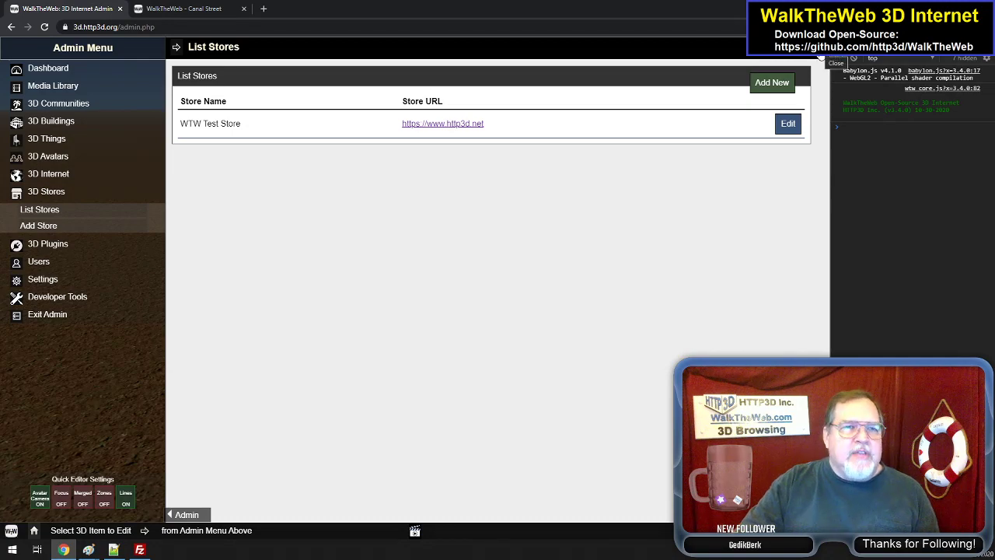
- Close the store list, view the existing 3D Communities available for selection, and return to the Admin Menu
{"action": "left_click", "coordinate": [821, 56]}
{"action": "left_click", "coordinate": [75, 107]}
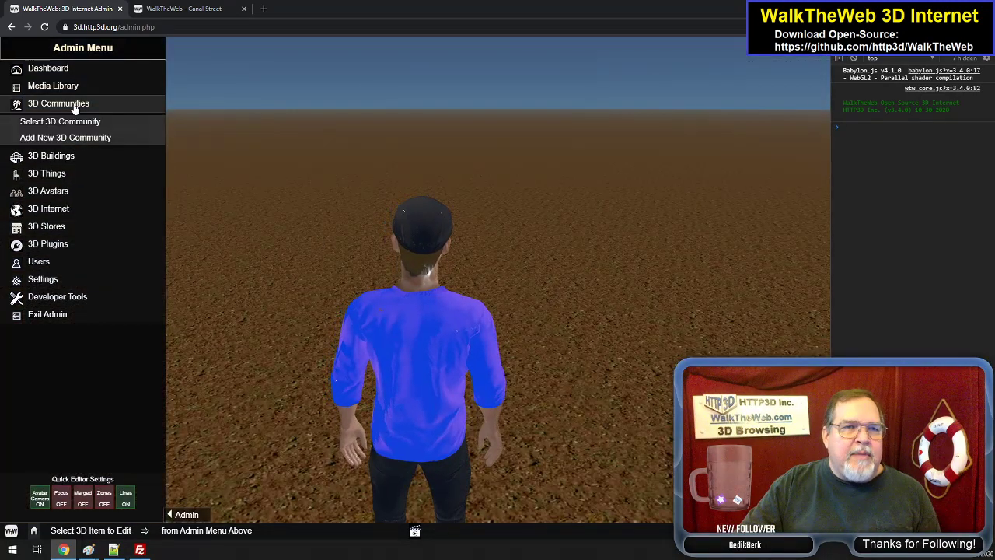
{"action": "left_click", "coordinate": [81, 121]}
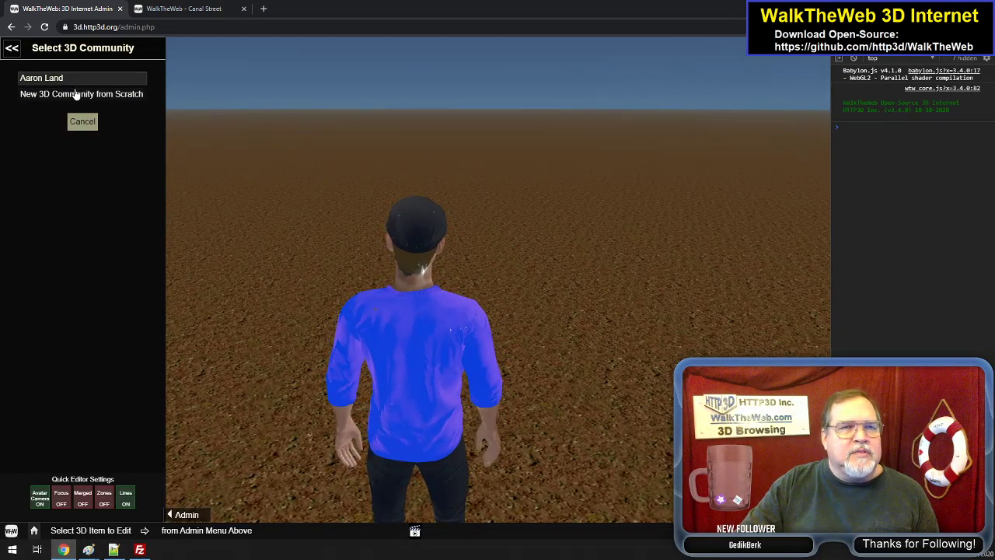
{"action": "left_click", "coordinate": [13, 51]}
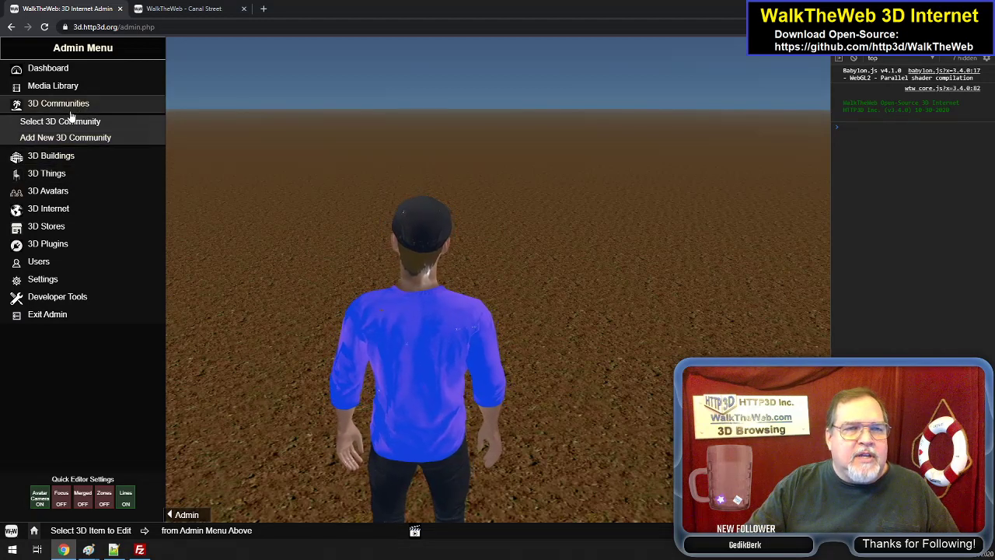
- Browse the downloadable 3D Community templates for adding a new community, from New 3D Community from Scratch to City Streets - Figure 8 Setup
{"action": "left_click", "coordinate": [61, 136]}
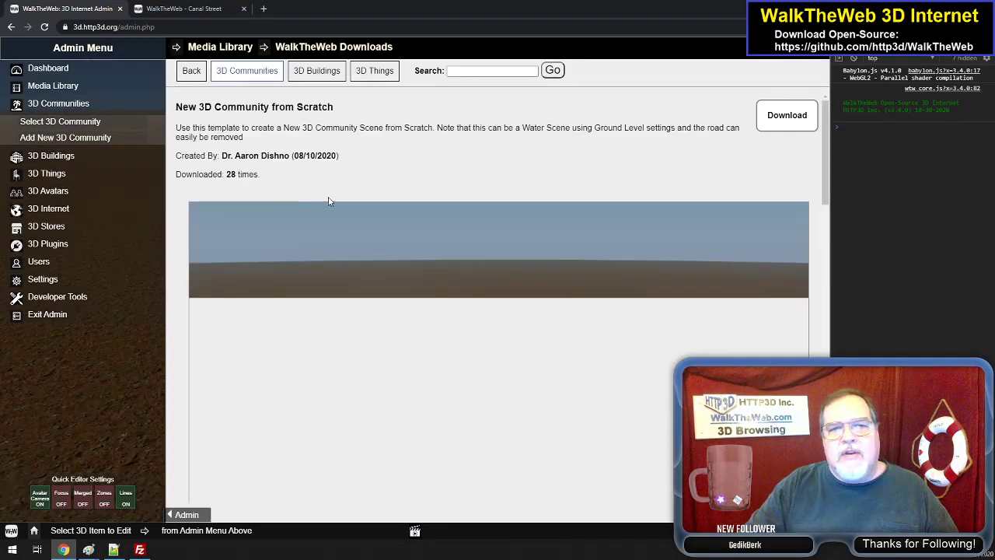
{"action": "scroll", "coordinate": [509, 248], "scroll_direction": "down", "scroll_amount": 8}
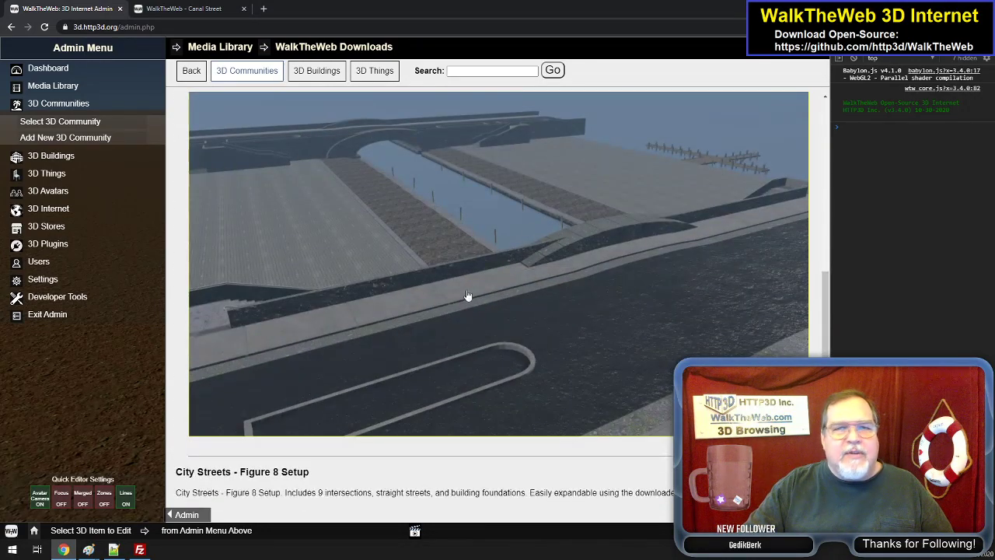
{"action": "scroll", "coordinate": [528, 301], "scroll_direction": "down", "scroll_amount": 5}
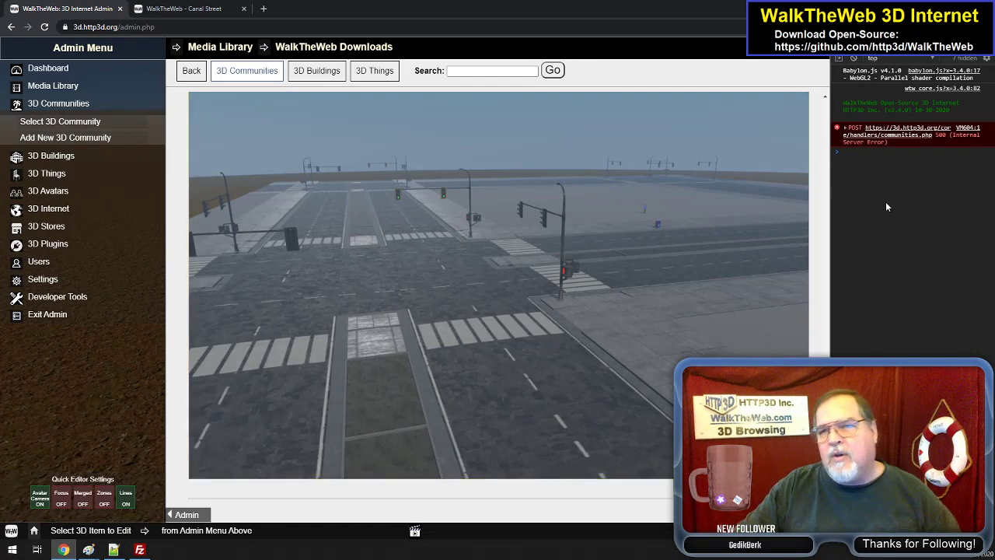
- Switch to the WalkTheWeb - Canal Street site, enter its admin area and open the City Streets - Figure 8 Setup community
{"action": "left_click", "coordinate": [183, 9]}
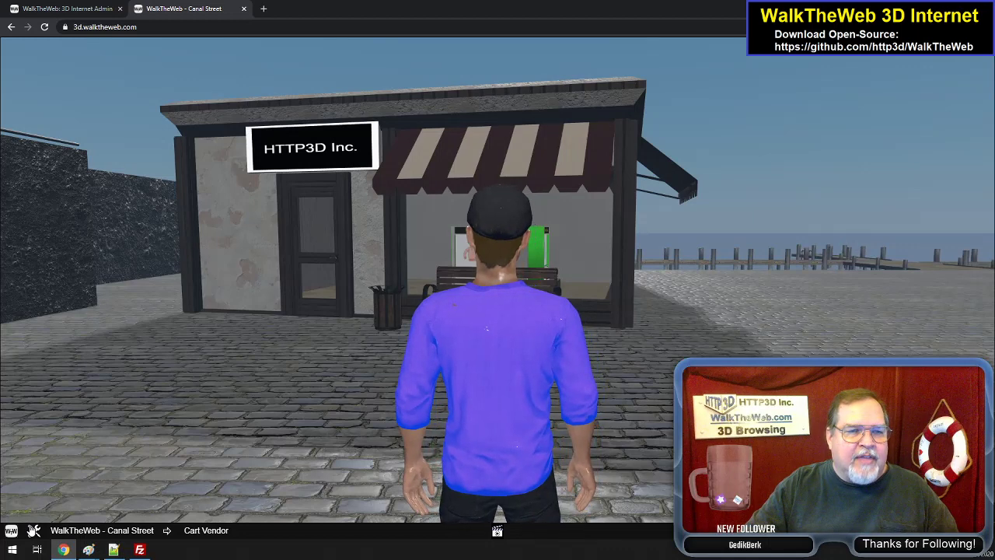
{"action": "left_click", "coordinate": [33, 532]}
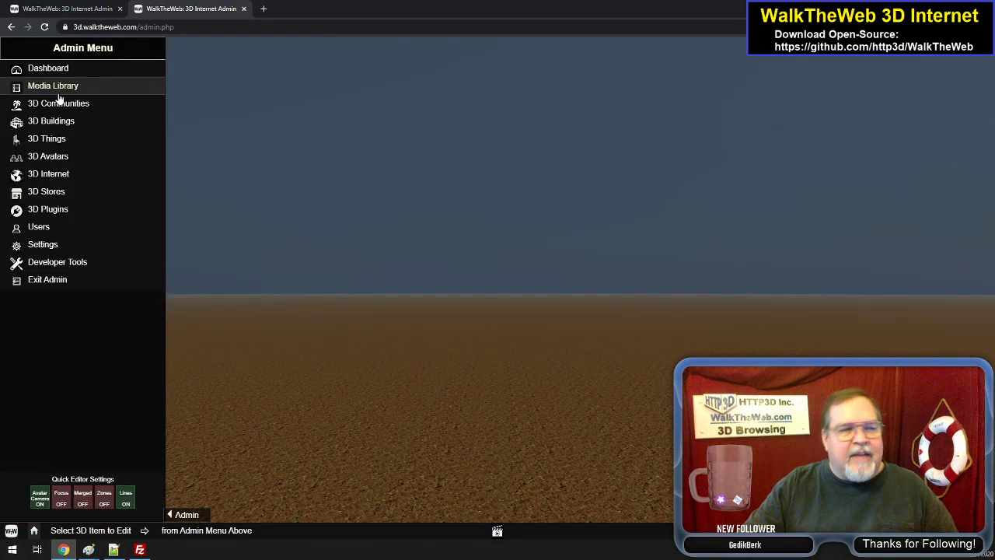
{"action": "left_click", "coordinate": [66, 103]}
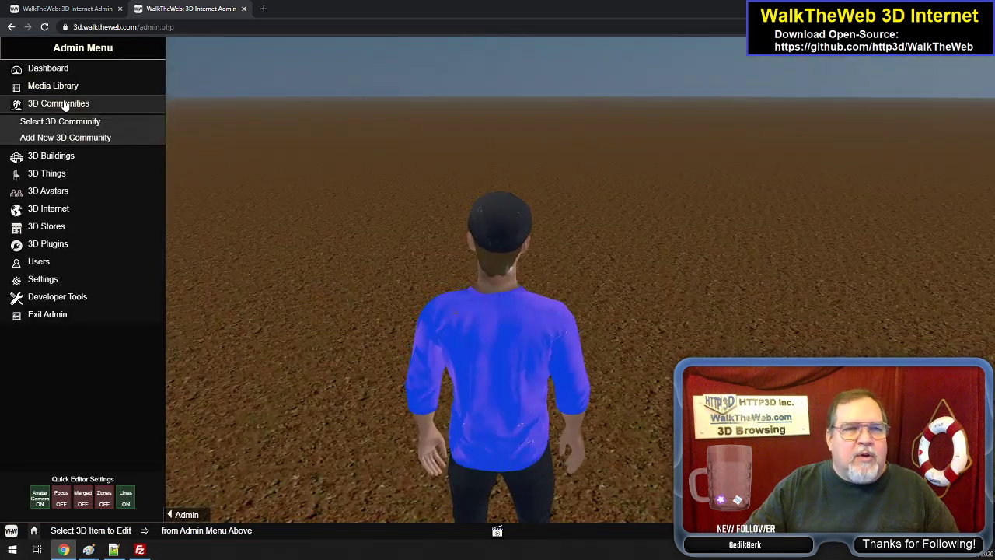
{"action": "left_click", "coordinate": [63, 121]}
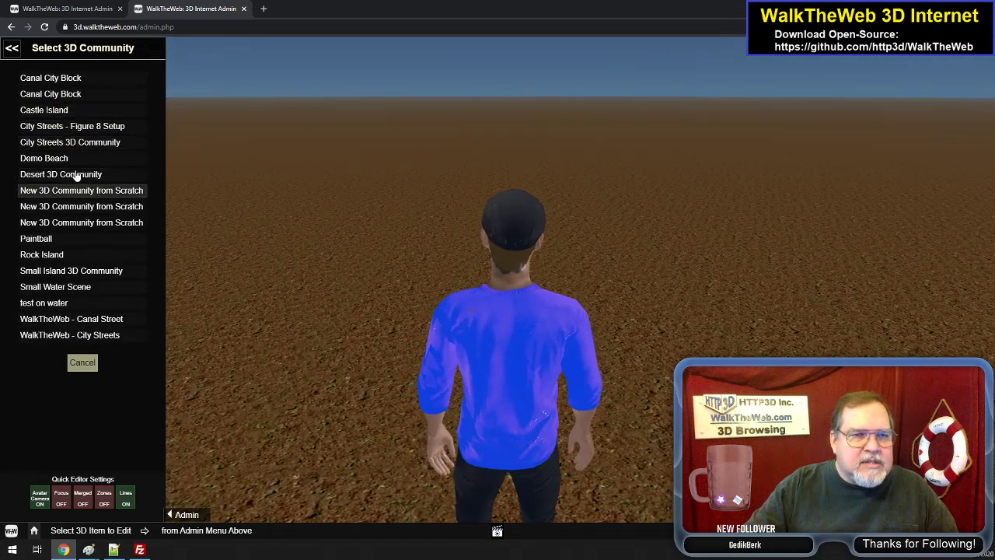
{"action": "left_click", "coordinate": [105, 127]}
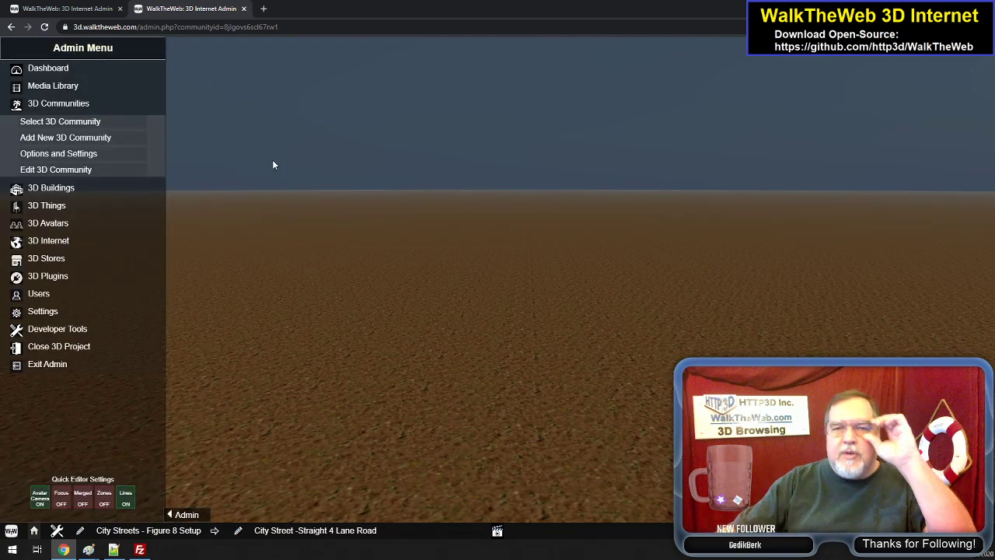
- Look around the City Streets community and walk the avatar past the fire hydrant into the four-lane intersection
{"action": "left_click_drag", "start_coordinate": [272, 160], "coordinate": [266, 197]}
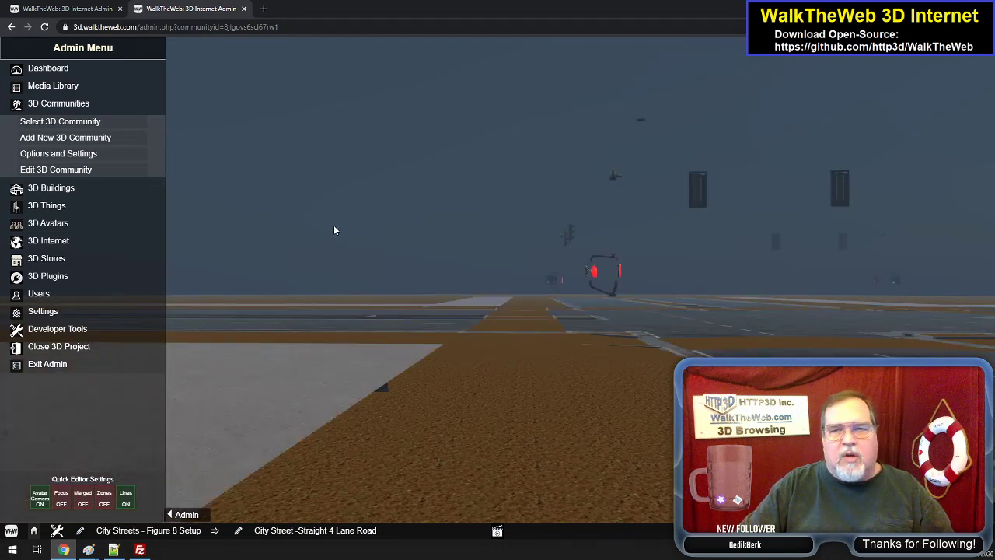
{"action": "left_click_drag", "start_coordinate": [350, 233], "coordinate": [562, 200]}
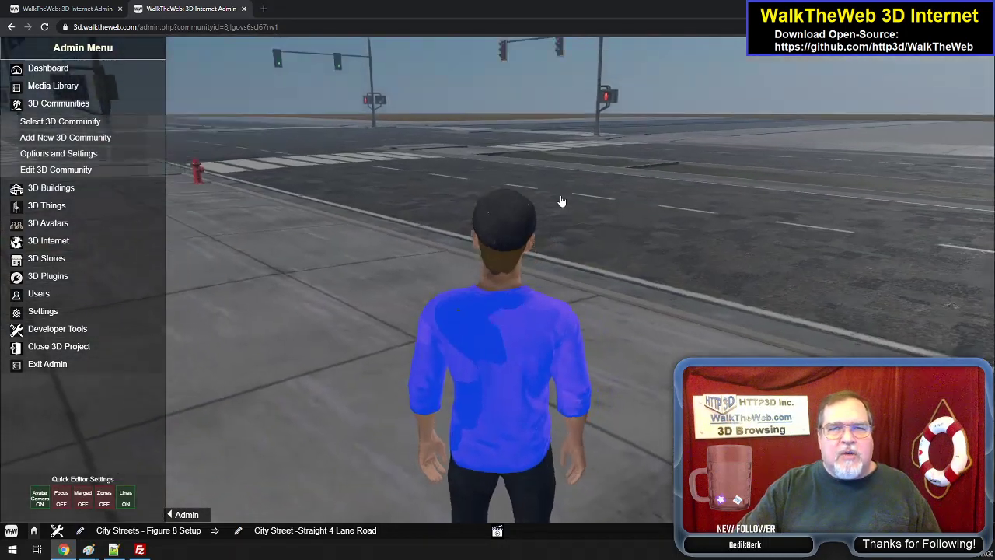
{"action": "key", "text": "Left"}
{"action": "key", "text": "Up"}
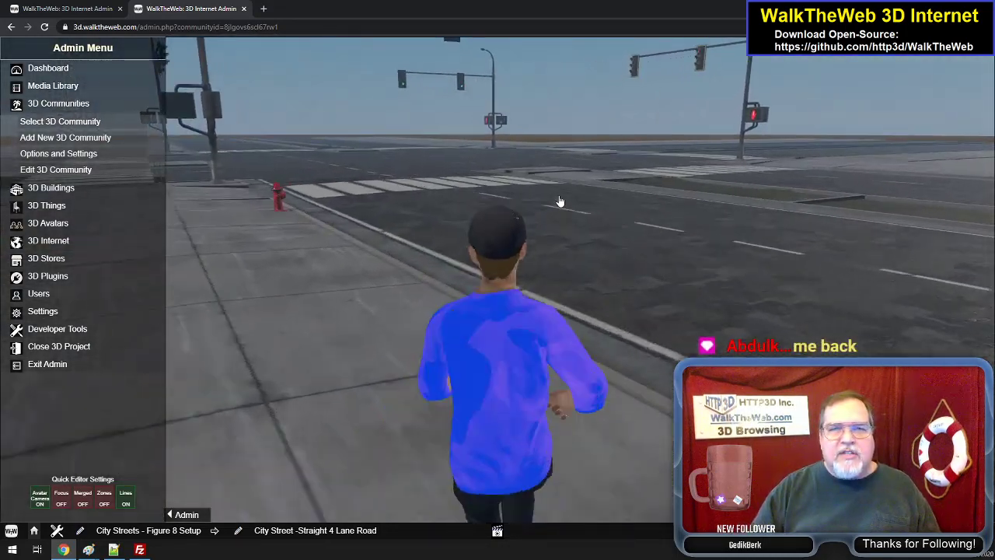
{"action": "key", "text": "Up"}
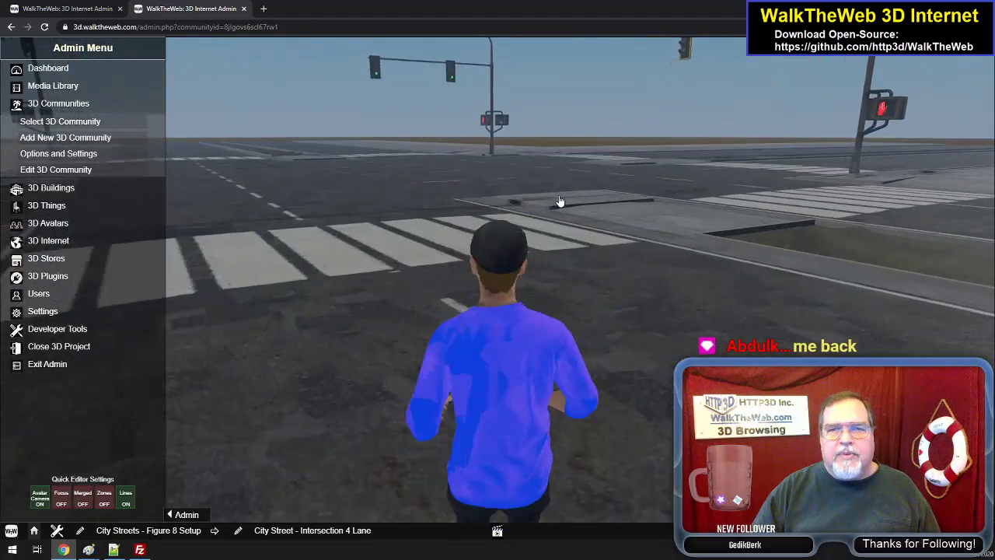
{"action": "key", "text": "Up"}
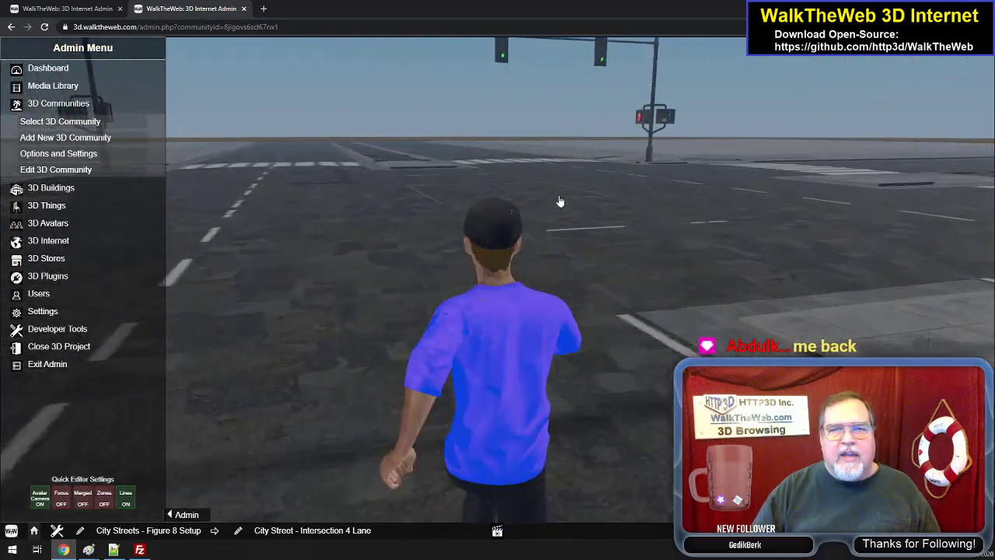
{"action": "key", "text": "Up"}
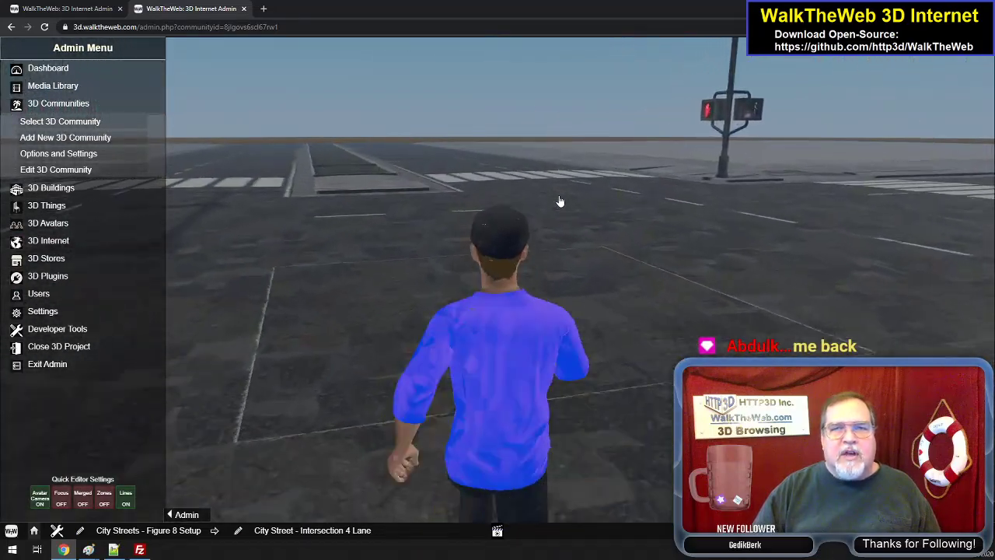
{"action": "key", "text": "Up"}
- Turn right in the intersection and walk the avatar along the straight four-lane road beside the median toward the next traffic lights
{"action": "key", "text": "Right"}
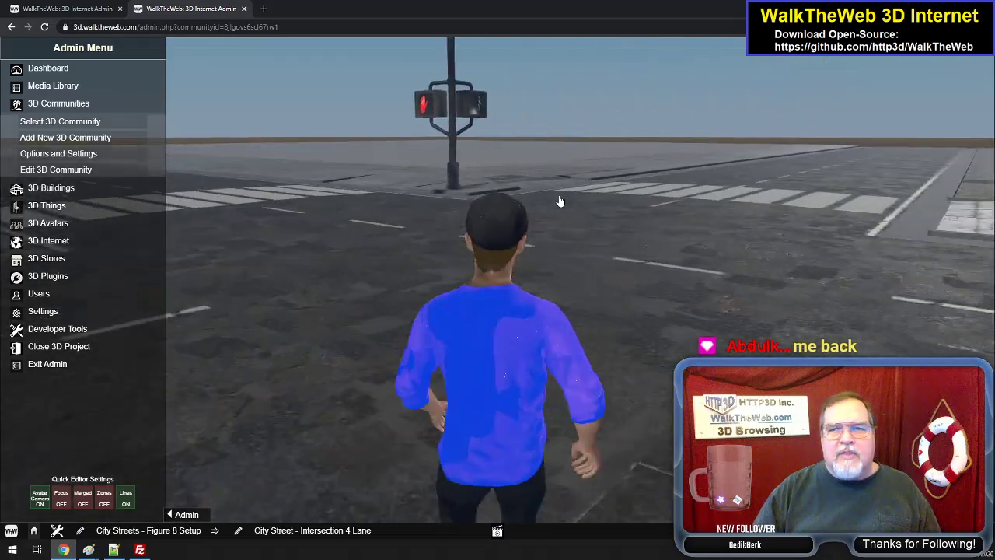
{"action": "key", "text": "Up"}
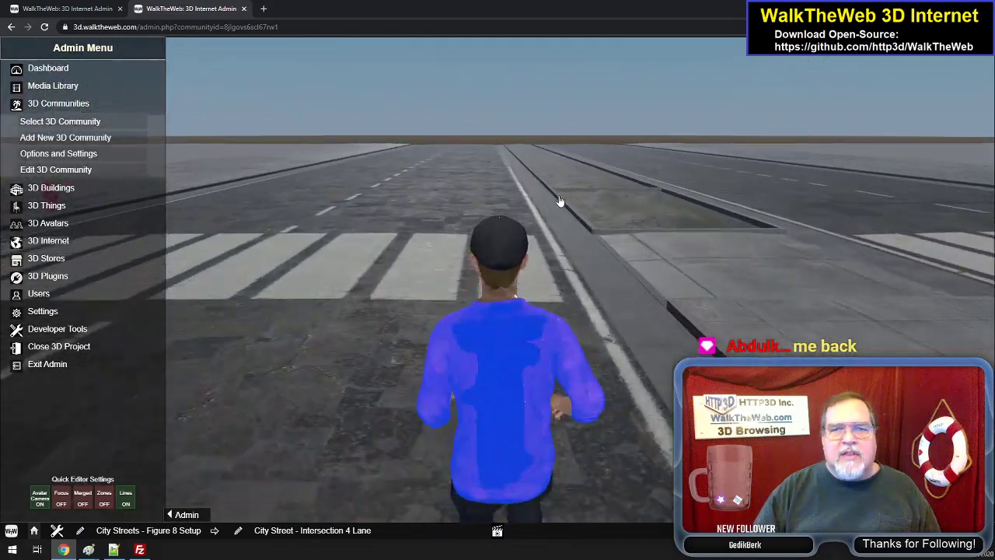
{"action": "key", "text": "Up"}
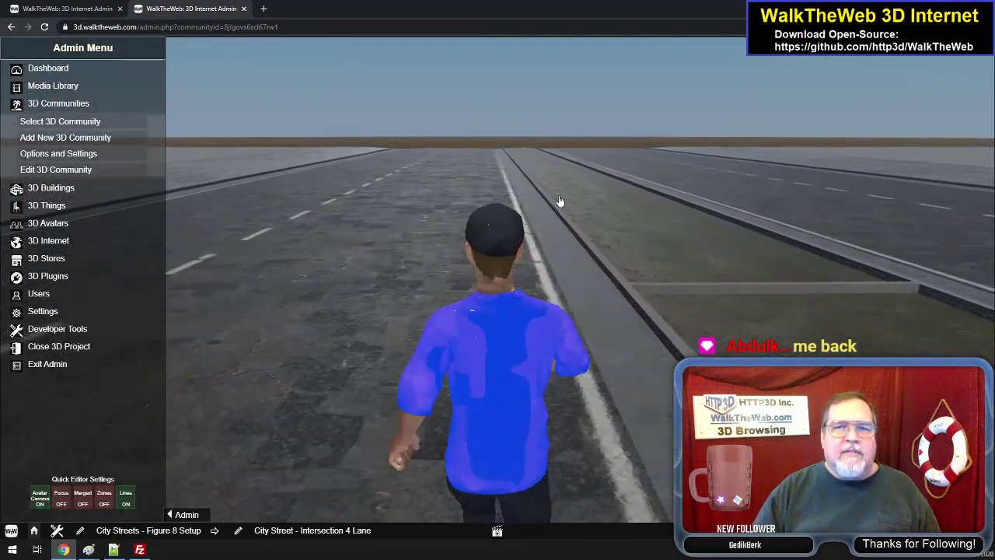
{"action": "key", "text": "Up"}
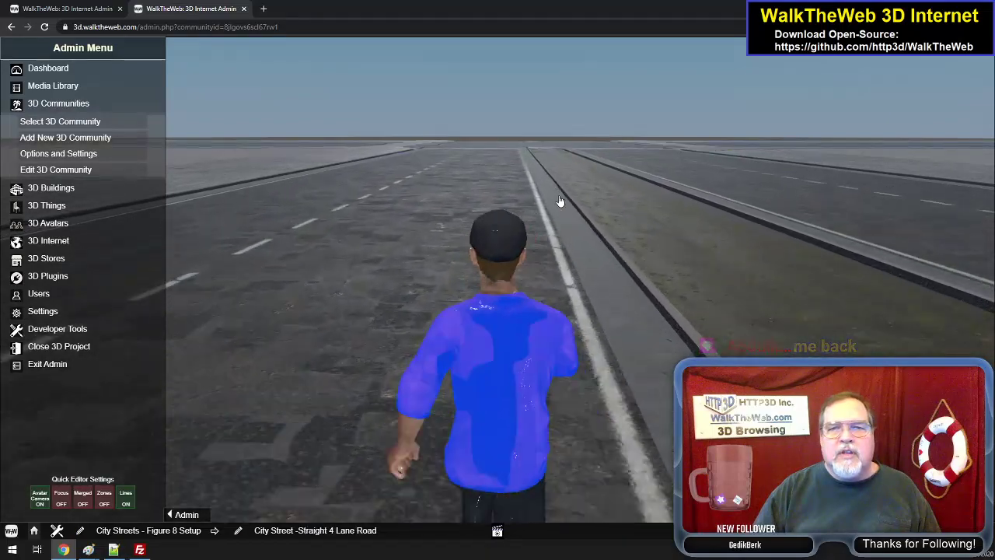
{"action": "key", "text": "Up"}
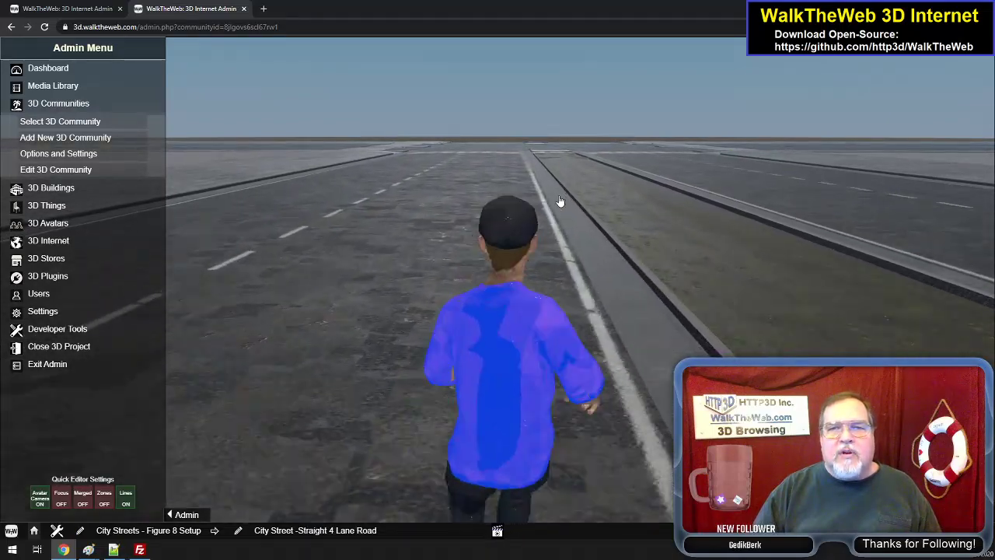
{"action": "key", "text": "Up"}
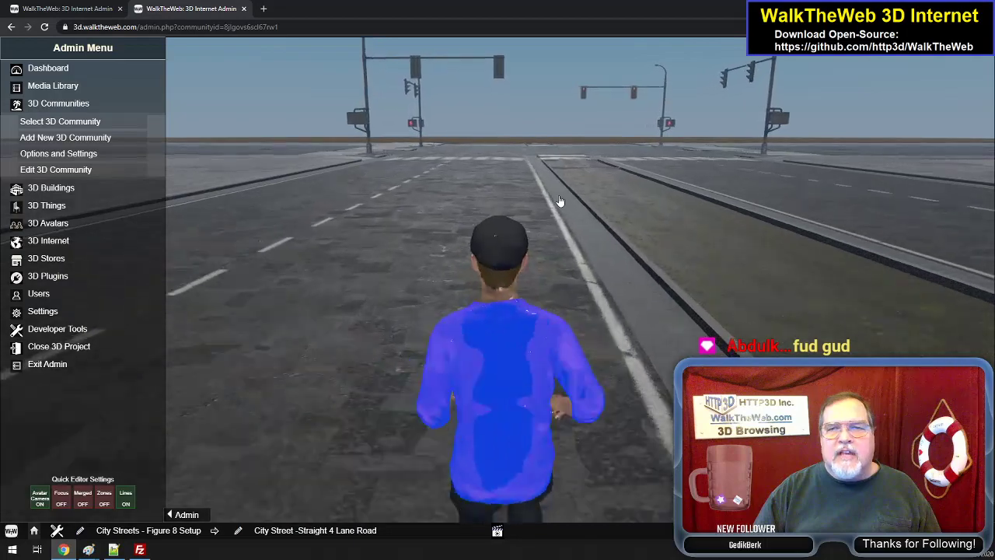
- Walk the avatar off the road onto the corner sidewalk and face the crosswalk toward the pedestrian signal
{"action": "key", "text": "Up"}
{"action": "key", "text": "Left"}
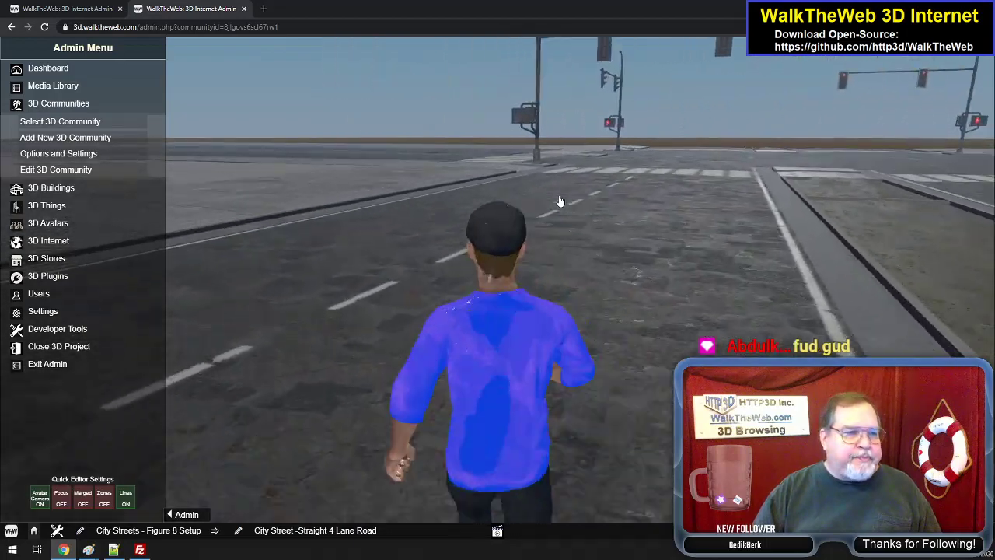
{"action": "key", "text": "Up"}
{"action": "key", "text": "Left"}
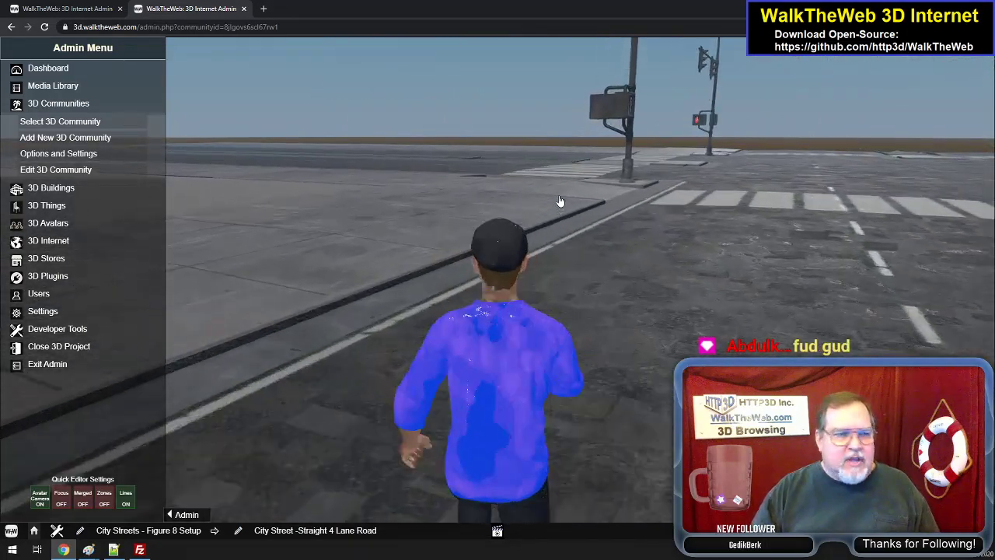
{"action": "key", "text": "Up"}
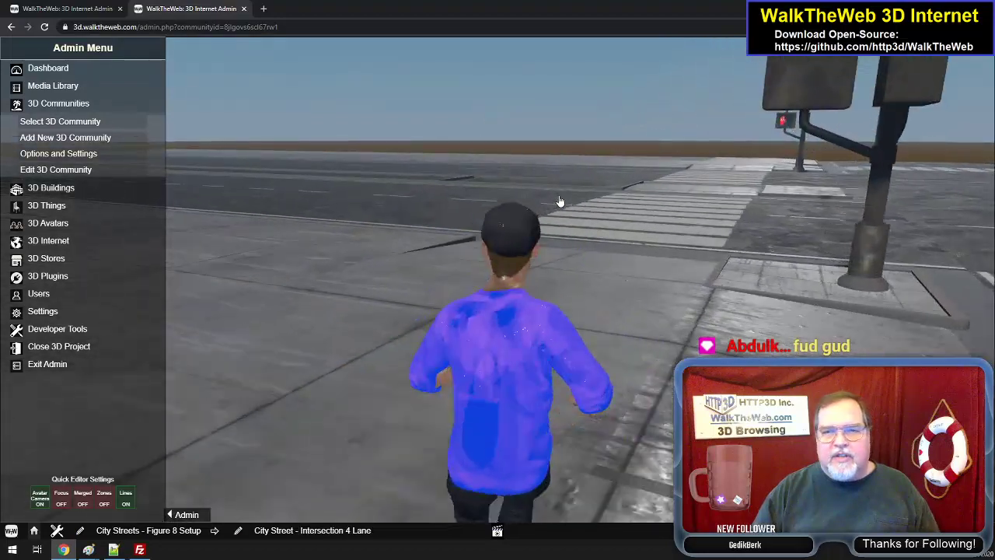
{"action": "key", "text": "Right"}
{"action": "key", "text": "Up"}
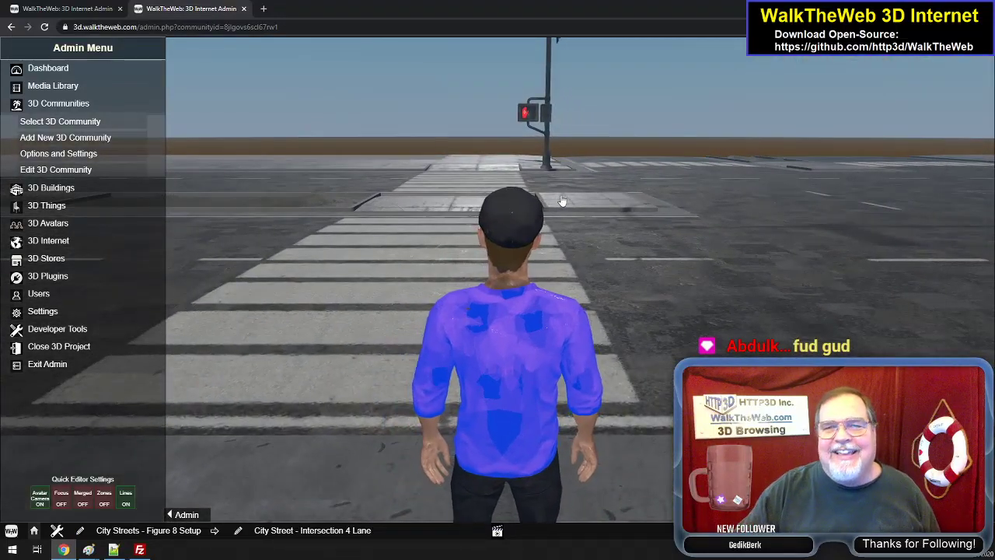
- View the traffic lights above the intersection and walk the avatar along the crosswalk over the median
{"action": "left_click_drag", "start_coordinate": [713, 319], "coordinate": [732, 272]}
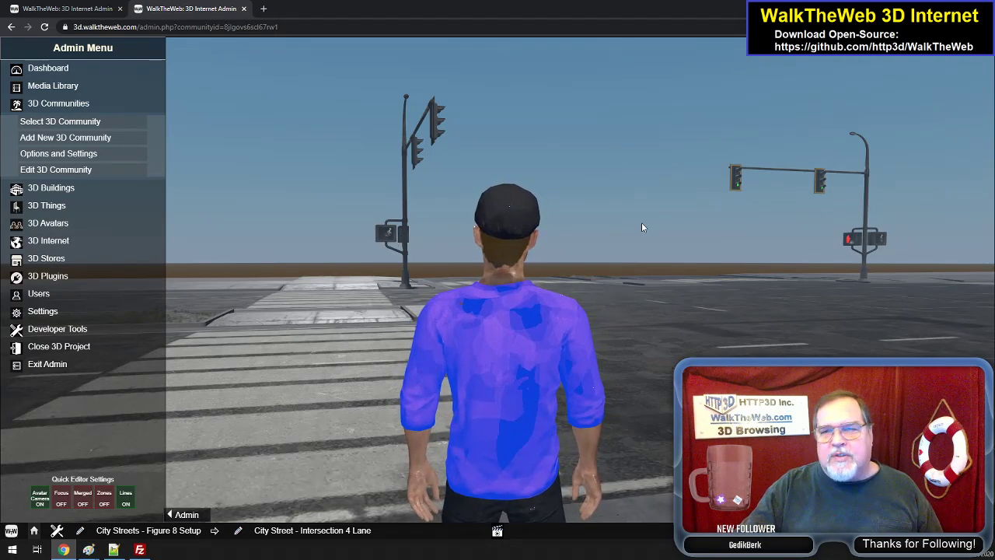
{"action": "left_click_drag", "start_coordinate": [648, 246], "coordinate": [728, 278]}
{"action": "key", "text": "w"}
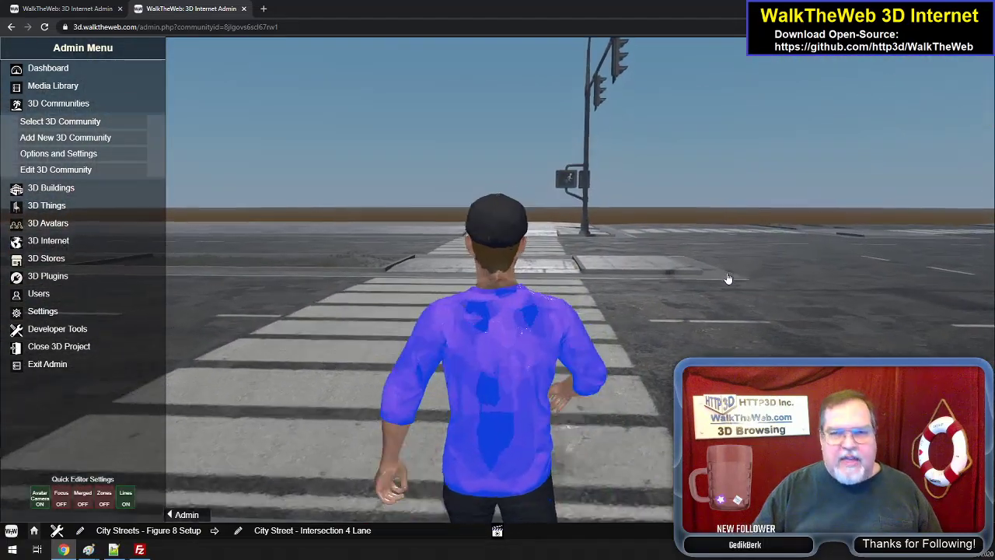
{"action": "key", "text": "w"}
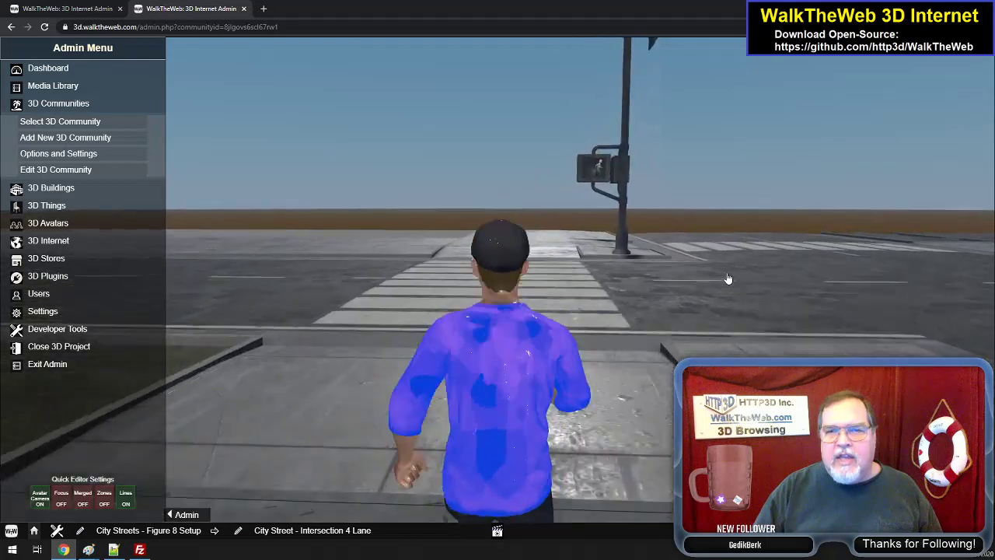
{"action": "key", "text": "d"}
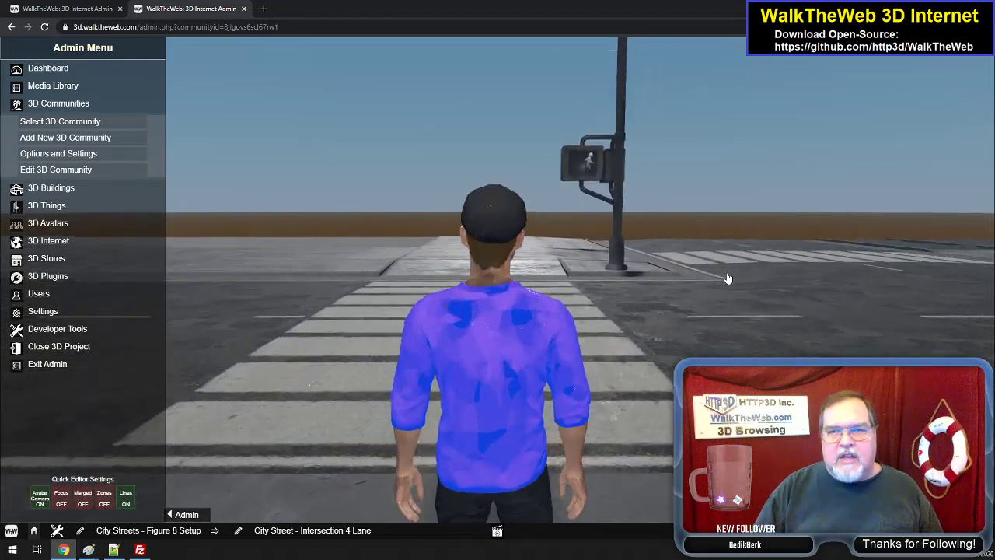
- Turn the view between the pedestrian signal and the overhead traffic lights to examine how the signals change
{"action": "left_click_drag", "start_coordinate": [746, 284], "coordinate": [764, 260]}
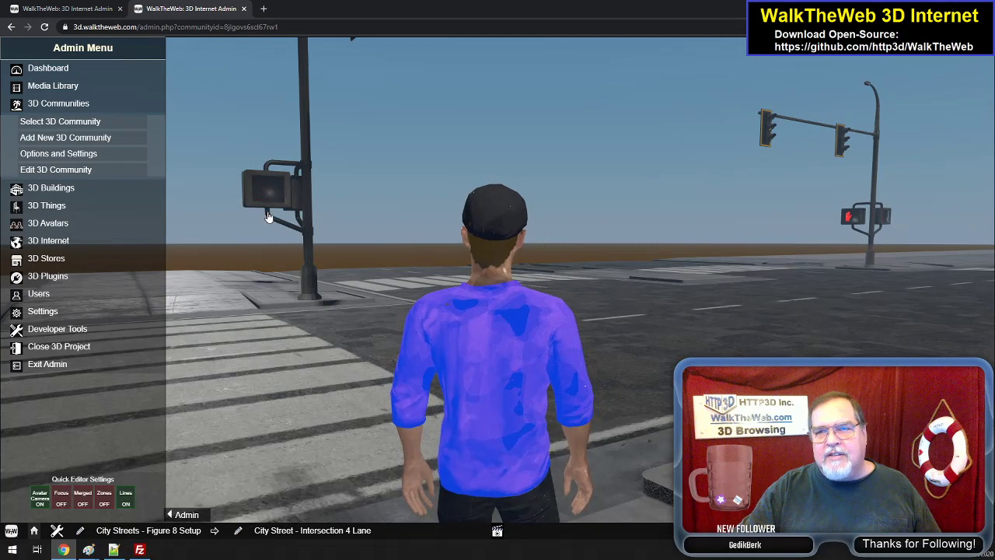
{"action": "key", "text": "a"}
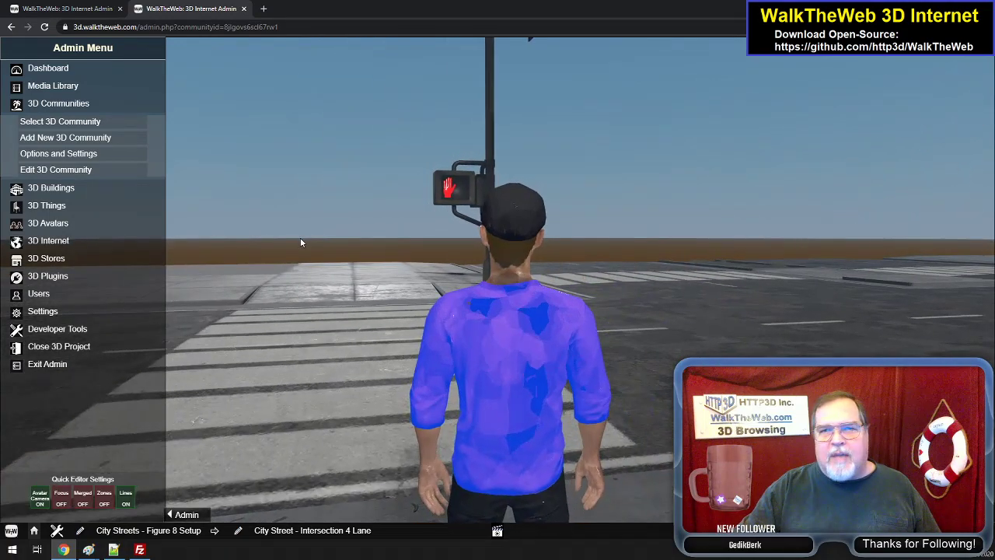
{"action": "key", "text": "d"}
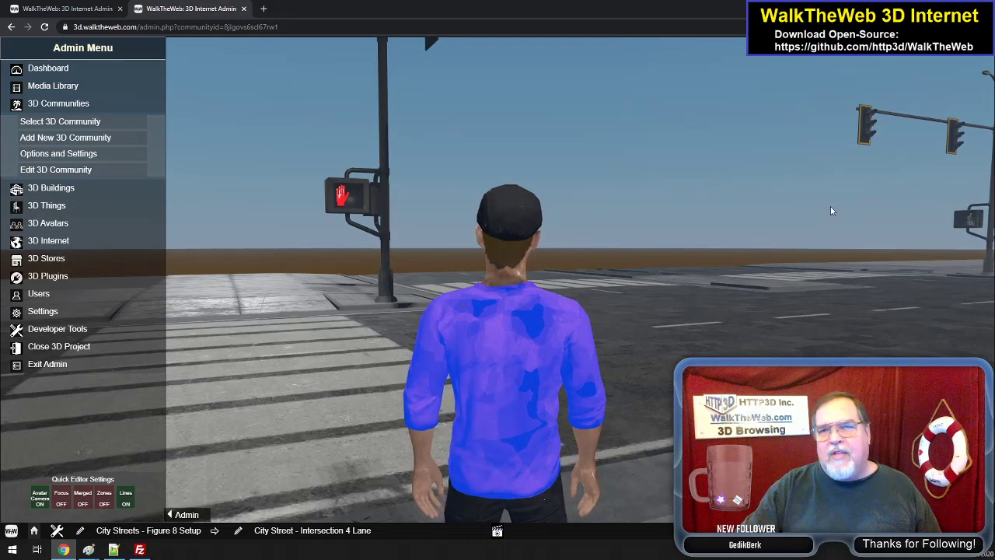
{"action": "key", "text": "a"}
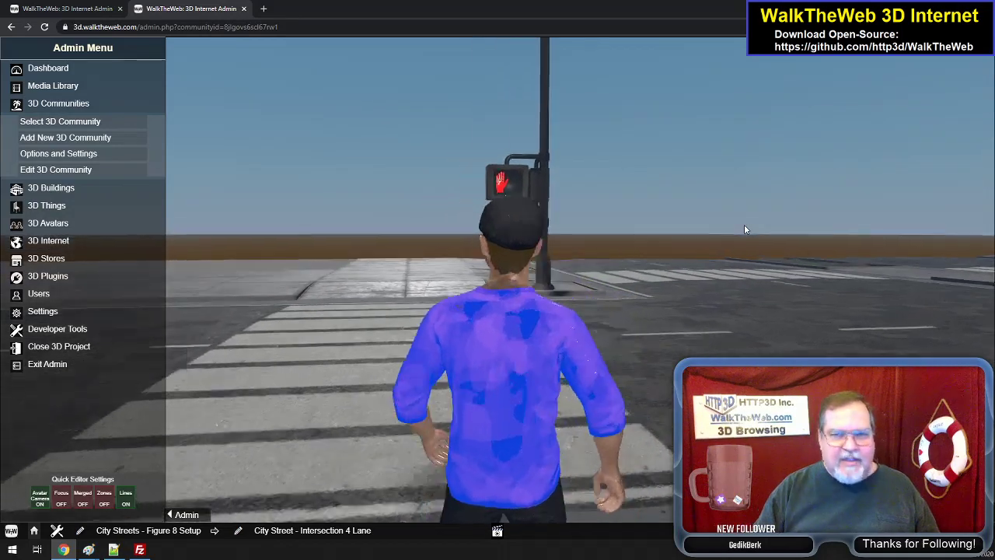
- Finish crossing to the far corner, turn right and walk the avatar through the intersection onto the adjoining four-lane road
{"action": "key", "text": "w"}
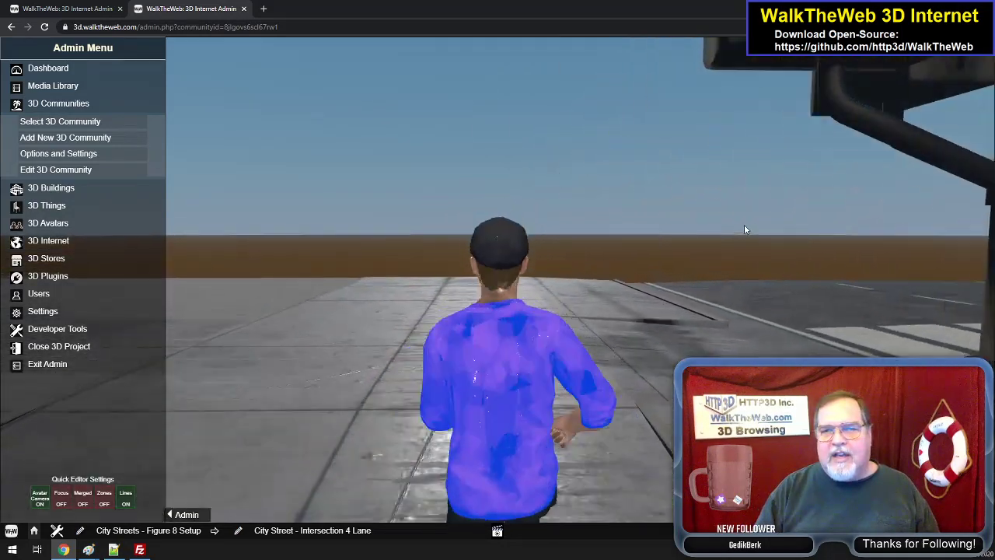
{"action": "key", "text": "d"}
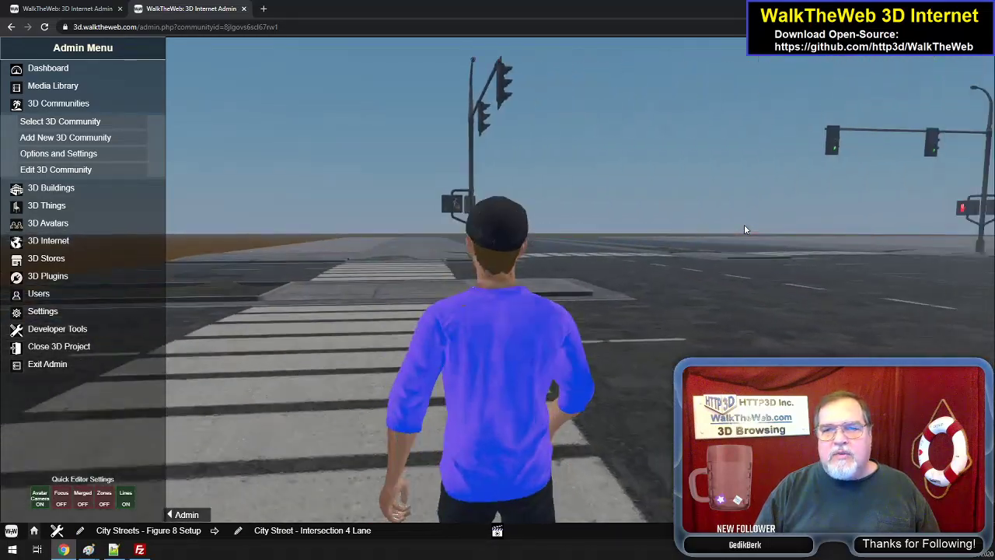
{"action": "key", "text": "w"}
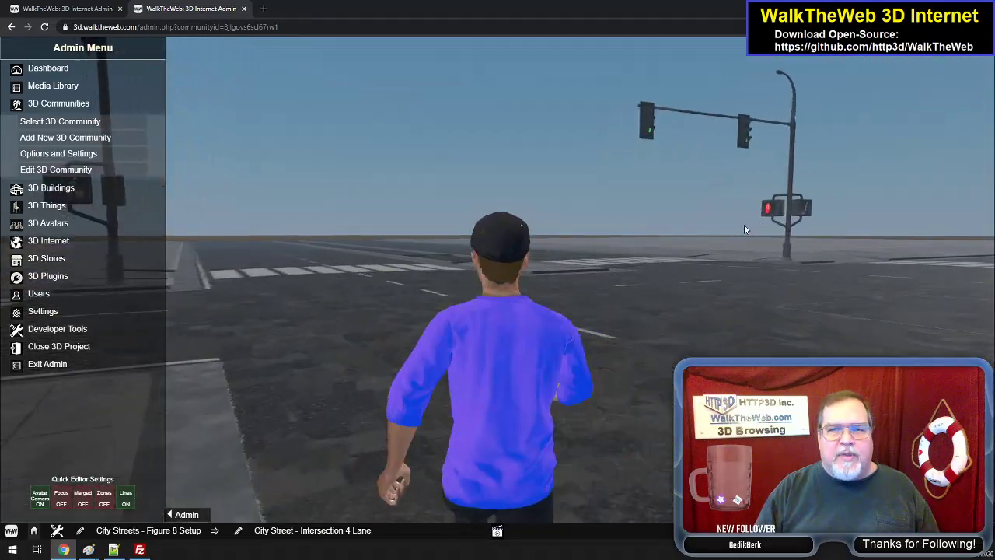
{"action": "key", "text": "d"}
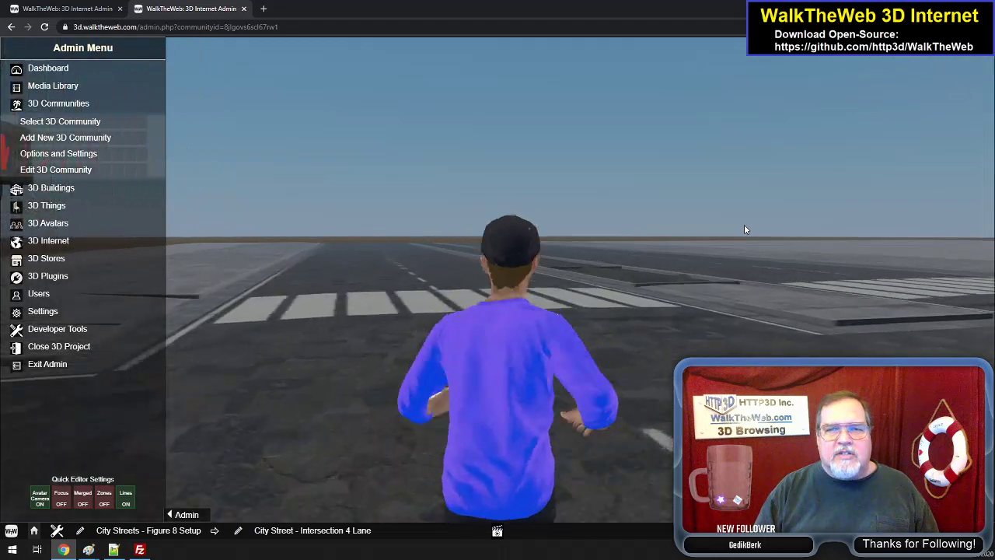
{"action": "key", "text": "w"}
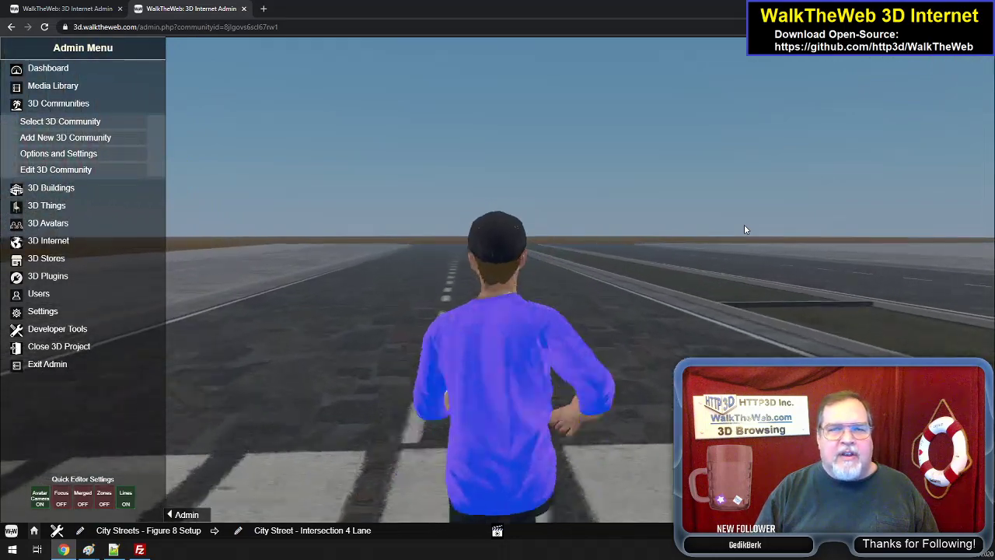
- Walk the avatar down the straight four-lane road, turn right and cross the sidewalk onto the empty building foundation
{"action": "key", "text": "w"}
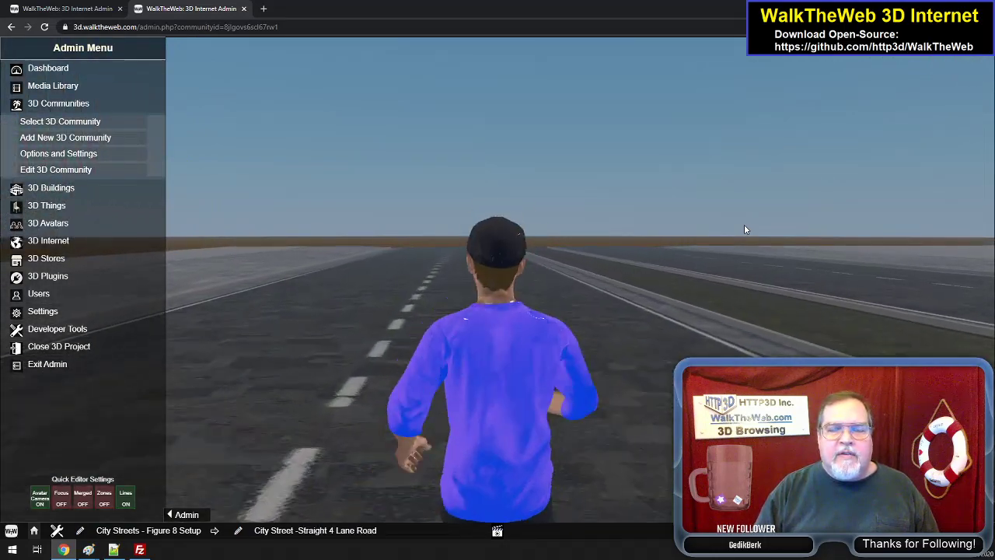
{"action": "key", "text": "w"}
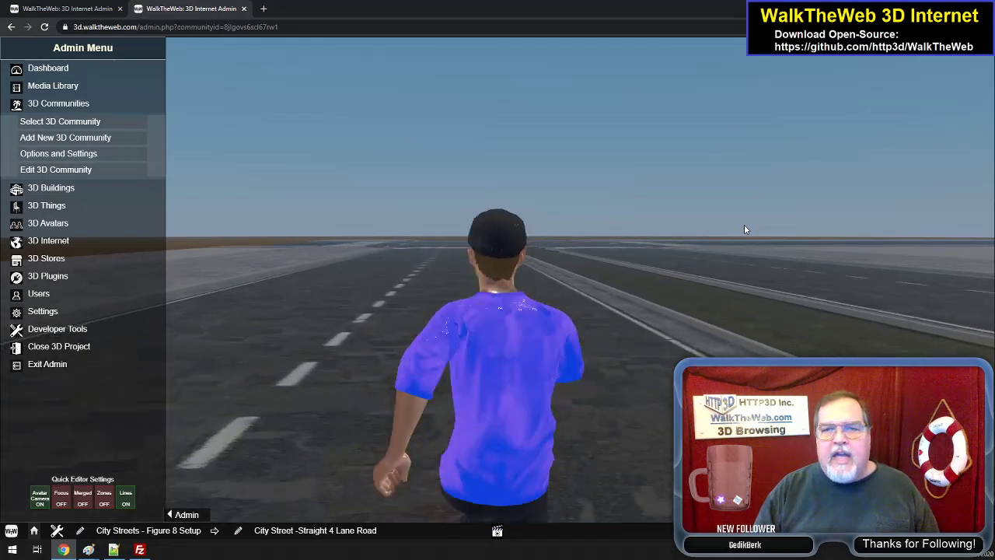
{"action": "key", "text": "d"}
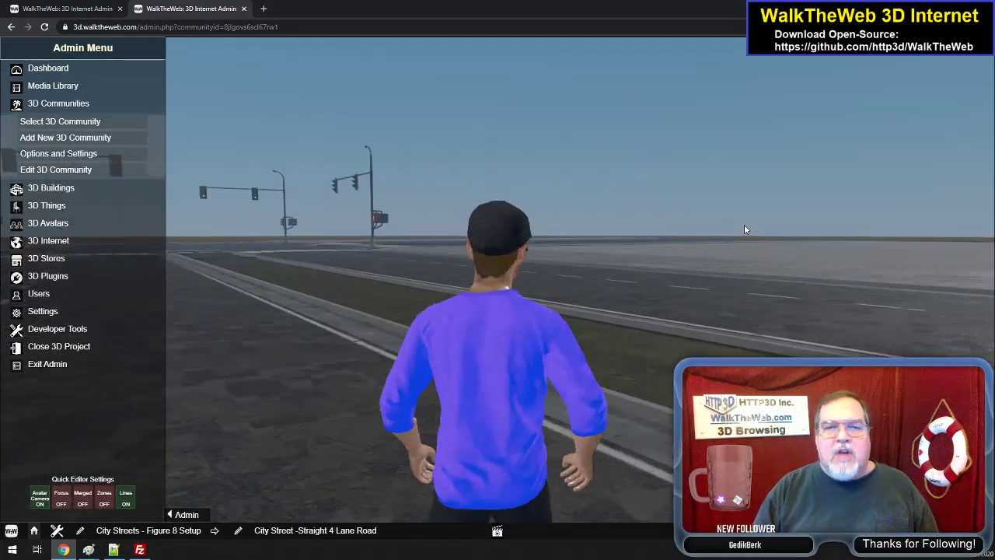
{"action": "key", "text": "d"}
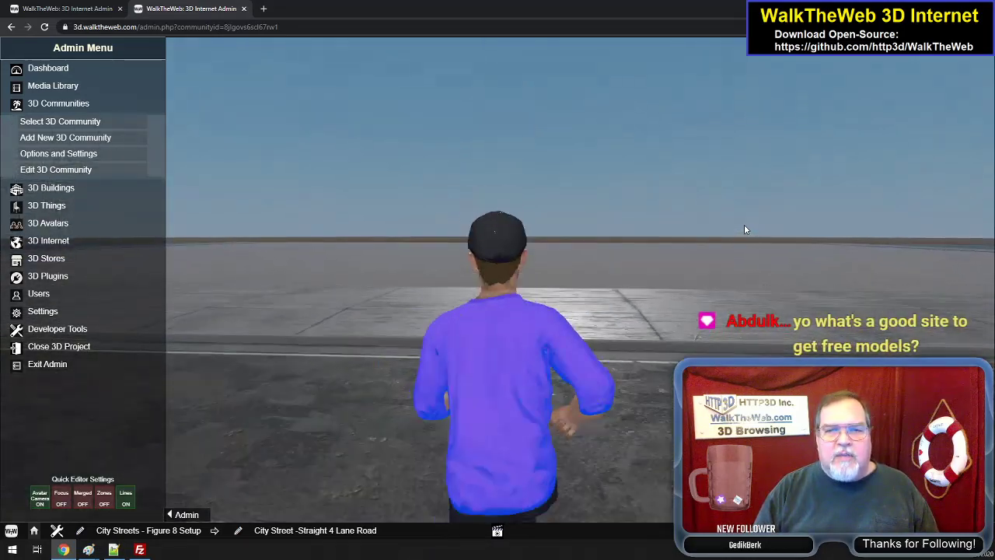
{"action": "key", "text": "w"}
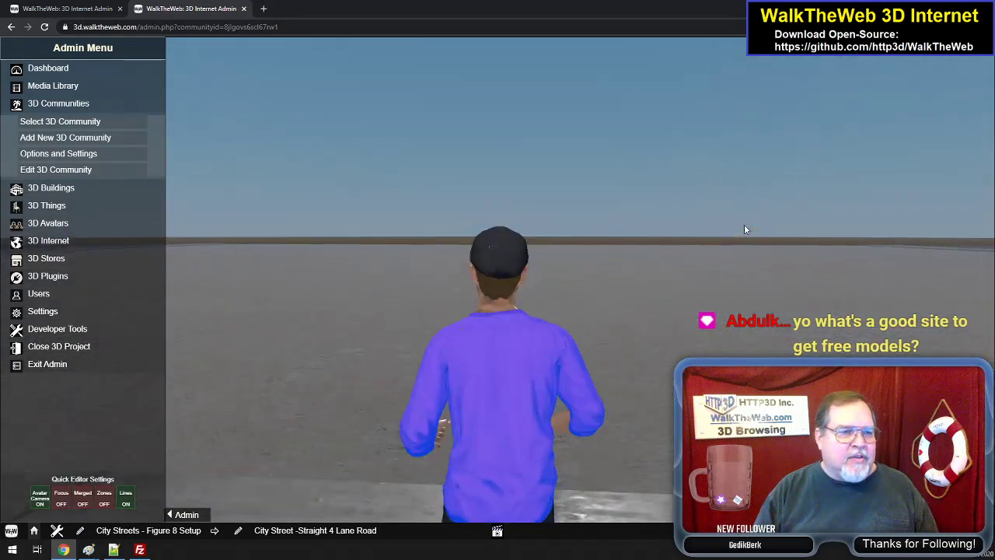
{"action": "key", "text": "w"}
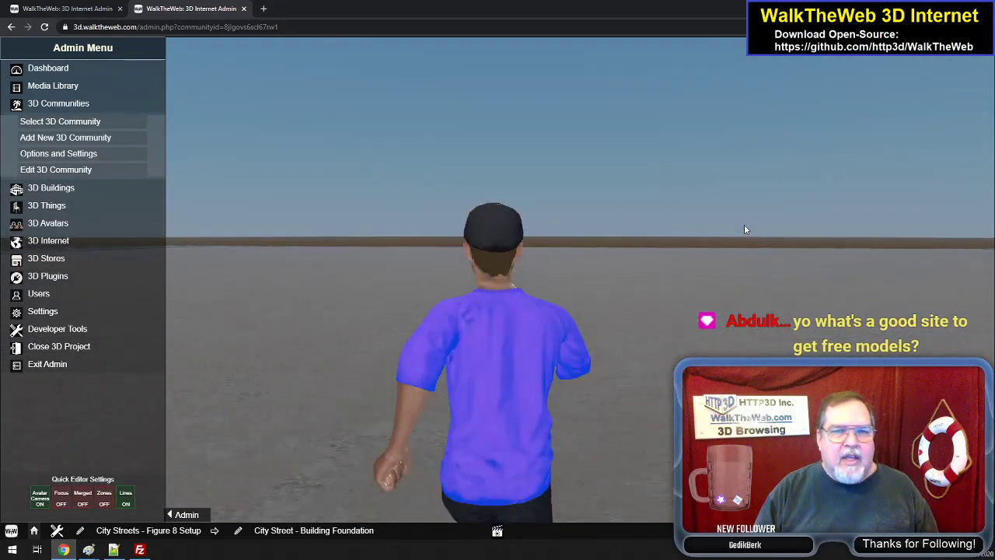
- Walk the avatar straight across the empty building foundation to the sidewalk beside the straight four-lane road
{"action": "key", "text": "w"}
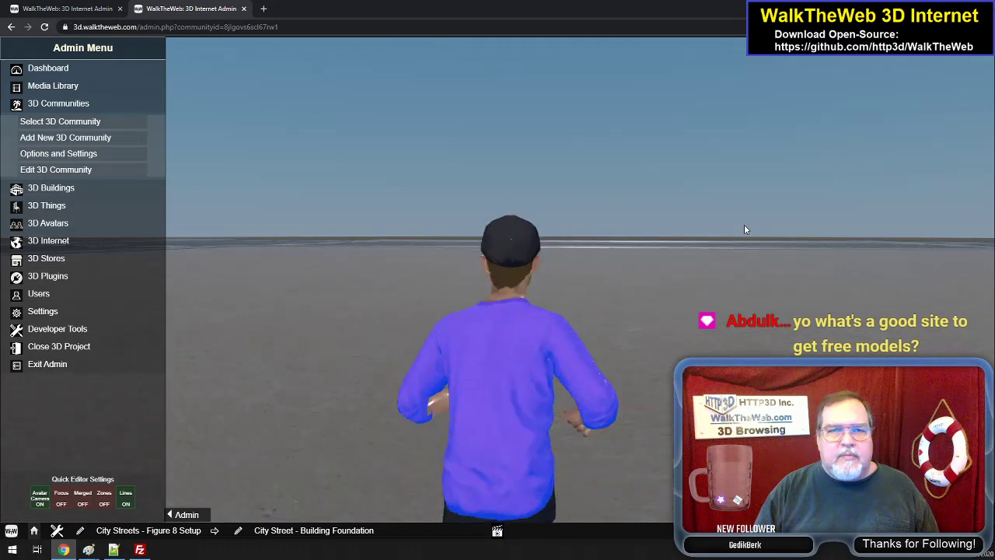
{"action": "key", "text": "w"}
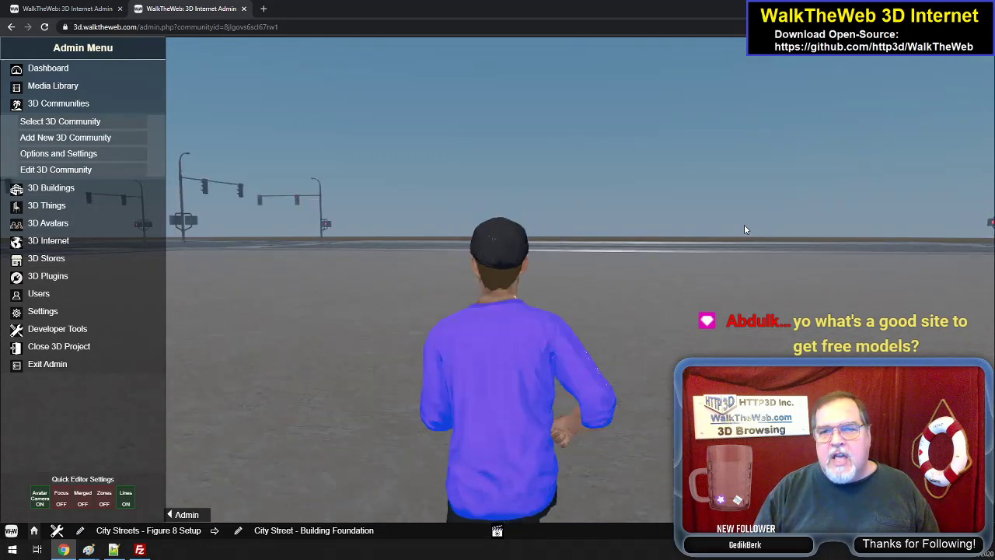
{"action": "key", "text": "w"}
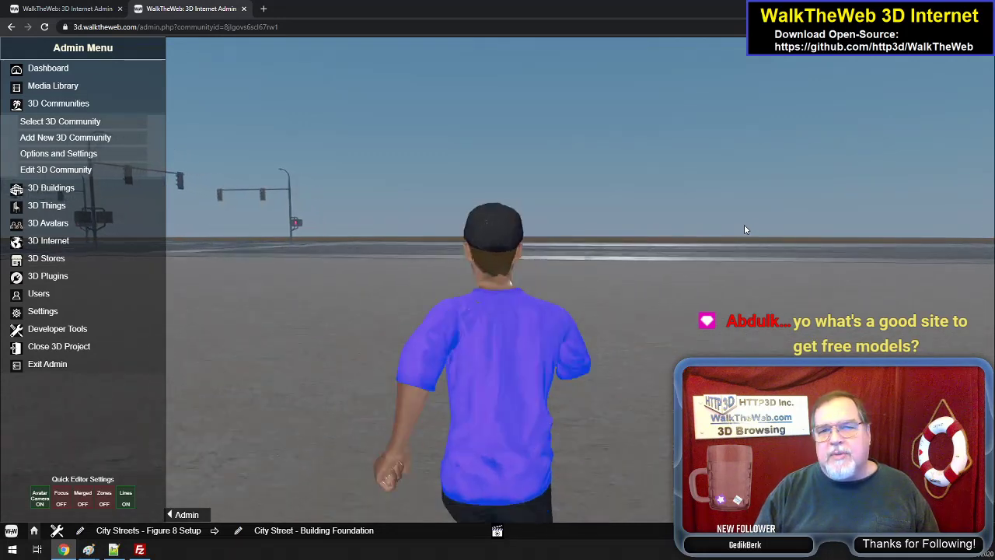
{"action": "key", "text": "w"}
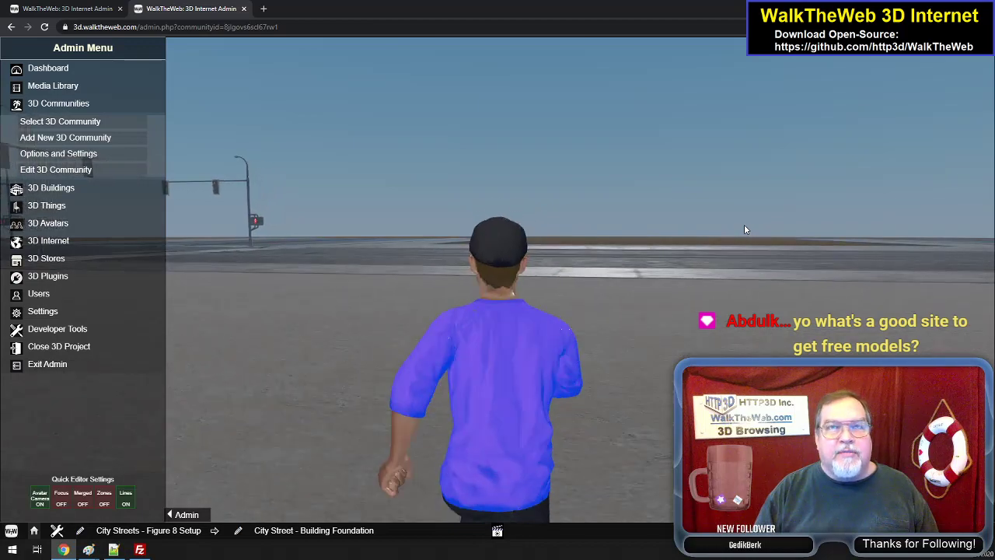
{"action": "key", "text": "w"}
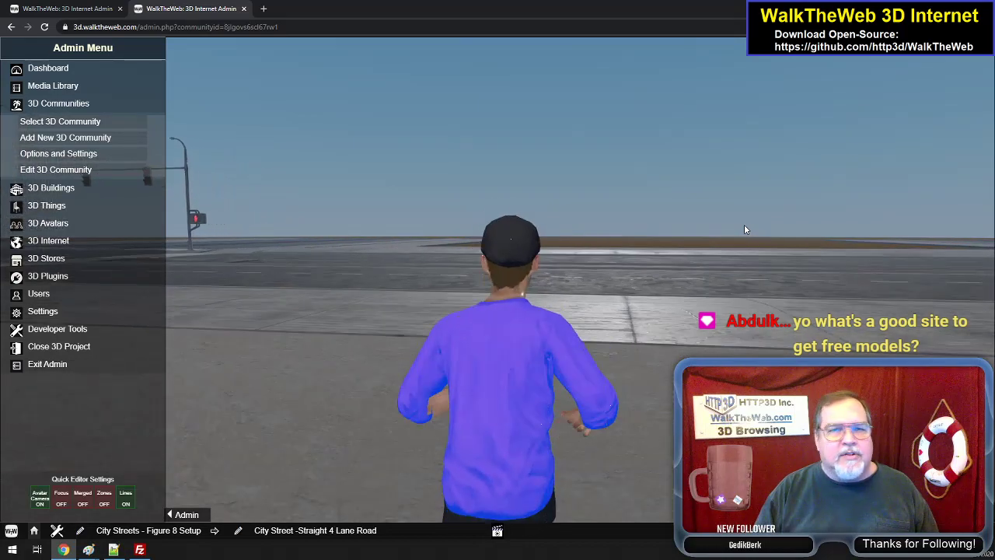
{"action": "key", "text": "w"}
- Turn the avatar left on the sidewalk to view the intersection's traffic lights, then right to view the four-lane road and its median
{"action": "key", "text": "a"}
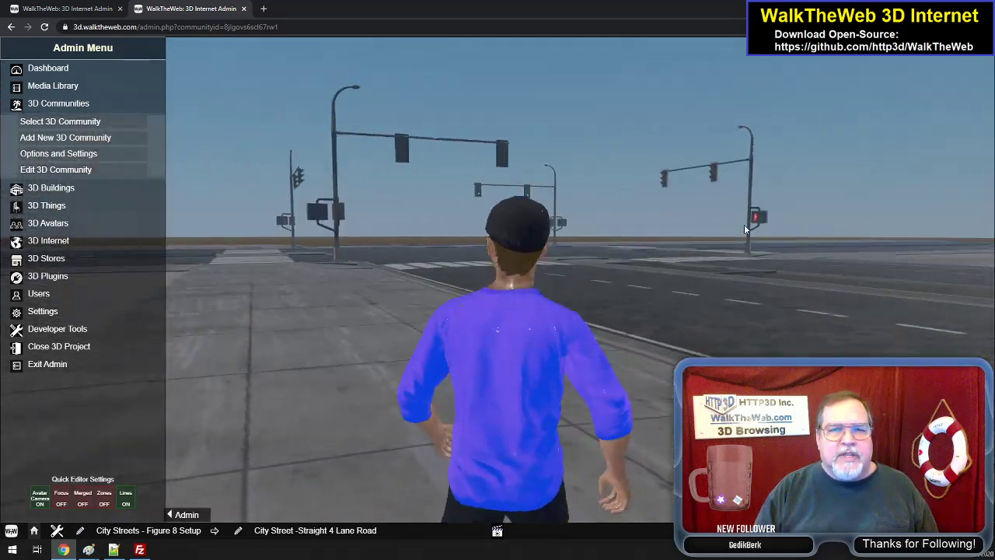
{"action": "key", "text": "w"}
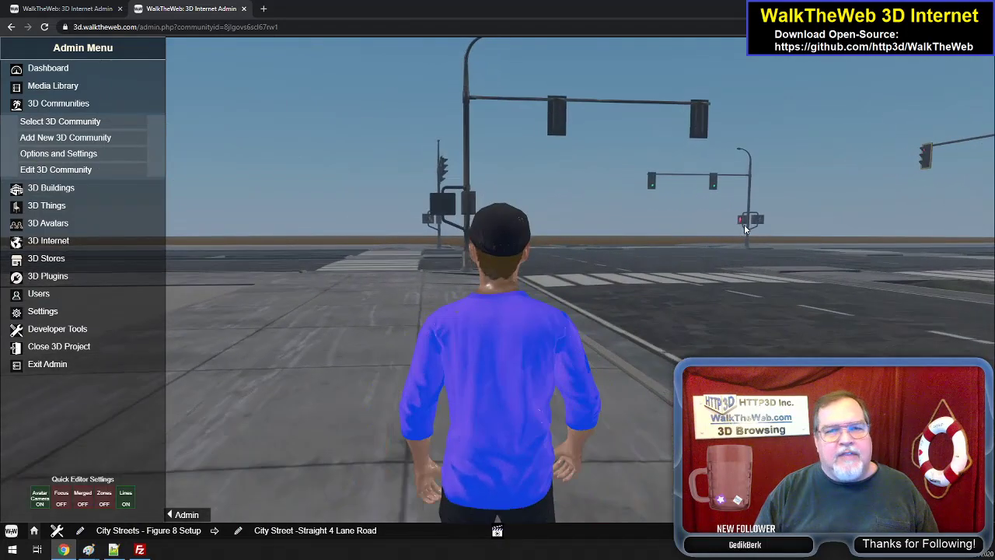
{"action": "key", "text": "a"}
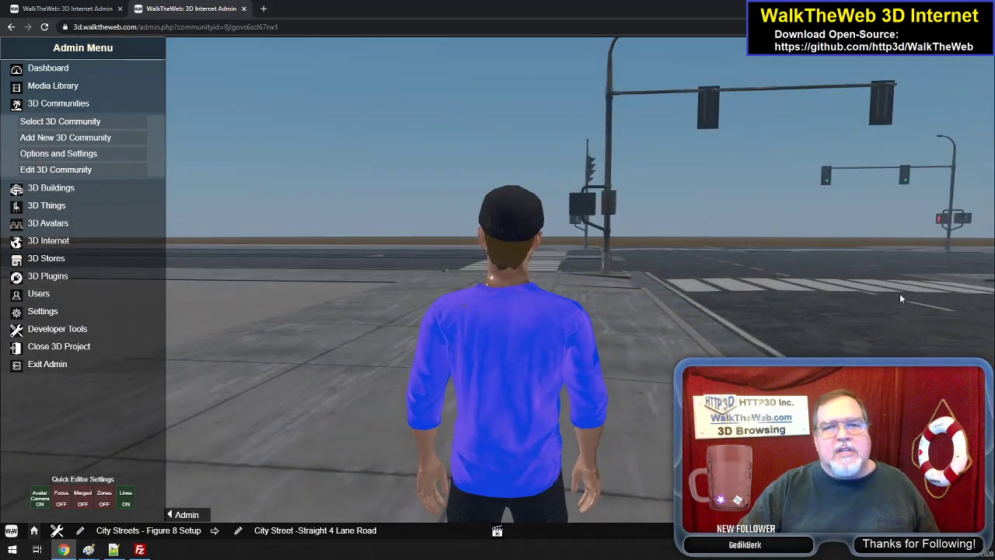
{"action": "key", "text": "d"}
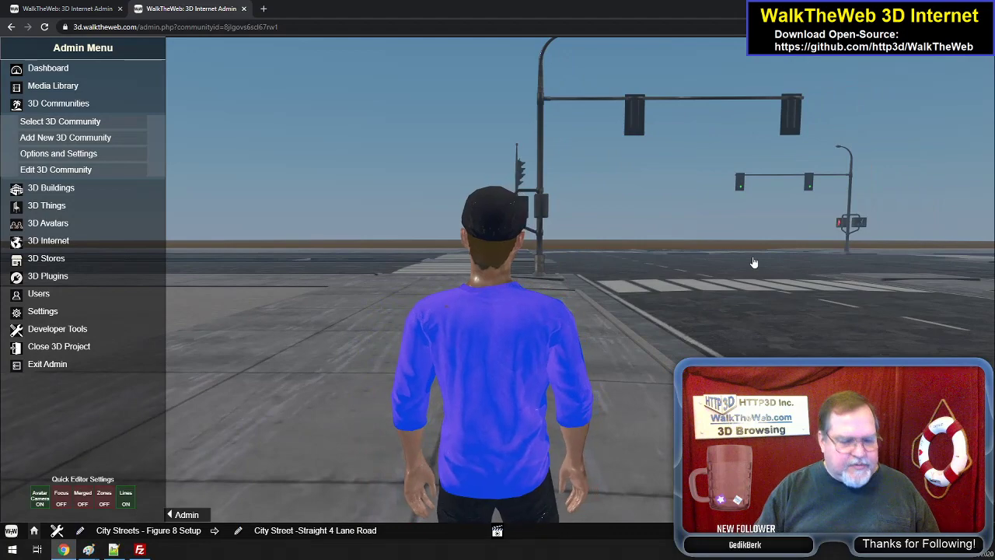
{"action": "key", "text": "d"}
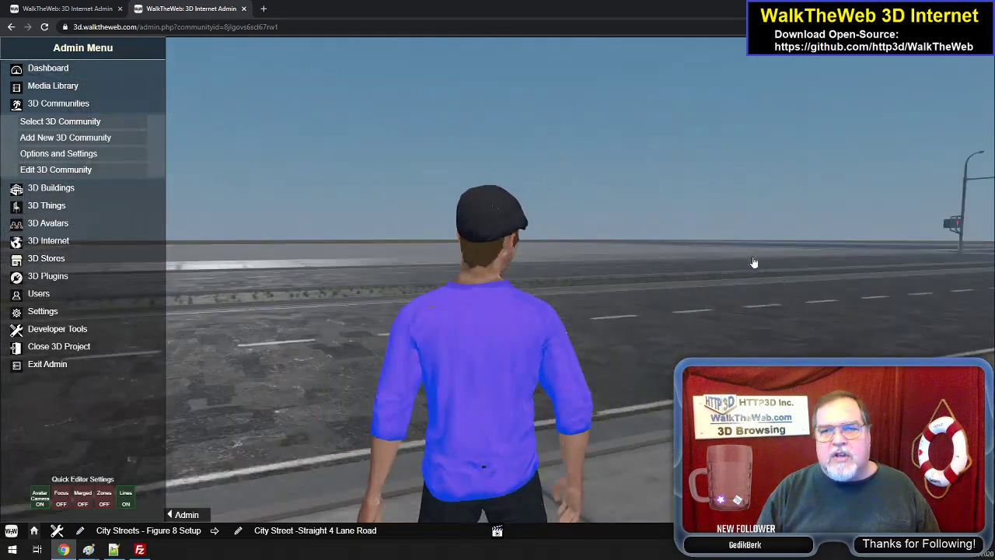
- Walk the avatar along the sidewalk toward the intersection until it reaches the blue mailbox
{"action": "key", "text": "a"}
{"action": "key", "text": "w"}
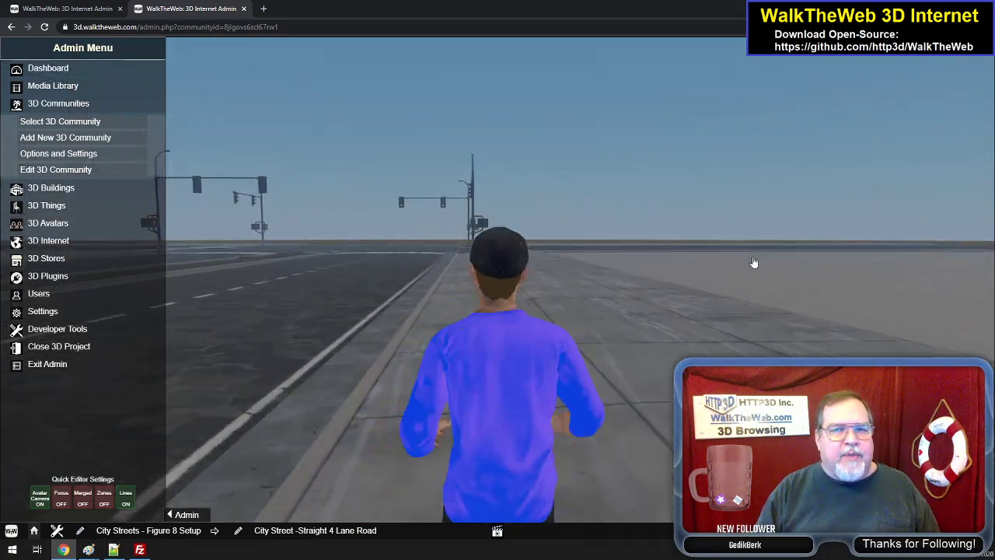
{"action": "key", "text": "w"}
{"action": "key", "text": "a"}
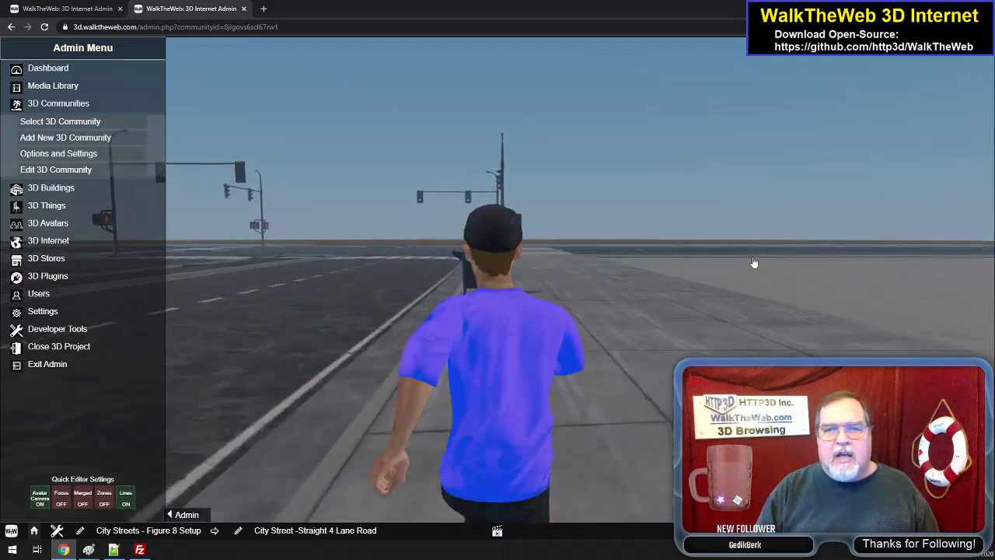
{"action": "key", "text": "w"}
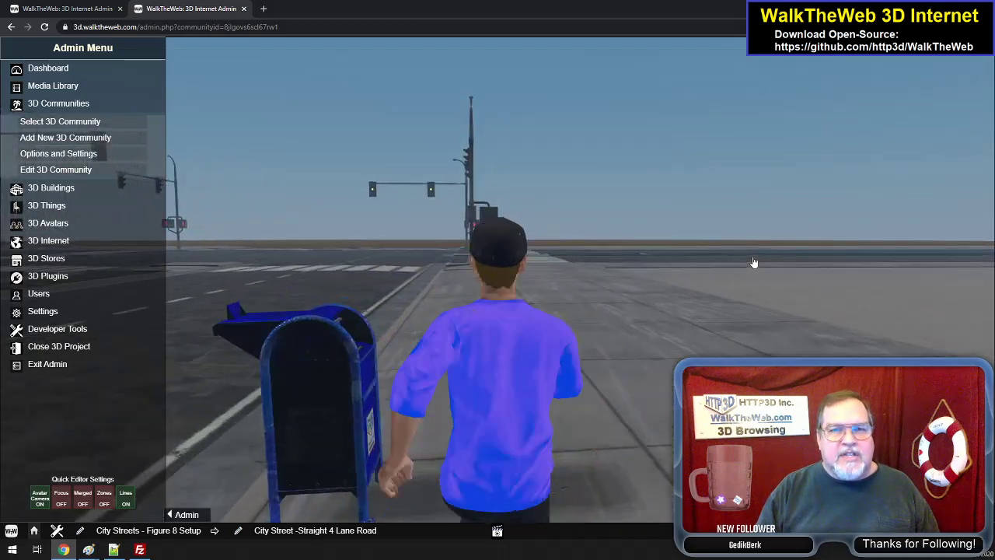
- Turn left at the mailbox and walk the avatar across the road and grass median to the opposite sidewalk, then back across
{"action": "key", "text": "a"}
{"action": "key", "text": "w"}
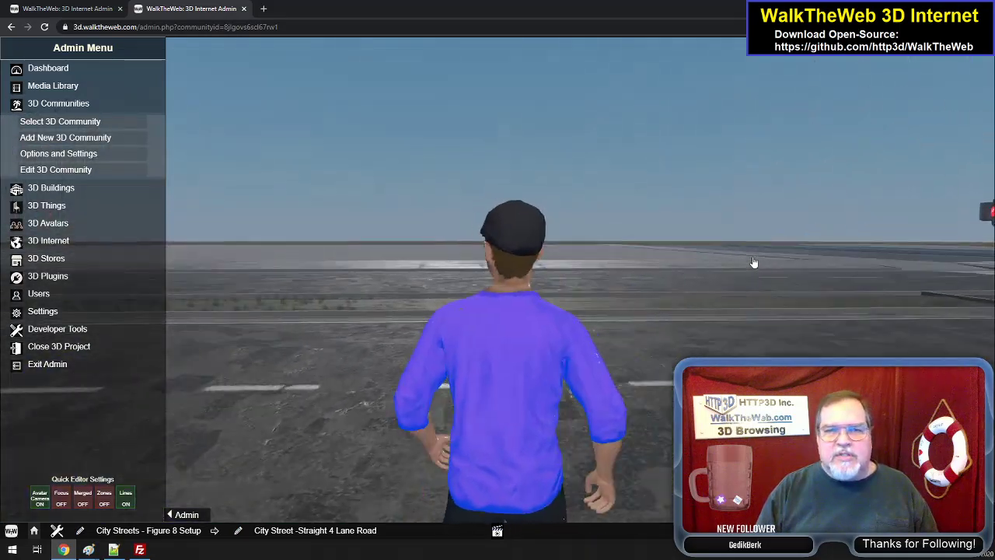
{"action": "key", "text": "w"}
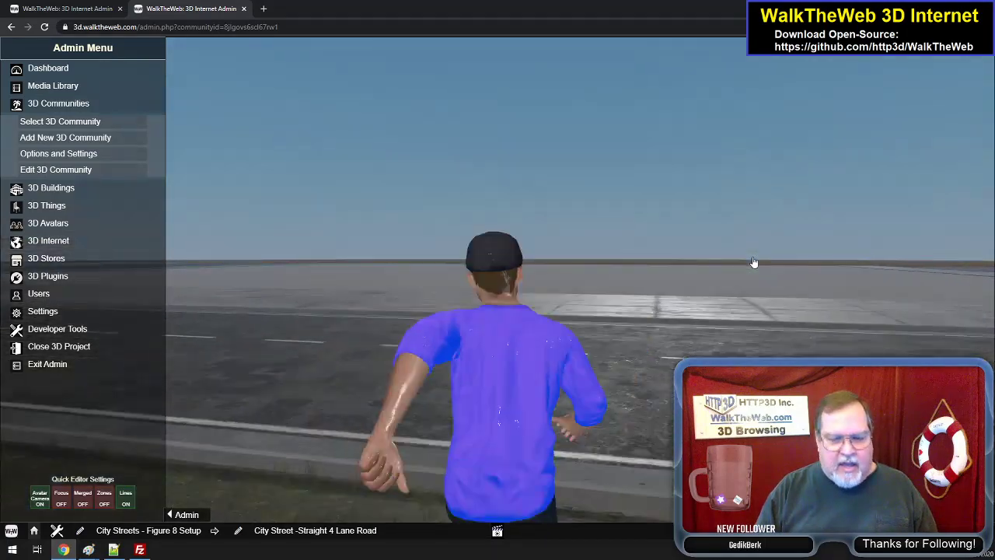
{"action": "key", "text": "w"}
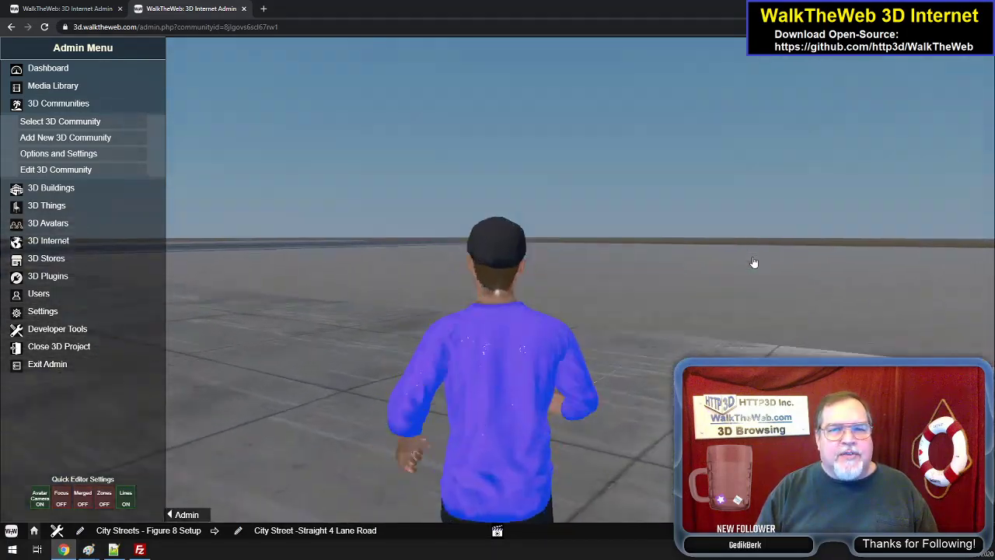
{"action": "key", "text": "a"}
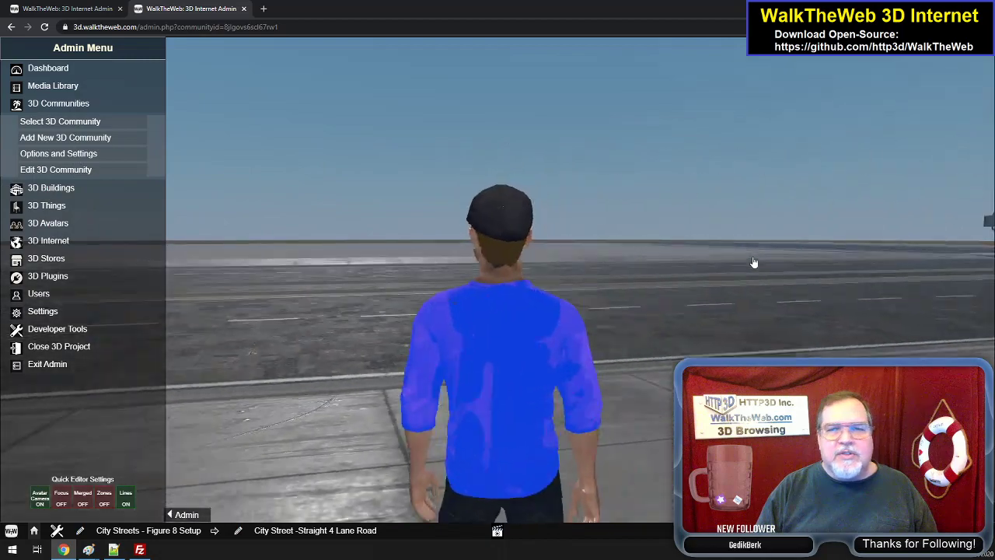
{"action": "key", "text": "w"}
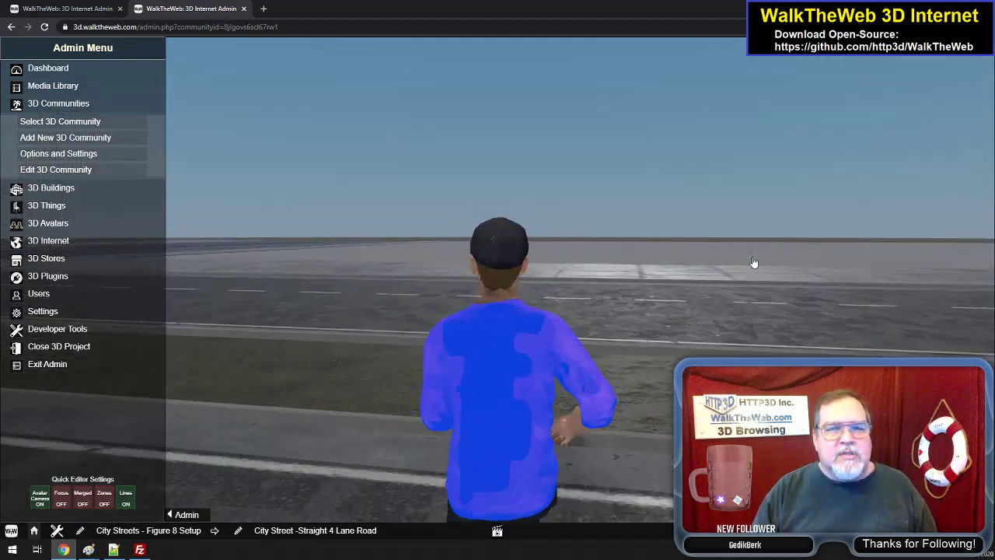
{"action": "key", "text": "w"}
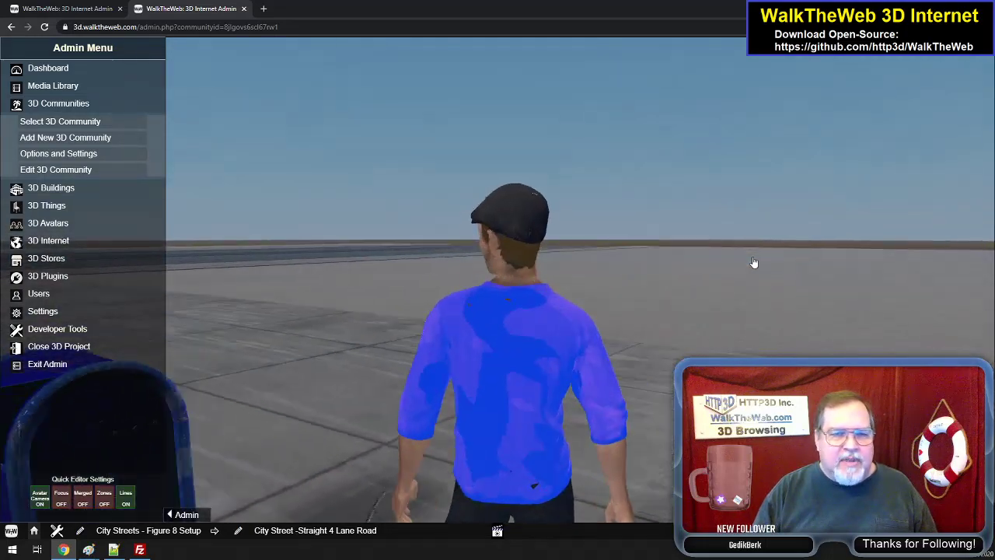
- Turn left and walk the avatar past the mailbox along the sidewalk to the corner of the four-lane intersection
{"action": "key", "text": "a"}
{"action": "key", "text": "w"}
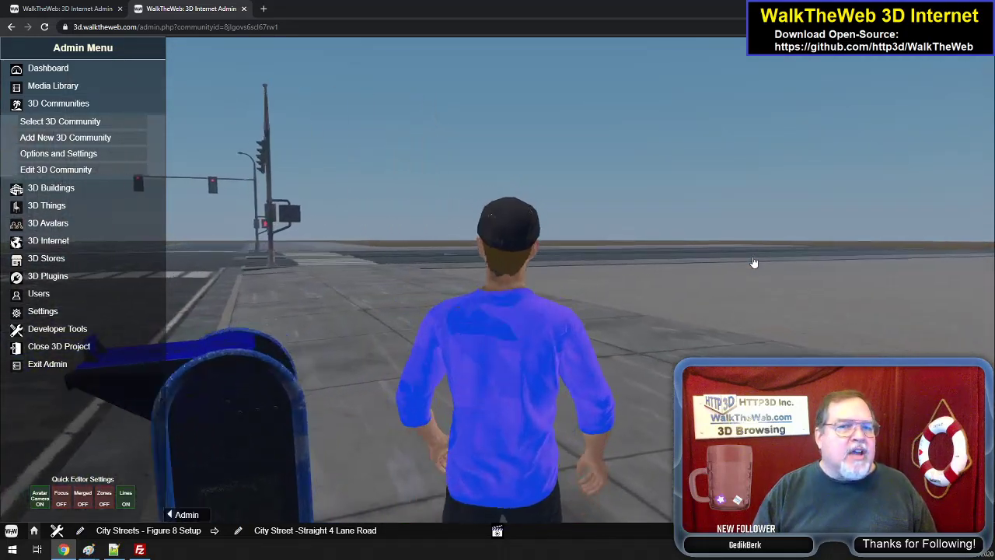
{"action": "key", "text": "a"}
{"action": "key", "text": "w"}
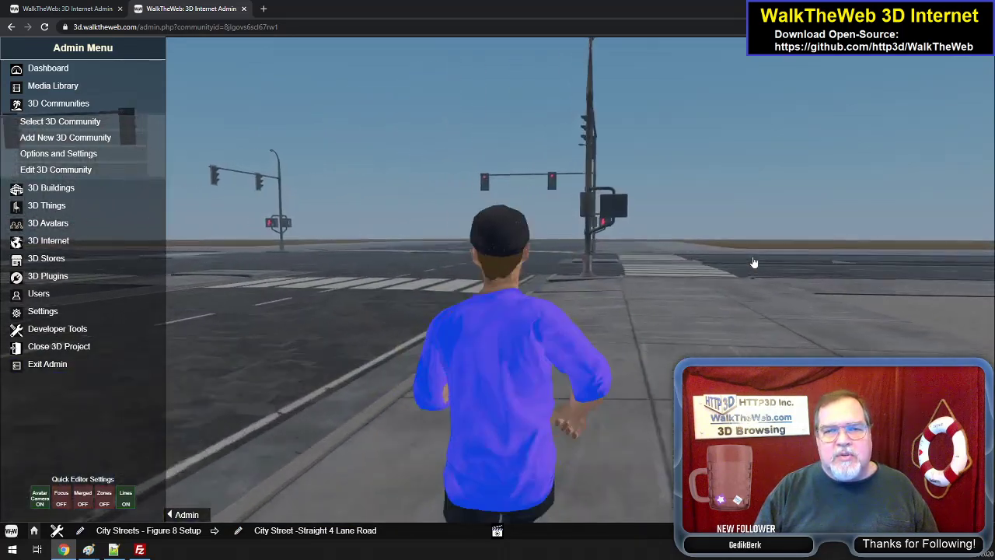
- Turn the avatar right in place at the intersection corner to examine the sidewalk, road, crosswalk and signals all around
{"action": "key", "text": "d"}
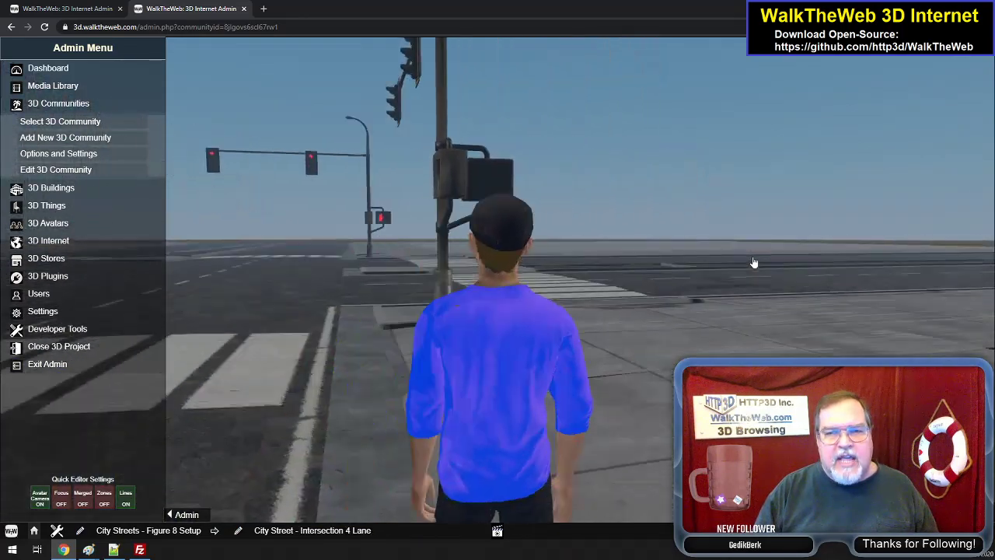
{"action": "key", "text": "d"}
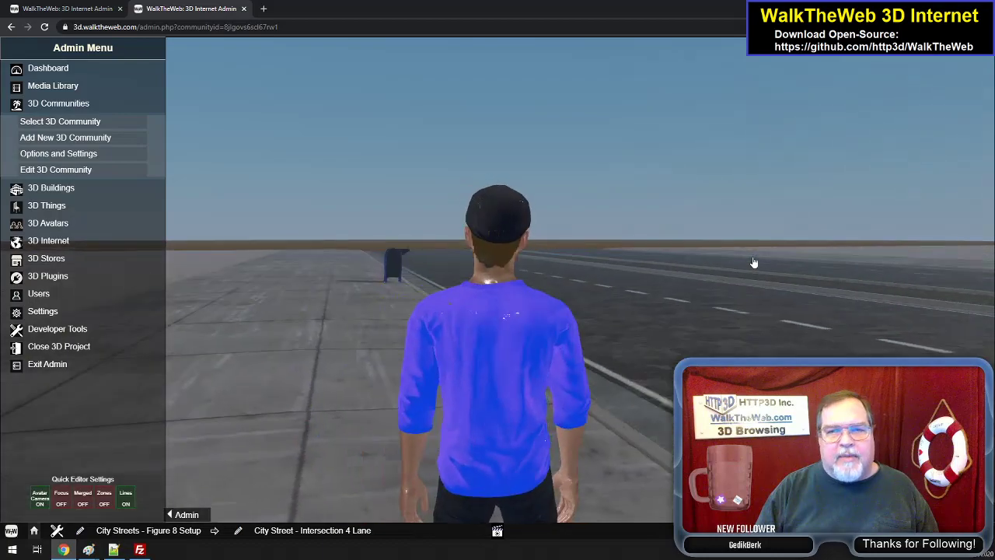
{"action": "key", "text": "d"}
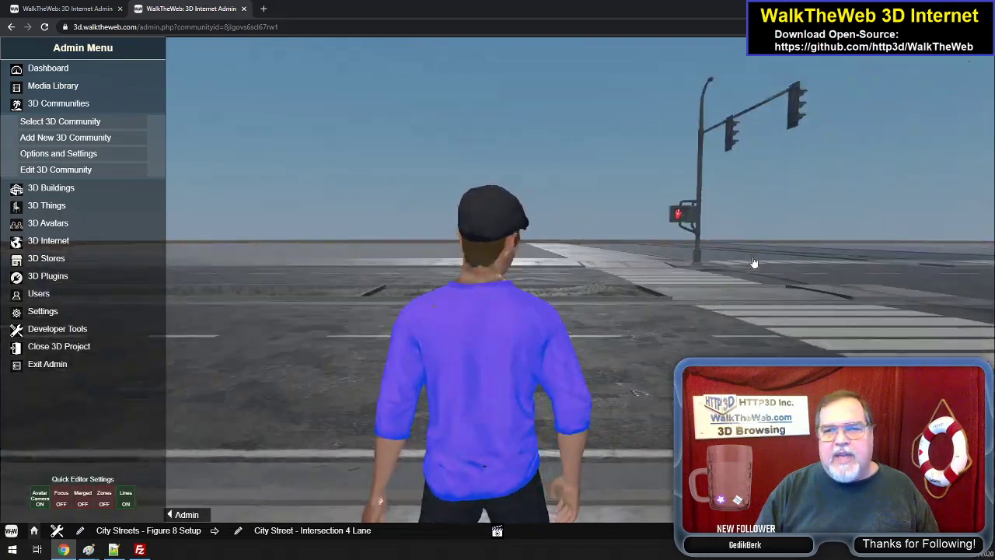
{"action": "key", "text": "d"}
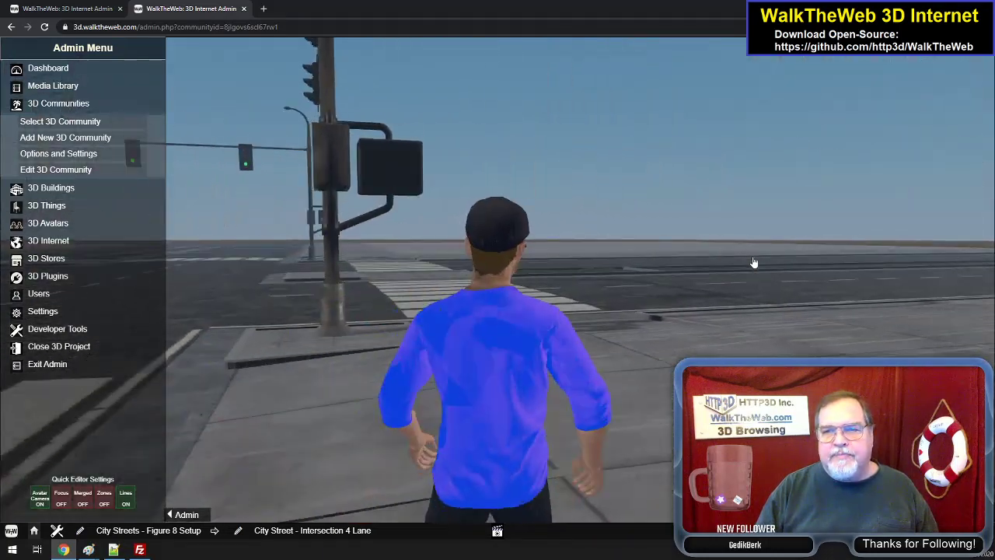
- Walk the avatar over the crosswalk and median to the far side and turn beside the red fire hydrant to view it
{"action": "key", "text": "w"}
{"action": "key", "text": "a"}
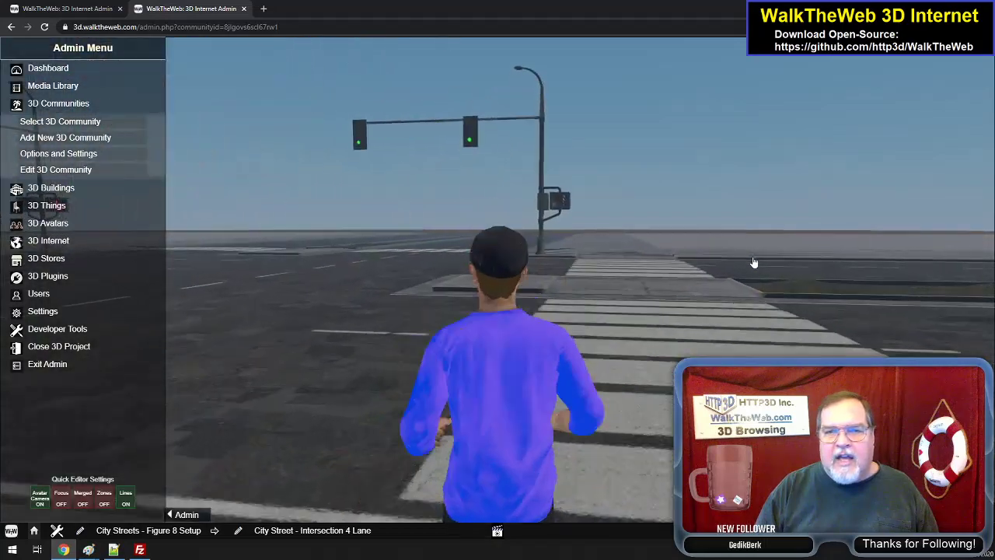
{"action": "key", "text": "d"}
{"action": "key", "text": "w"}
{"action": "key", "text": "d"}
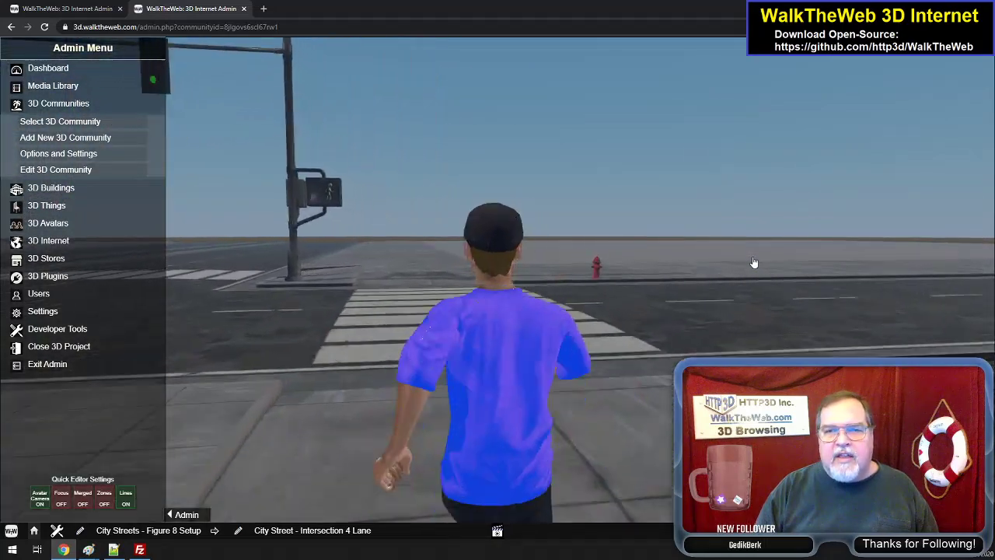
{"action": "key", "text": "w"}
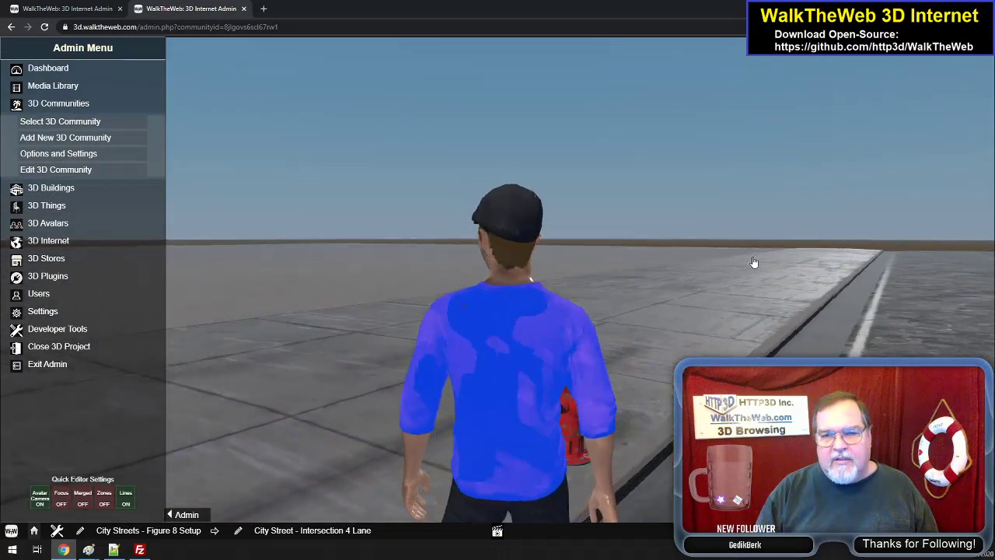
{"action": "key", "text": "w"}
{"action": "key", "text": "d"}
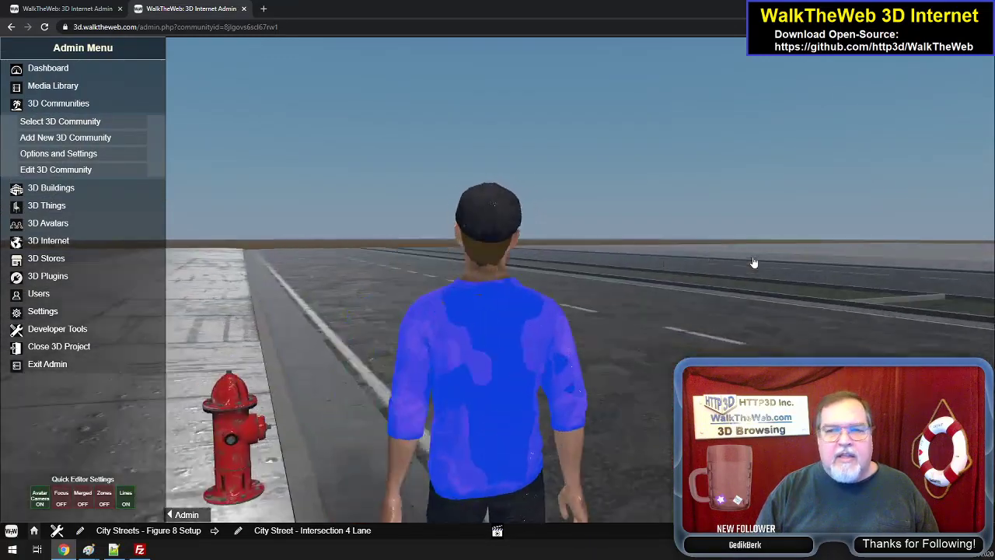
- Cross the intersection on the crosswalk over the median and walk the avatar down the adjoining sidewalk to the next mailbox
{"action": "key", "text": "w"}
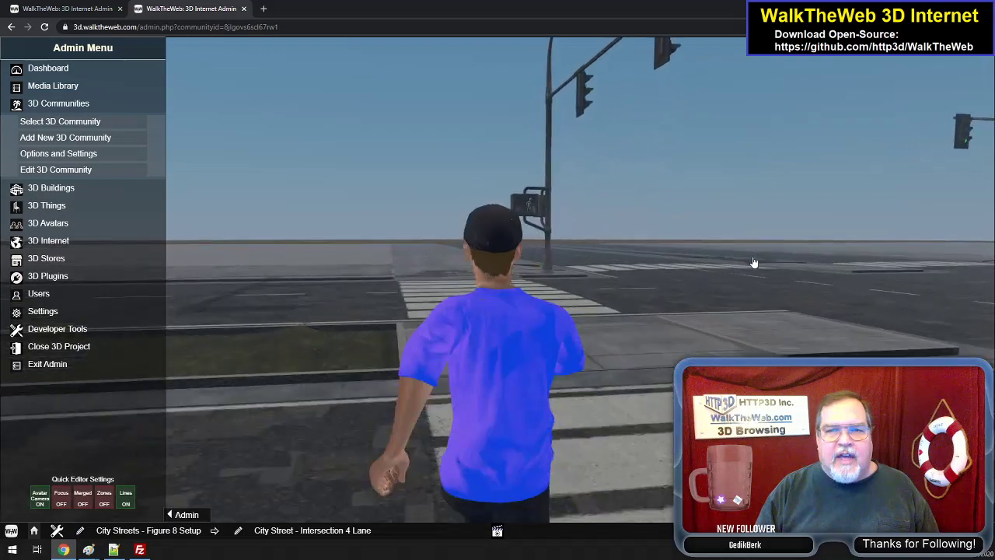
{"action": "key", "text": "w"}
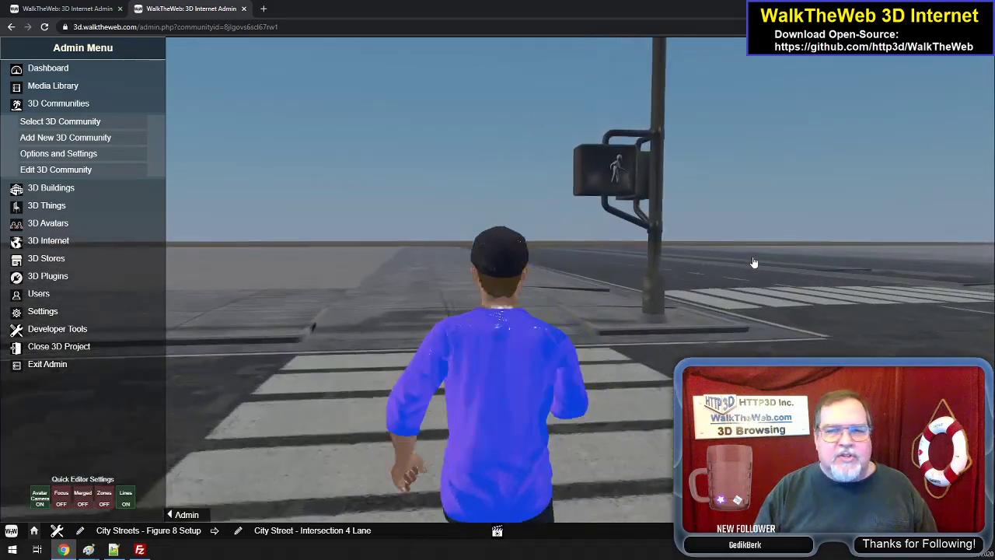
{"action": "key", "text": "w"}
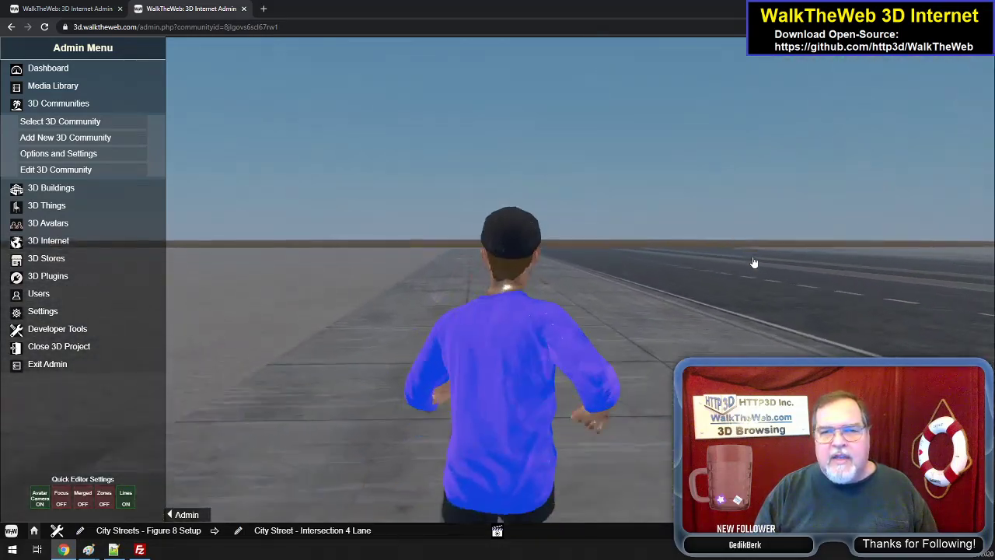
{"action": "key", "text": "w"}
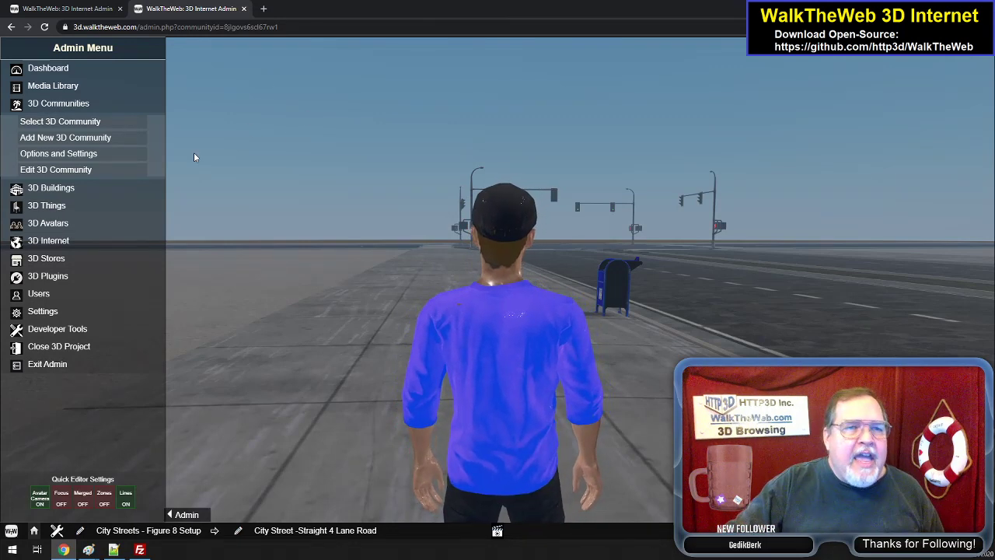
- Switch from the Figure 8 Setup to the City Streets 3D Community
{"action": "left_click", "coordinate": [78, 126]}
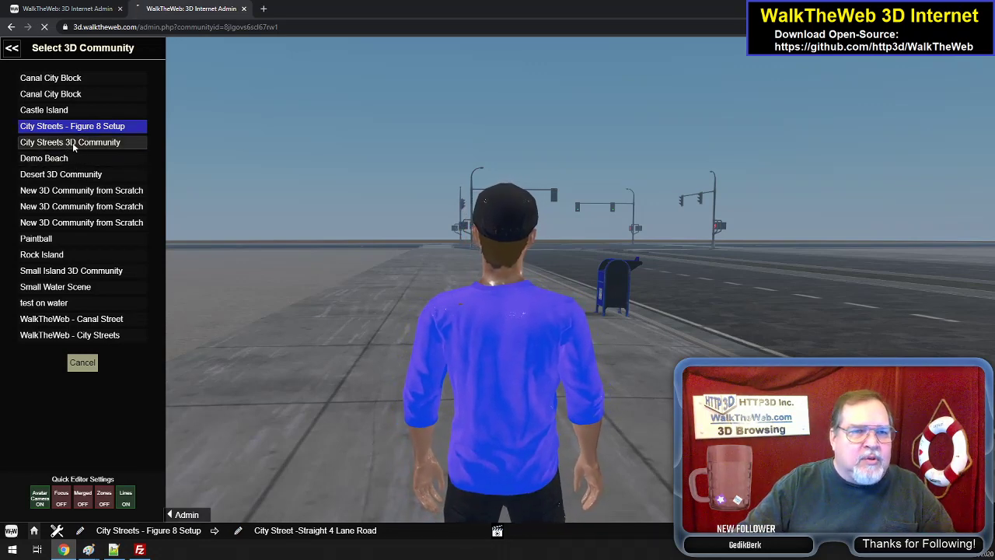
{"action": "left_click", "coordinate": [72, 142]}
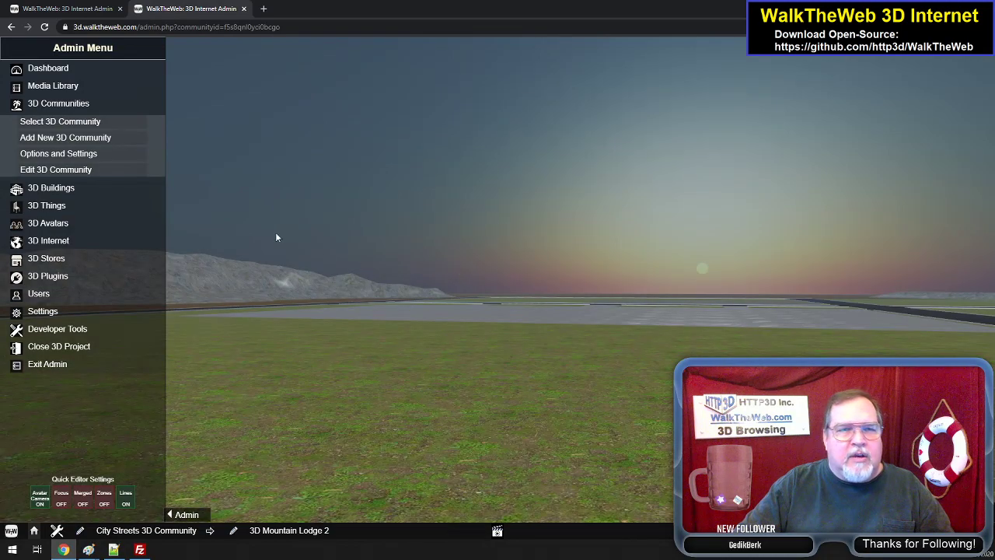
- Switch to the WalkTheWeb - City Streets community and turn the view toward the traffic signal and corner shops
{"action": "left_click", "coordinate": [66, 121]}
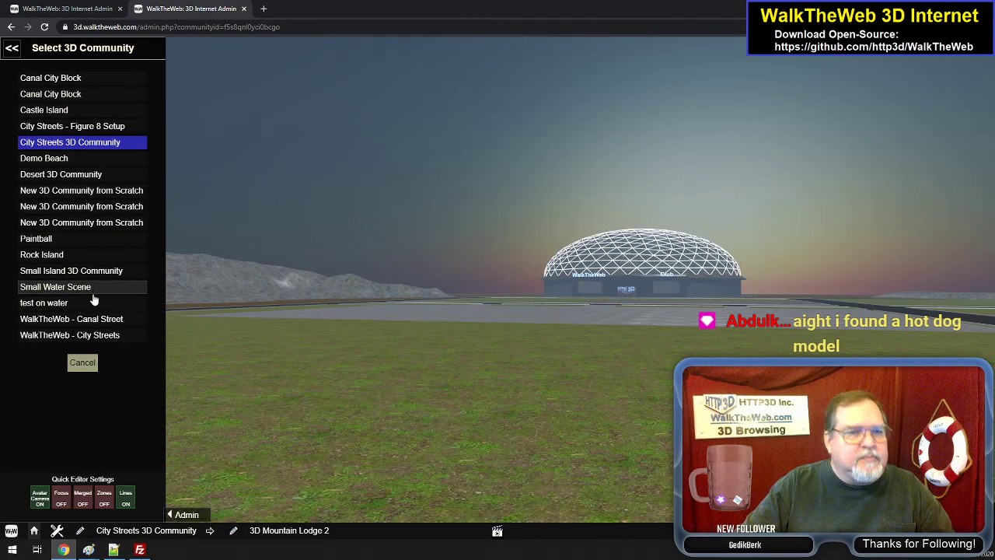
{"action": "left_click", "coordinate": [92, 336]}
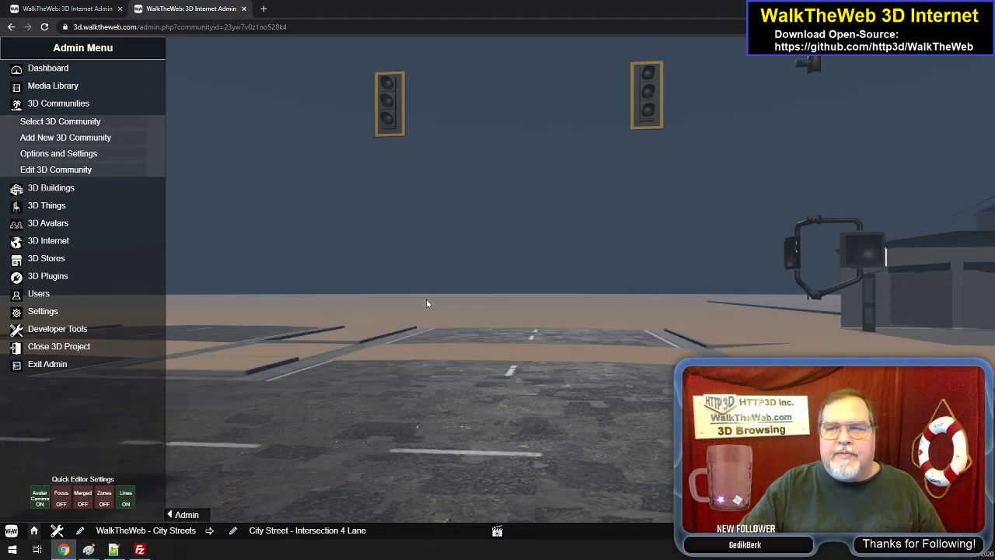
{"action": "left_click_drag", "start_coordinate": [470, 319], "coordinate": [511, 333]}
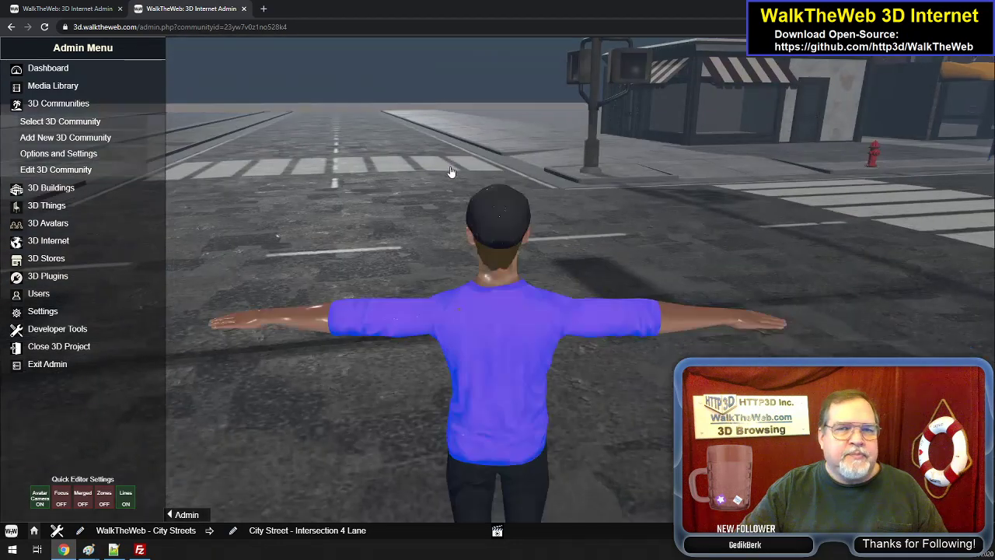
{"action": "left_click_drag", "start_coordinate": [451, 172], "coordinate": [441, 113]}
{"action": "left_click_drag", "start_coordinate": [456, 76], "coordinate": [417, 95]}
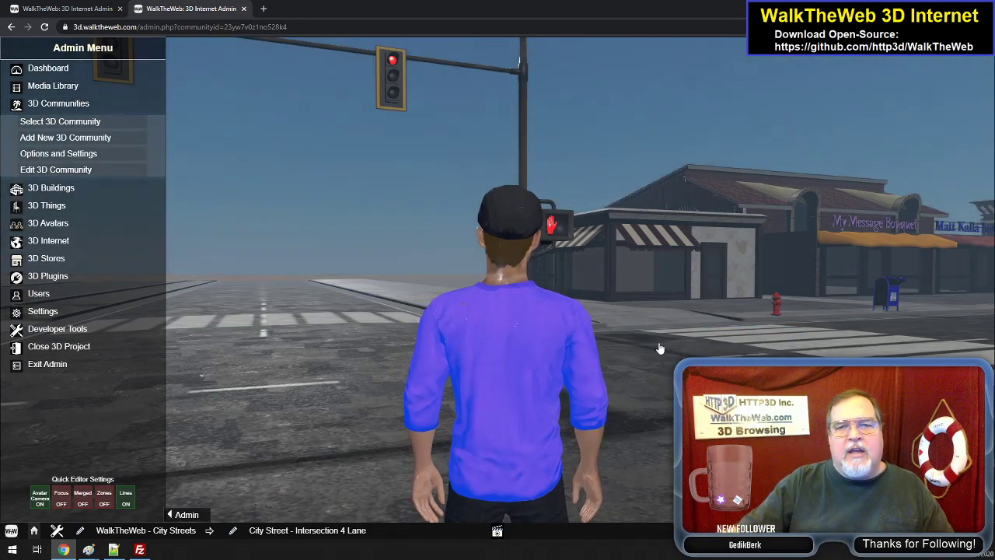
- Walk the avatar across the intersection to the Coffee Corner Shop and turn right to view the arcade across the street
{"action": "key", "text": "Right"}
{"action": "key", "text": "Up"}
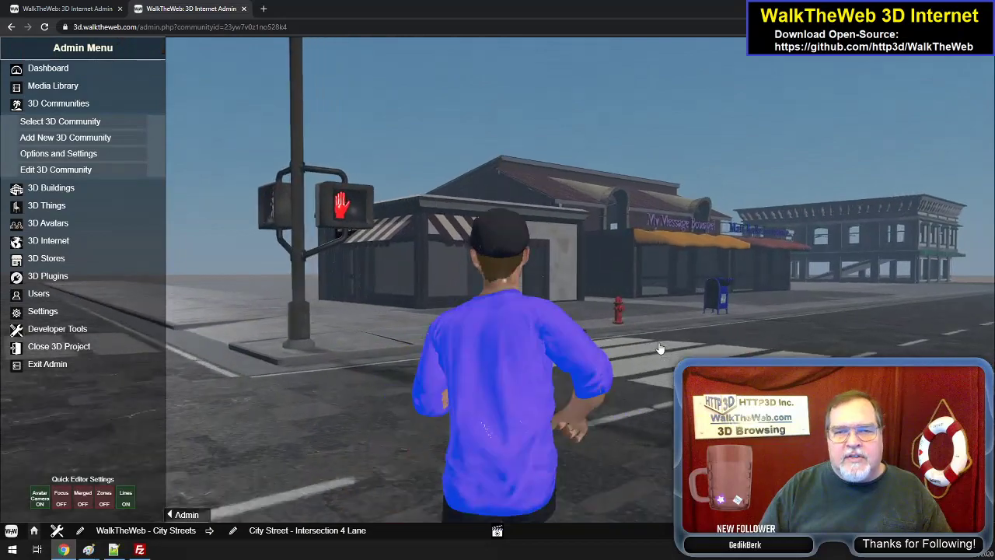
{"action": "key", "text": "Up"}
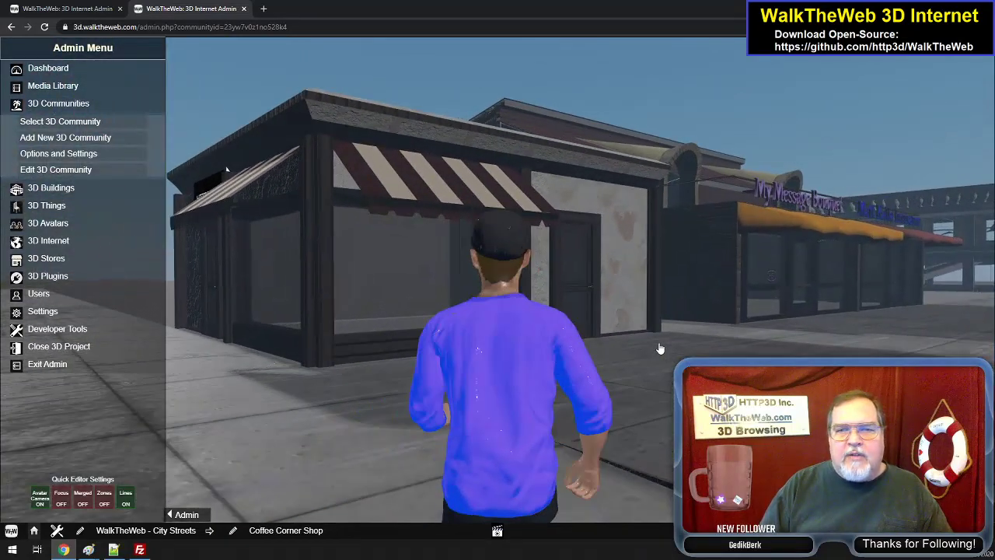
{"action": "key", "text": "Right"}
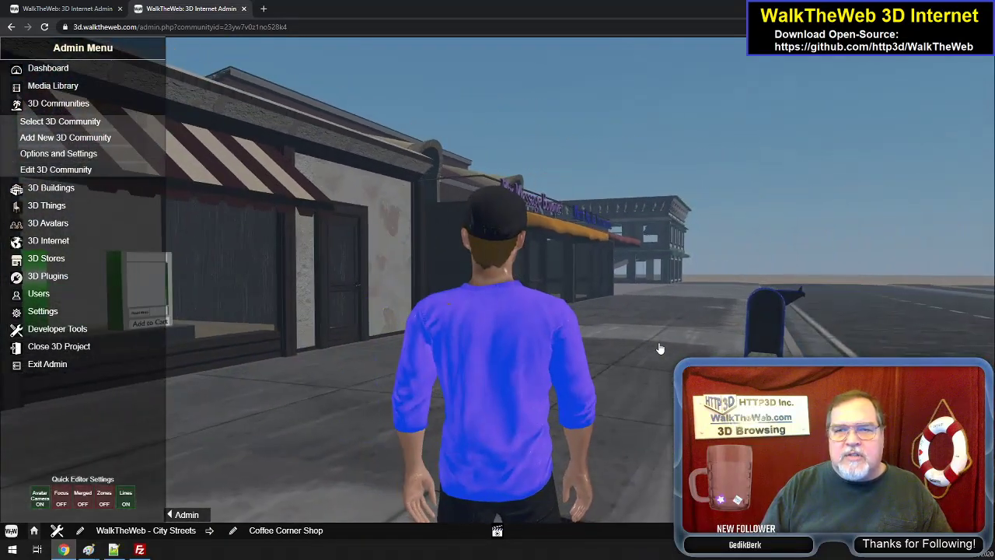
{"action": "key", "text": "Right"}
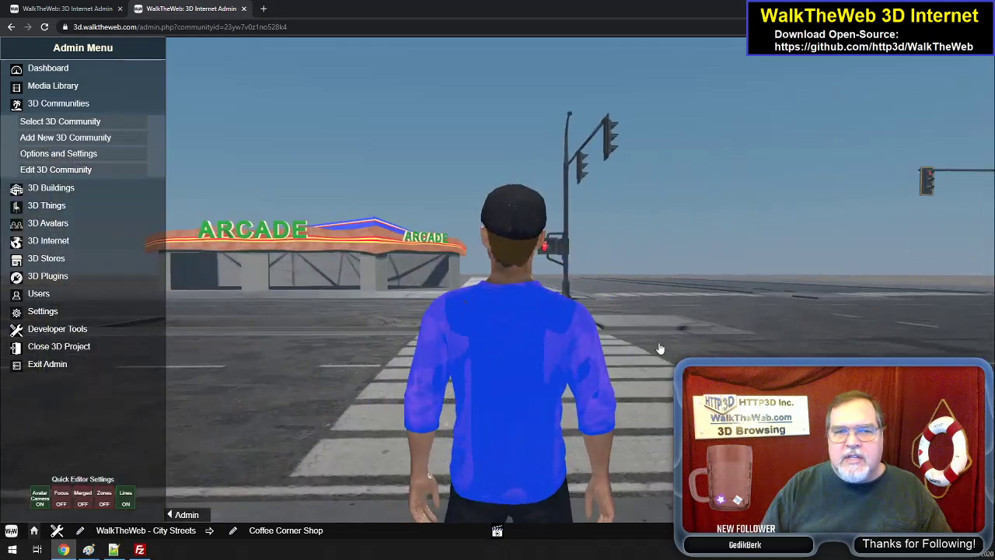
- Turn the avatar back to the Coffee Corner Shop and walk along its display window up to the entrance door
{"action": "key", "text": "Left"}
{"action": "key", "text": "Left"}
{"action": "key", "text": "Up"}
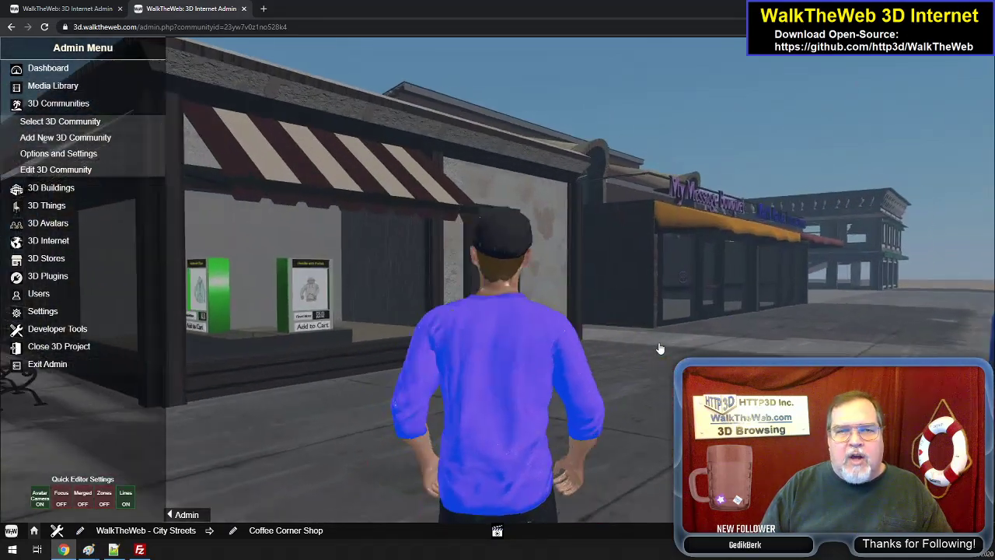
{"action": "key", "text": "Right"}
{"action": "key", "text": "Left"}
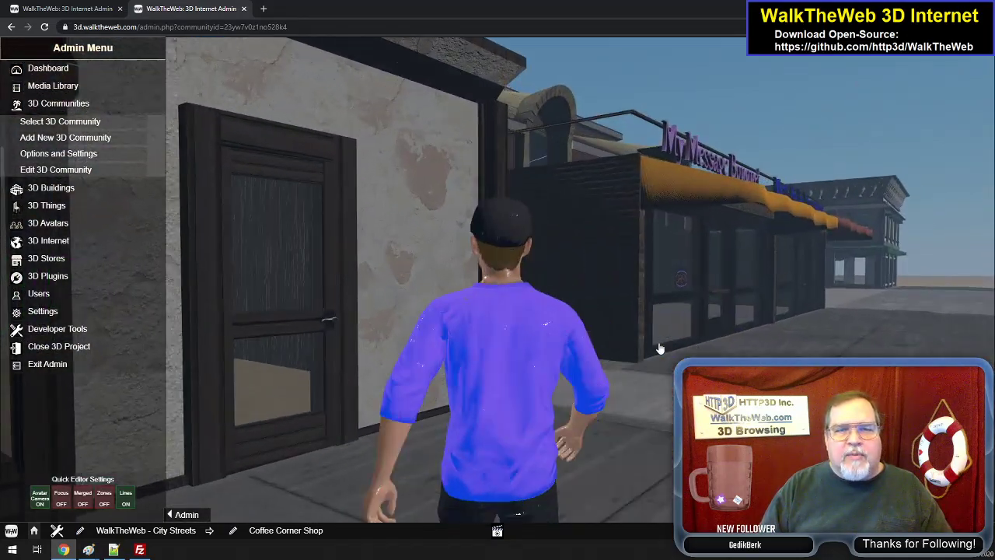
{"action": "key", "text": "Left"}
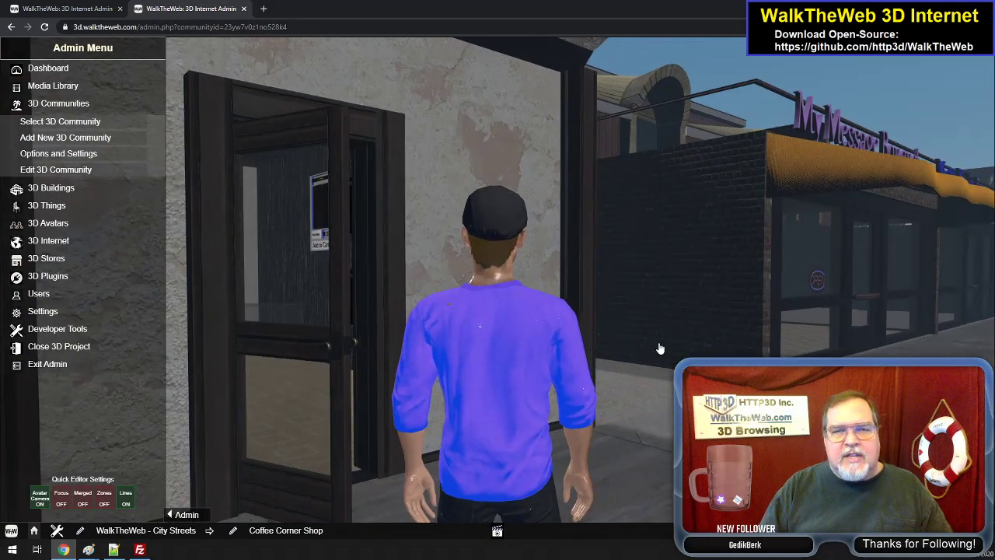
- Enter the Coffee Corner Shop and turn the avatar both ways to view the product displays and Categories board
{"action": "key", "text": "Up"}
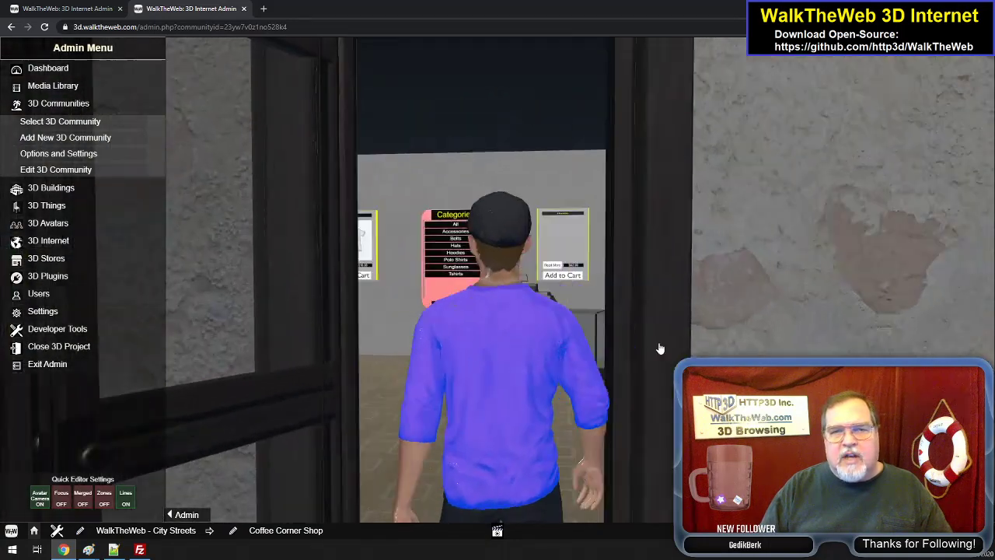
{"action": "key", "text": "Right"}
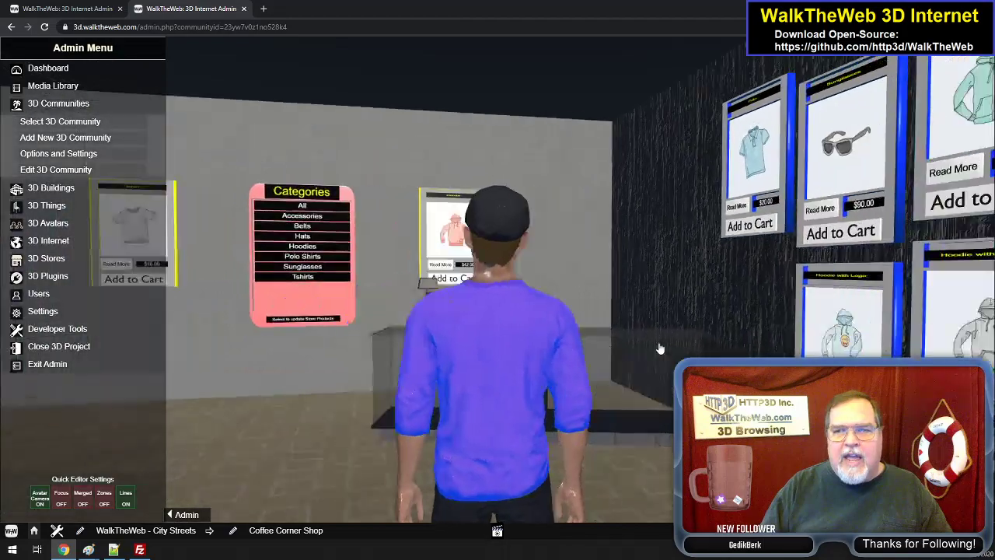
{"action": "key", "text": "Left"}
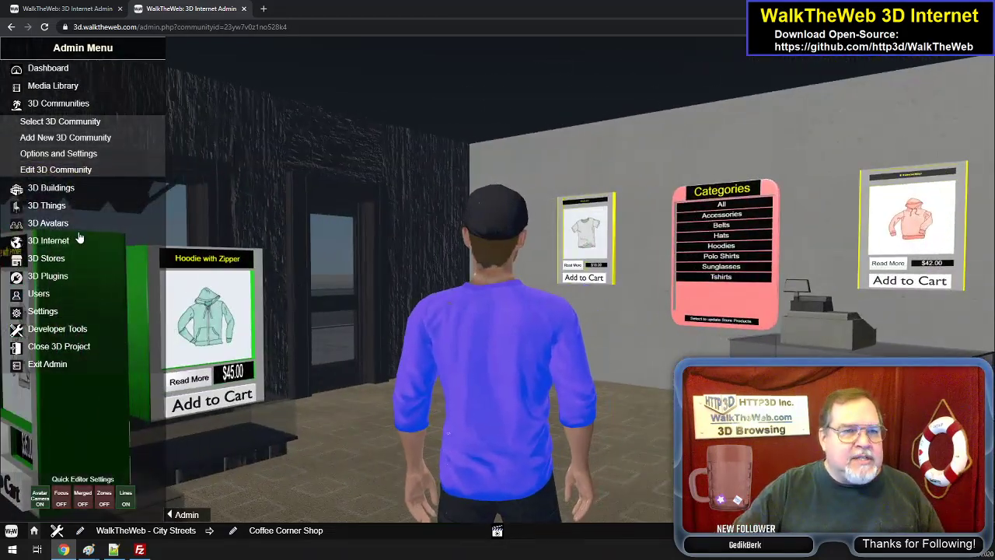
- Open the list of connected 3D stores to view their names and URLs
{"action": "left_click", "coordinate": [52, 260]}
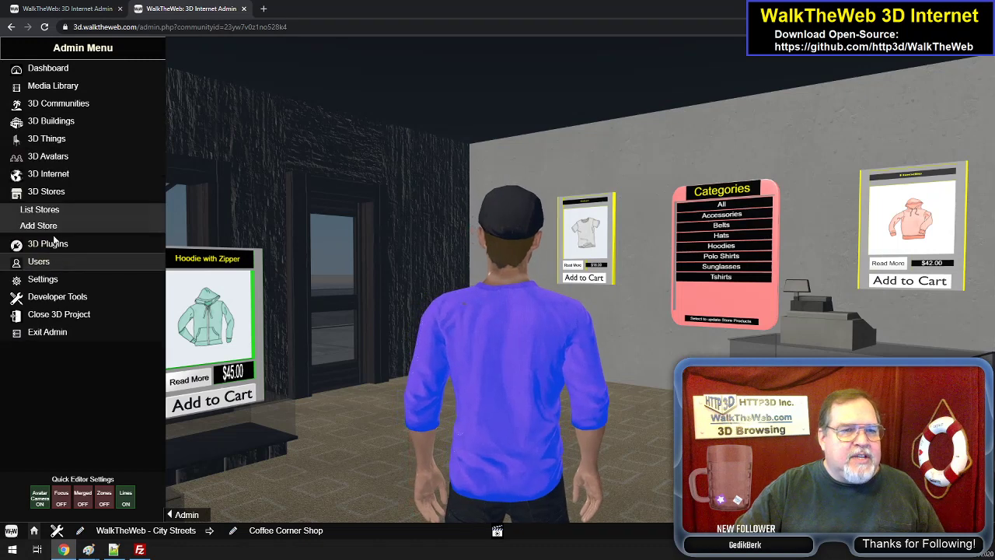
{"action": "left_click", "coordinate": [43, 208]}
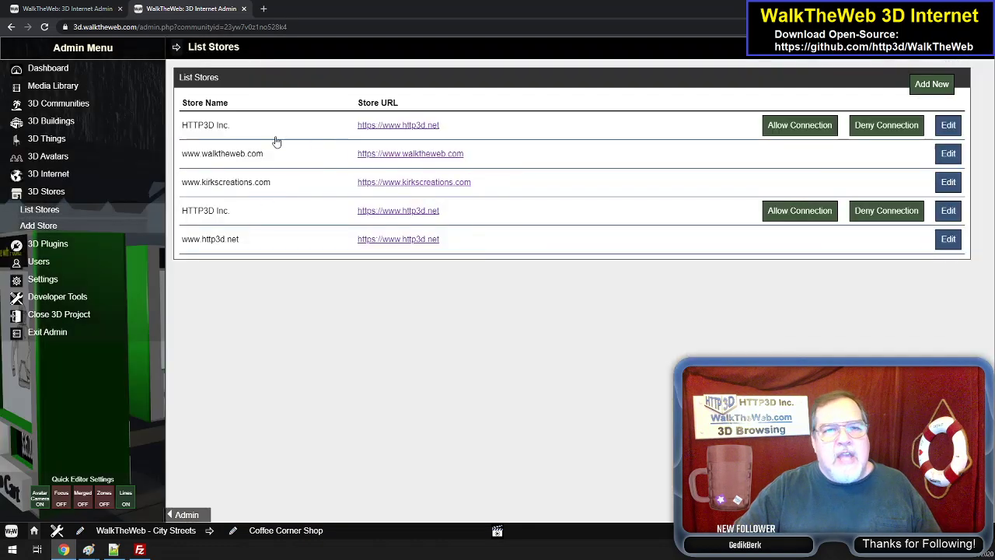
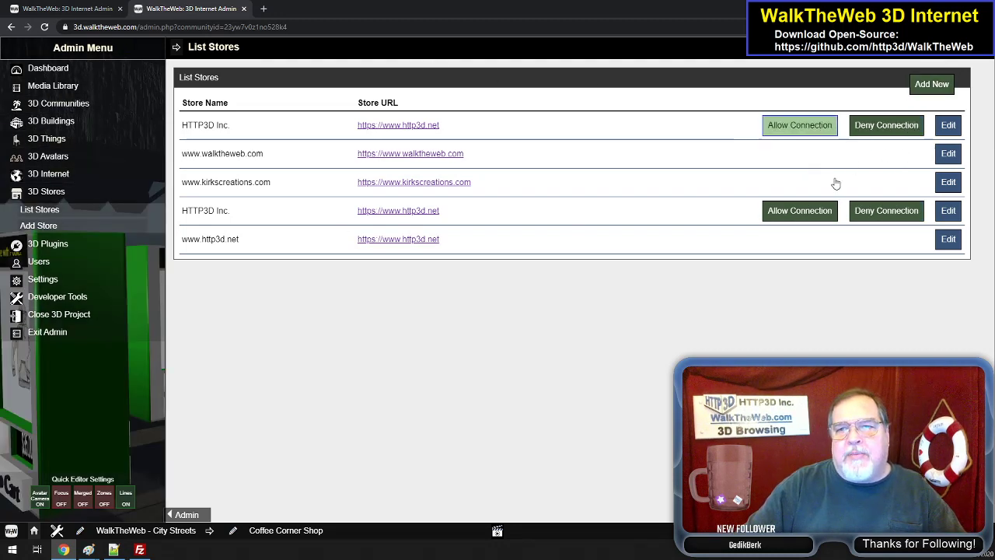
- Close the stores list and turn the avatar both ways to view the hoodie displays and the Categories board
{"action": "left_click", "coordinate": [988, 58]}
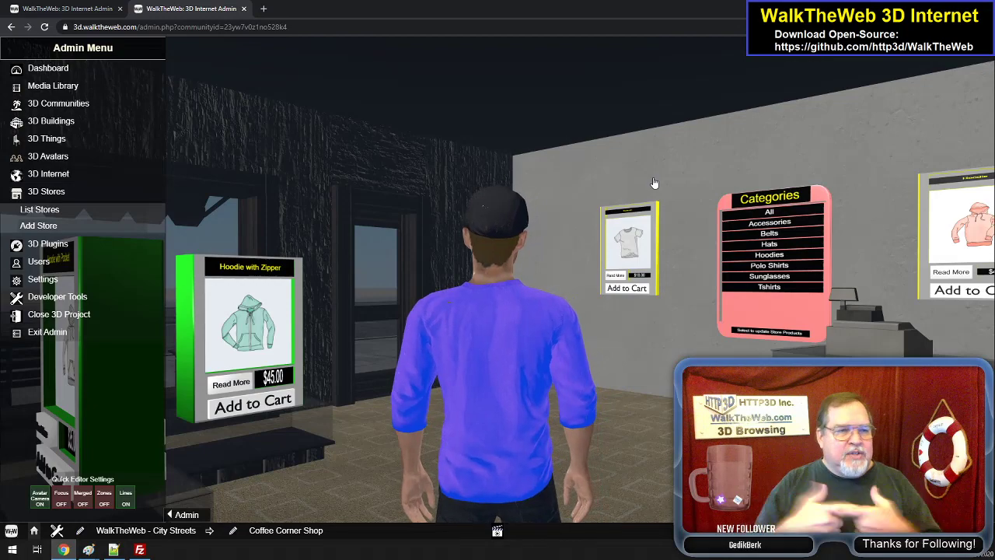
{"action": "key", "text": "Left"}
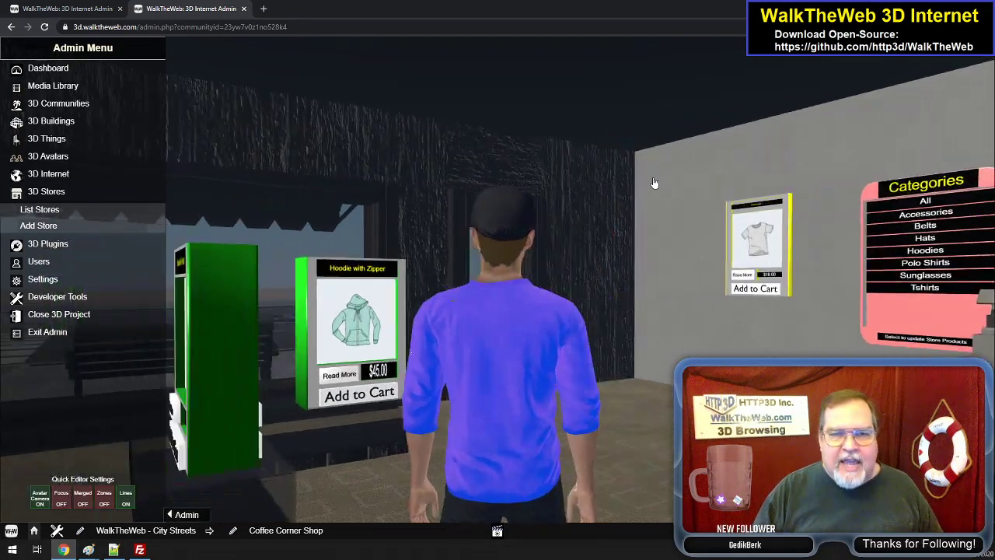
{"action": "key", "text": "Right"}
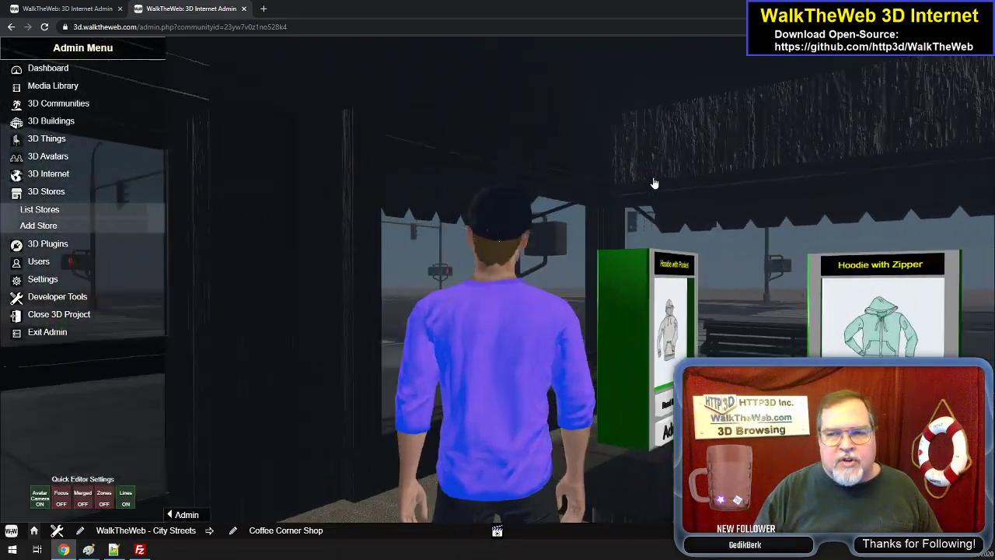
{"action": "key", "text": "Right"}
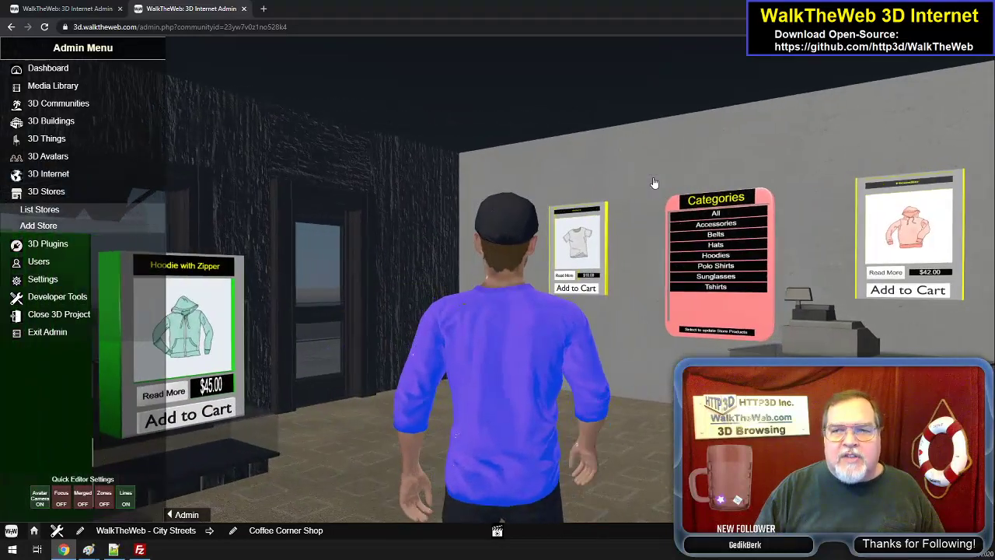
{"action": "key", "text": "Left"}
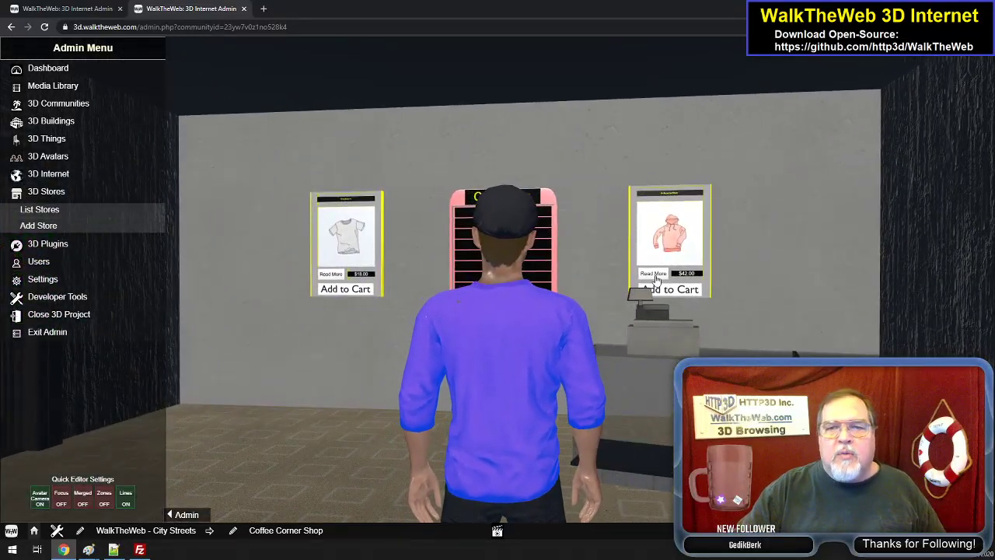
- Walk the avatar toward the Categories wall and back to view the T-shirt and hoodie products mounted beside the board
{"action": "key", "text": "Up"}
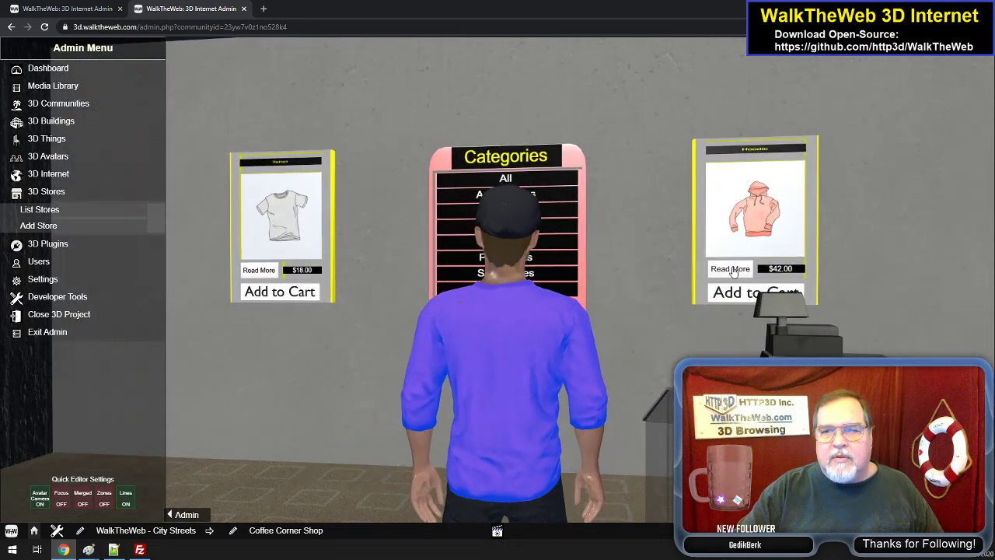
{"action": "key", "text": "Down"}
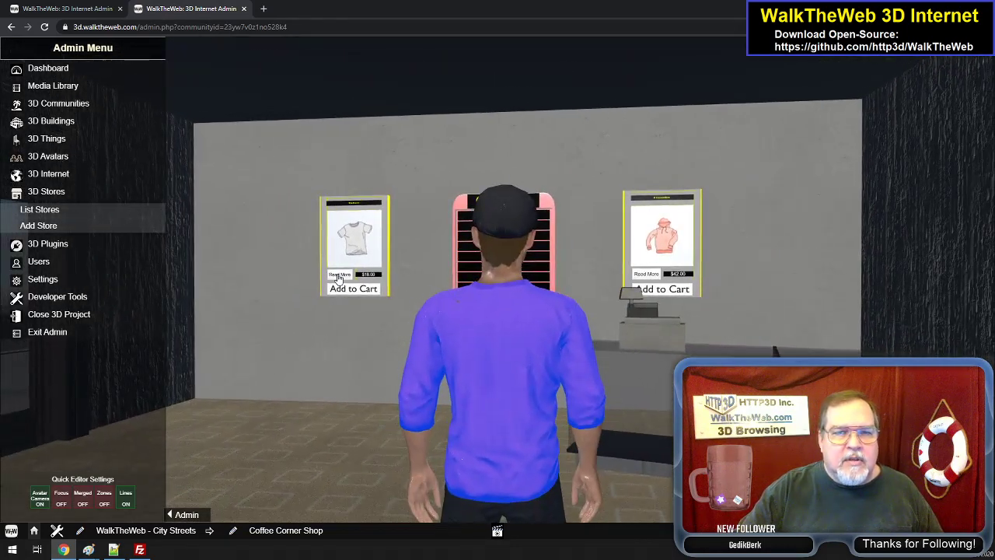
{"action": "key", "text": "Up"}
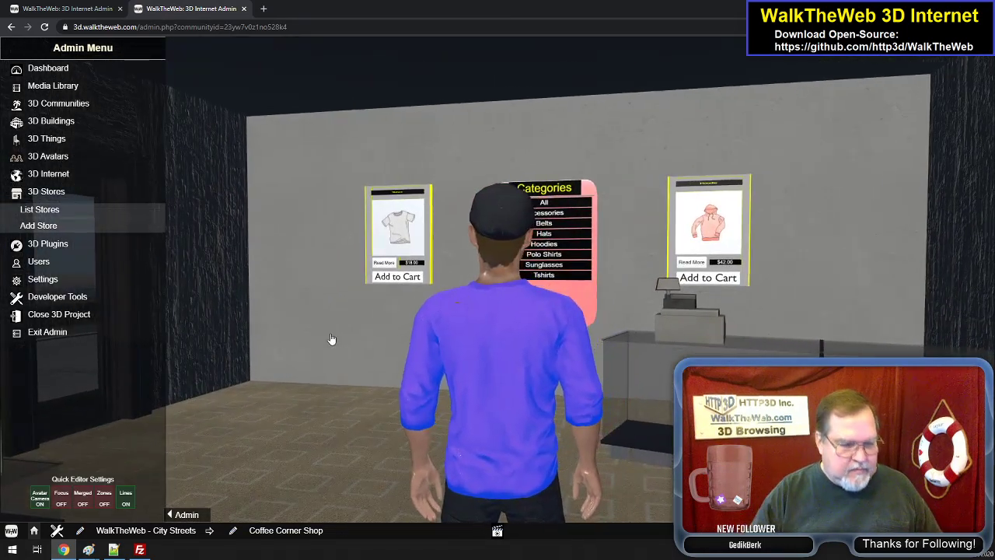
- Turn the avatar toward the Hoodie with Zipper display and briefly check the browser's developer console
{"action": "key", "text": "Left"}
{"action": "key", "text": "Left"}
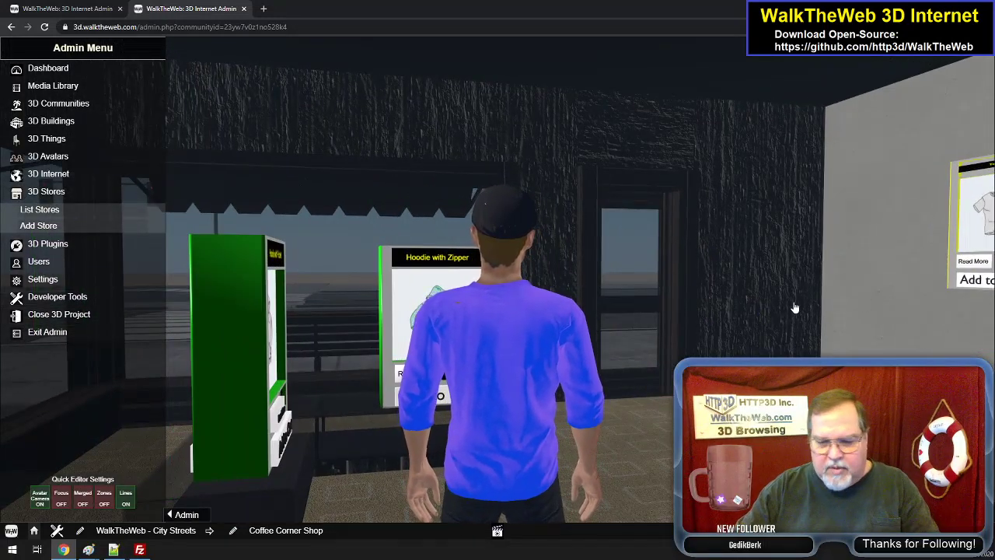
{"action": "key", "text": "F12"}
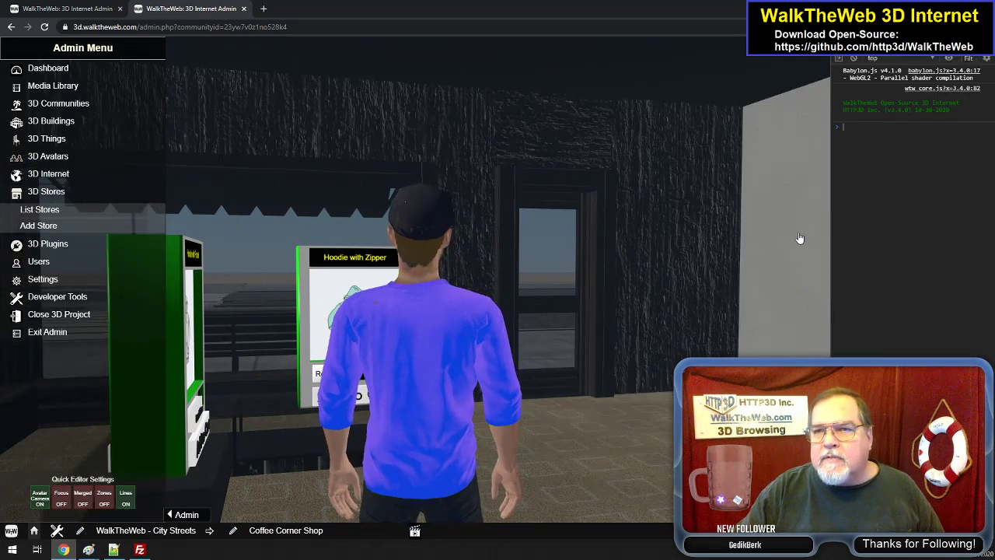
{"action": "key", "text": "F12"}
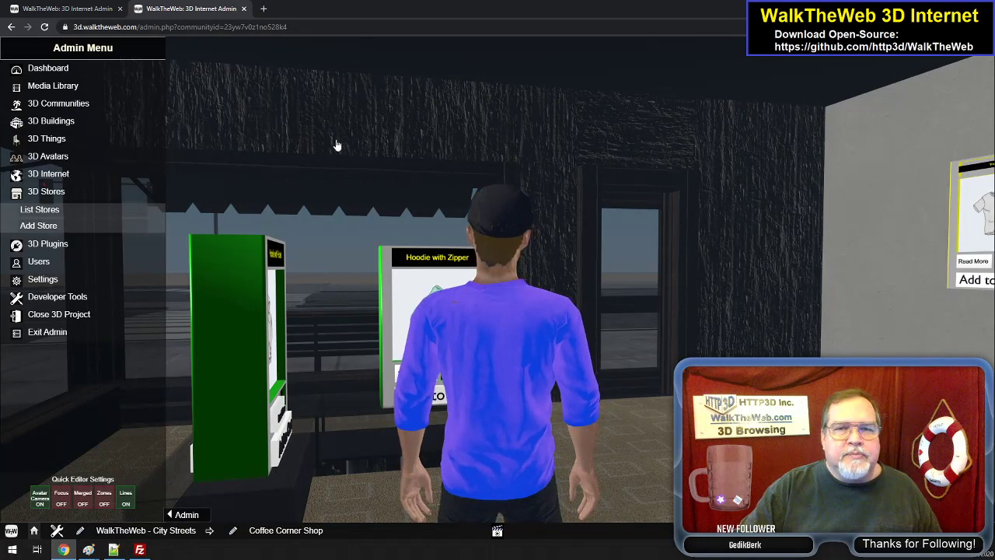
- Turn the avatar past the hoodie displays and walk out of the Coffee Corner Shop onto the street corner
{"action": "key", "text": "Left"}
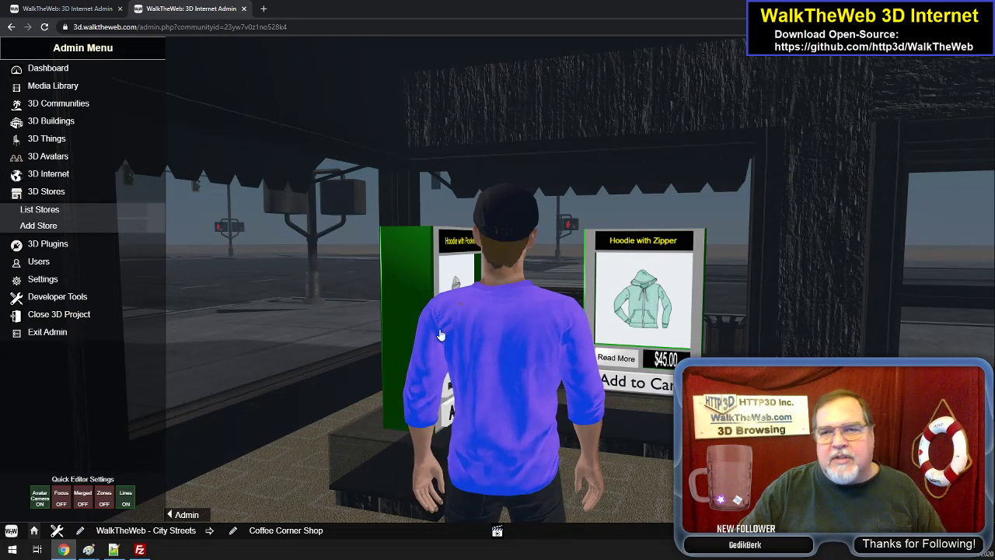
{"action": "key", "text": "Left"}
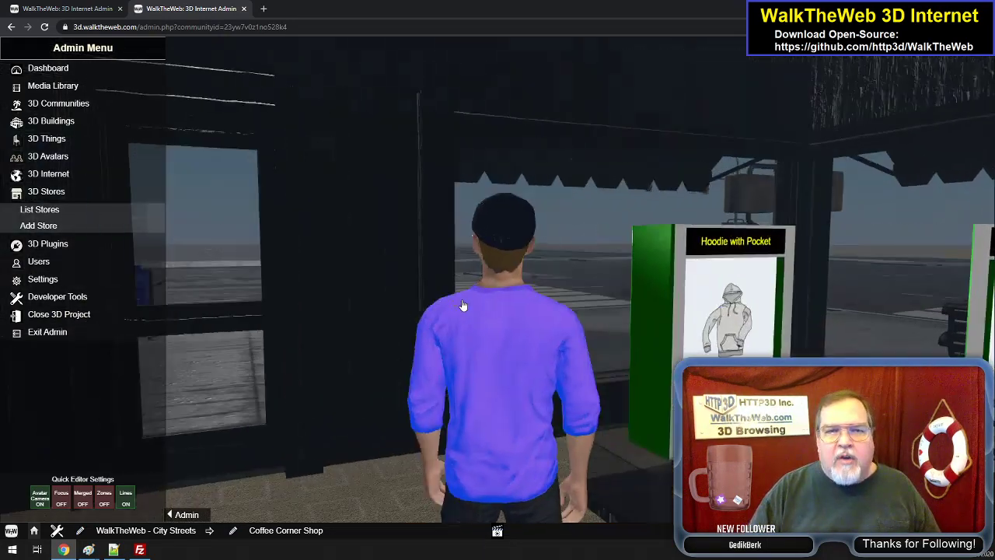
{"action": "key", "text": "Left"}
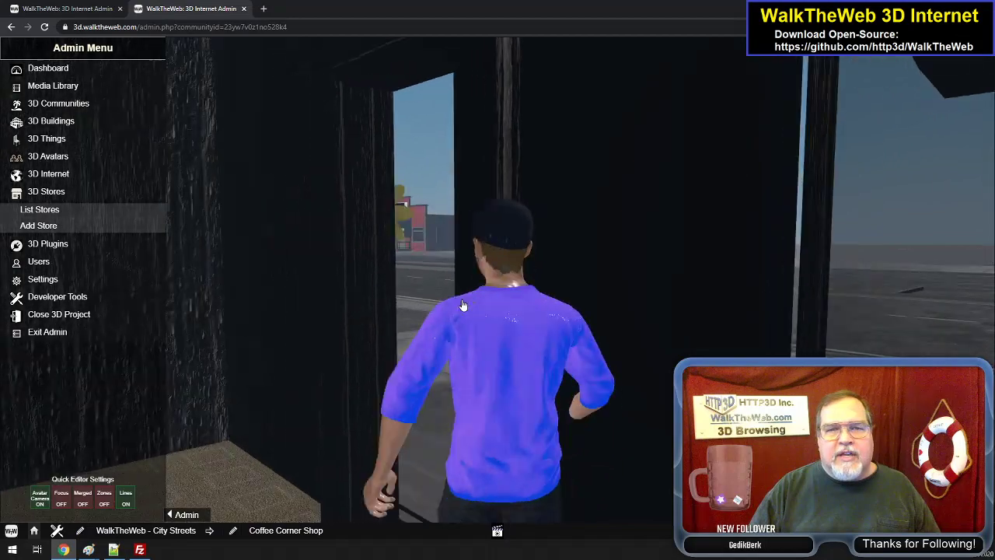
{"action": "key", "text": "Right"}
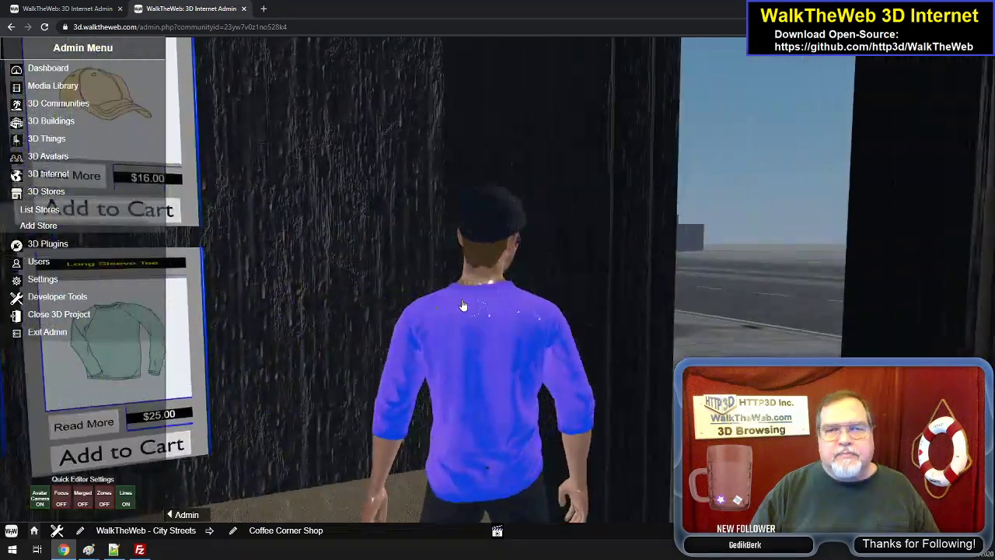
{"action": "key", "text": "Up"}
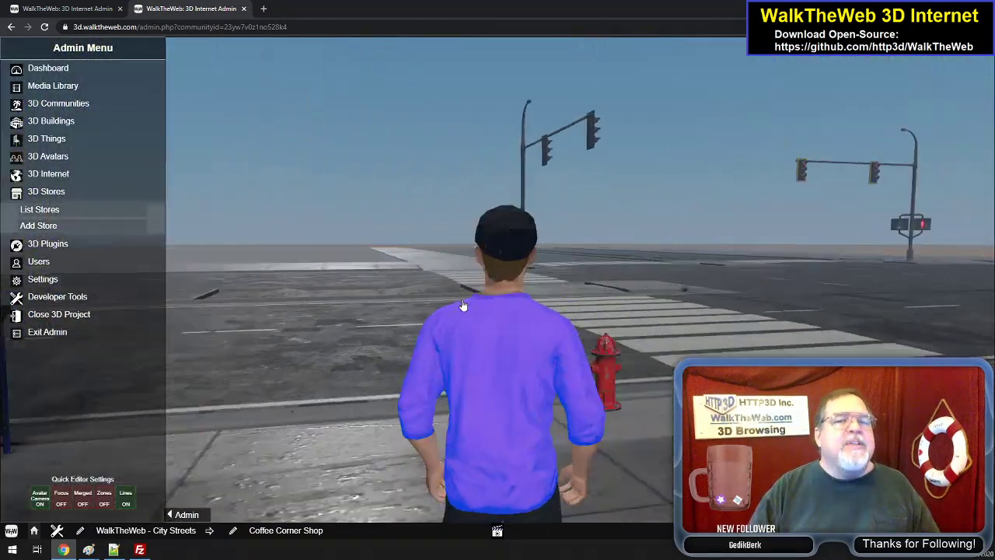
- Walk the avatar along the sidewalk past the My Message Bouquet store and turn toward the stores across the road
{"action": "key", "text": "Left"}
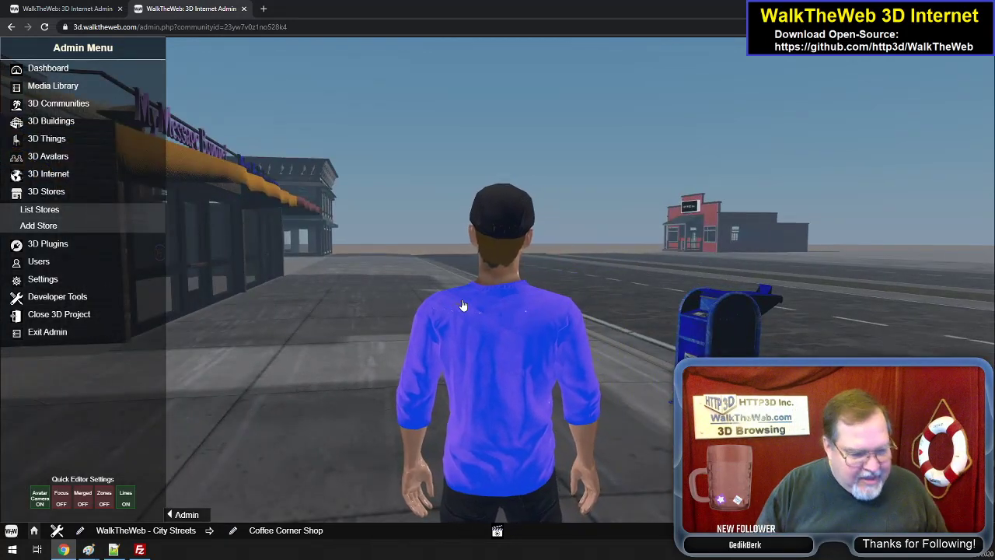
{"action": "key", "text": "Up"}
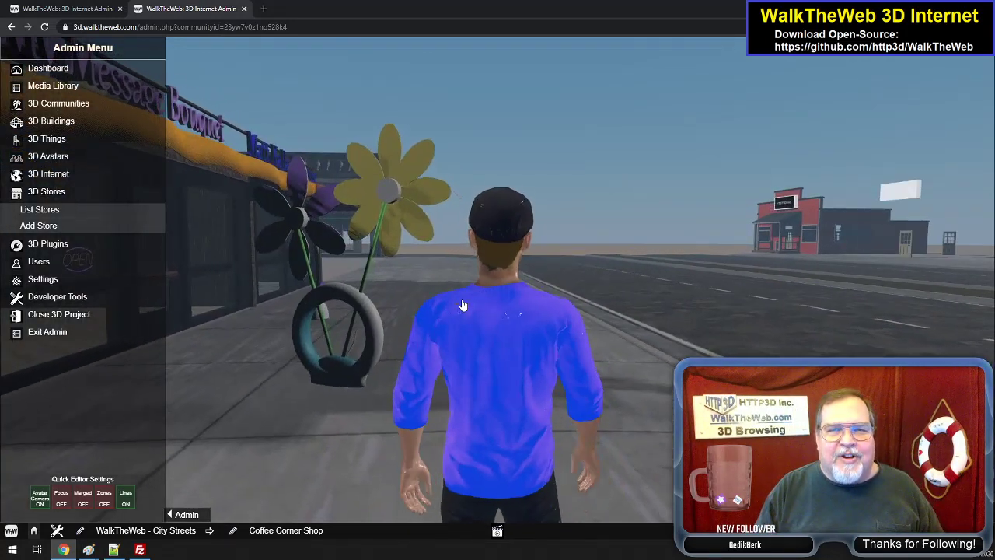
{"action": "key", "text": "Right"}
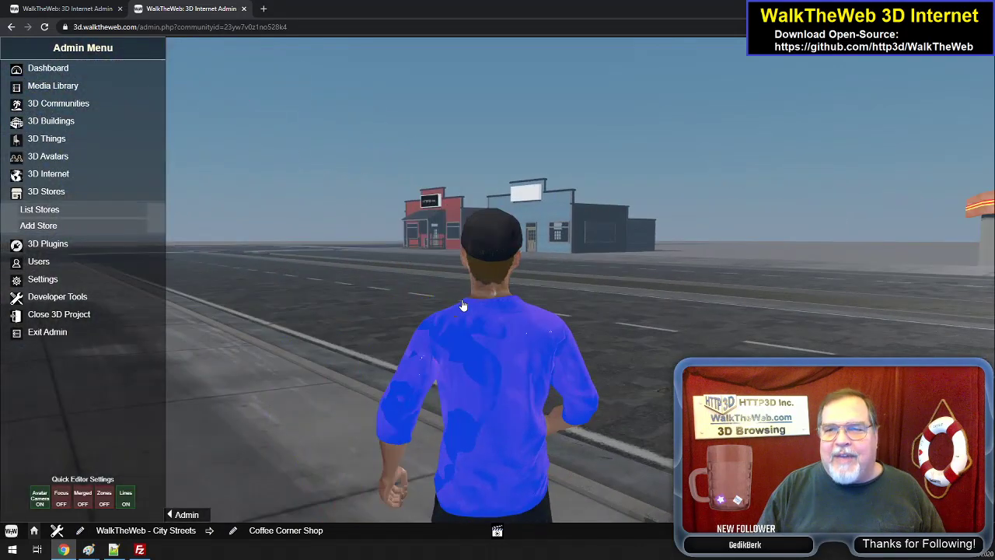
- Cross the four-lane road with the avatar to the sidewalk in front of the blue Western 3D Store
{"action": "key", "text": "Up"}
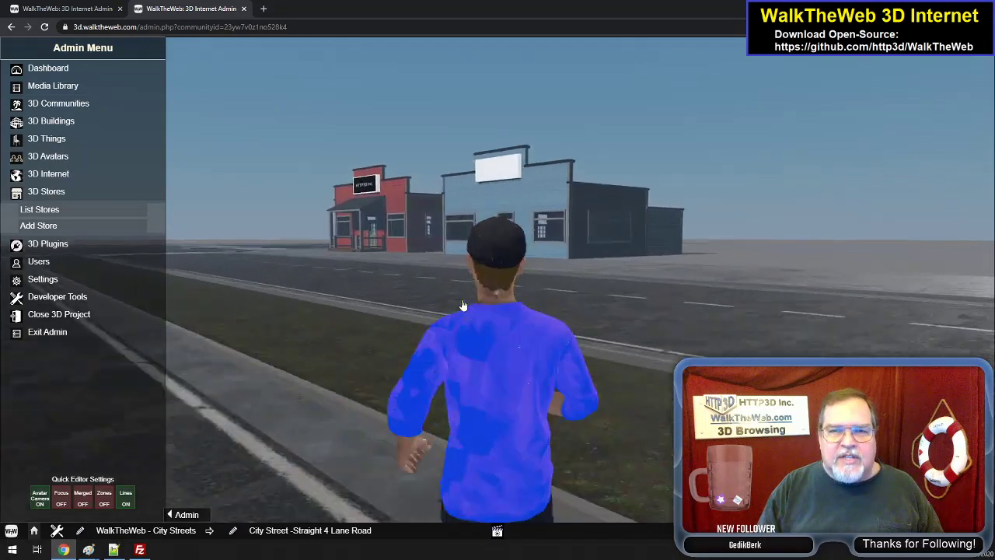
{"action": "key", "text": "Up"}
{"action": "key", "text": "Left"}
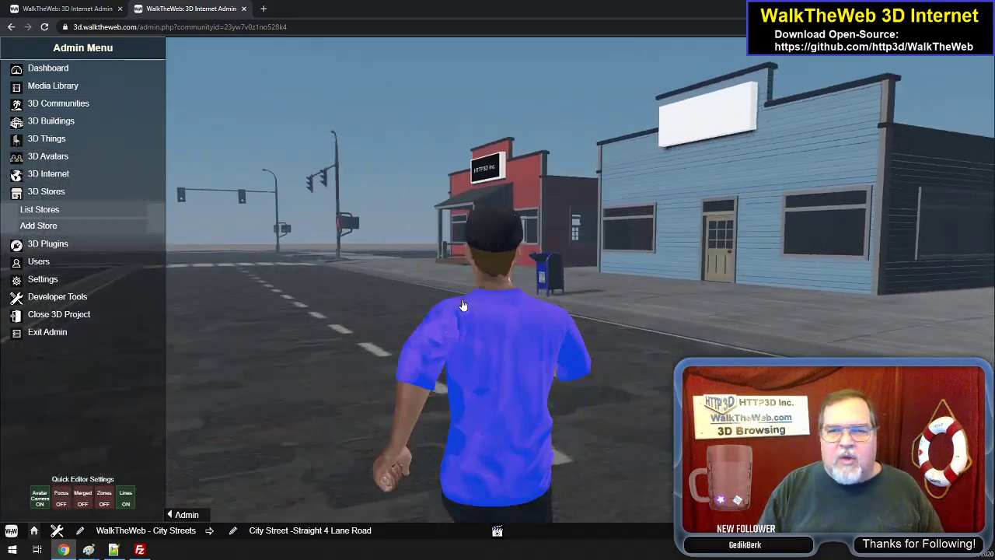
{"action": "key", "text": "Right"}
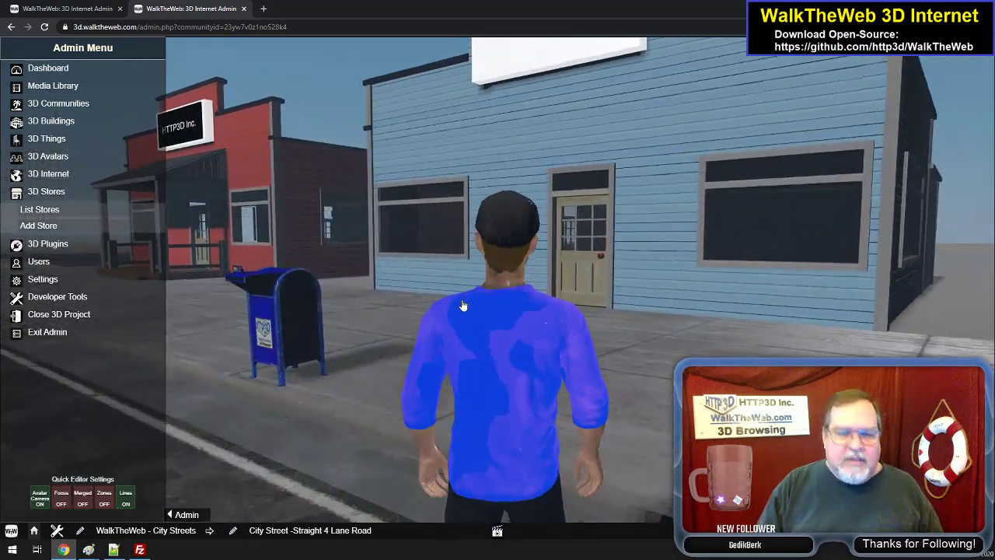
{"action": "key", "text": "Up"}
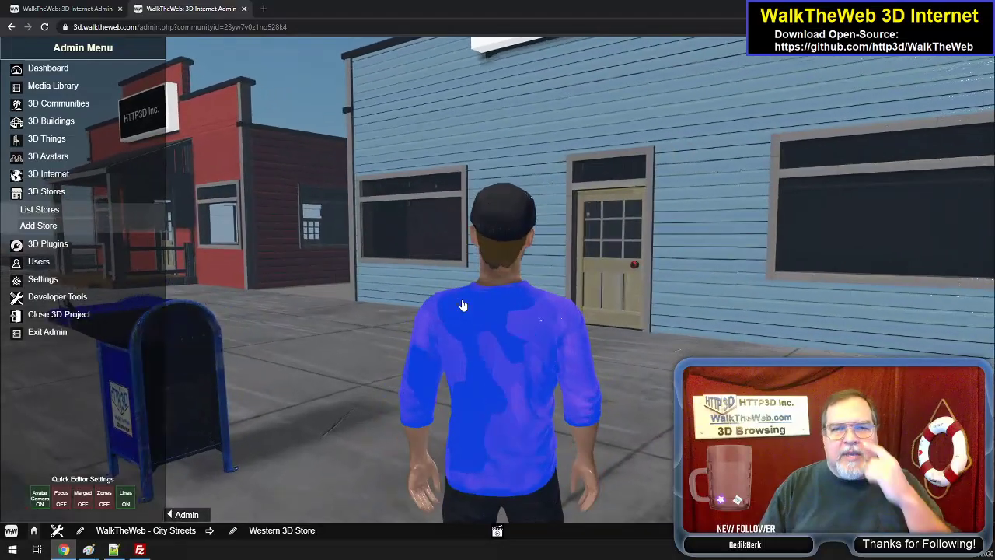
- Walk the avatar up to the blue Western 3D Store's front door and enter the store
{"action": "key", "text": "Right"}
{"action": "key", "text": "Up"}
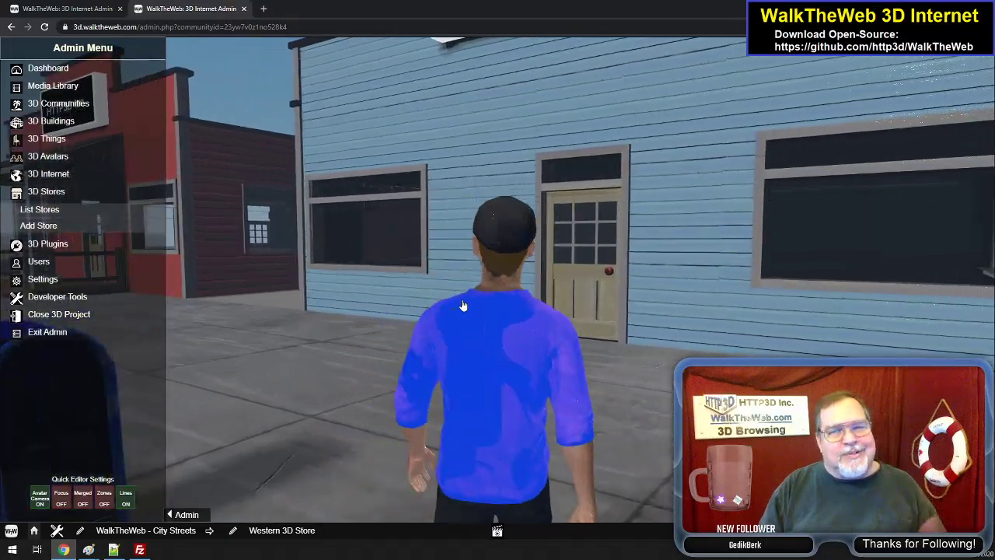
{"action": "key", "text": "Up"}
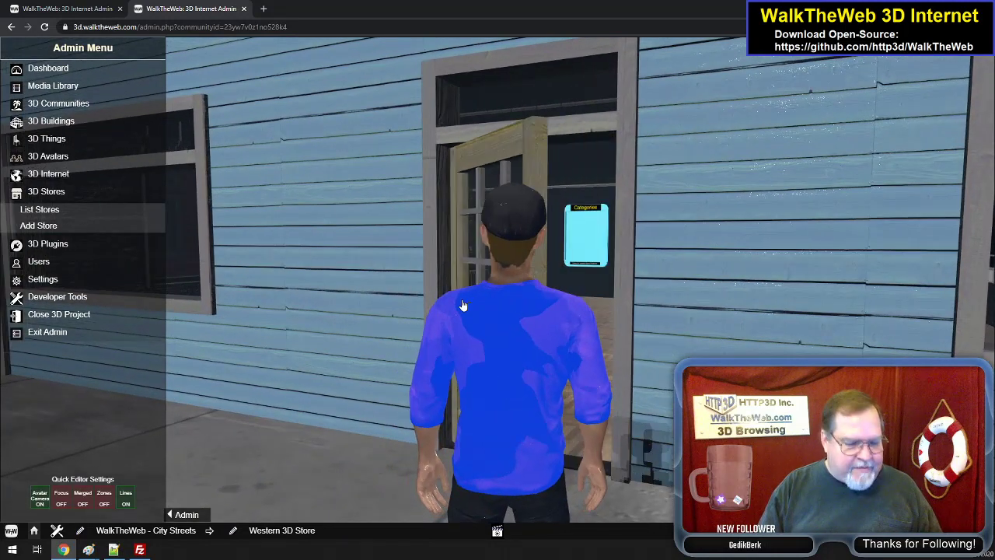
{"action": "key", "text": "Up"}
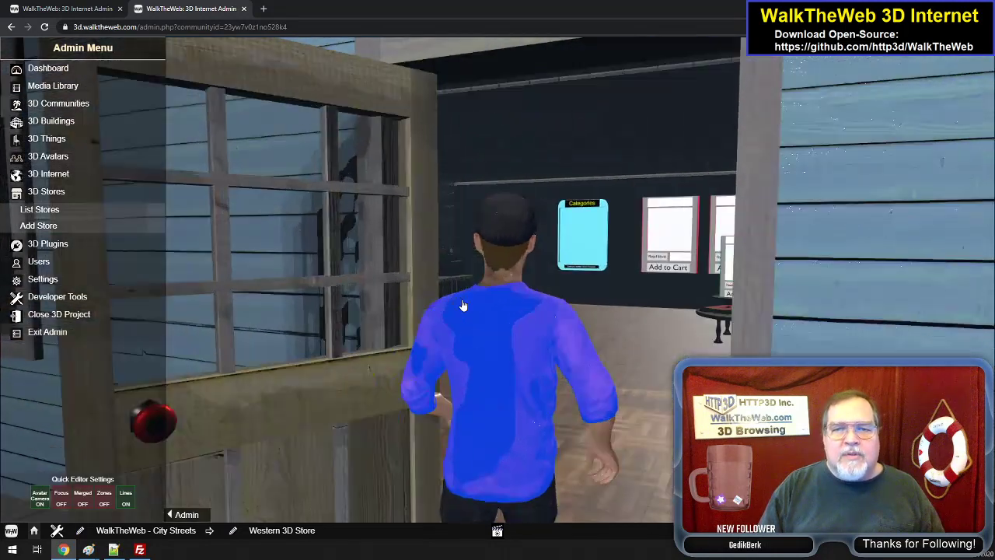
- View the Western 3D Store's empty product displays and move on into the Western Red Barn 3D Store
{"action": "key", "text": "Left"}
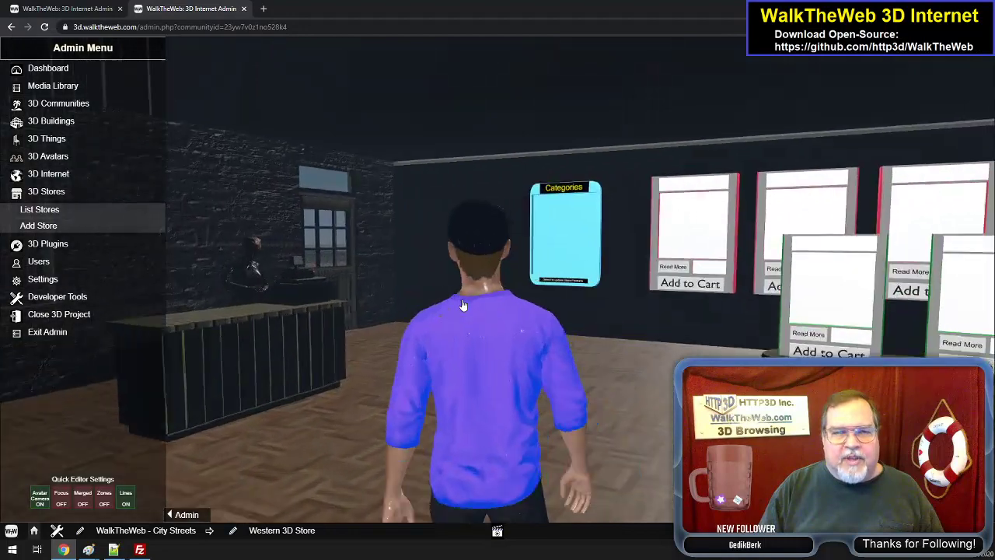
{"action": "key", "text": "Left"}
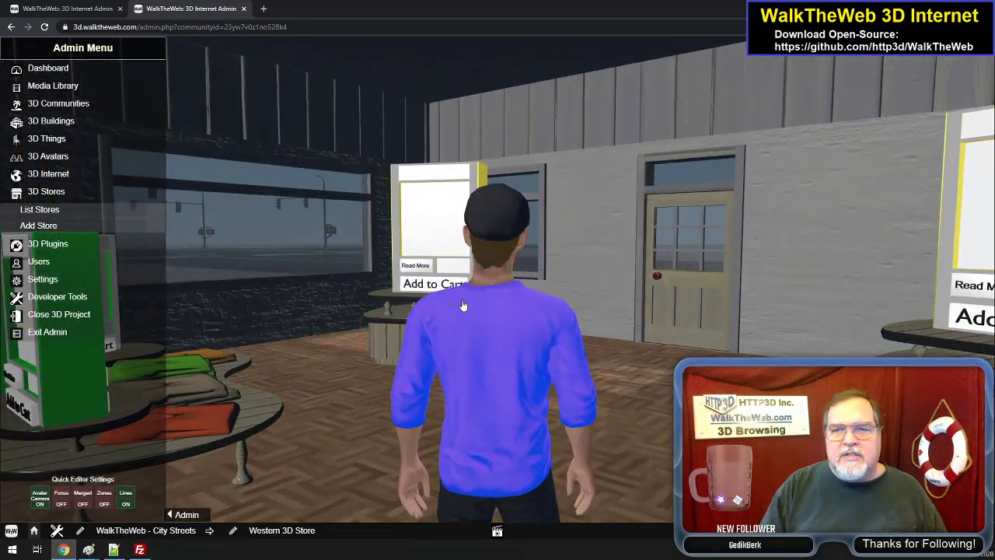
{"action": "key", "text": "Right"}
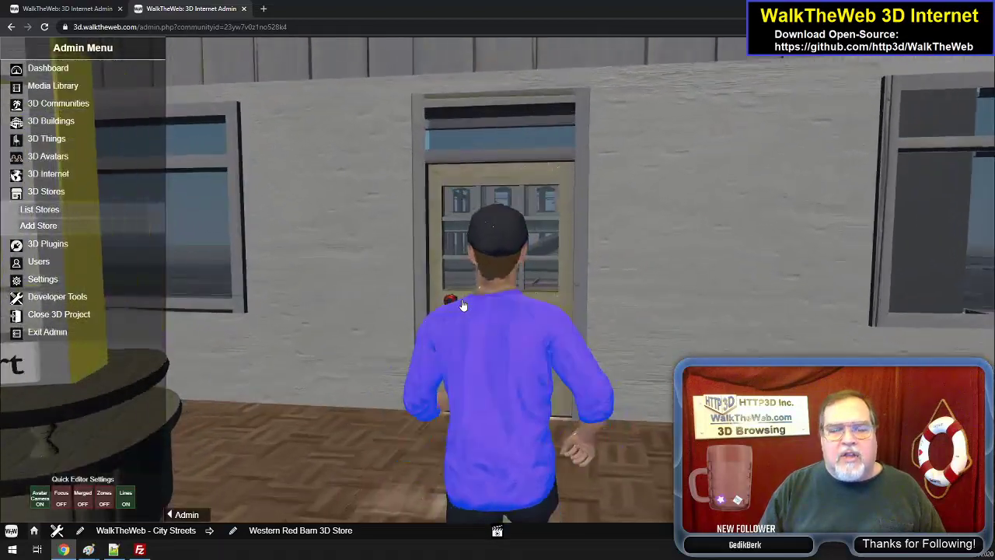
- Leave the Western Red Barn 3D Store and cross the street to the sidewalk beside the Corner Store
{"action": "left_click", "coordinate": [462, 304]}
{"action": "key", "text": "w"}
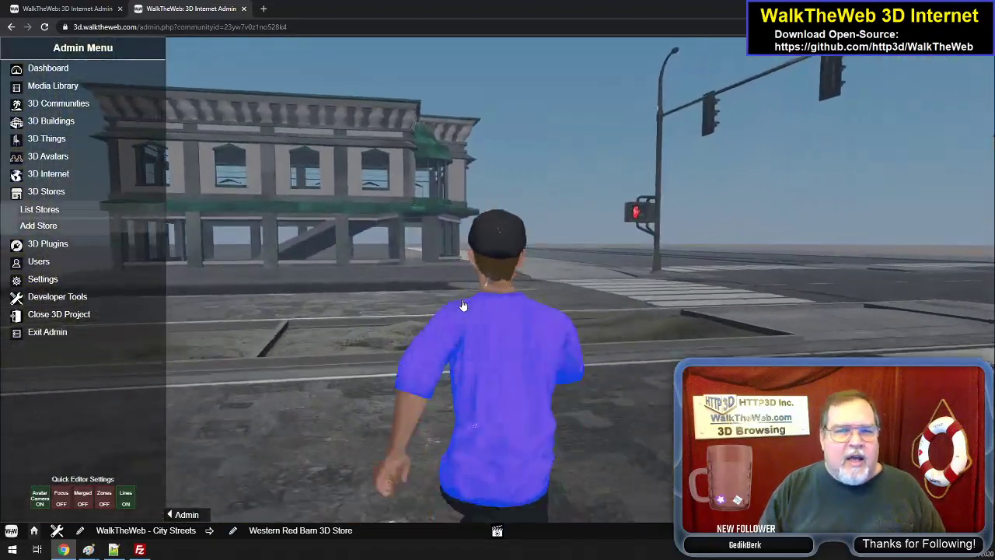
{"action": "key", "text": "w"}
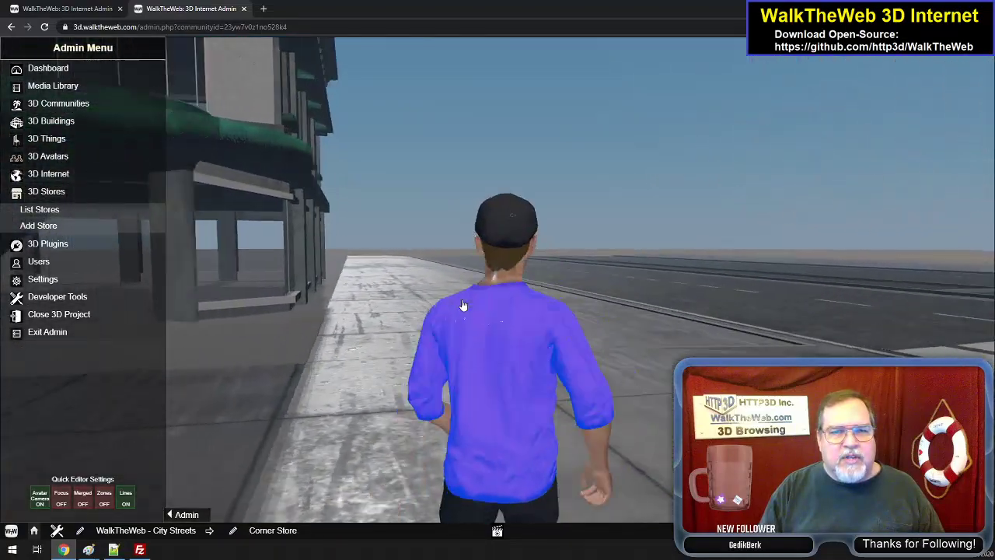
- Enter the Corner Store's open ground floor with the avatar and climb the central staircase to the upper level
{"action": "key", "text": "a"}
{"action": "key", "text": "w"}
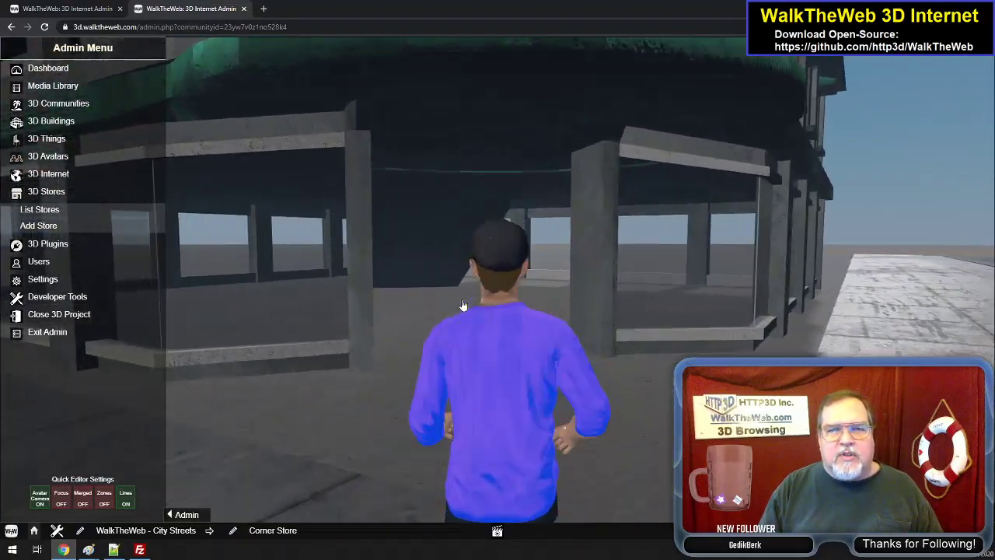
{"action": "key", "text": "w"}
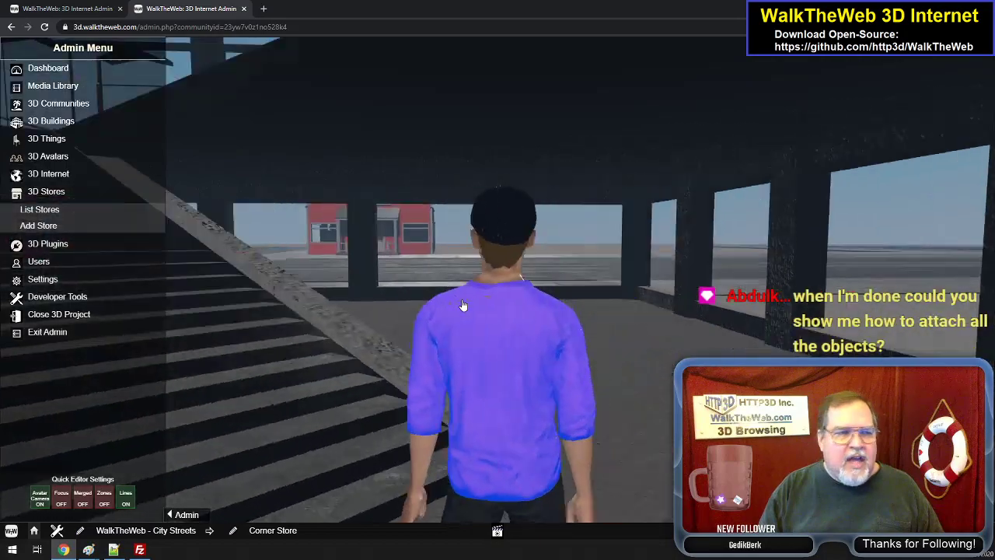
{"action": "key", "text": "a"}
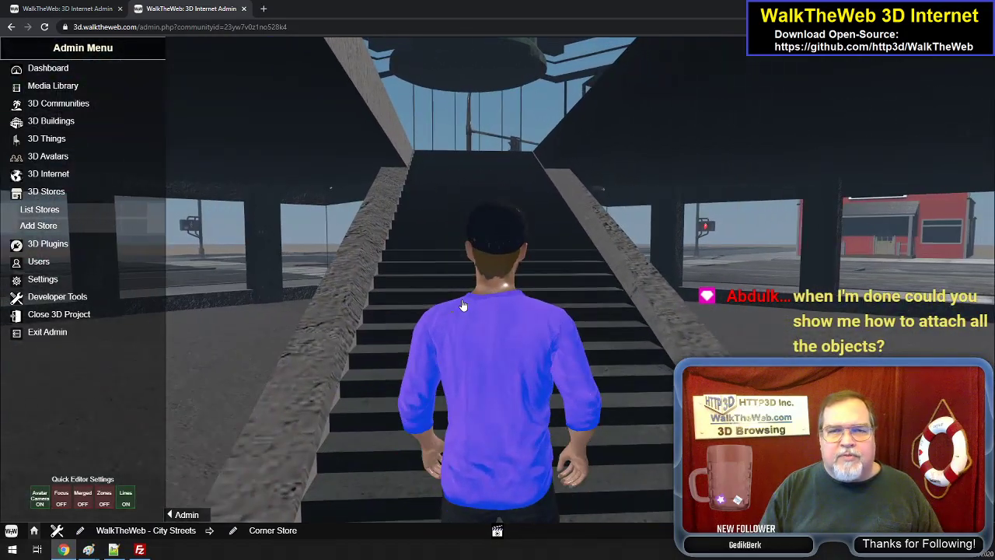
{"action": "key", "text": "w"}
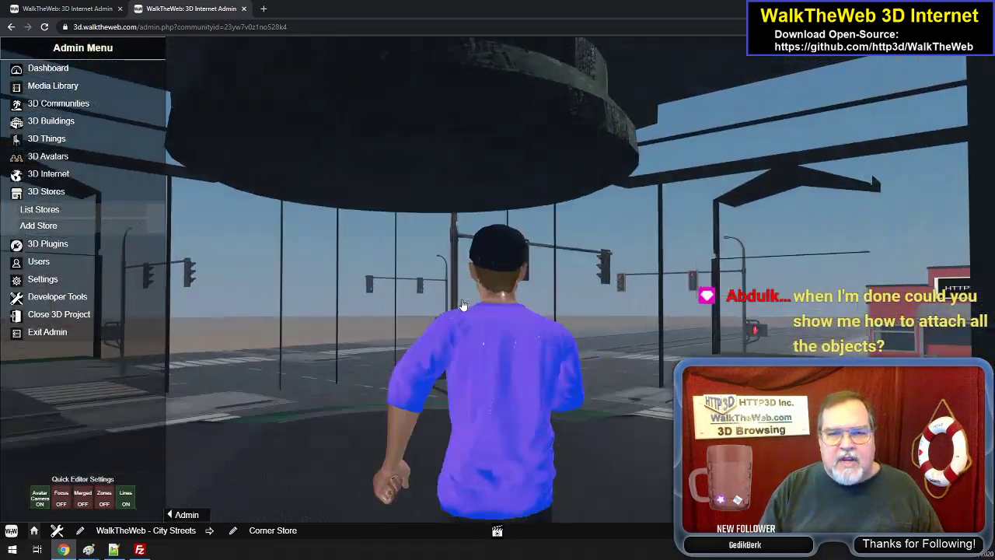
- Look around the Corner Store's upper level, viewing the windows on each side, and turn toward the central staircase
{"action": "key", "text": "d"}
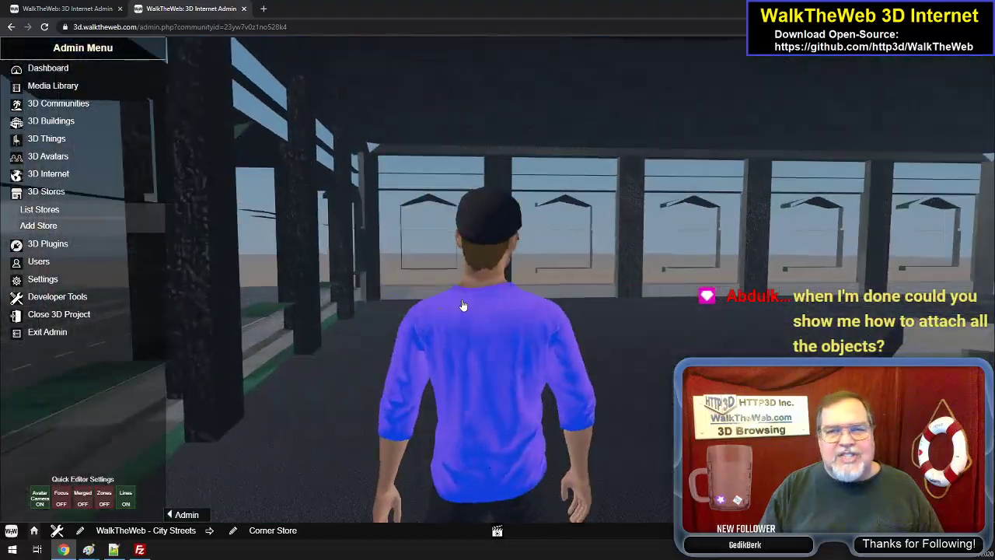
{"action": "key", "text": "d"}
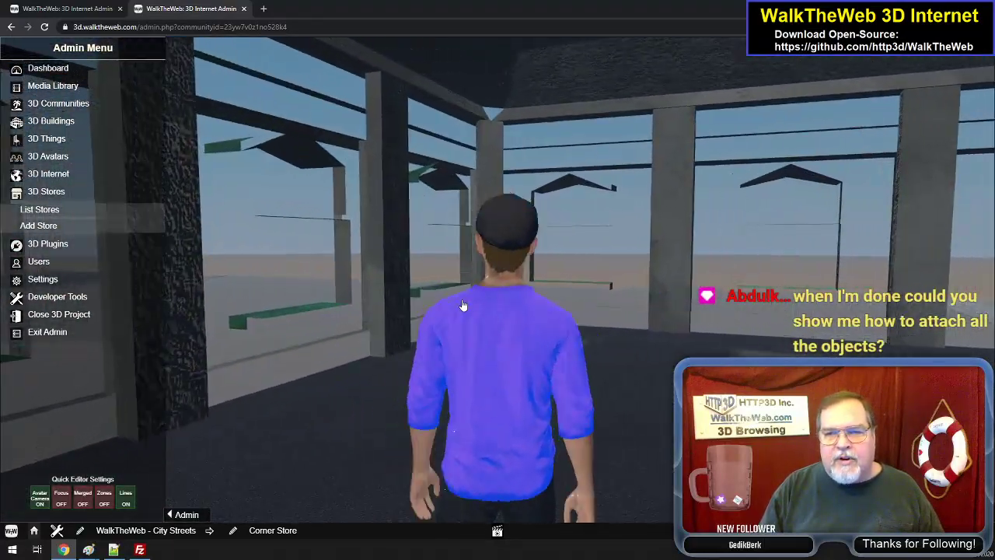
{"action": "key", "text": "Right"}
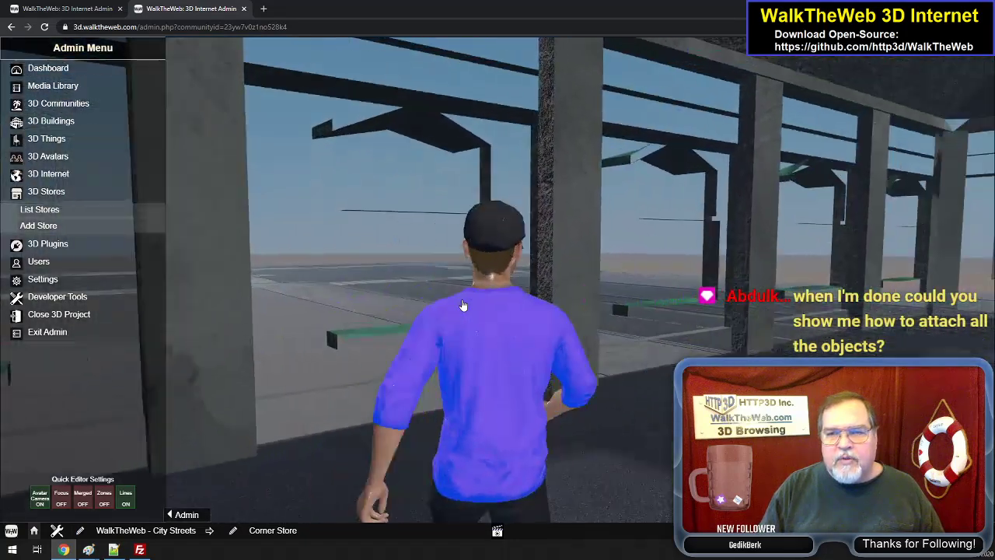
{"action": "key", "text": "Right"}
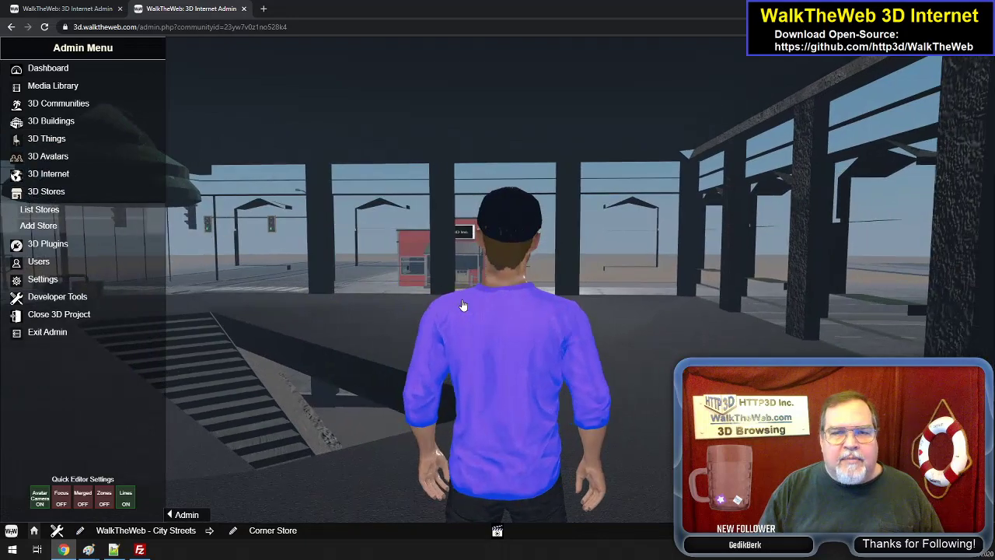
{"action": "key", "text": "Up"}
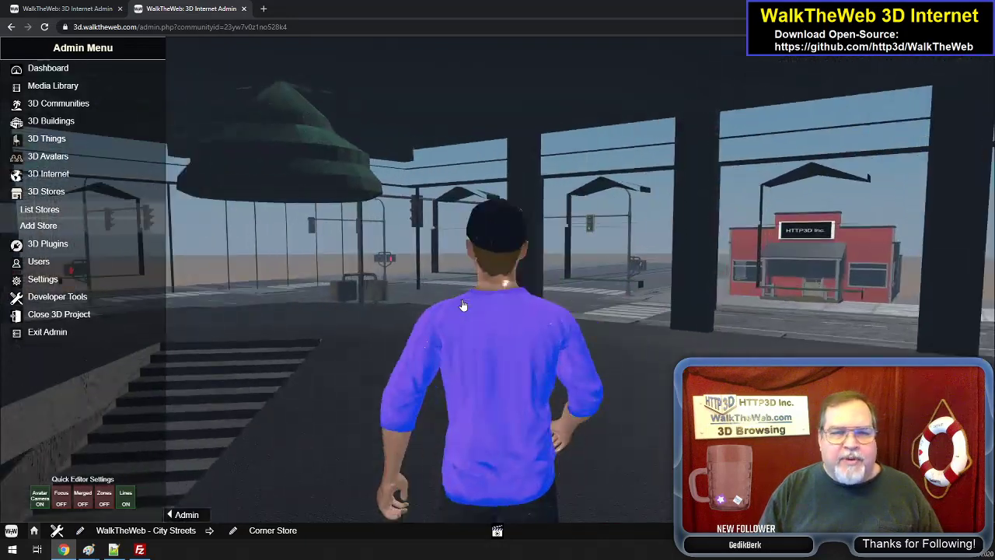
{"action": "key", "text": "Left"}
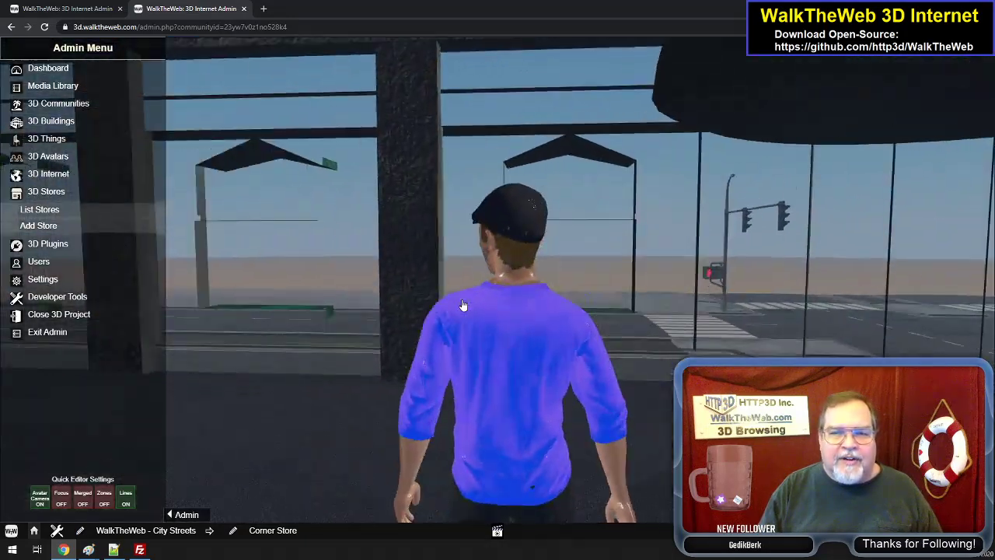
{"action": "key", "text": "Left"}
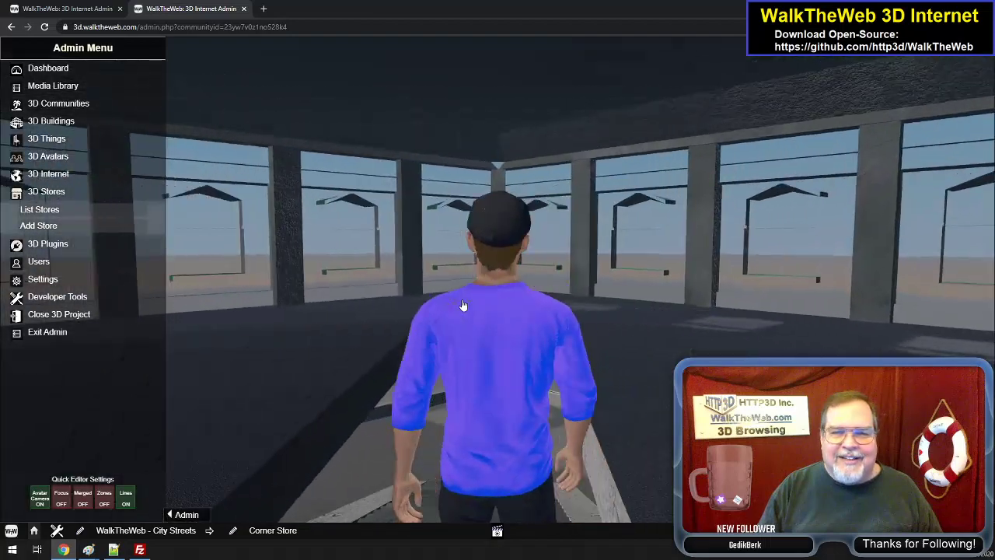
- Walk the avatar down the central staircase and out of the Corner Store's ground floor to the sidewalk
{"action": "key", "text": "Up"}
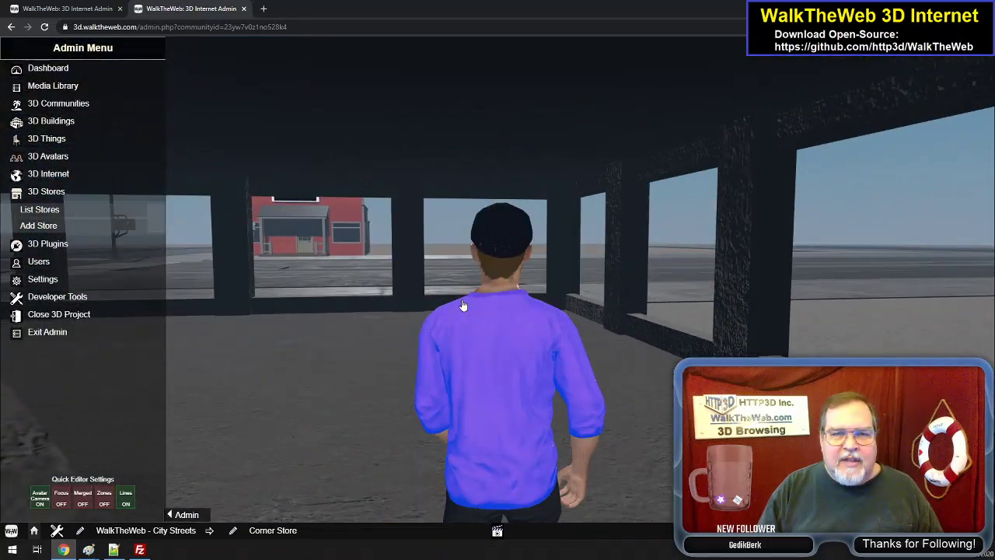
{"action": "key", "text": "Up"}
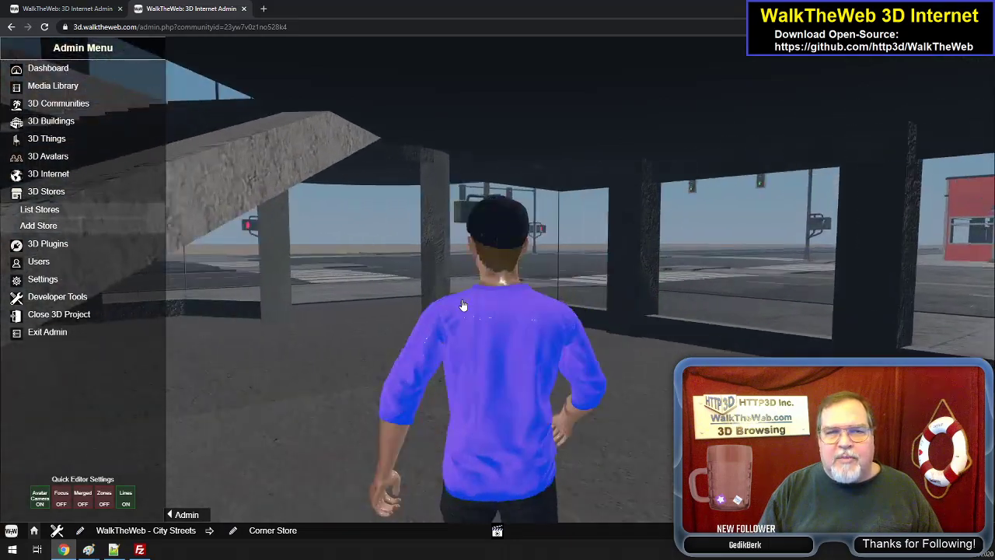
{"action": "key", "text": "Right"}
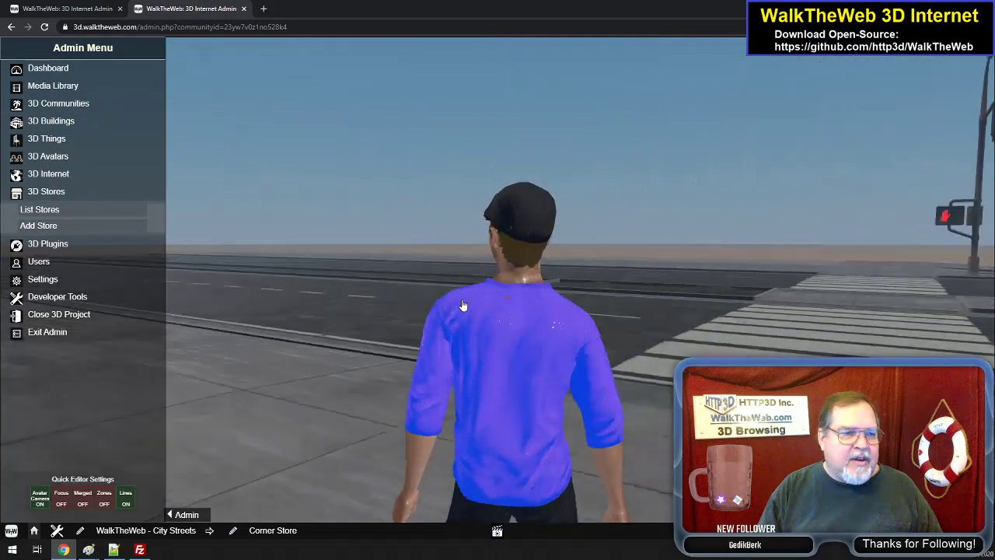
- Turn back toward the Corner Store and back away onto the crosswalk to view its corner facade
{"action": "key", "text": "Left"}
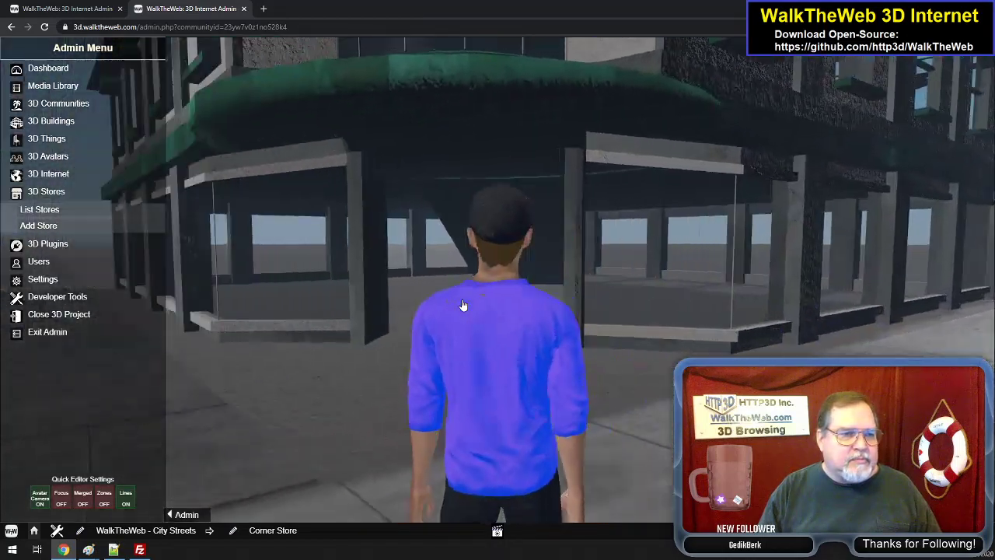
{"action": "key", "text": "Left"}
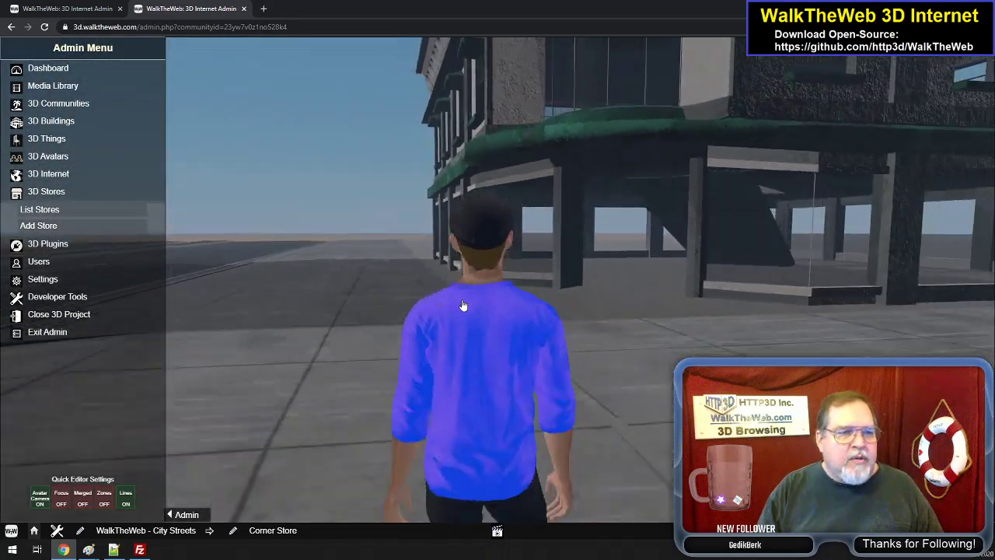
{"action": "key", "text": "Down"}
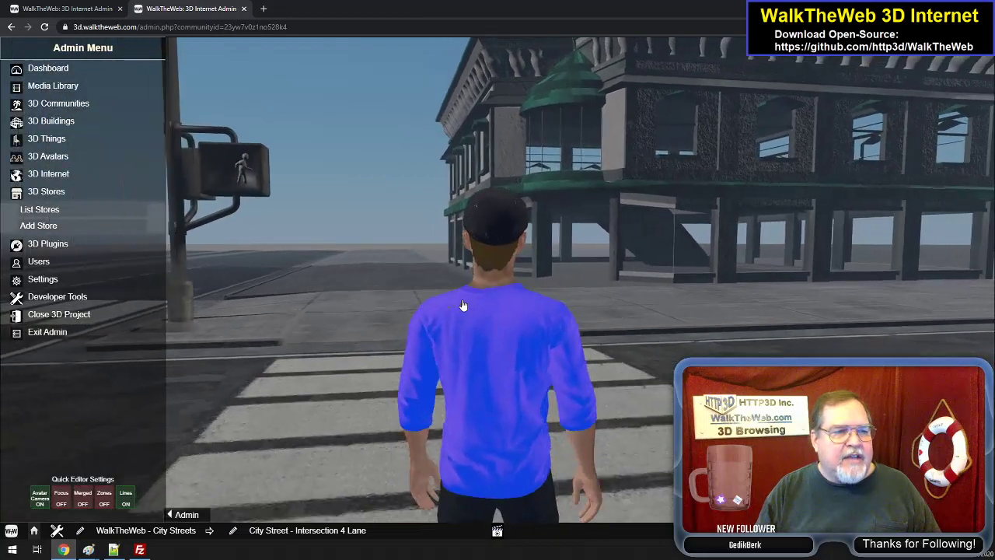
{"action": "key", "text": "Left"}
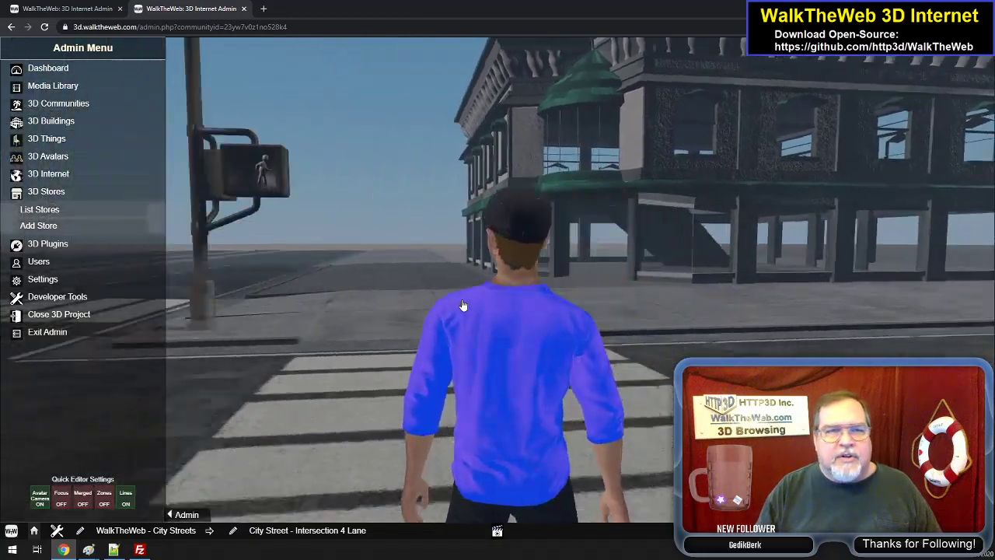
- Walk across the intersection into the street beside the Corner Store and view the full building from there
{"action": "key", "text": "Left"}
{"action": "key", "text": "Up"}
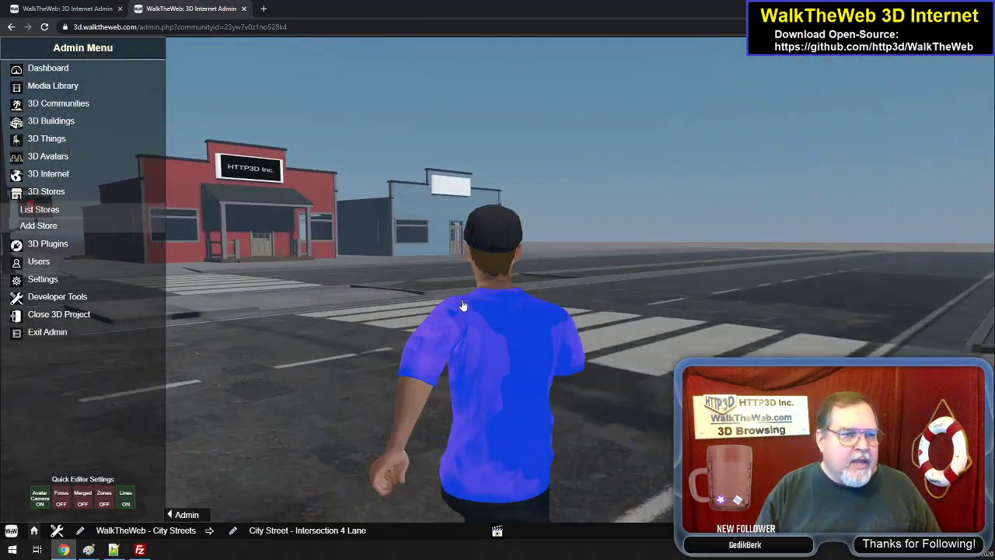
{"action": "key", "text": "Right"}
{"action": "key", "text": "Right"}
{"action": "key", "text": "Up"}
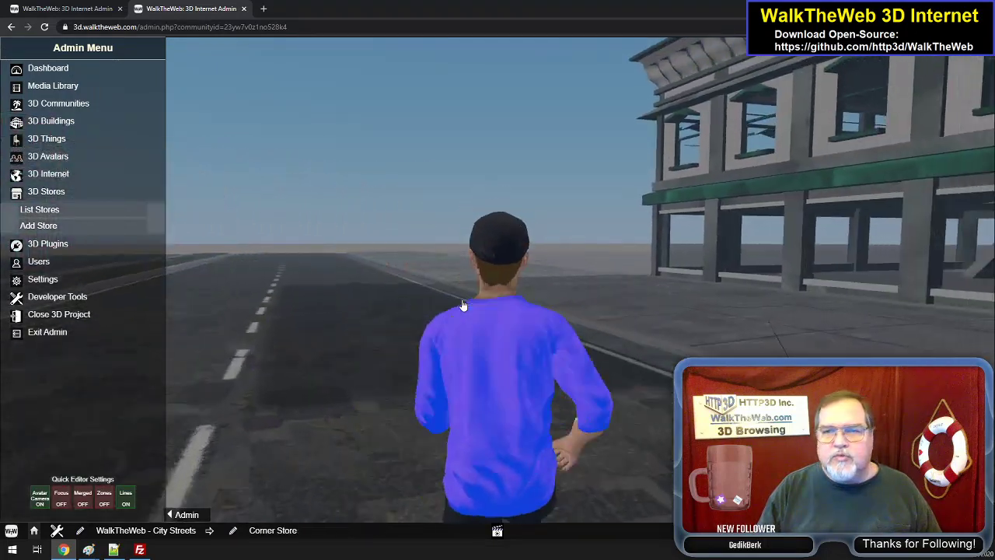
{"action": "key", "text": "Right"}
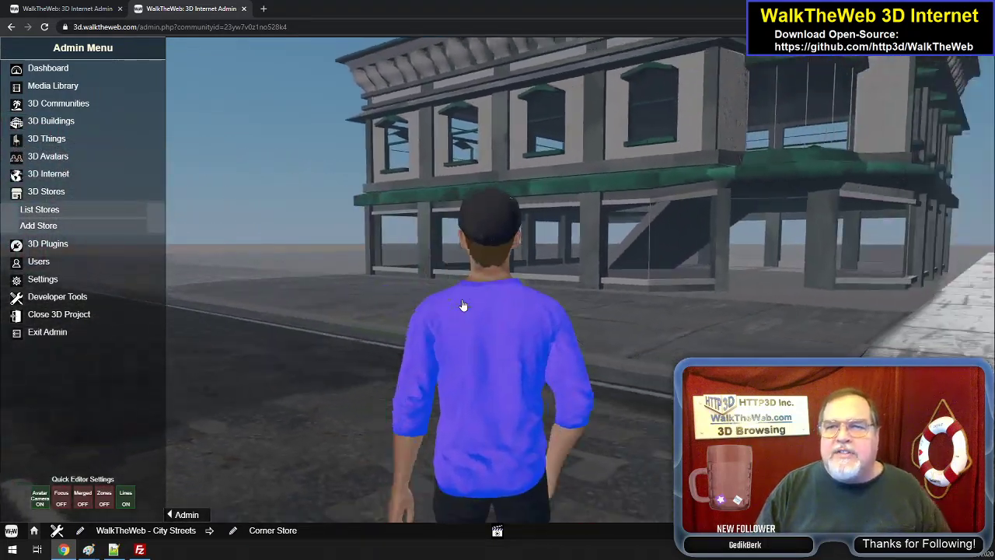
{"action": "key", "text": "Right"}
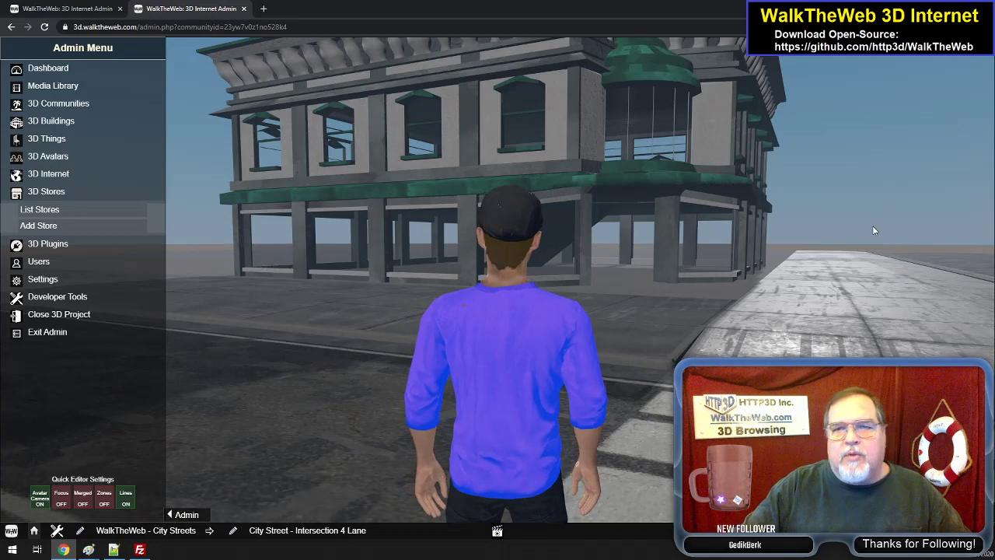
{"action": "key", "text": "Right"}
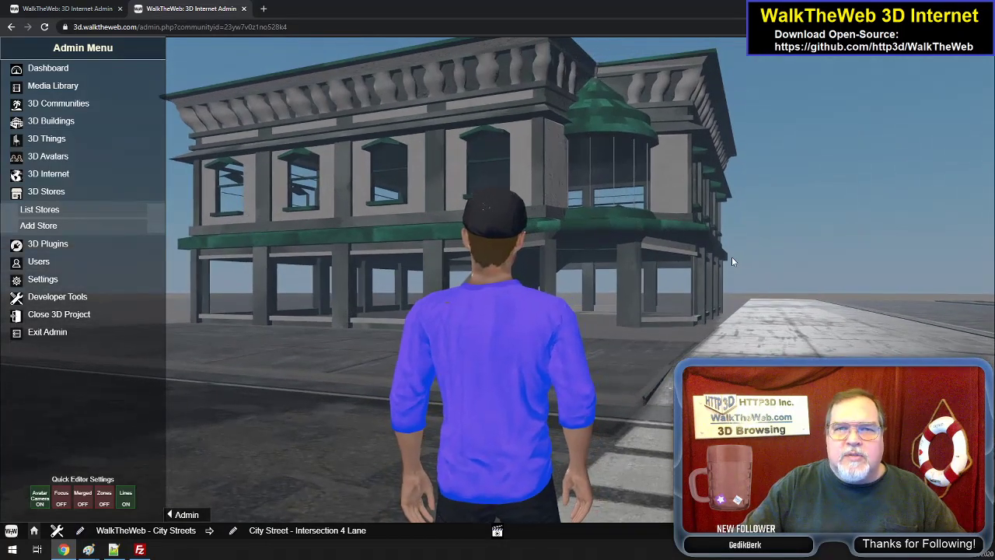
- Walk the avatar down the street away from the Corner Store, past the Dual Store, to the Coffee Corner Shop
{"action": "key", "text": "Left"}
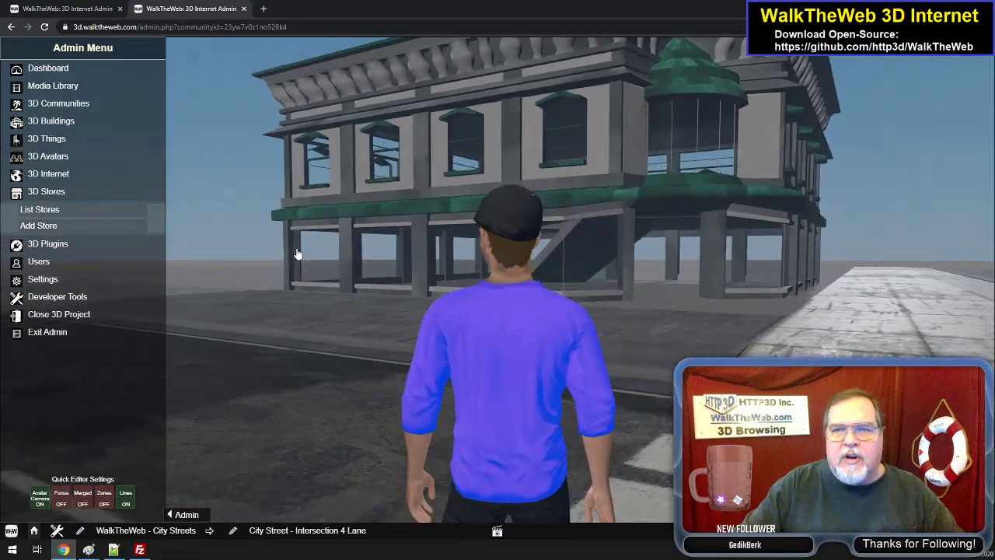
{"action": "key", "text": "Left"}
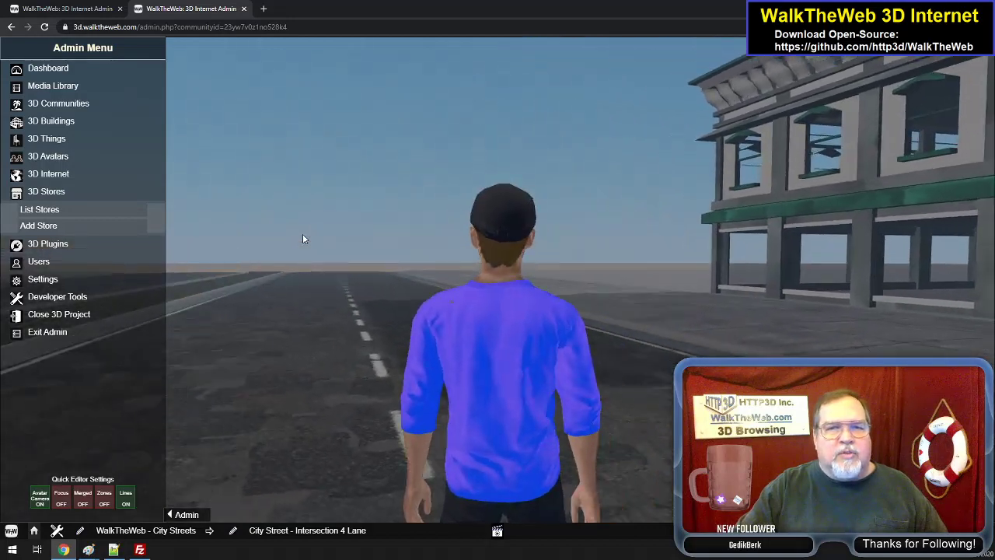
{"action": "key", "text": "Up"}
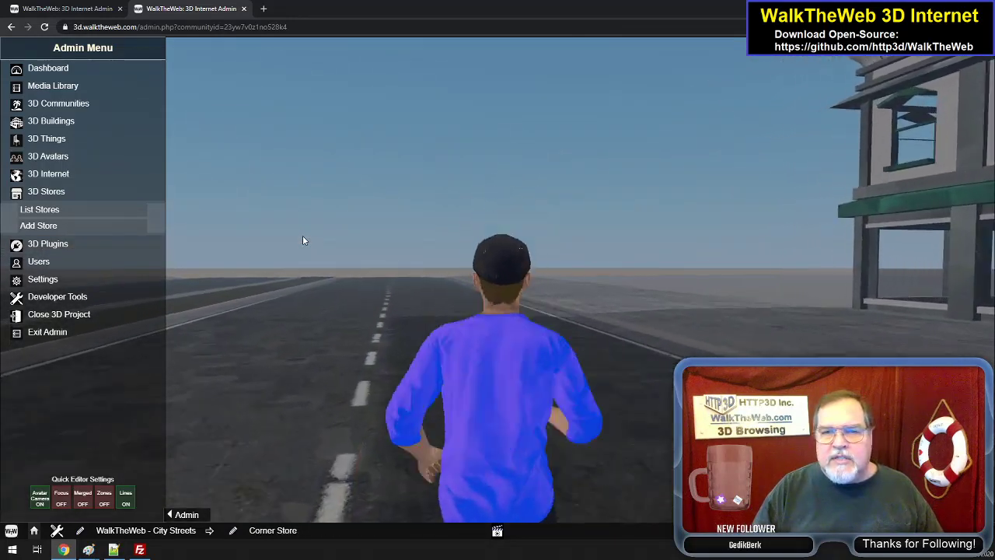
{"action": "key", "text": "Up"}
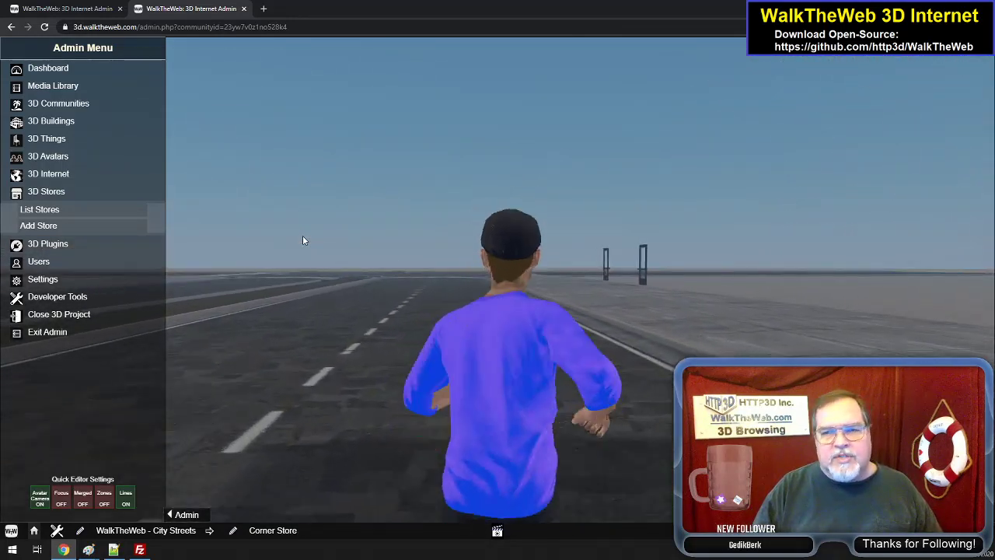
{"action": "key", "text": "Up"}
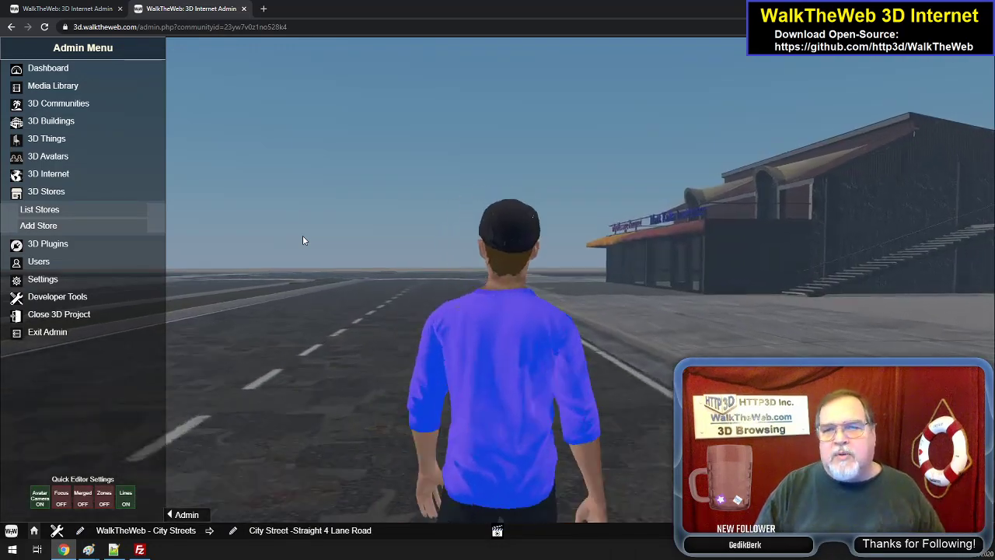
{"action": "key", "text": "Up"}
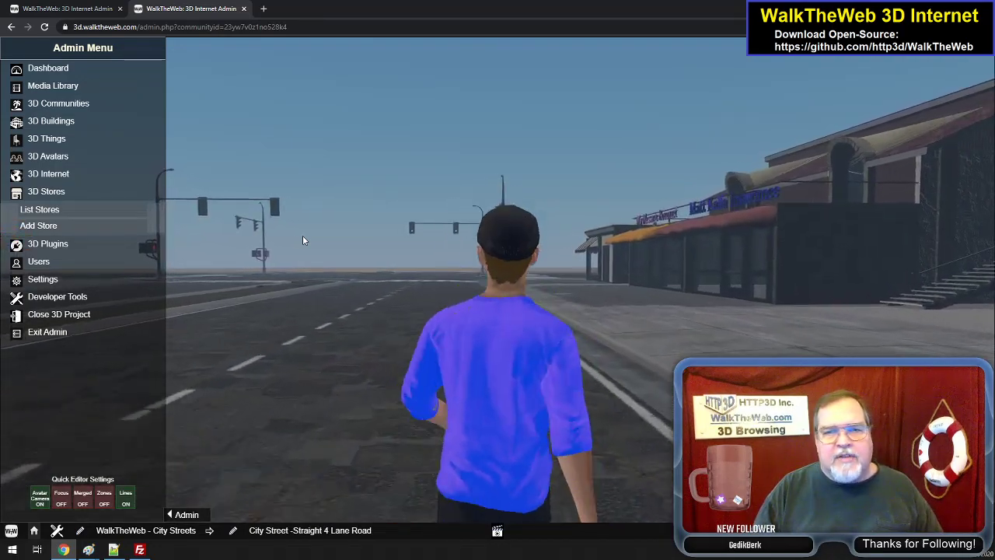
{"action": "key", "text": "Up"}
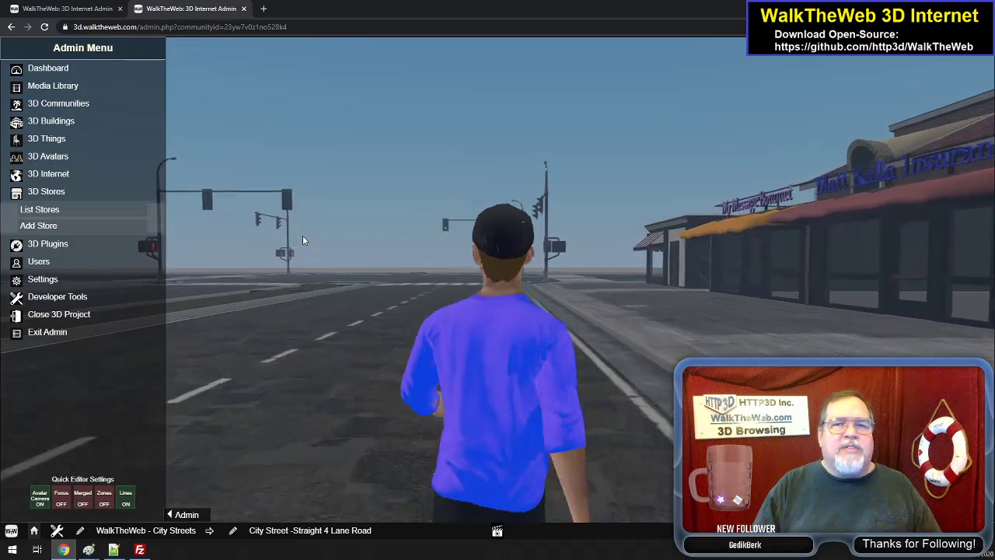
{"action": "key", "text": "Up"}
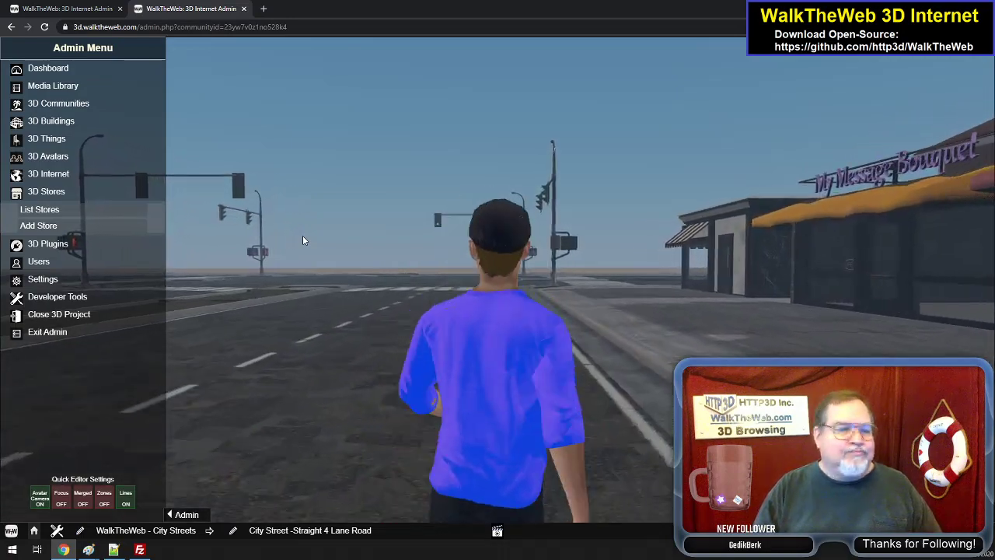
{"action": "key", "text": "Up"}
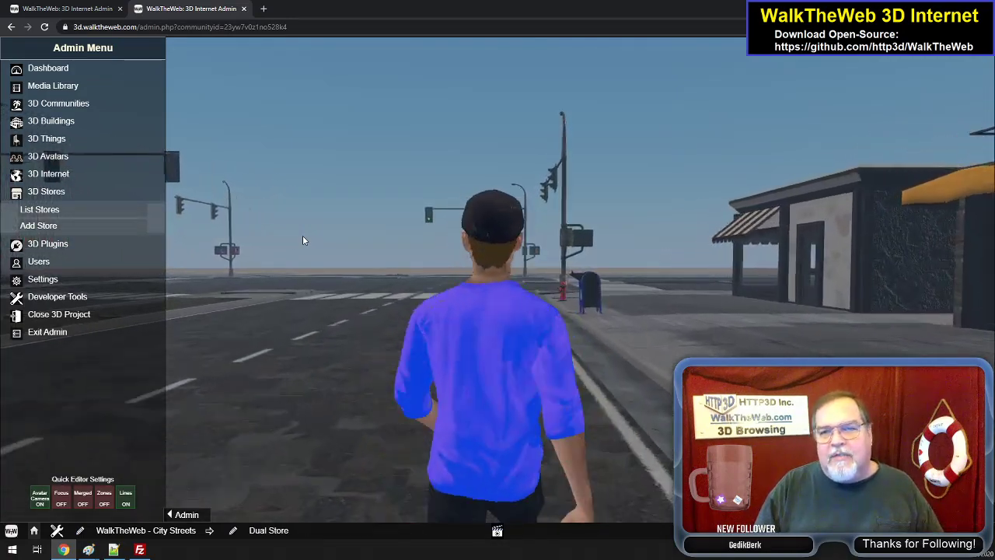
{"action": "key", "text": "Up"}
- Approach the Coffee Corner Shop's side door from the street and enter the shop
{"action": "key", "text": "Right"}
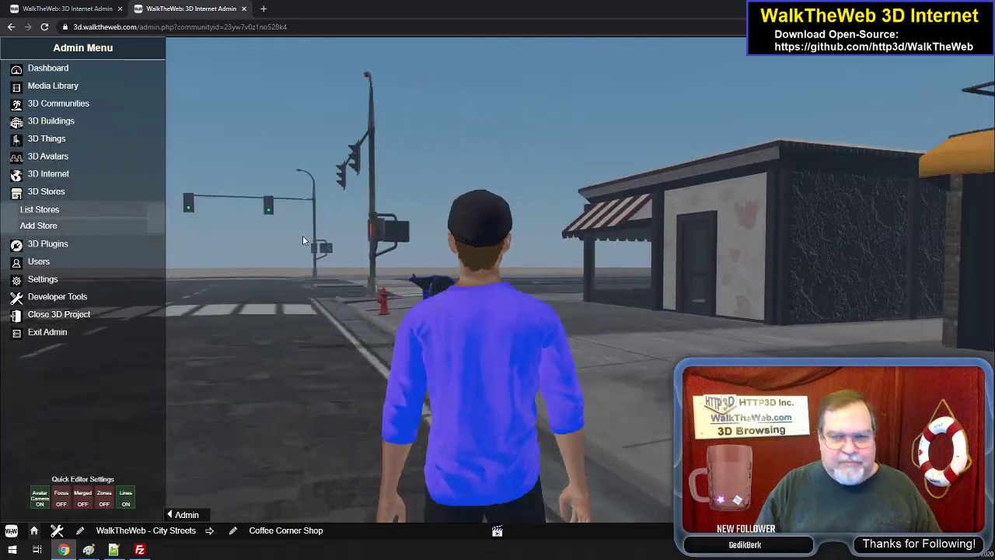
{"action": "key", "text": "Up"}
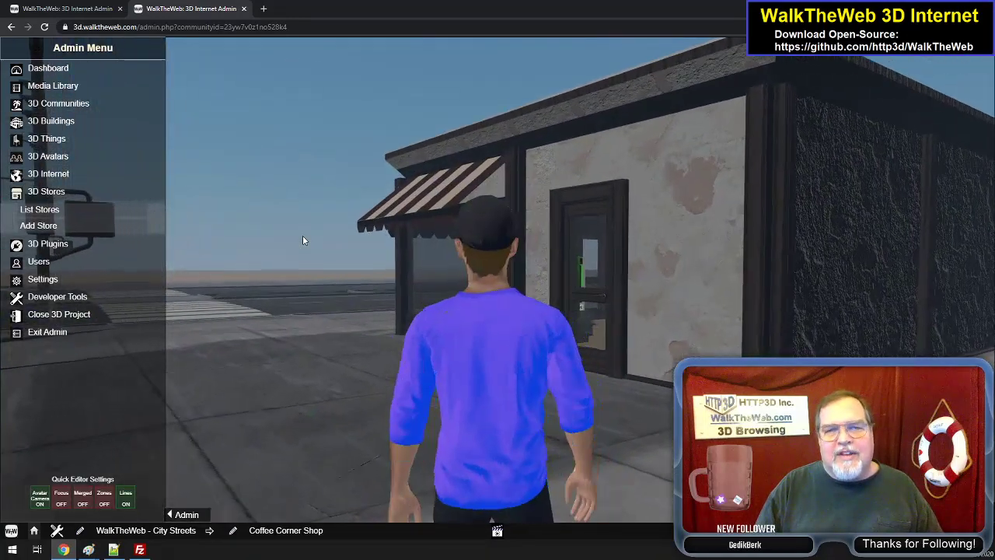
{"action": "key", "text": "Up"}
{"action": "key", "text": "Right"}
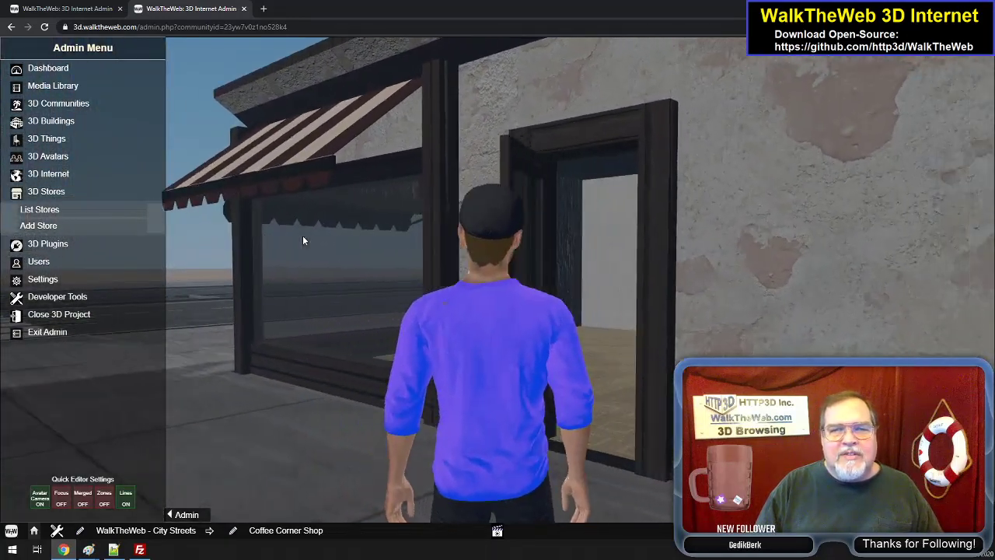
{"action": "key", "text": "Up"}
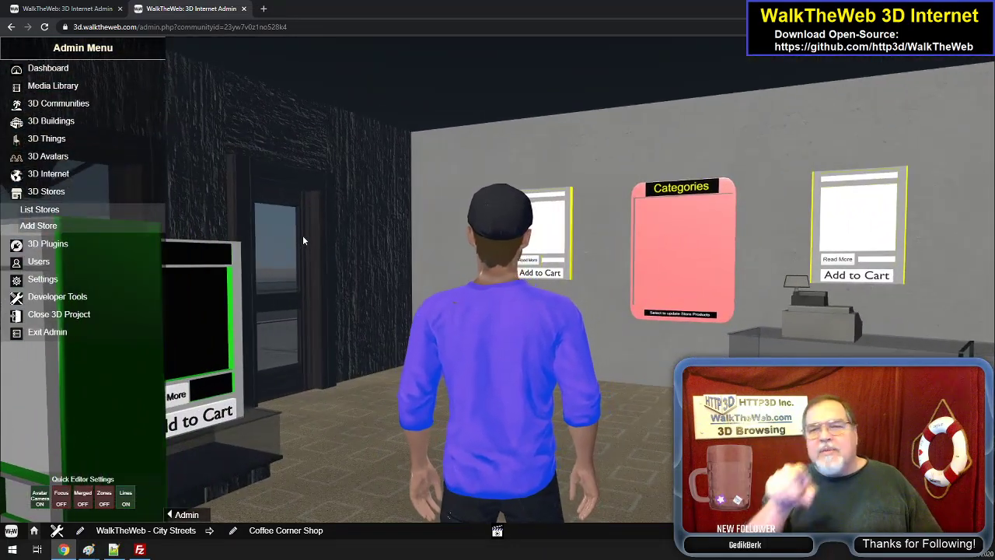
- Walk through the Coffee Corner Shop and leave by its other door to the crosswalk at the intersection
{"action": "key", "text": "Left"}
{"action": "key", "text": "Up"}
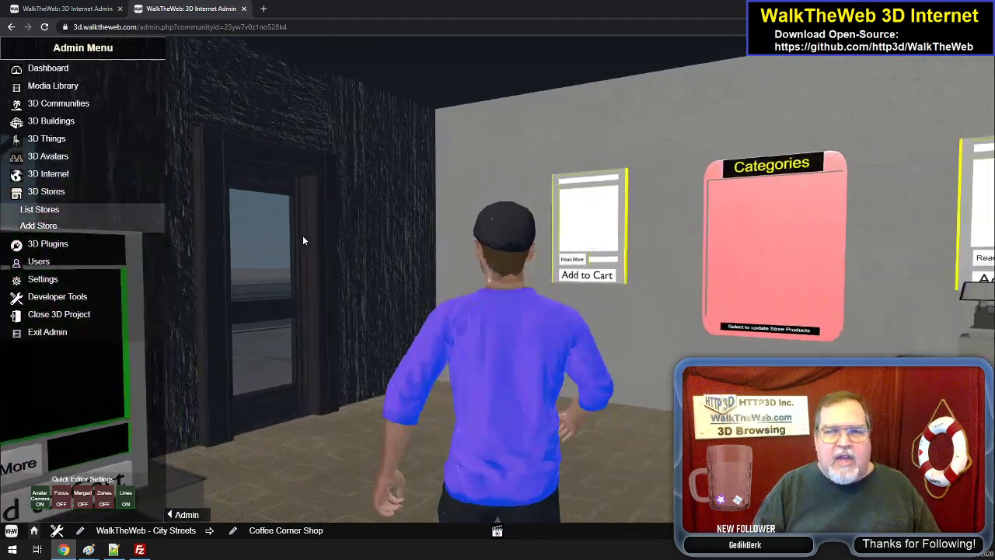
{"action": "key", "text": "Up"}
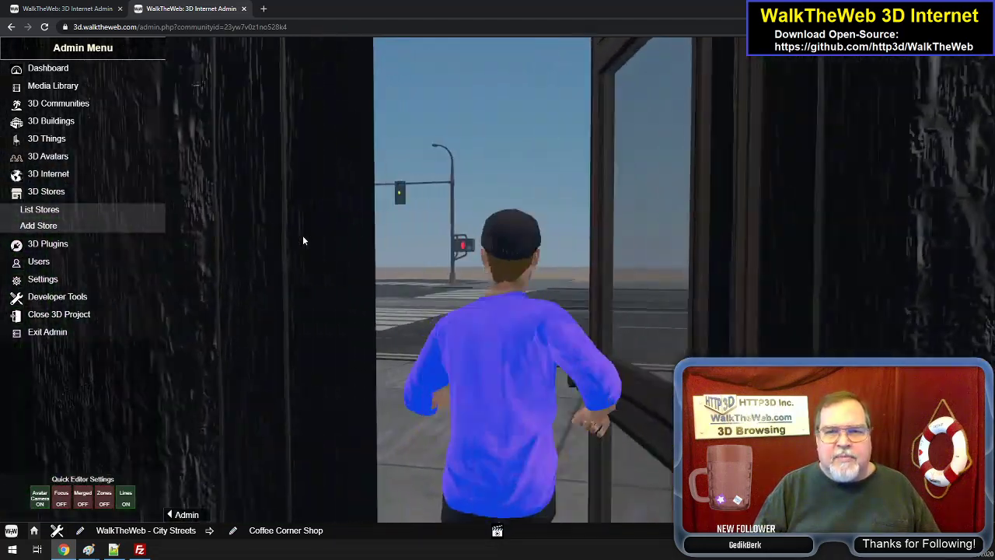
{"action": "key", "text": "Left"}
{"action": "key", "text": "Up"}
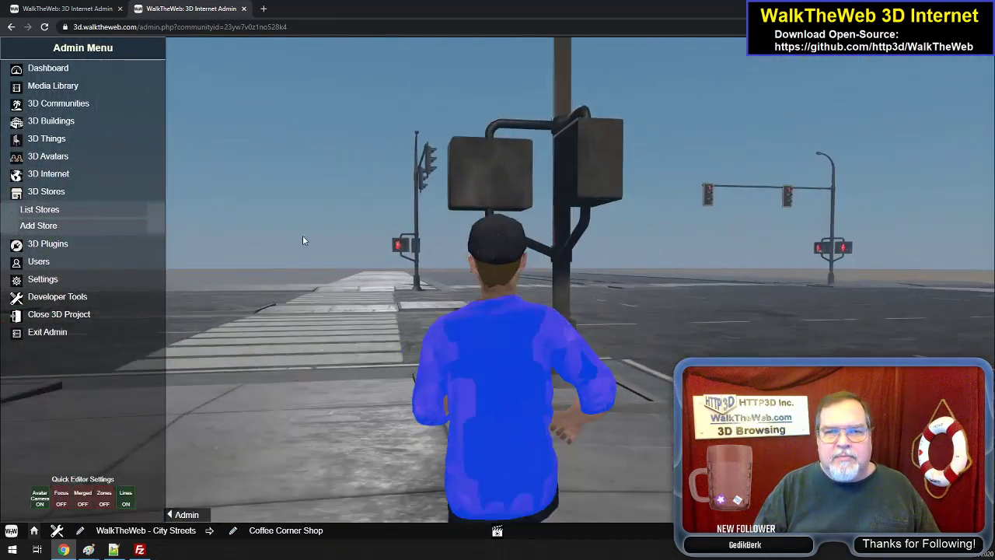
- Walk the avatar from the Coffee Corner Shop corner over the crosswalk to the Arcade and its cart vendor
{"action": "key", "text": "Up"}
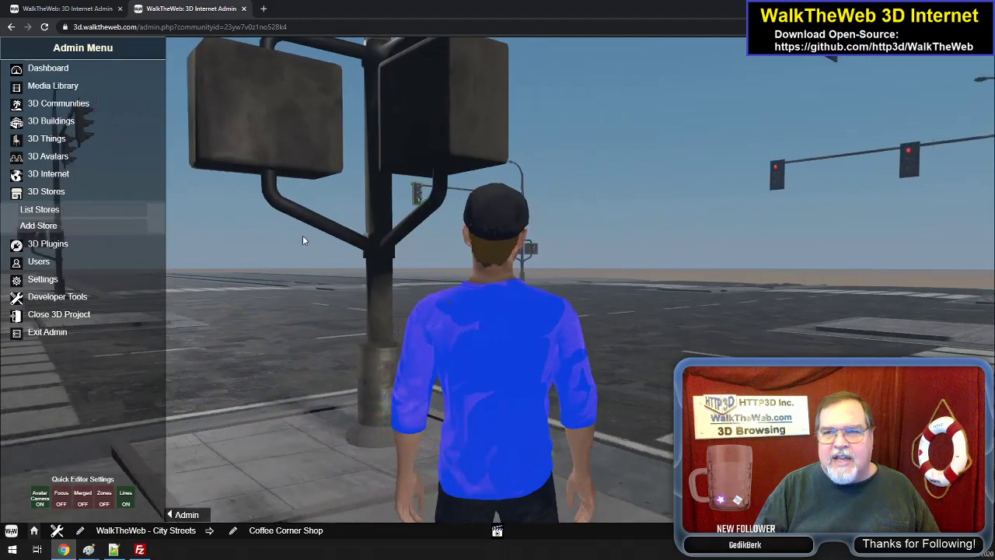
{"action": "key", "text": "Right"}
{"action": "key", "text": "Left"}
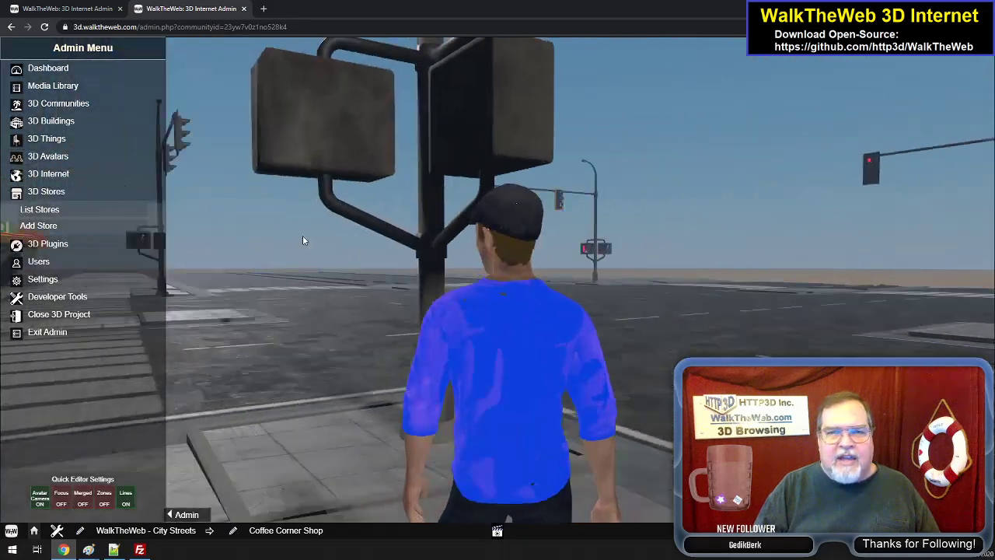
{"action": "key", "text": "Up"}
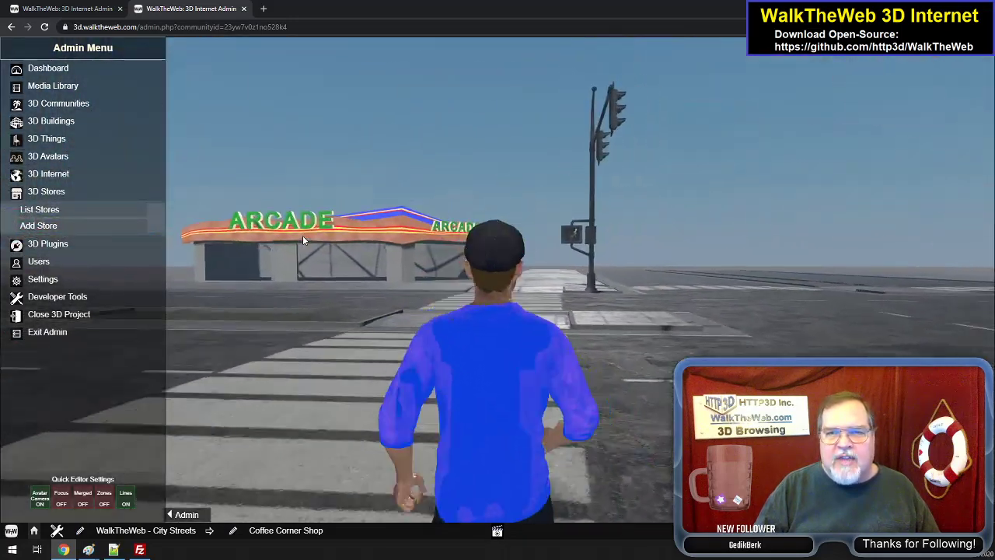
{"action": "key", "text": "Up"}
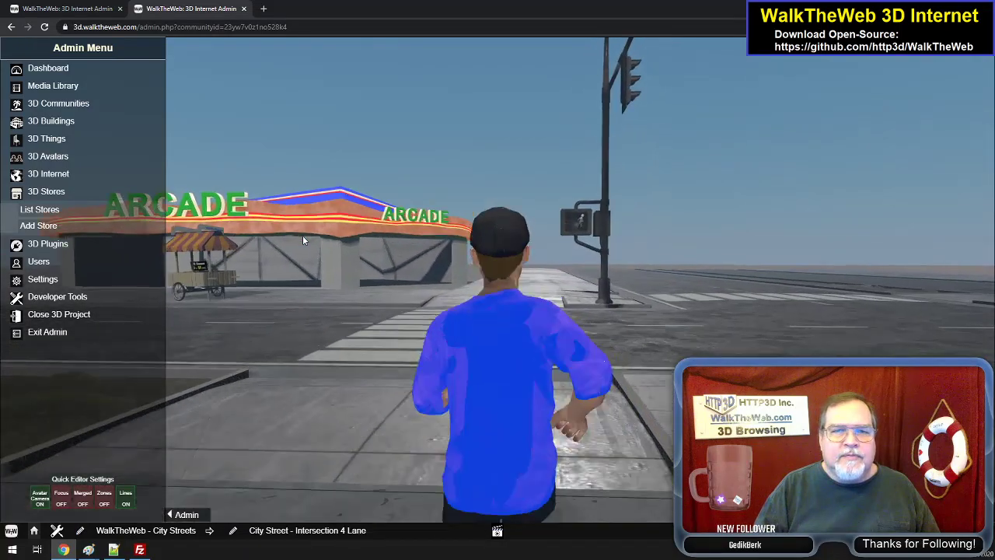
{"action": "key", "text": "Up"}
{"action": "key", "text": "Left"}
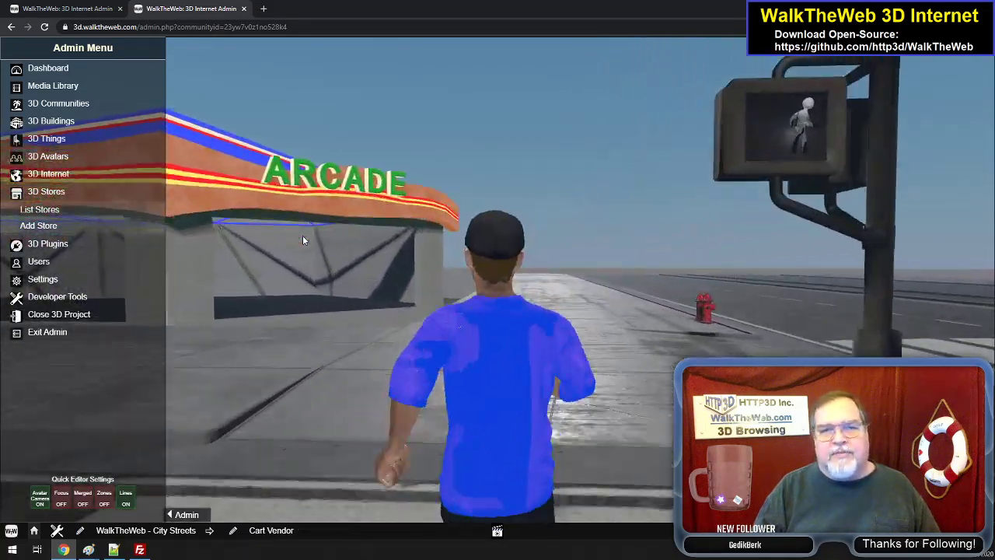
- Turn around at the Arcade corner, view the opposite stores, and cross back to the Coffee Corner Shop's corner
{"action": "key", "text": "Left"}
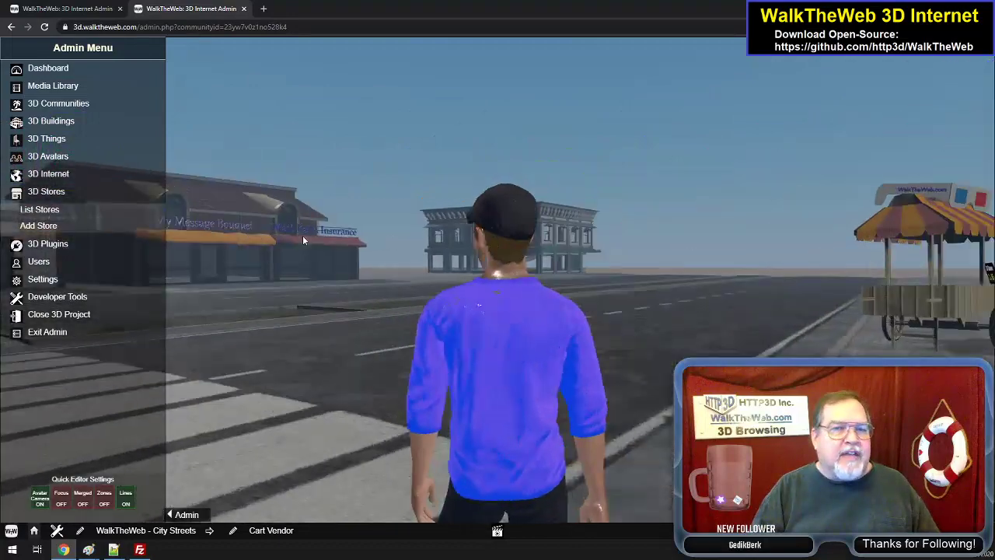
{"action": "key", "text": "Left"}
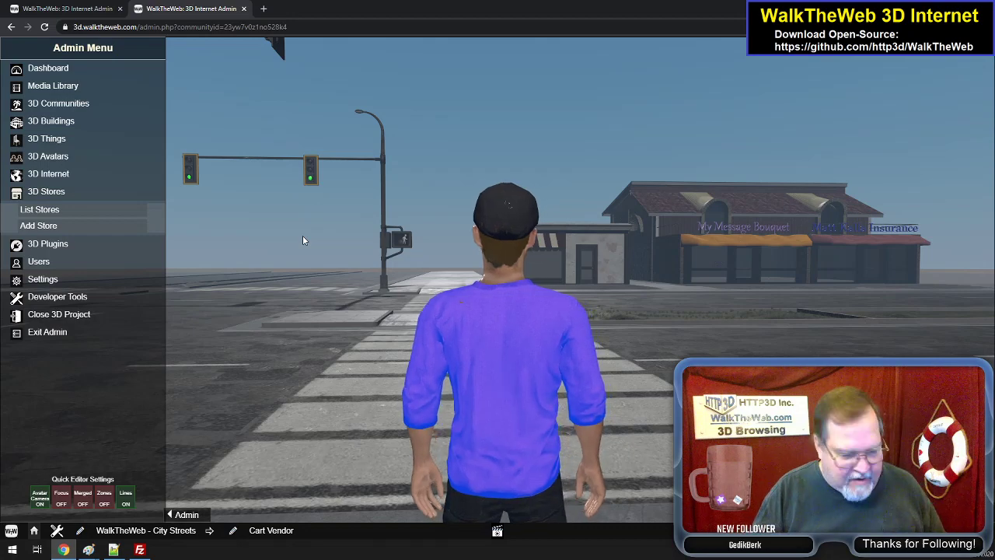
{"action": "key", "text": "Up"}
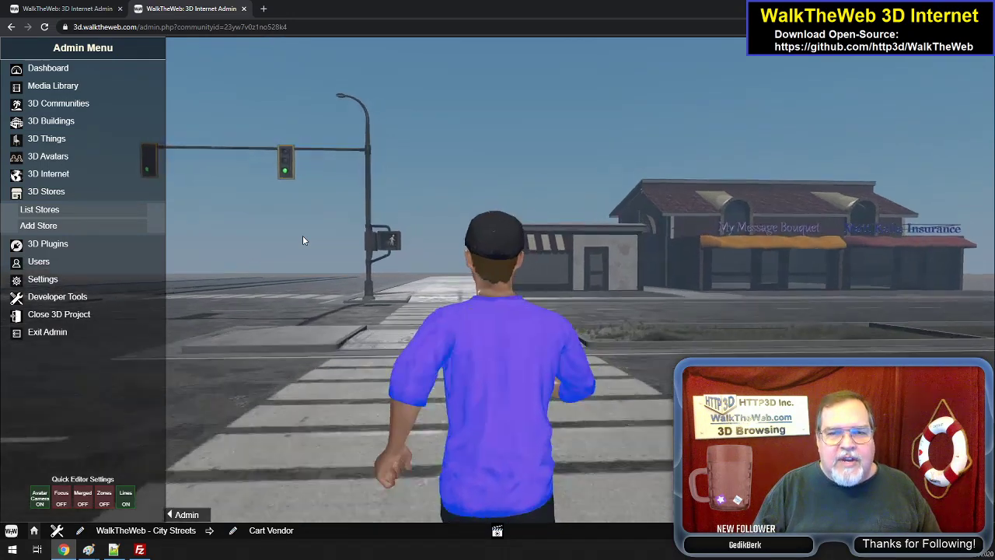
{"action": "key", "text": "Up"}
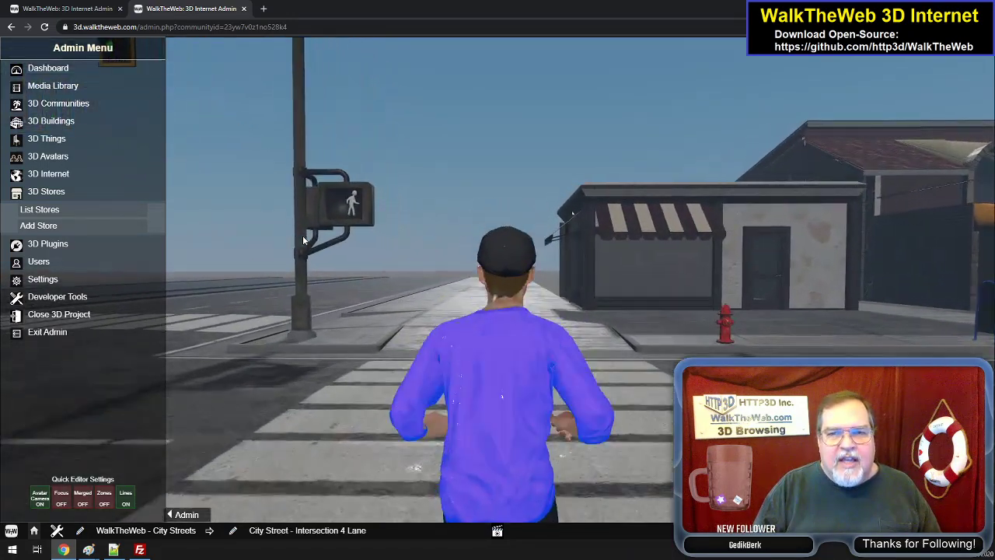
{"action": "key", "text": "Left"}
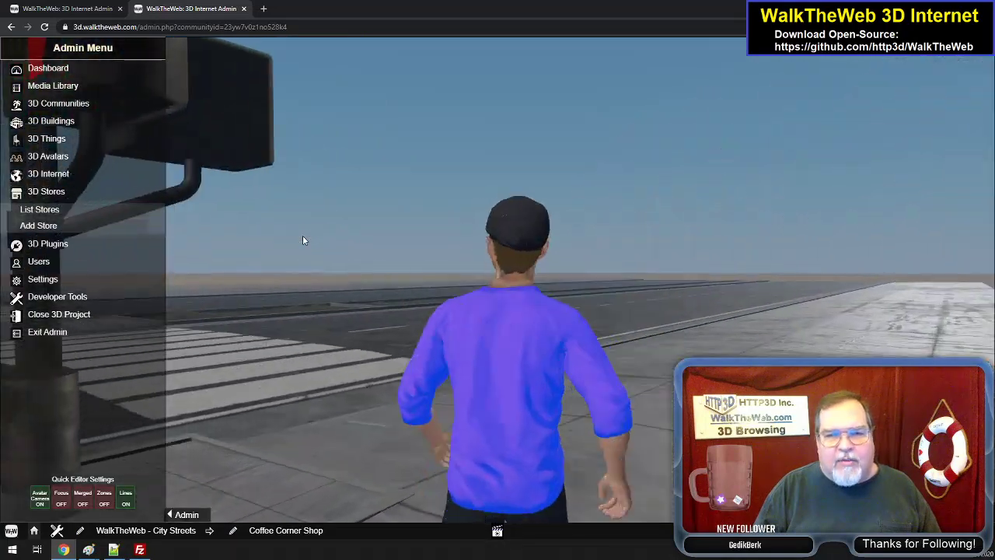
- Cross the adjoining crosswalk from the Coffee Corner Shop to the empty corner with the two fire hydrants
{"action": "key", "text": "Up"}
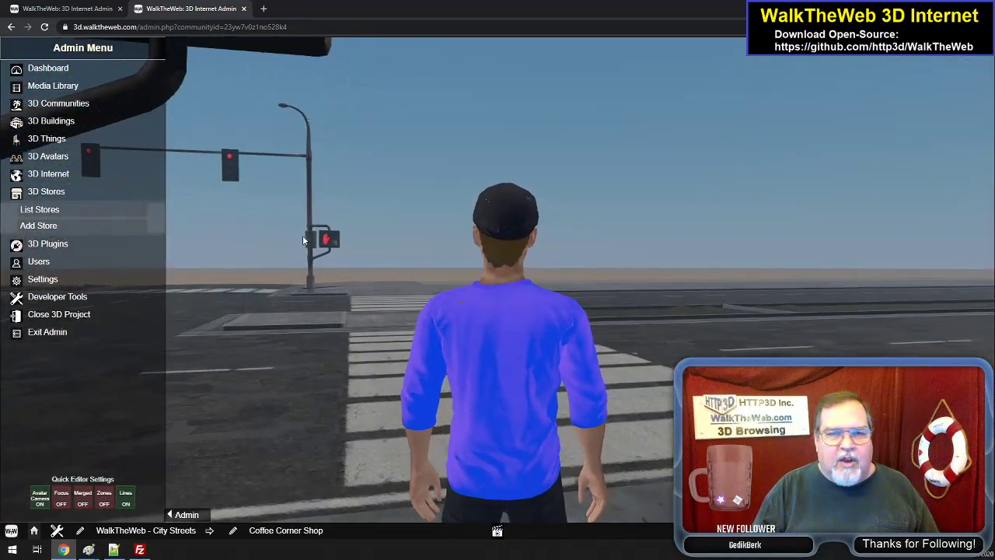
{"action": "key", "text": "Up"}
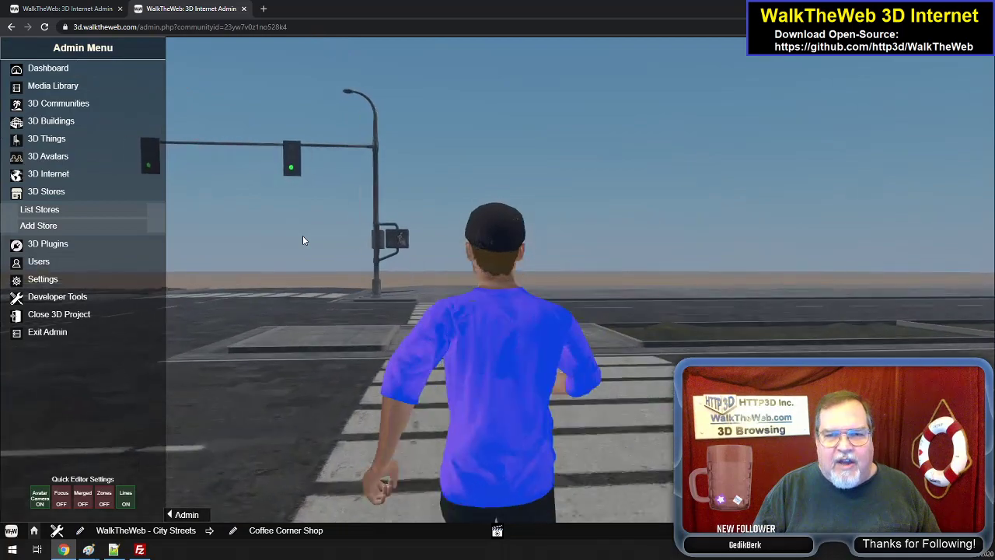
{"action": "key", "text": "Up"}
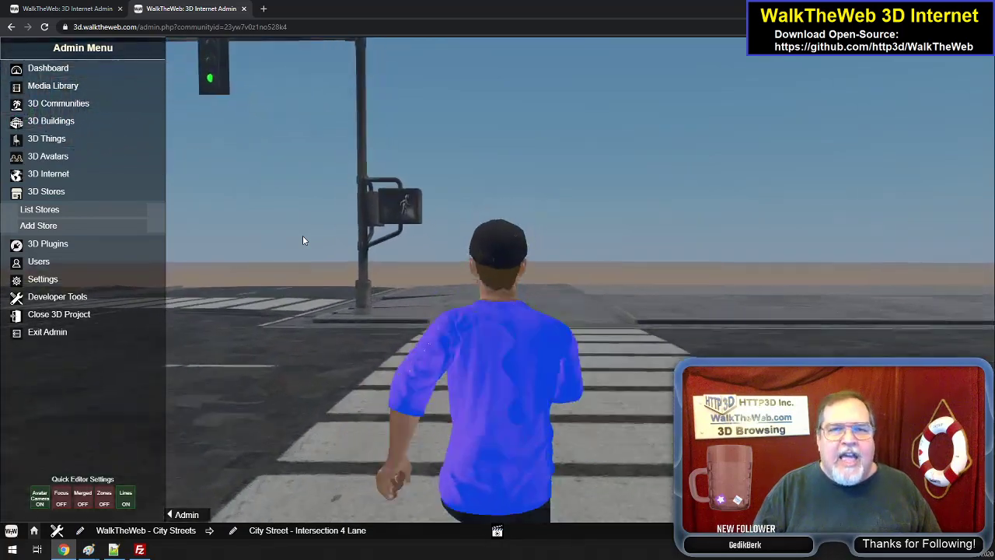
{"action": "key", "text": "Up"}
{"action": "key", "text": "Left"}
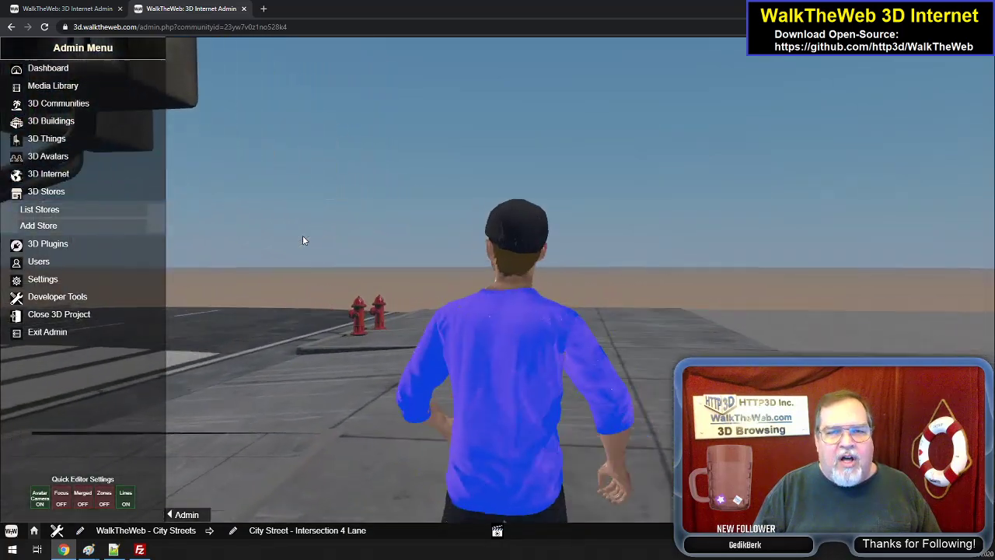
- Face the next crosswalk from the empty corner and walk over it to the remaining corner of the intersection
{"action": "key", "text": "Left"}
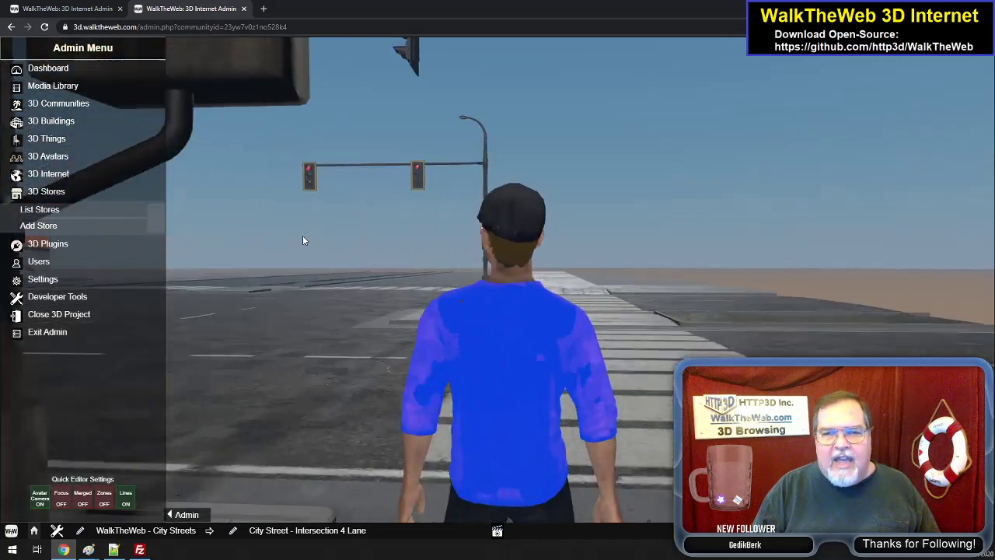
{"action": "key", "text": "Right"}
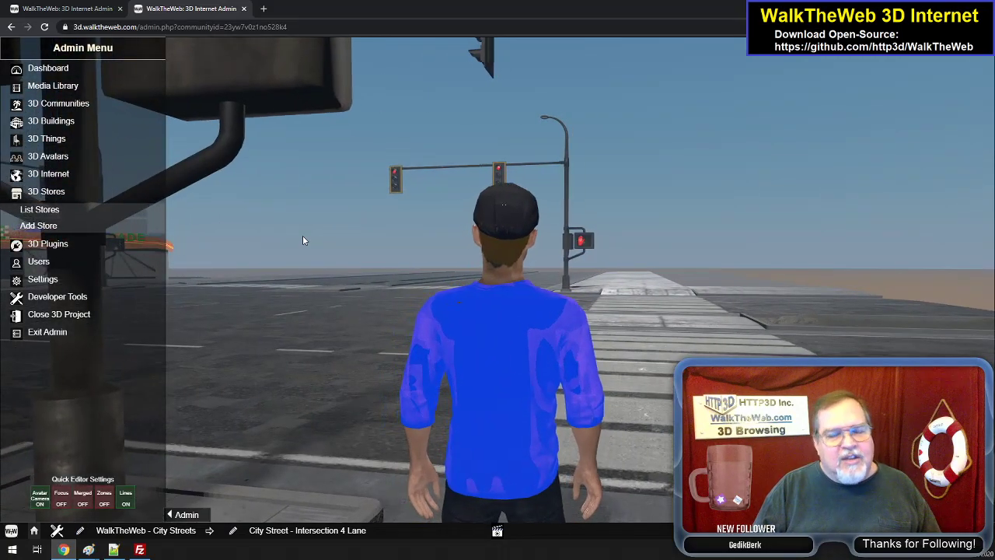
{"action": "key", "text": "Right"}
{"action": "key", "text": "Right"}
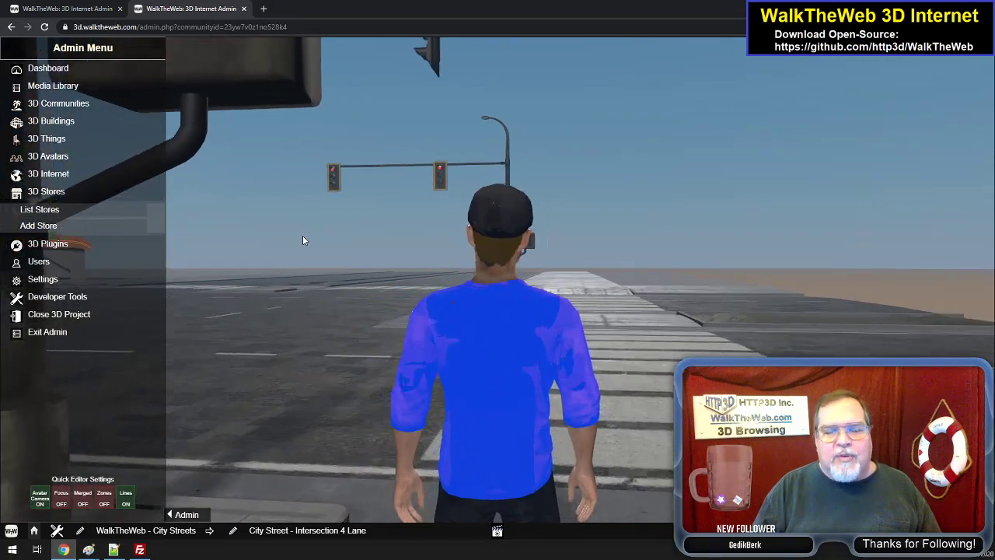
{"action": "key", "text": "Up"}
{"action": "key", "text": "Left"}
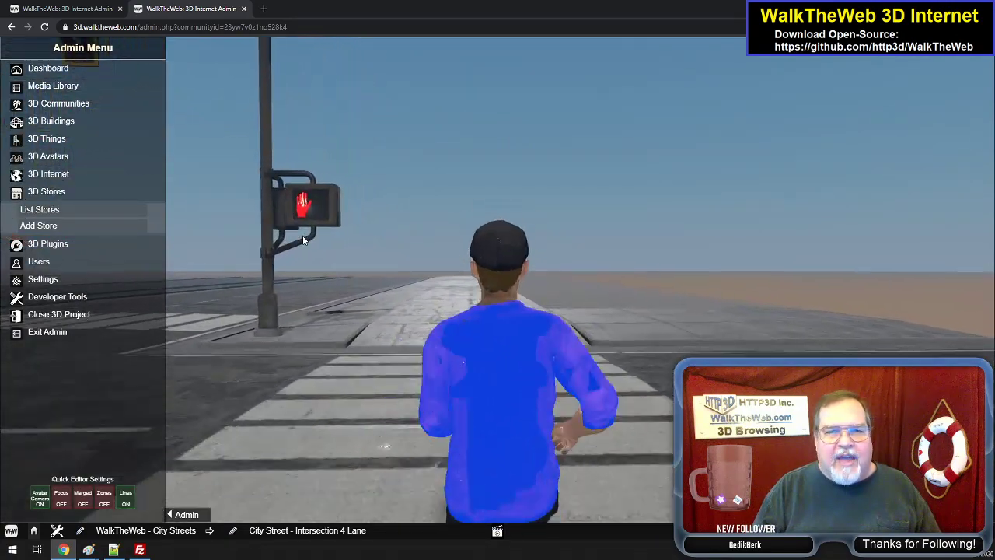
{"action": "key", "text": "Left"}
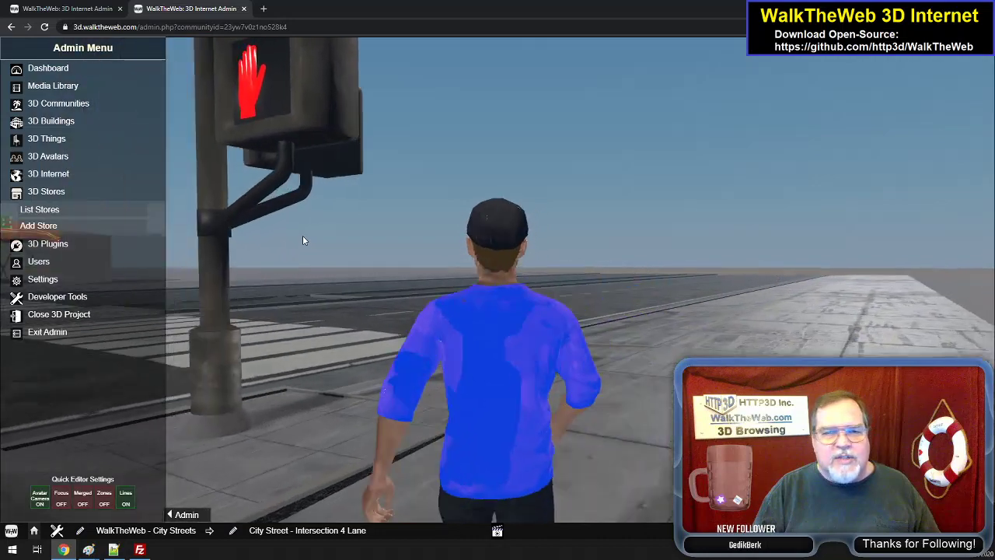
- Turn back and walk through the middle of the intersection to the two fire hydrants beside the Arcade
{"action": "key", "text": "Left"}
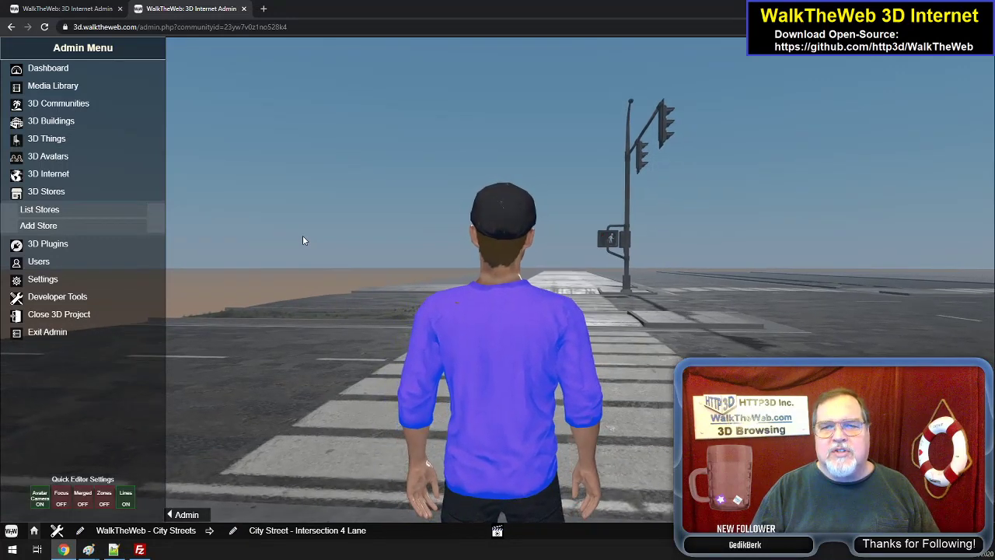
{"action": "key", "text": "Up"}
{"action": "key", "text": "Up"}
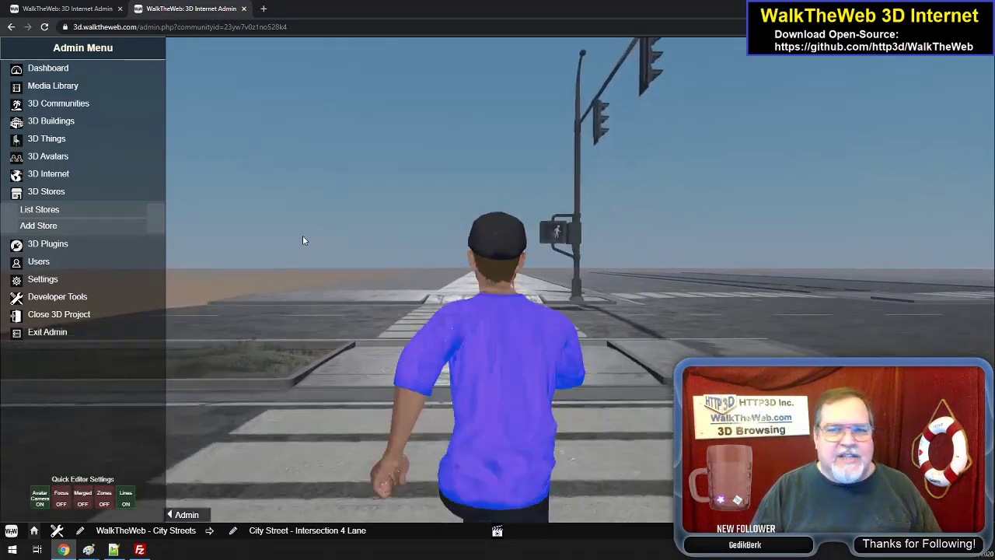
{"action": "key", "text": "Right"}
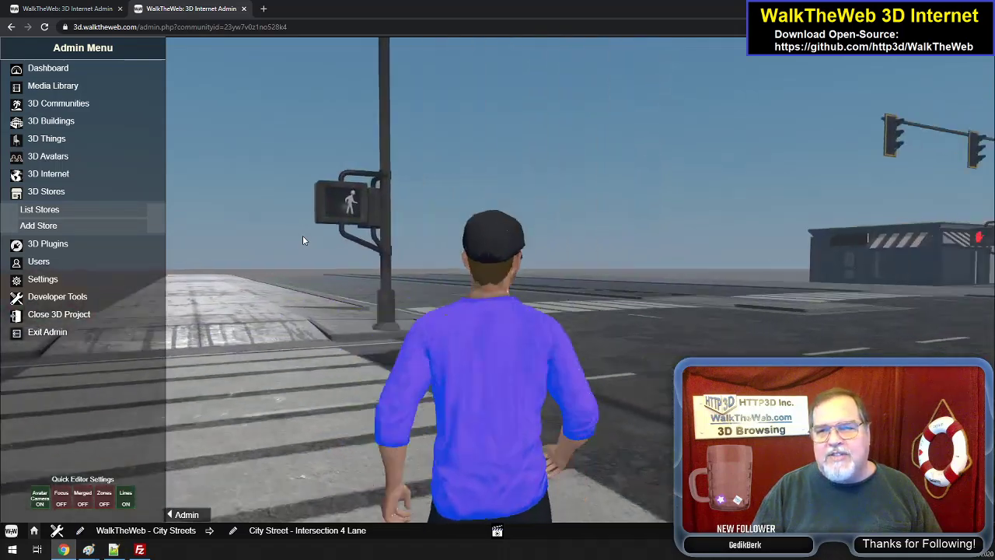
{"action": "key", "text": "Right"}
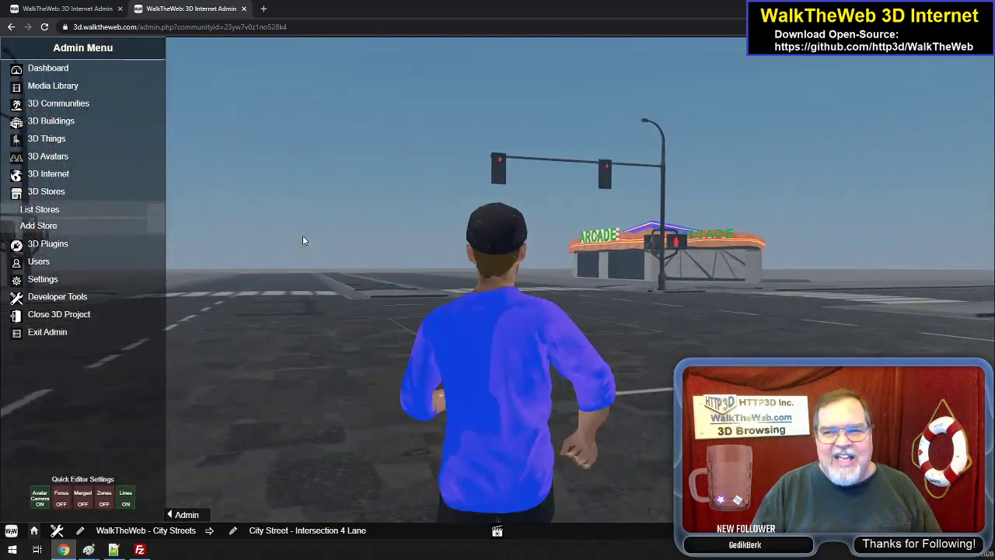
{"action": "key", "text": "Right"}
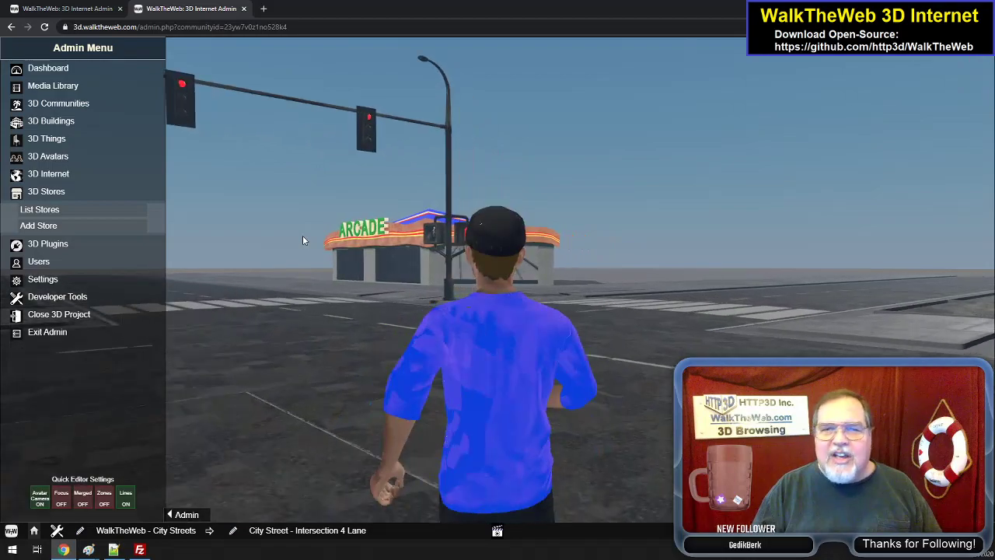
{"action": "key", "text": "Right"}
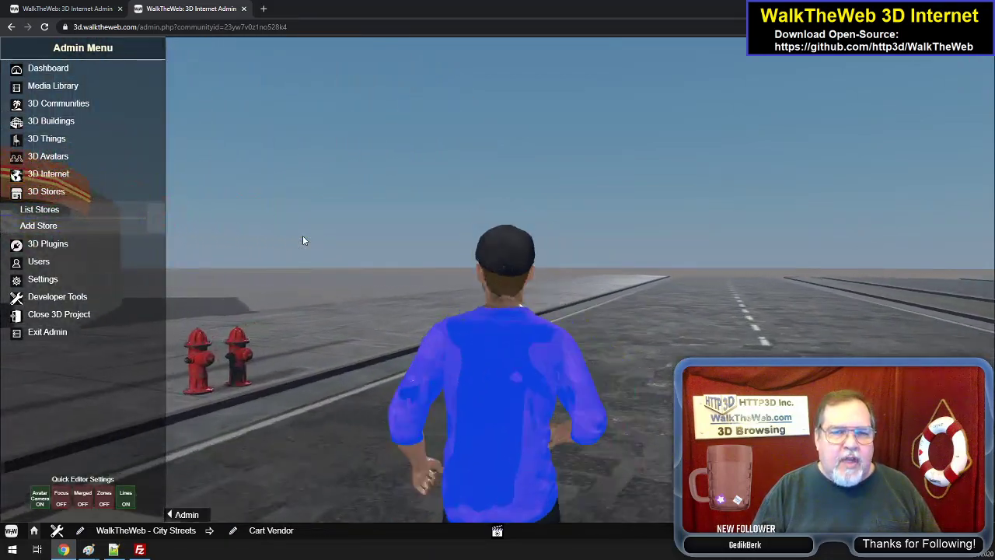
{"action": "key", "text": "Left"}
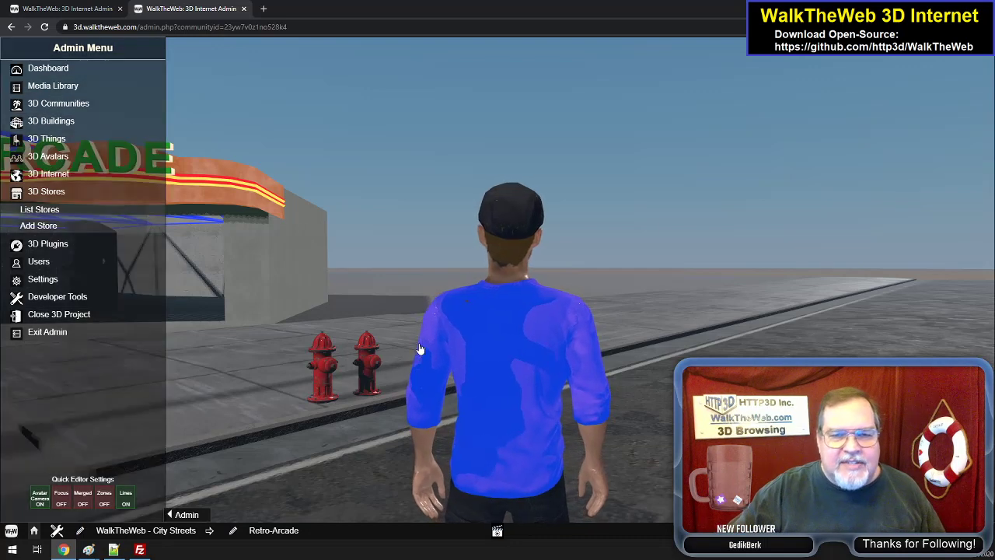
- Select the duplicate fire hydrant at Position Z -200.00 beside the Arcade and delete it
{"action": "left_click", "coordinate": [371, 364]}
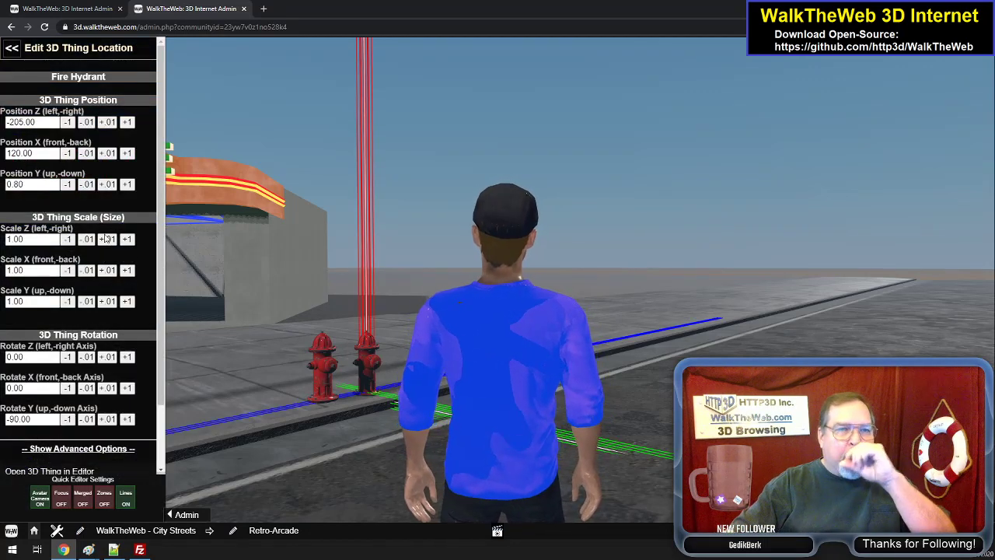
{"action": "left_click", "coordinate": [325, 371]}
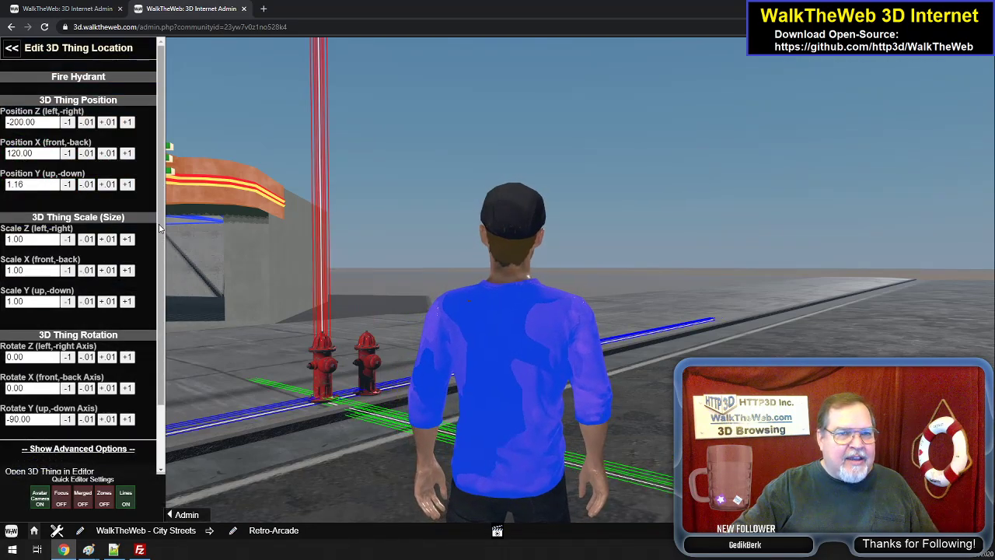
{"action": "scroll", "coordinate": [153, 356], "scroll_direction": "down", "scroll_amount": 2}
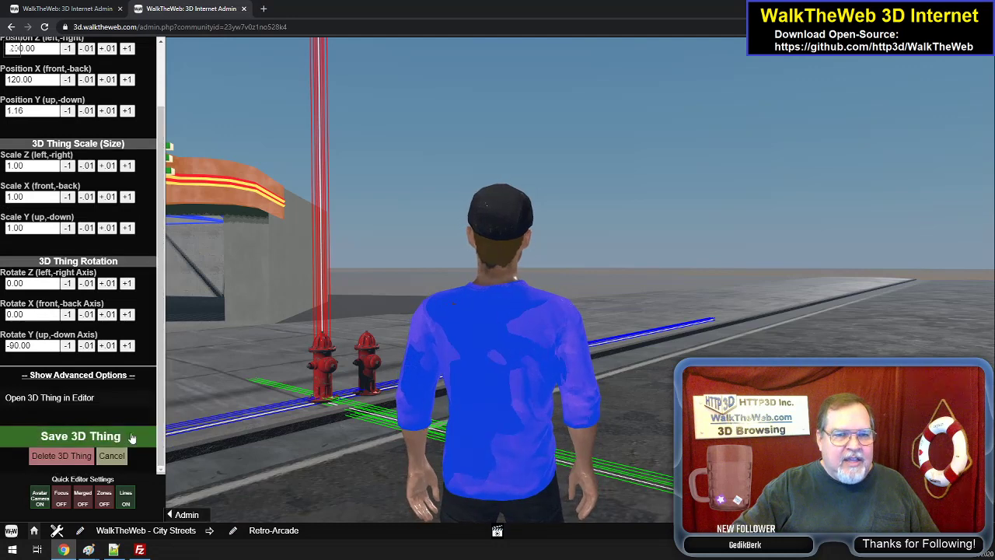
{"action": "left_click", "coordinate": [69, 461]}
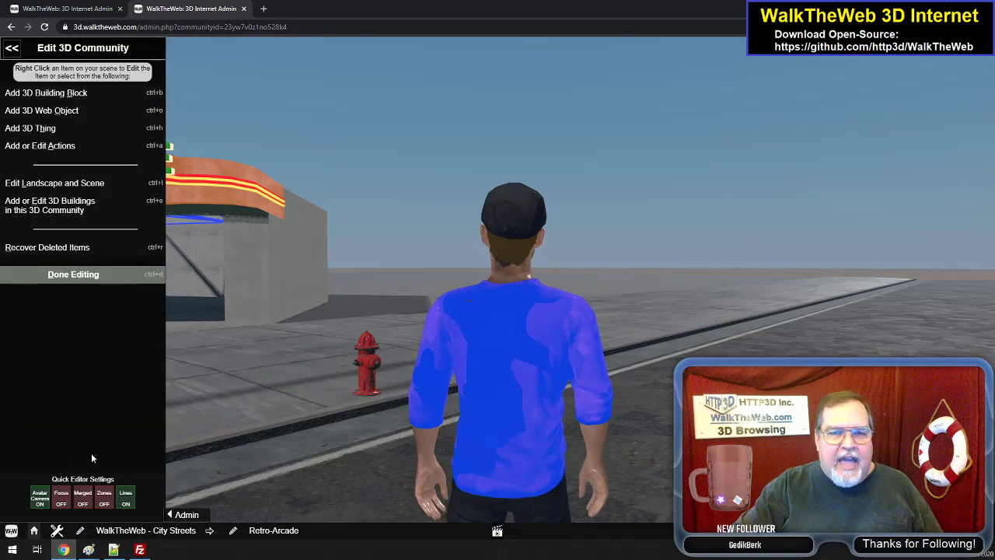
- Turn away from the Arcade and walk across the intersection to the two fire hydrants on the empty corner
{"action": "key", "text": "Left"}
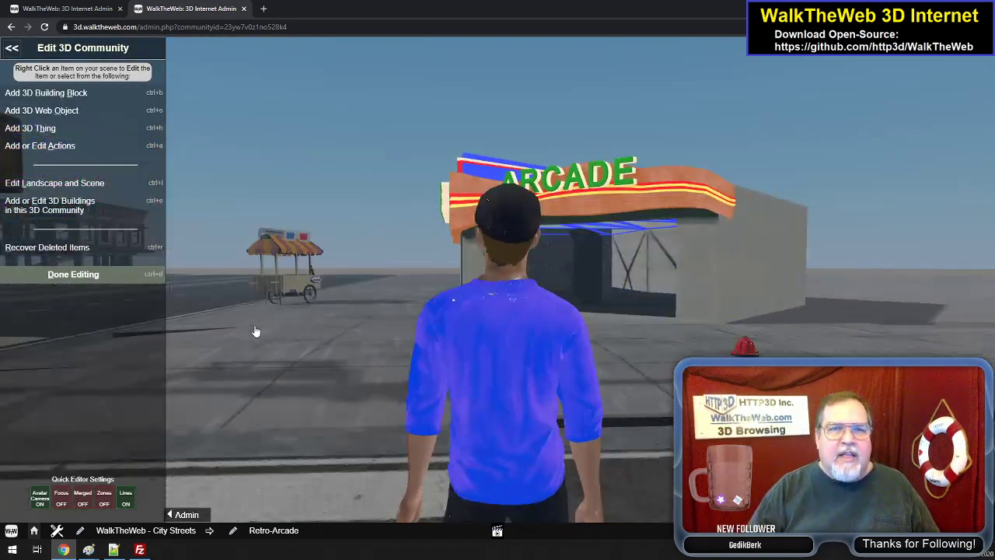
{"action": "key", "text": "Left"}
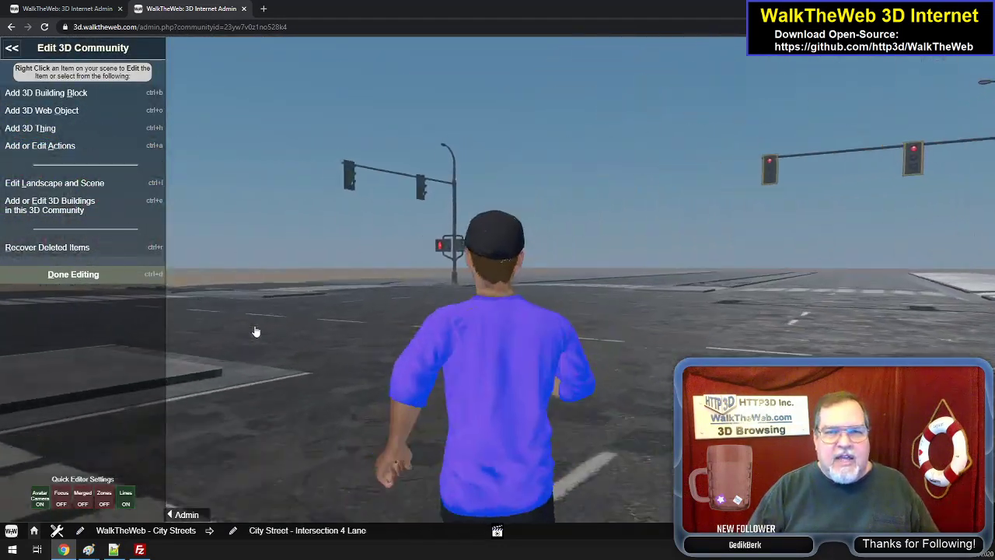
{"action": "key", "text": "Up"}
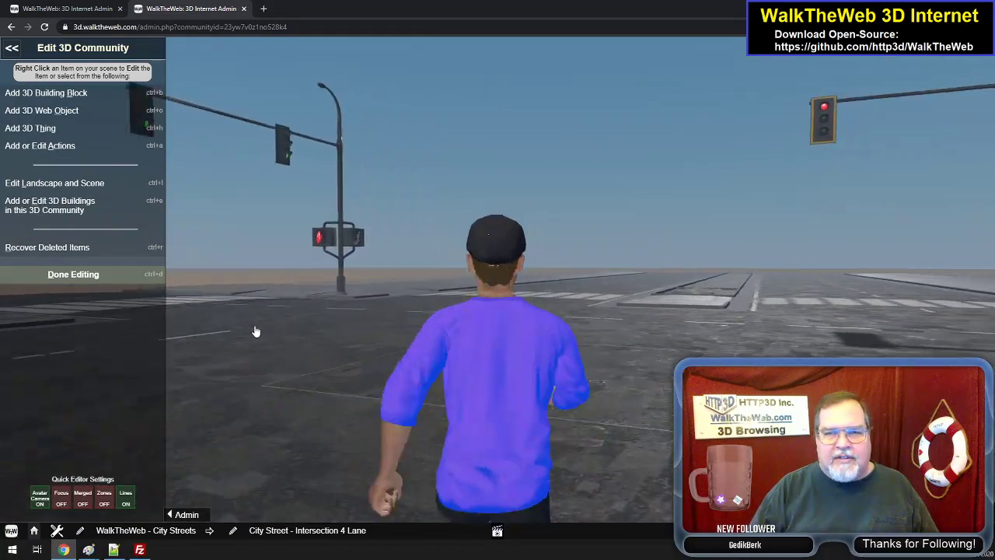
{"action": "key", "text": "Left"}
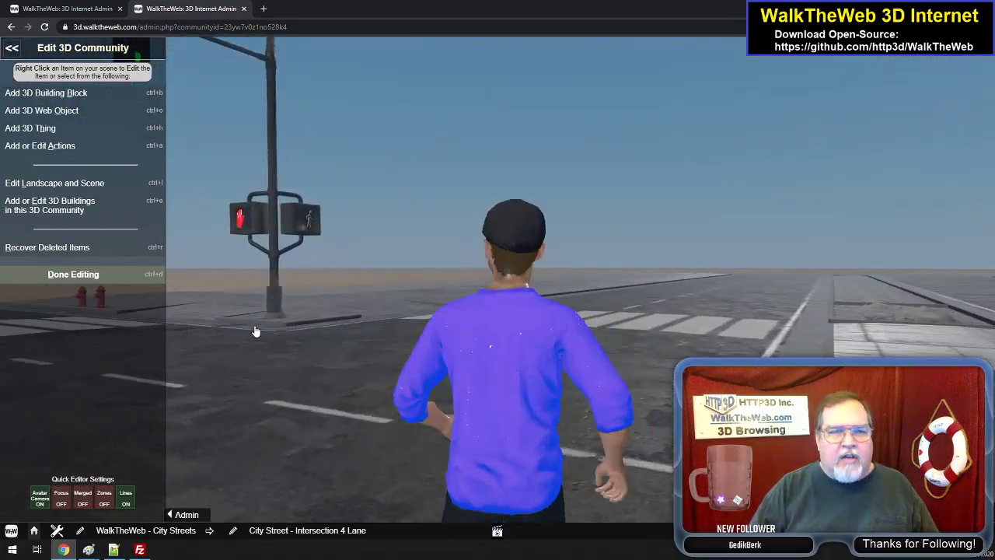
{"action": "key", "text": "Left"}
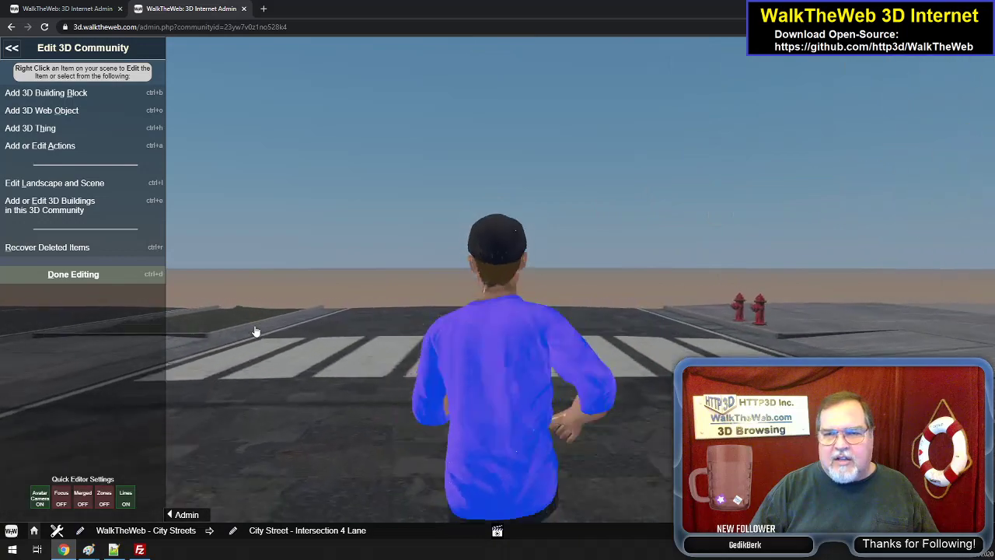
{"action": "key", "text": "Right"}
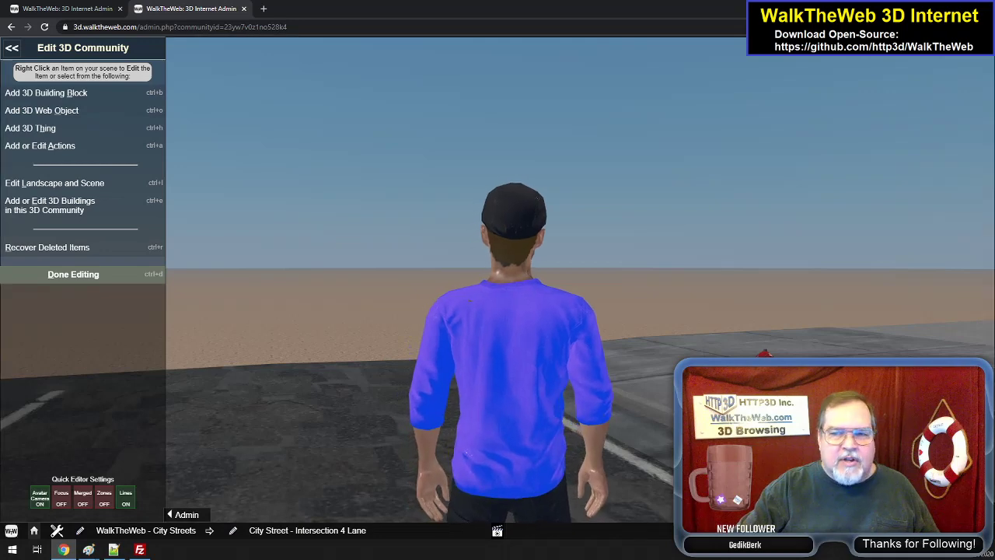
- Select the fire hydrant at Position Z 120.00 on the empty corner, close its form without saving, and finish editing the community
{"action": "right_click", "coordinate": [896, 460]}
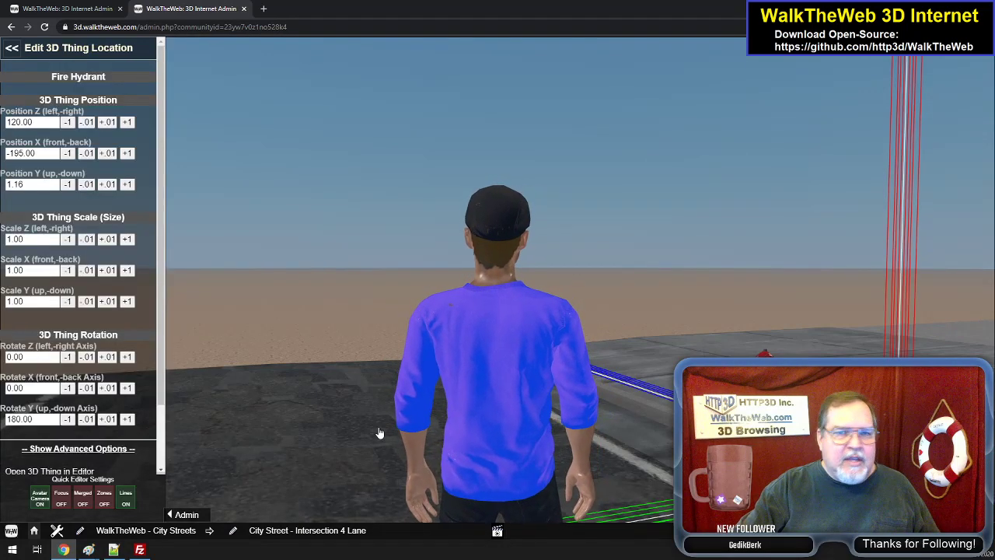
{"action": "scroll", "coordinate": [121, 437], "scroll_direction": "down", "scroll_amount": 1}
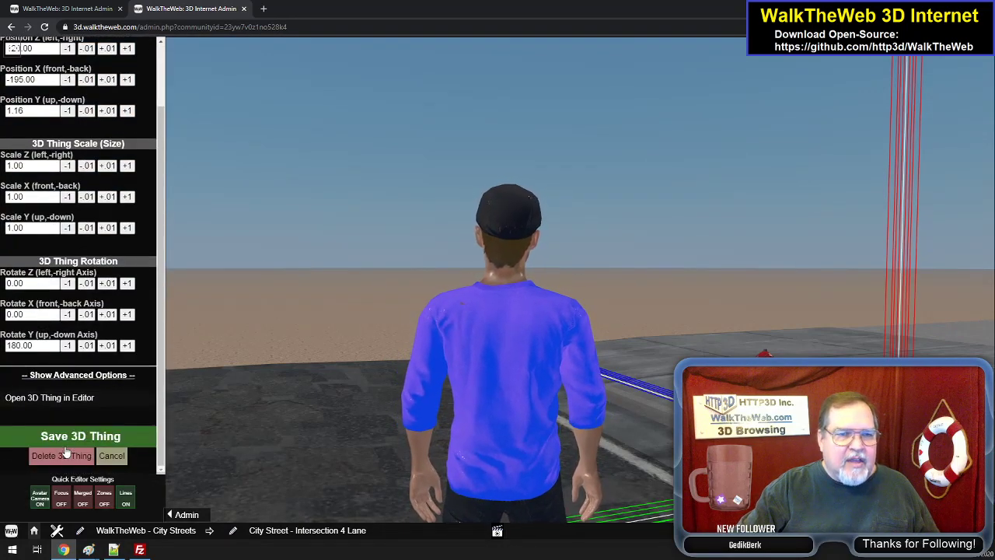
{"action": "left_click", "coordinate": [111, 456]}
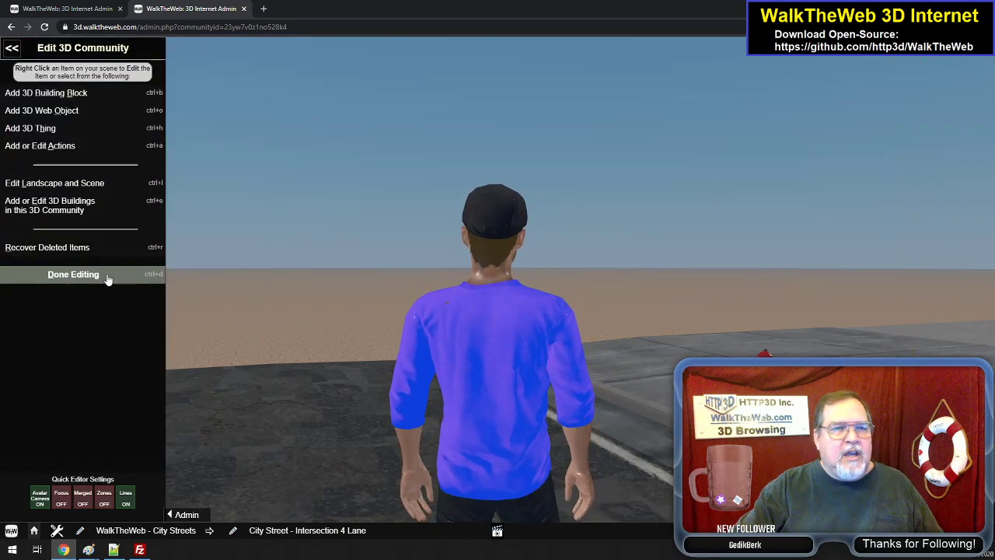
{"action": "left_click", "coordinate": [107, 275]}
- Turn around at the empty corner and walk back into the middle of the intersection, facing the street with My Message Bouquet
{"action": "key", "text": "Right"}
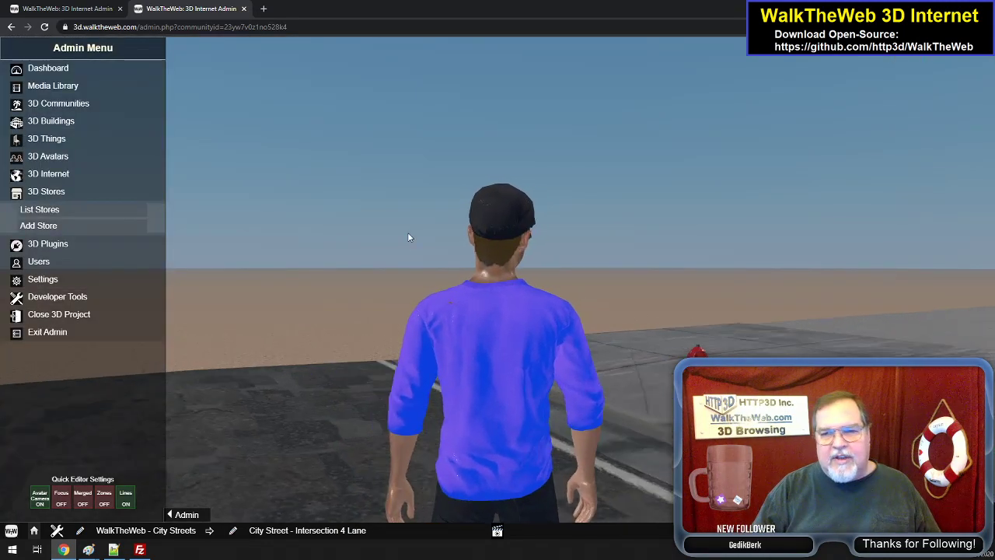
{"action": "key", "text": "Up"}
{"action": "key", "text": "Right"}
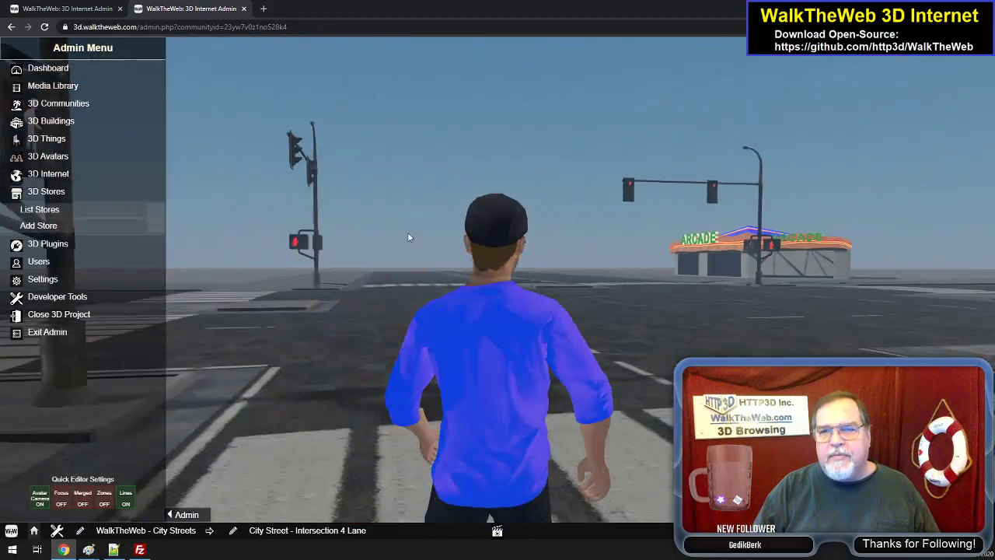
{"action": "key", "text": "Up"}
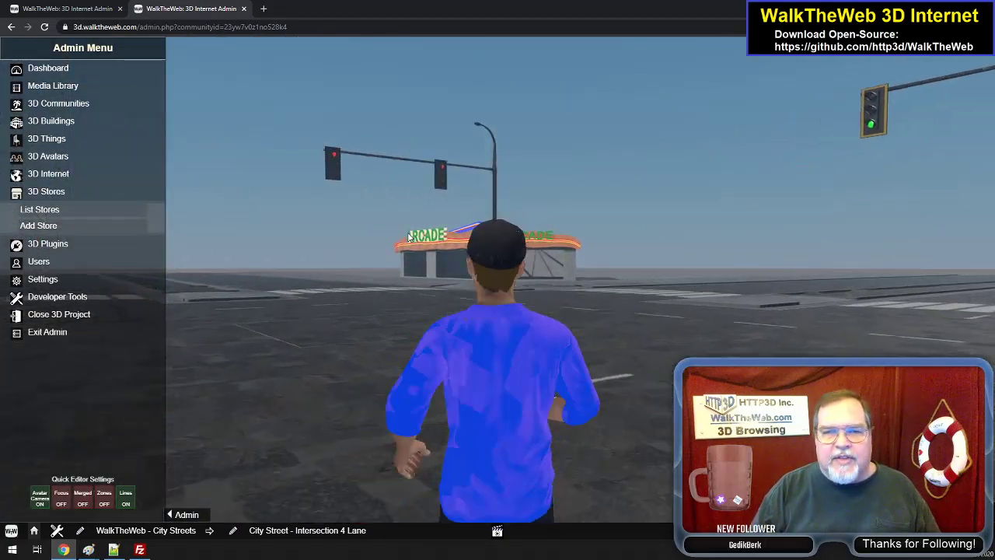
{"action": "key", "text": "Left"}
{"action": "key", "text": "Up"}
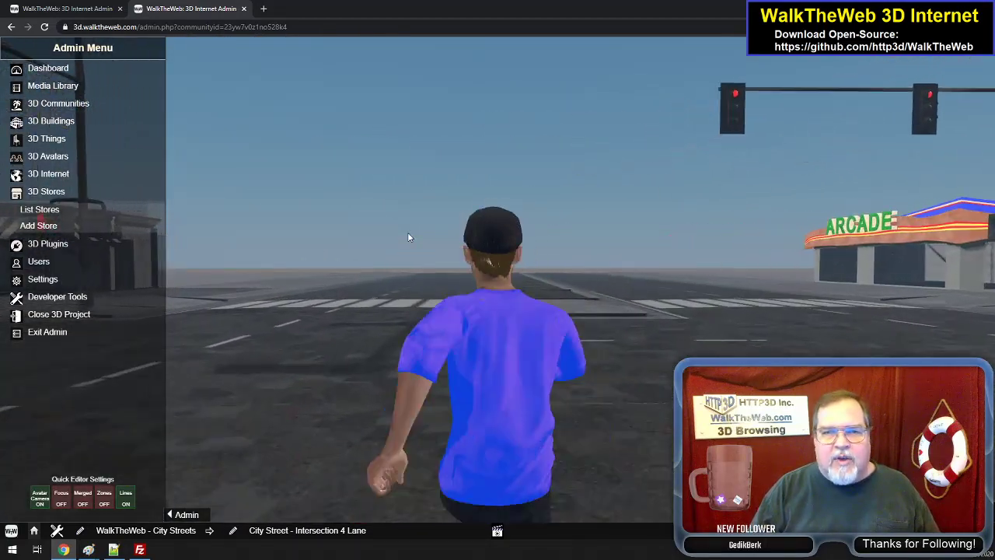
{"action": "key", "text": "Left"}
{"action": "key", "text": "Up"}
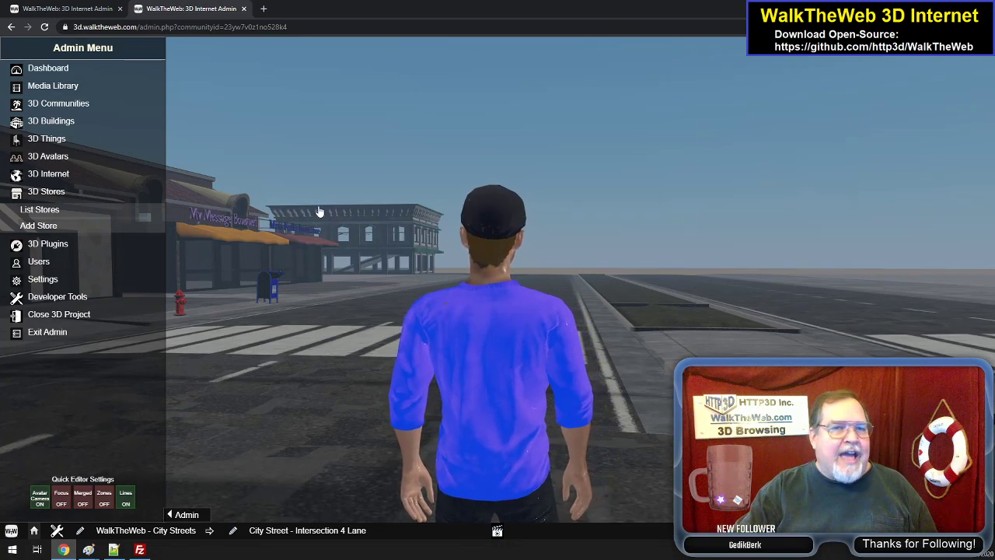
- Look over the storefronts around My Message Bouquet from the intersection, and turn the view towards the Arcade side of the street
{"action": "left_click_drag", "start_coordinate": [424, 155], "coordinate": [309, 172]}
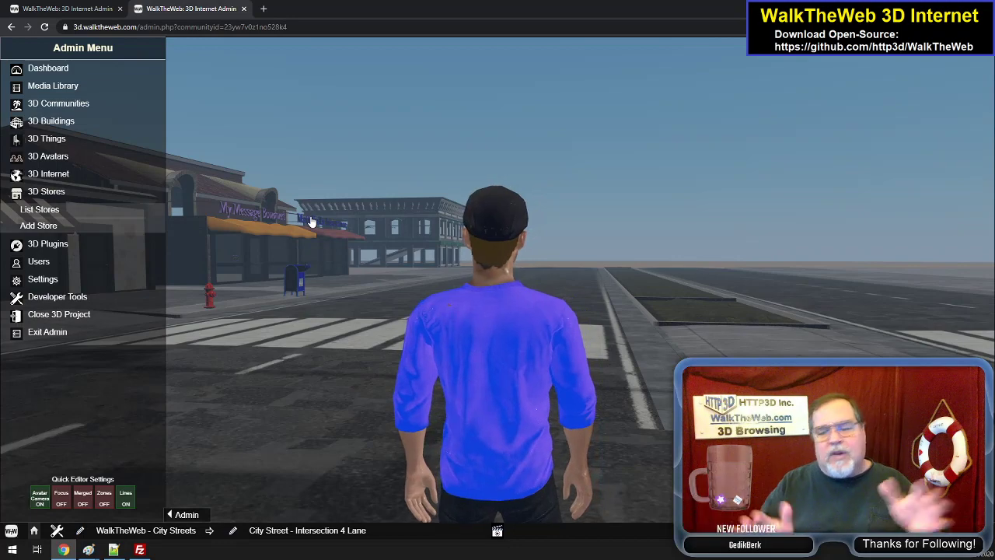
{"action": "key", "text": "Left"}
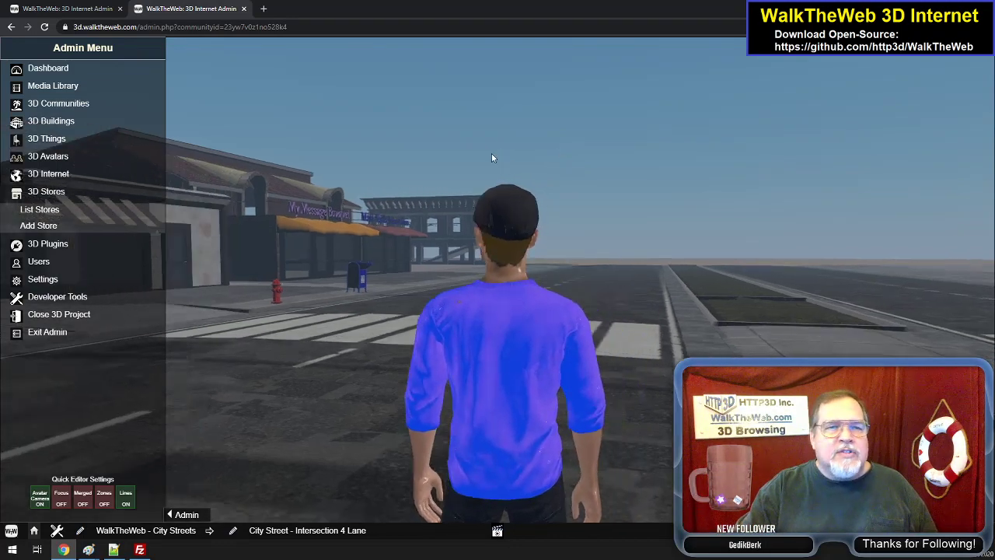
{"action": "left_click_drag", "start_coordinate": [497, 142], "coordinate": [726, 184]}
{"action": "key", "text": "Right"}
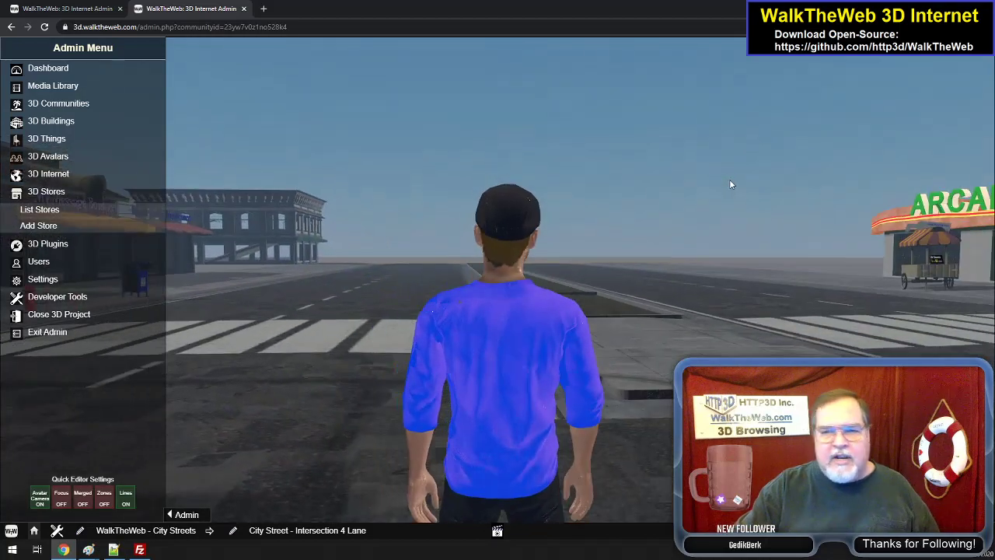
- Walk over the median and crosswalk to the Arcade corner, up to its fire hydrant
{"action": "key", "text": "Up"}
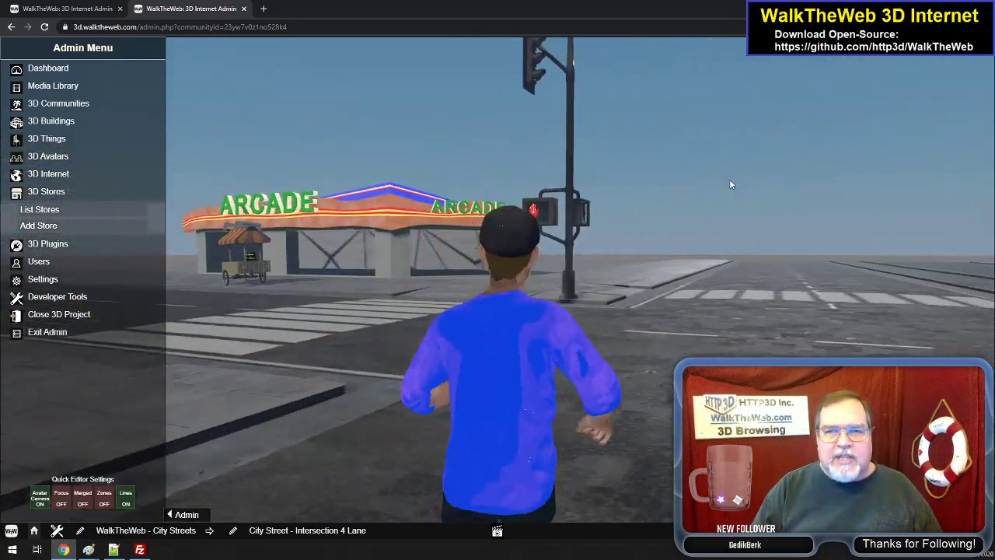
{"action": "key", "text": "Right"}
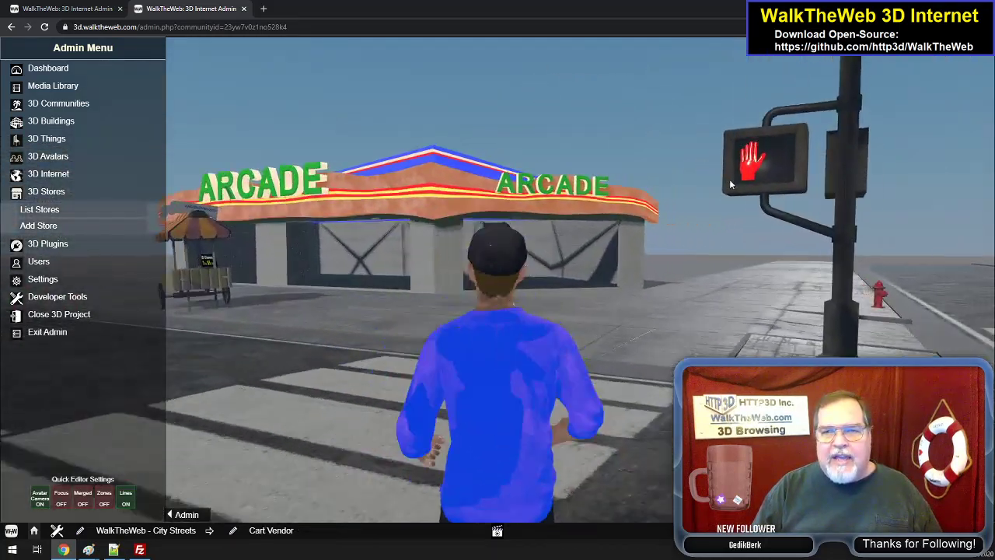
{"action": "key", "text": "Right"}
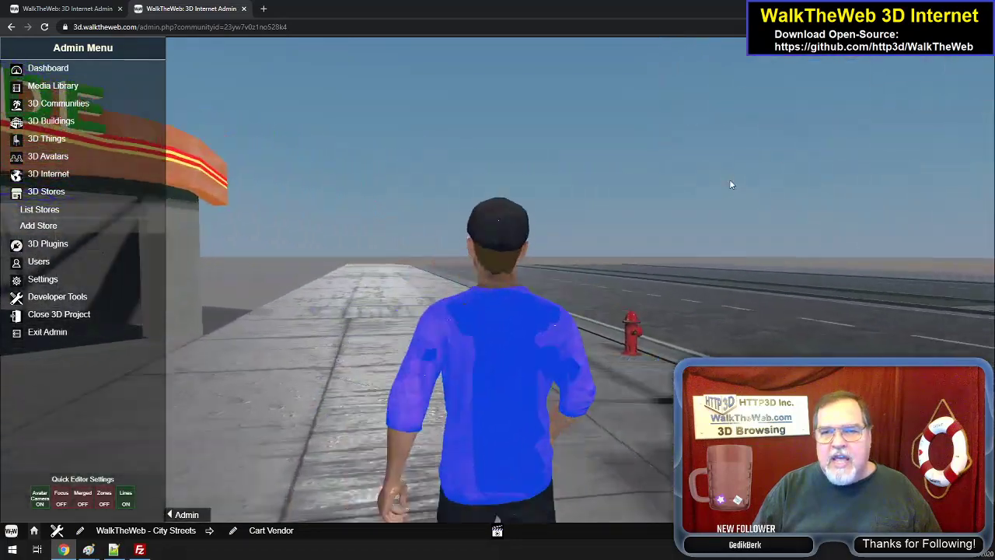
- Turn back from the Arcade and follow the crosswalk over the median to the Coffee Corner Shop
{"action": "key", "text": "Right"}
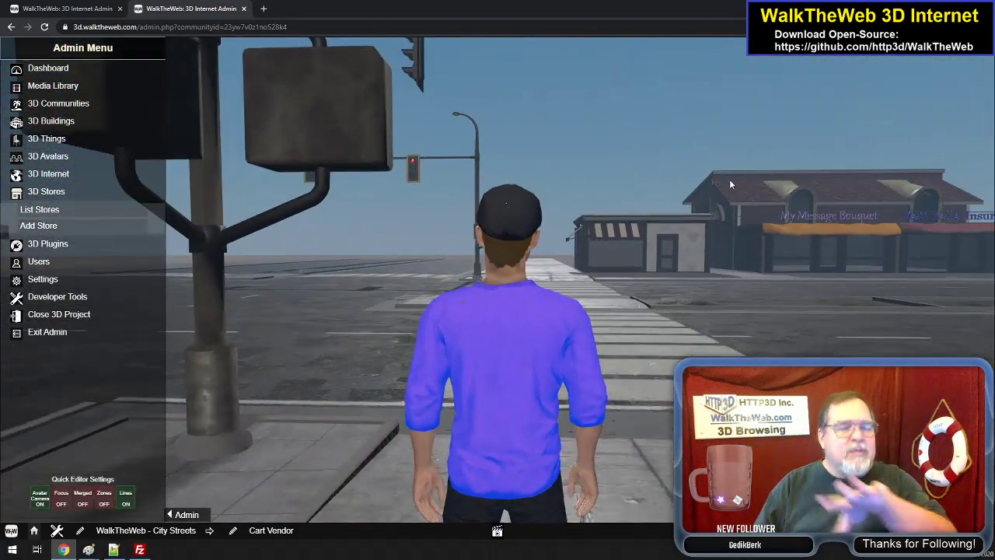
{"action": "key", "text": "Up"}
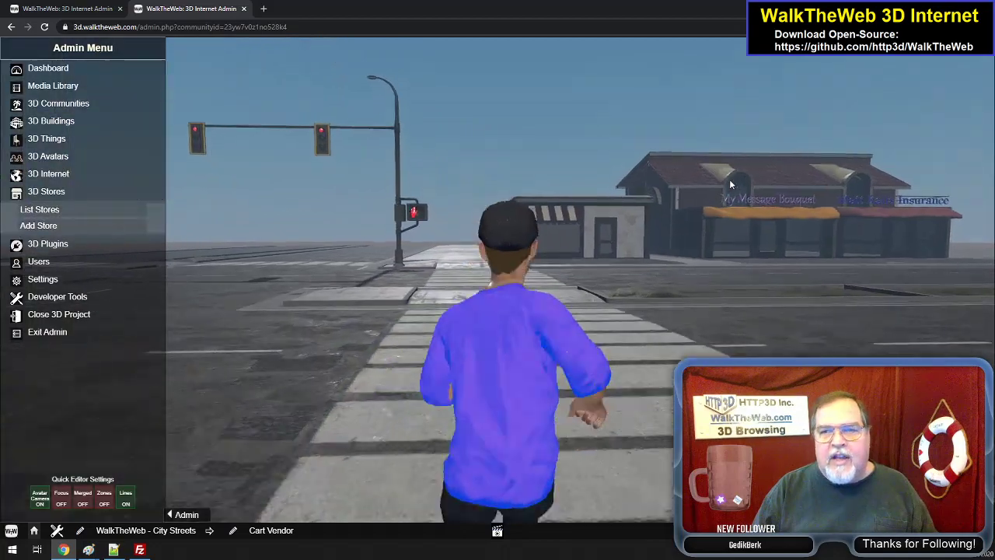
{"action": "key", "text": "Up"}
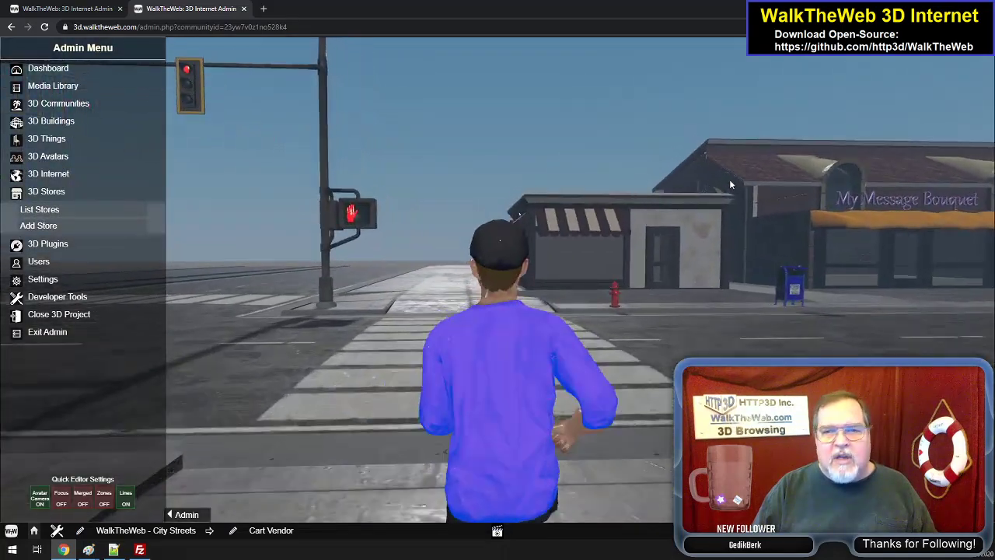
{"action": "key", "text": "Up"}
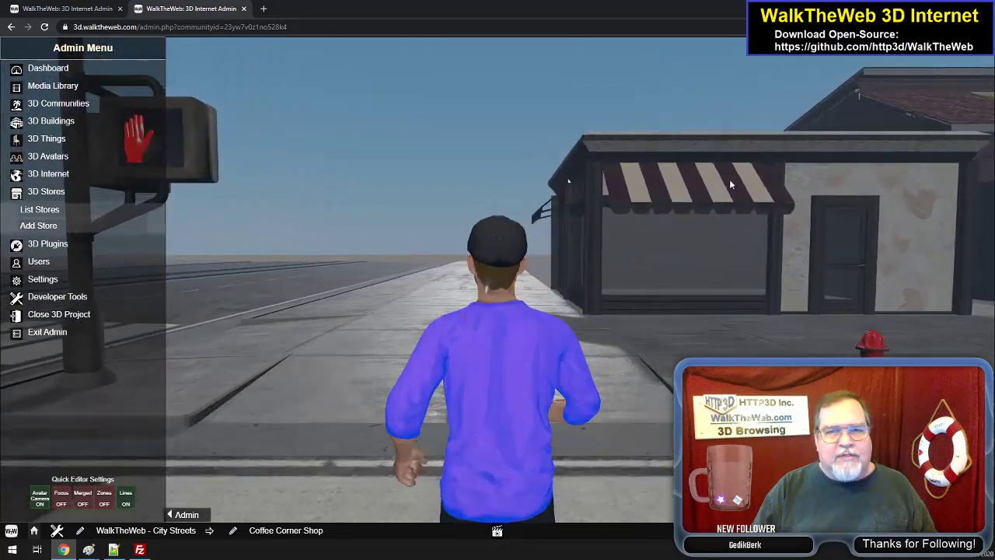
- Turn at the Coffee Corner Shop and walk the adjoining crosswalk past its median towards the empty corner
{"action": "key", "text": "Left"}
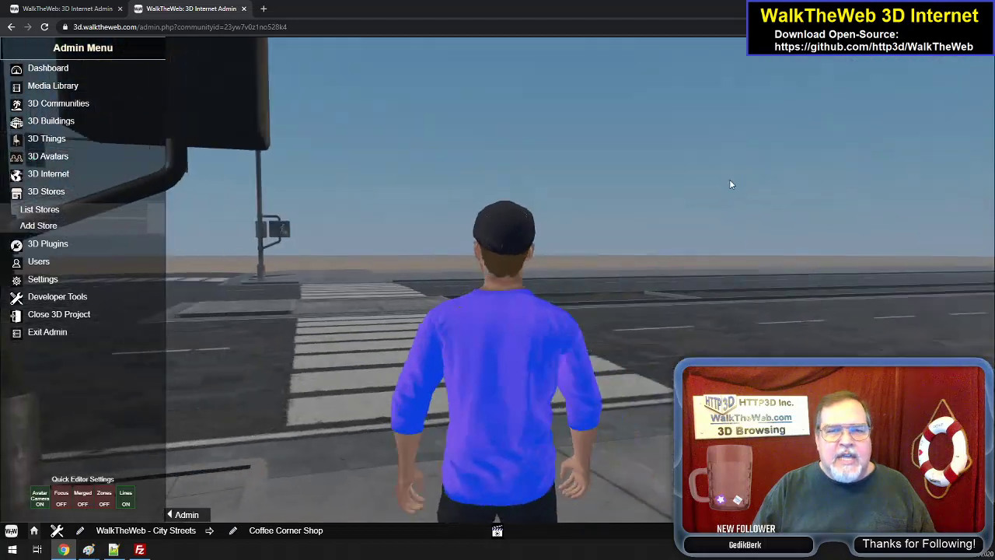
{"action": "key", "text": "Up"}
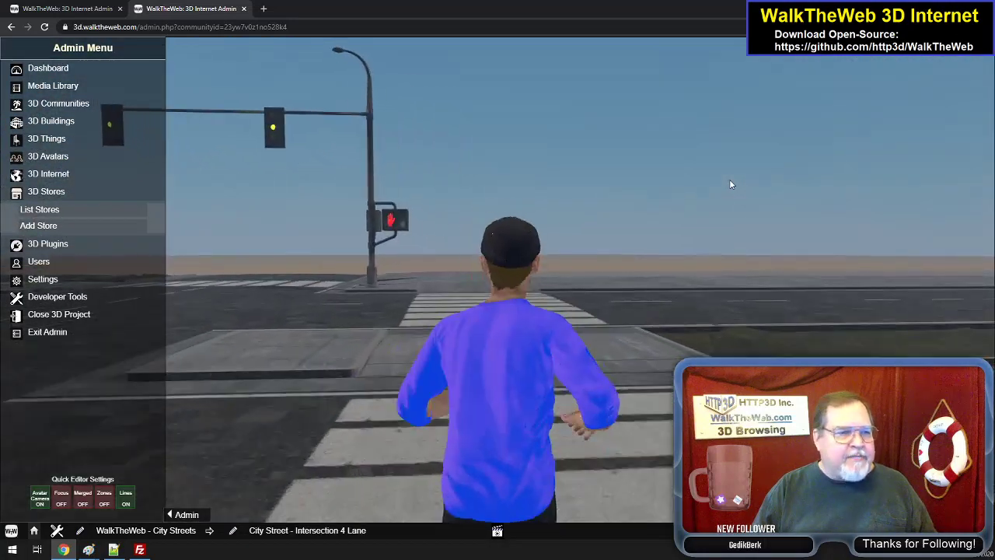
{"action": "key", "text": "Up"}
{"action": "key", "text": "Left"}
- Leave the crosswalk and walk back through the intersection towards the My Message Bouquet street, turning to face the Arcade
{"action": "key", "text": "Left"}
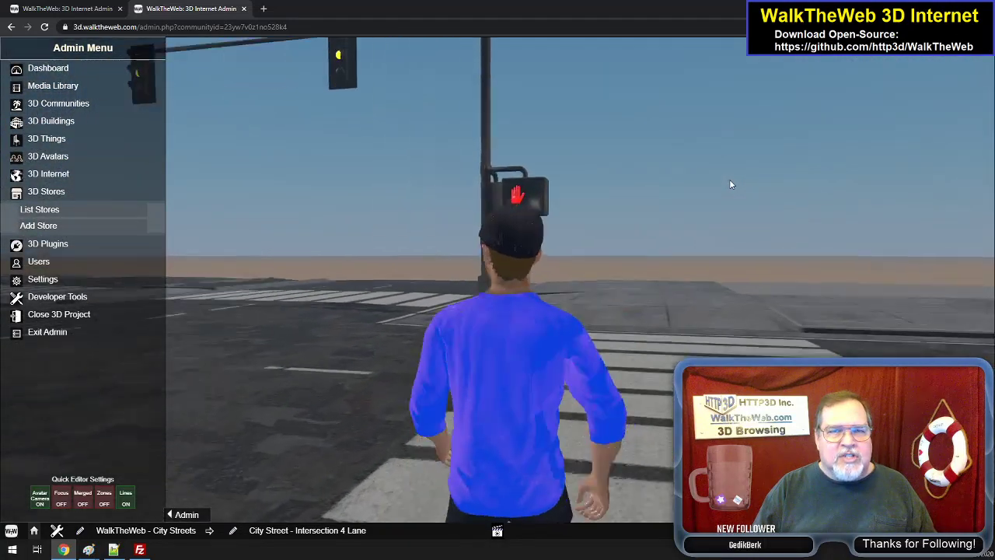
{"action": "key", "text": "Left"}
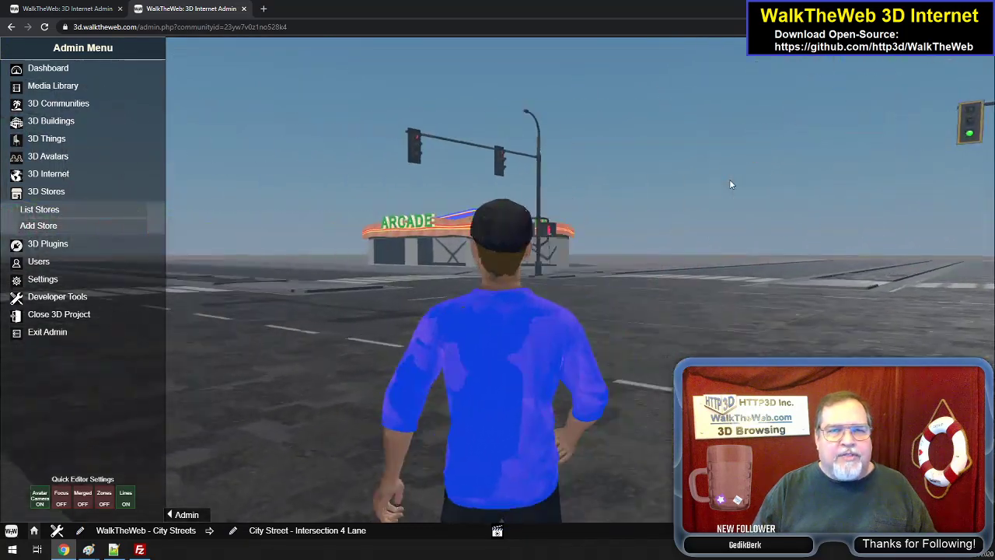
{"action": "key", "text": "Left"}
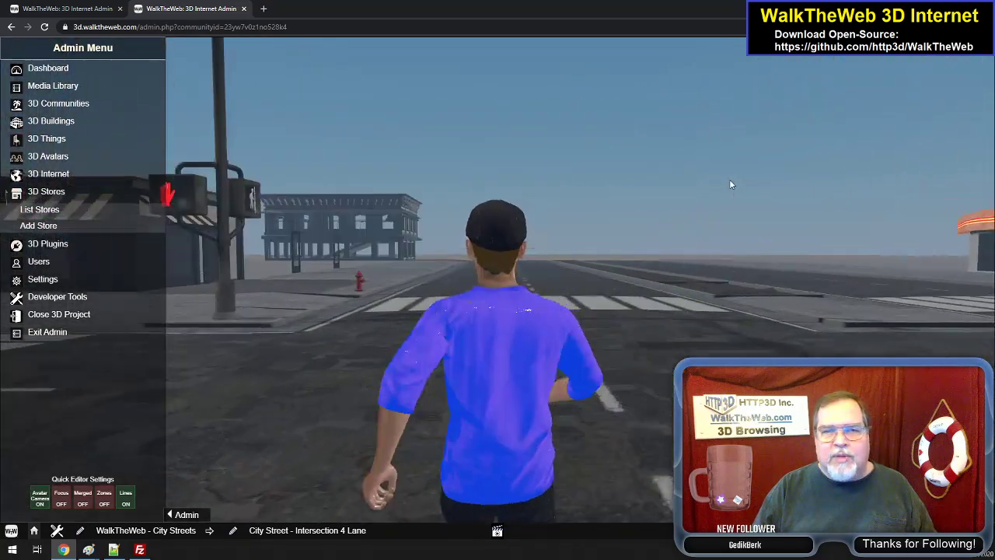
{"action": "key", "text": "Right"}
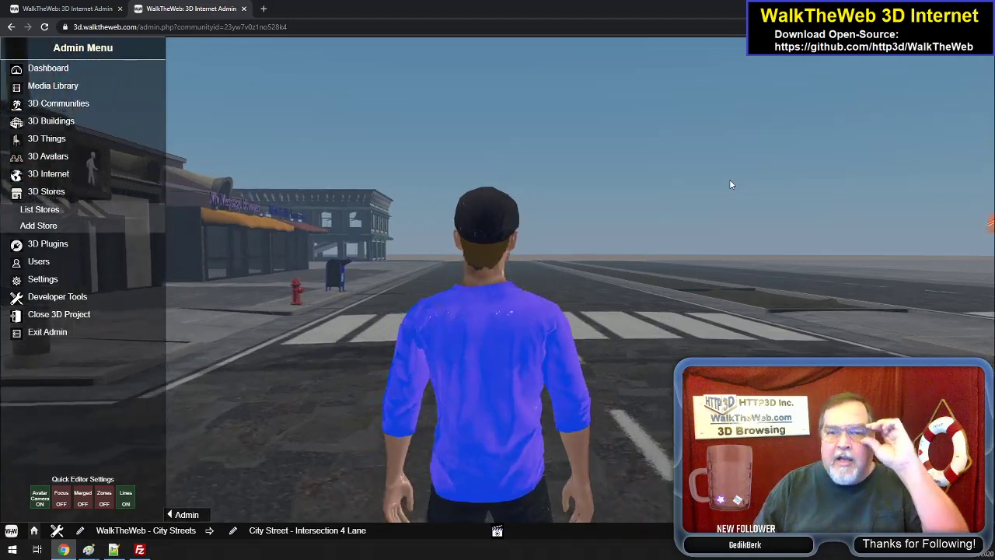
{"action": "key", "text": "Right"}
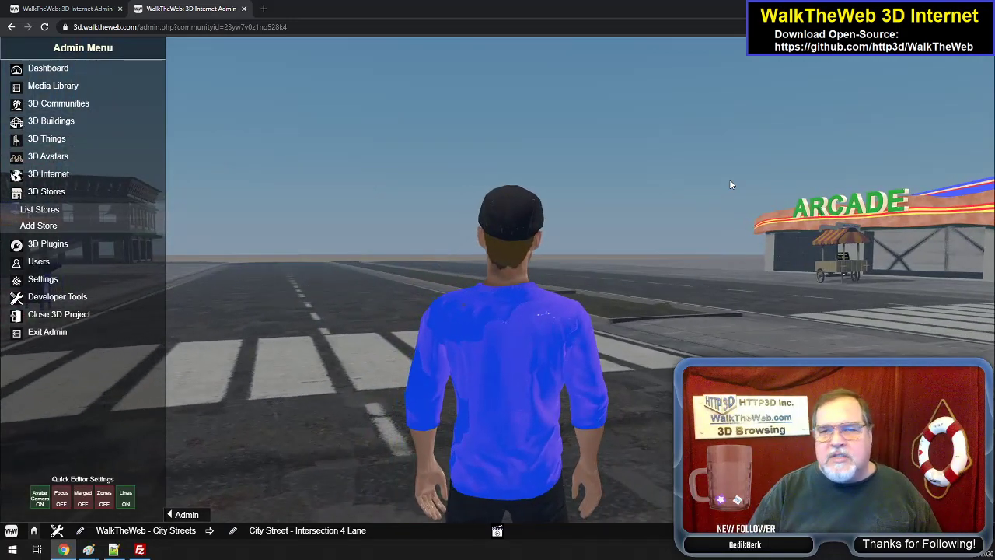
{"action": "key", "text": "Right"}
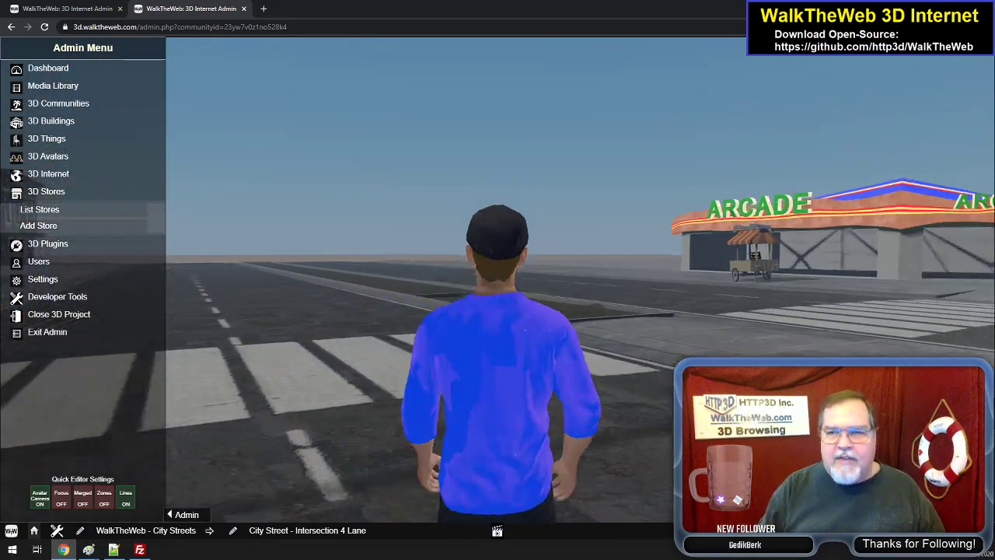
- Cross over to the Arcade corner and walk along the storefront between the Arcade and the vendor cart
{"action": "key", "text": "Up"}
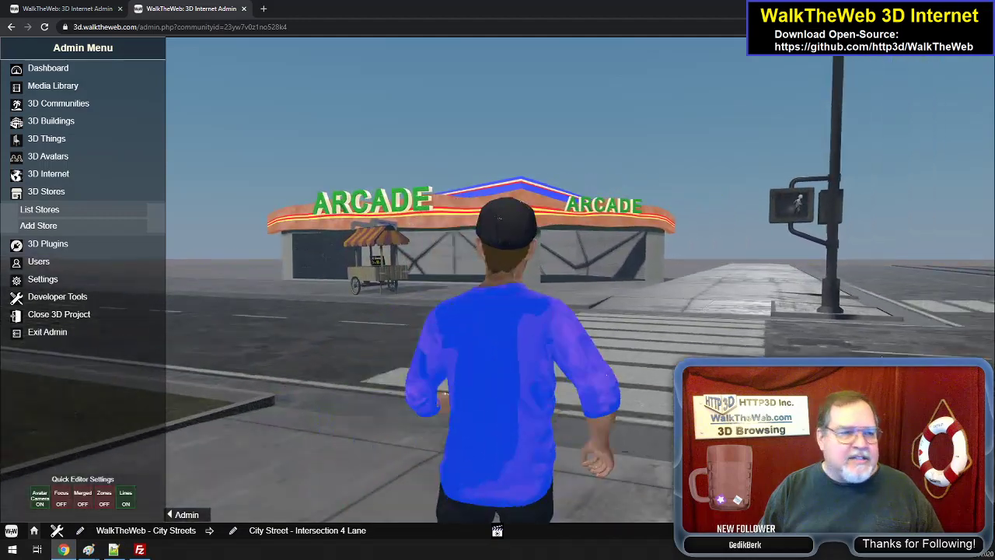
{"action": "key", "text": "Right"}
{"action": "key", "text": "Left"}
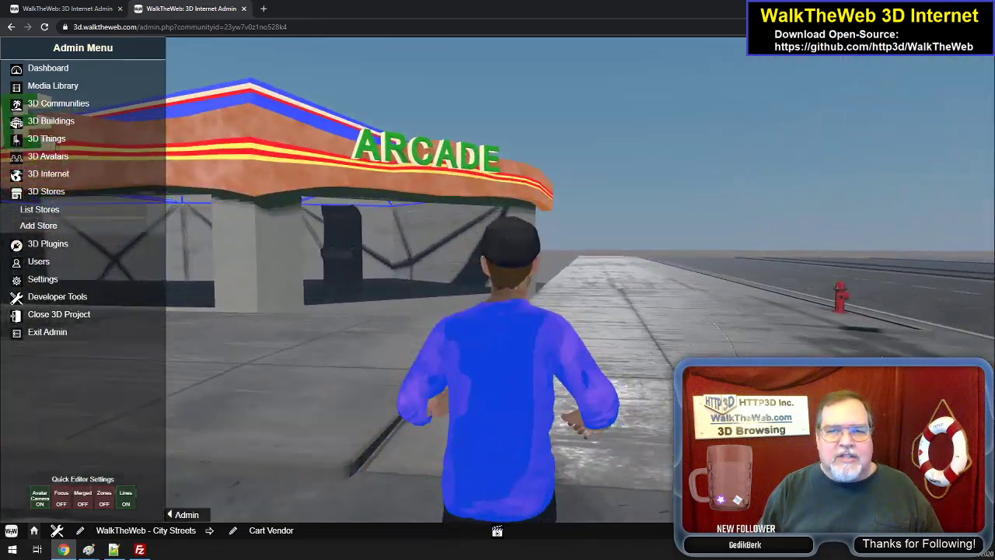
{"action": "key", "text": "Left"}
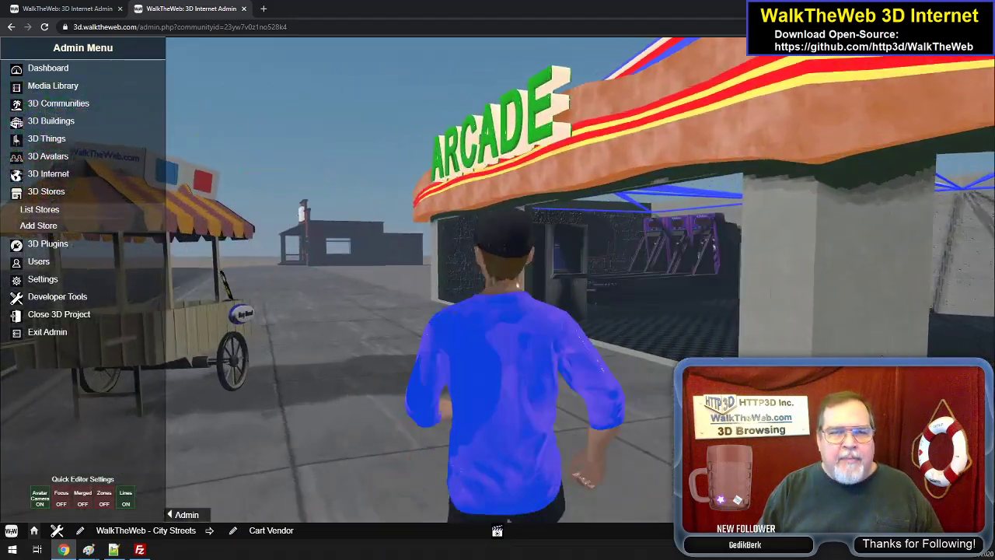
- Walk up to the vendor cart beside the Arcade and examine its 3D glasses, price sign and Buy Now sign
{"action": "key", "text": "Up"}
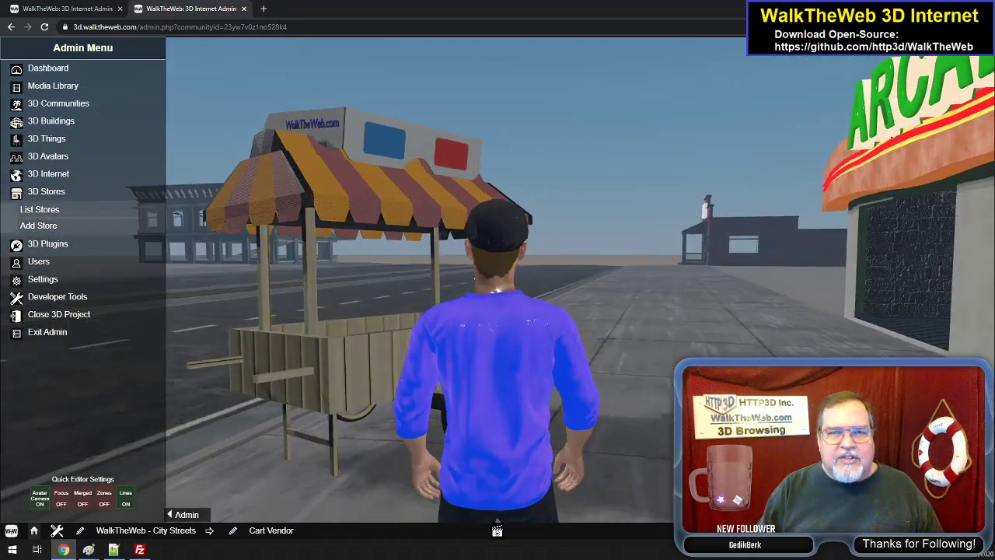
{"action": "key", "text": "Left"}
{"action": "key", "text": "Left"}
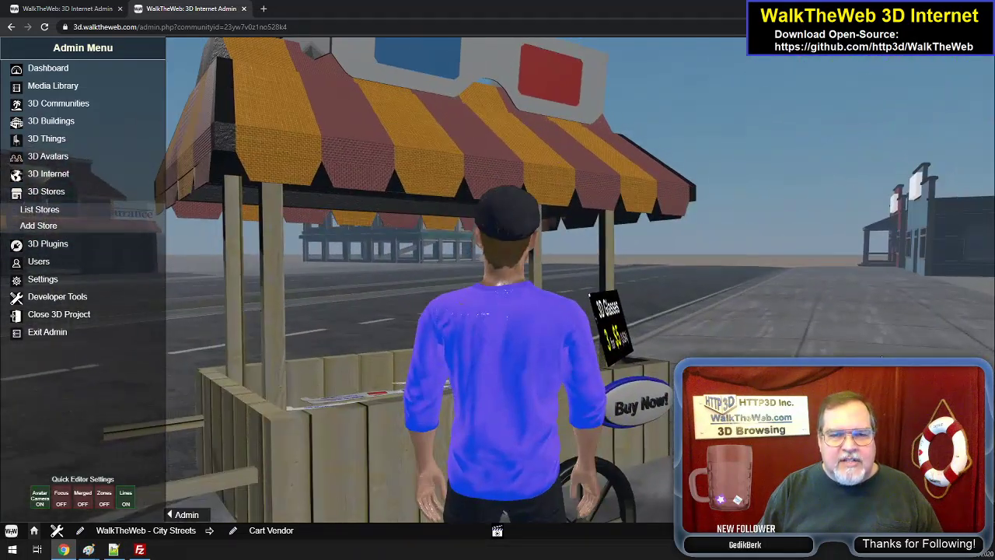
{"action": "left_click_drag", "start_coordinate": [757, 315], "coordinate": [760, 335]}
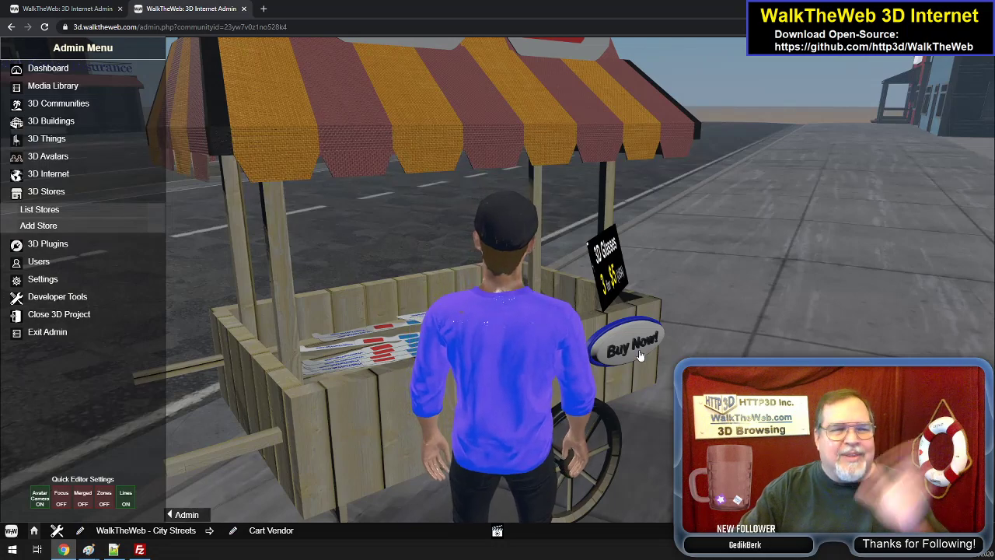
{"action": "key", "text": "Down"}
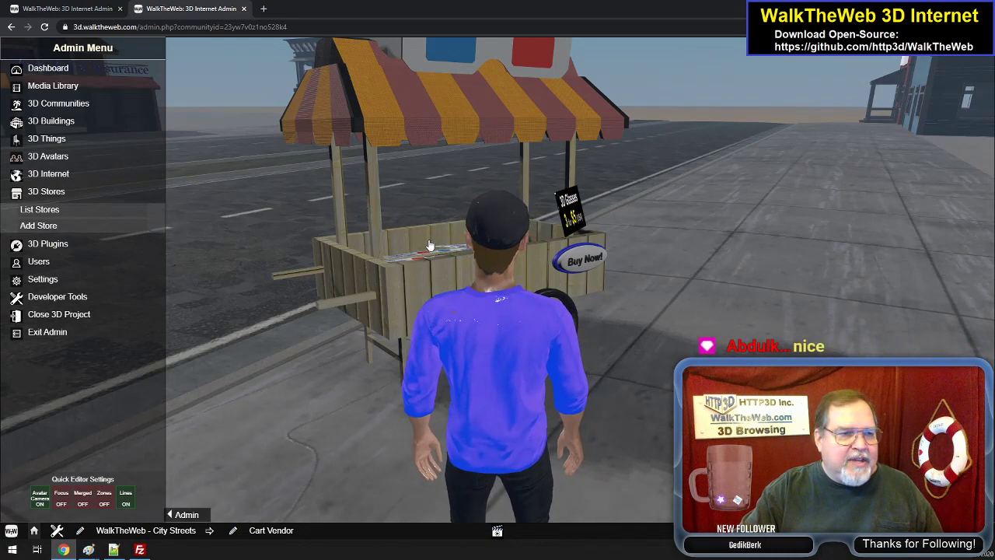
- Move back and forth around the vendor cart to view it from several angles, ending up facing the Arcade
{"action": "left_click_drag", "start_coordinate": [423, 204], "coordinate": [480, 177]}
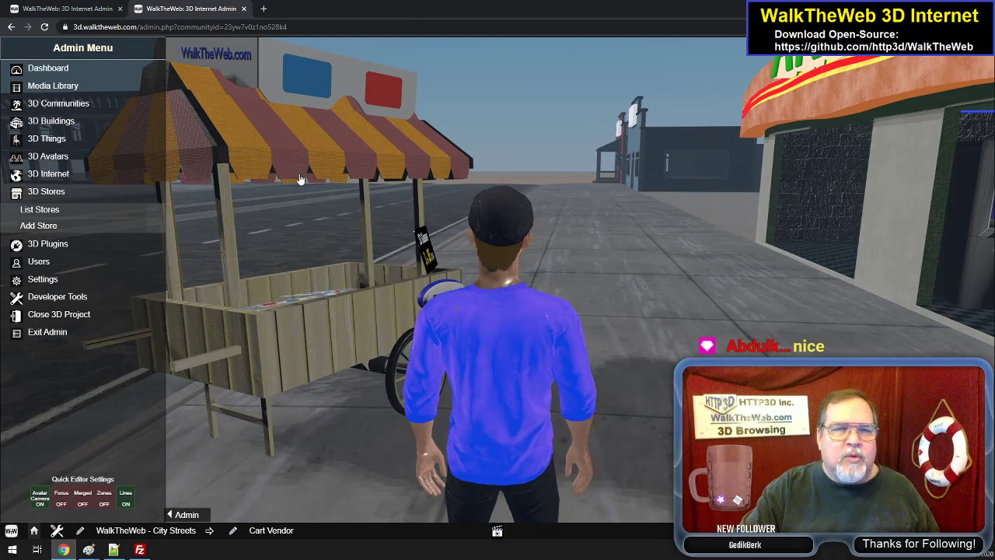
{"action": "key", "text": "w"}
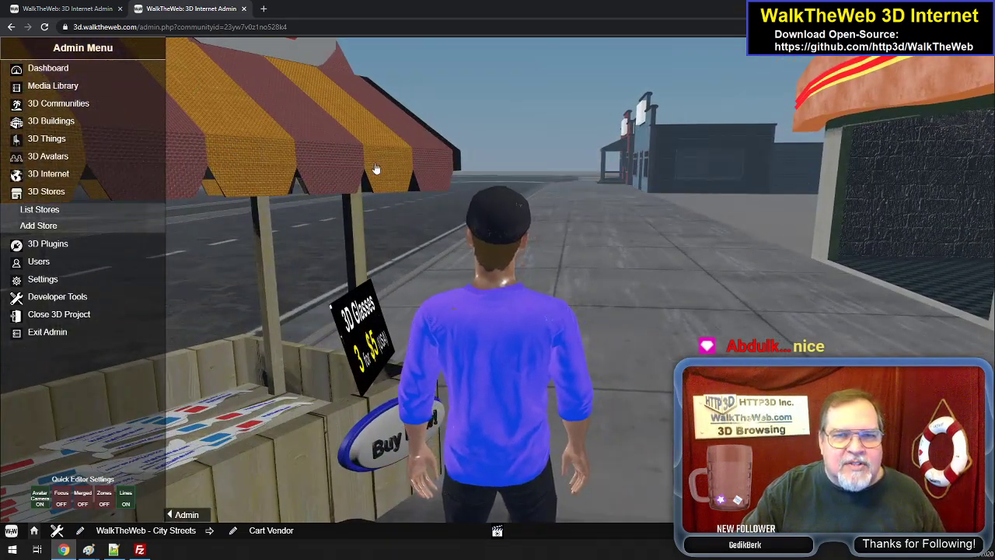
{"action": "key", "text": "s"}
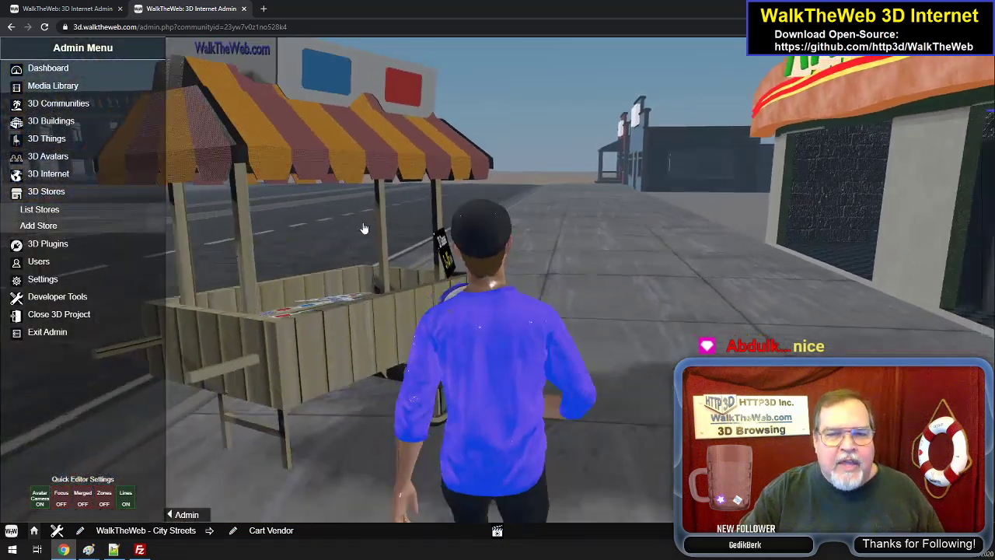
{"action": "left_click_drag", "start_coordinate": [364, 229], "coordinate": [676, 329]}
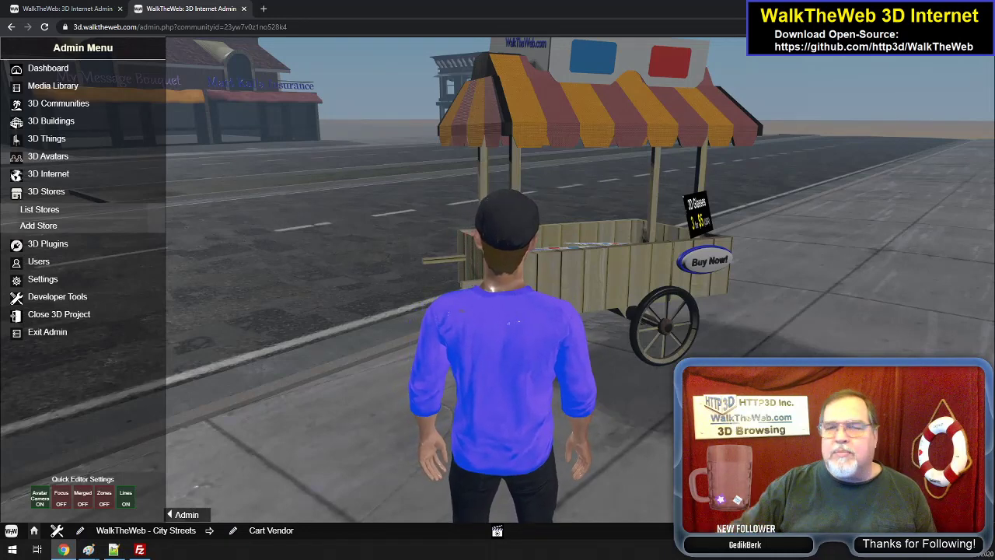
{"action": "left_click_drag", "start_coordinate": [332, 355], "coordinate": [427, 293]}
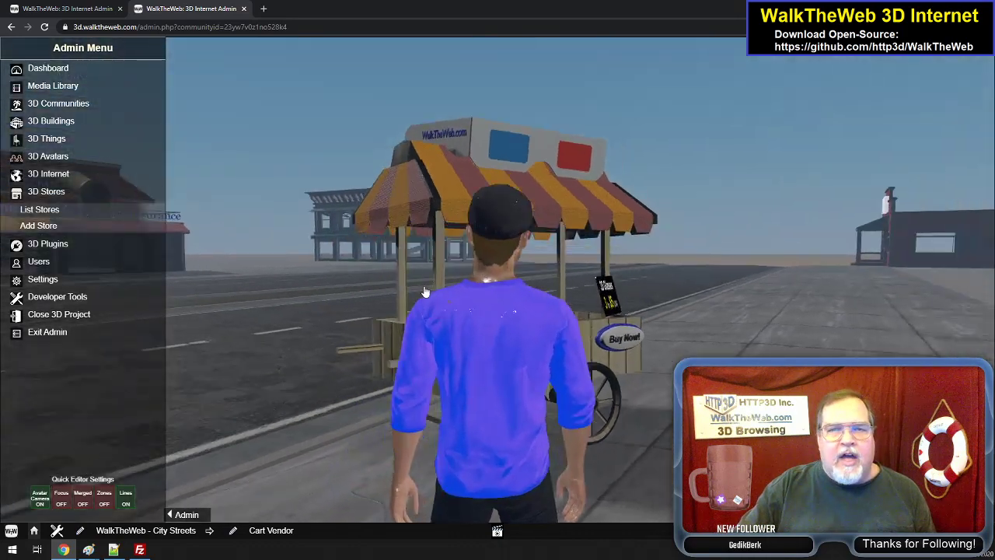
{"action": "left_click_drag", "start_coordinate": [375, 324], "coordinate": [471, 338]}
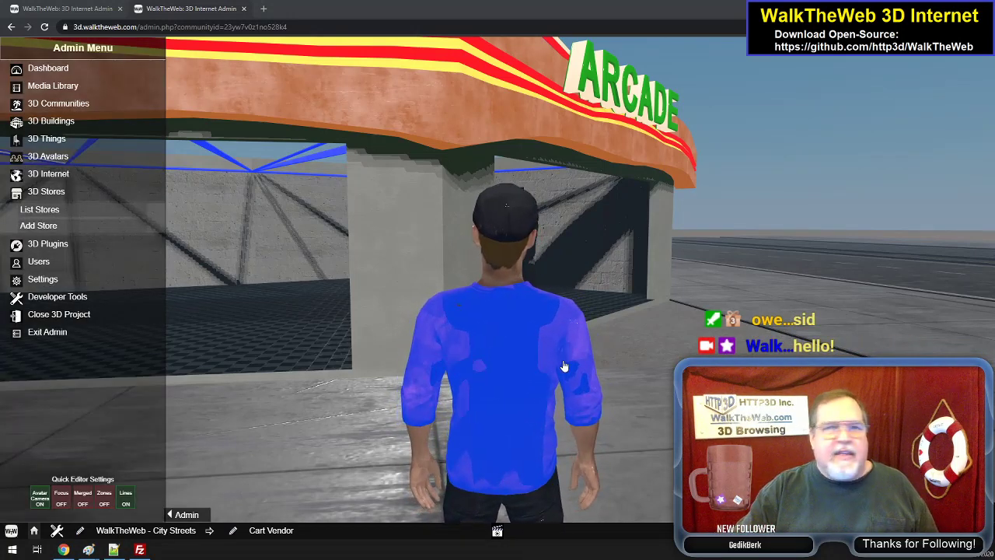
- Walk into the Arcade and look over the game cabinets and the character playing at one of them
{"action": "left_click_drag", "start_coordinate": [581, 324], "coordinate": [724, 320]}
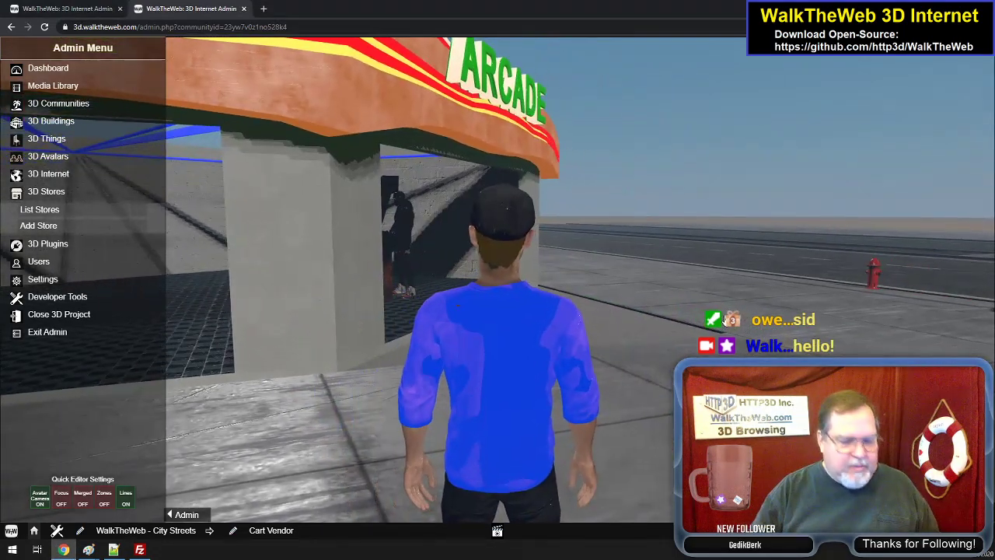
{"action": "key", "text": "w"}
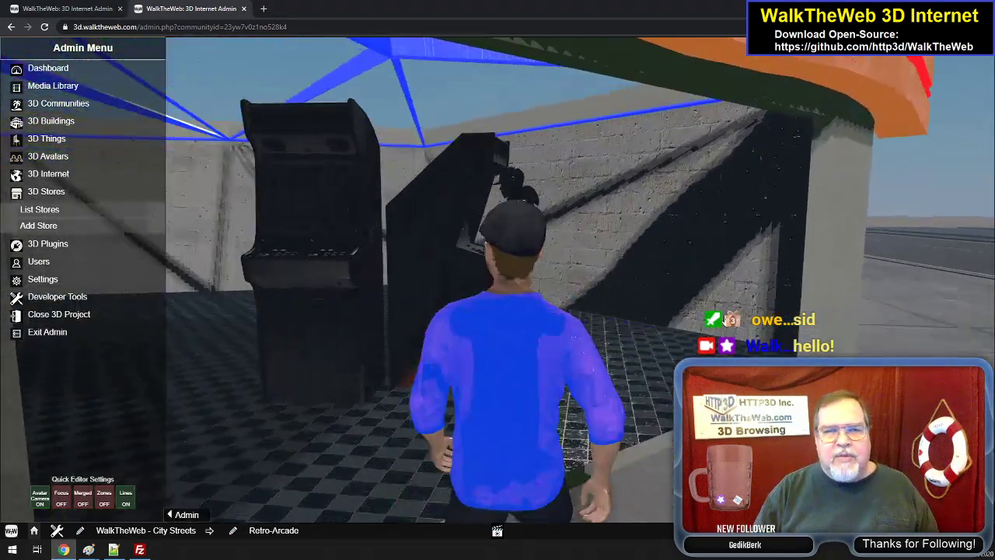
{"action": "key", "text": "a"}
{"action": "key", "text": "w"}
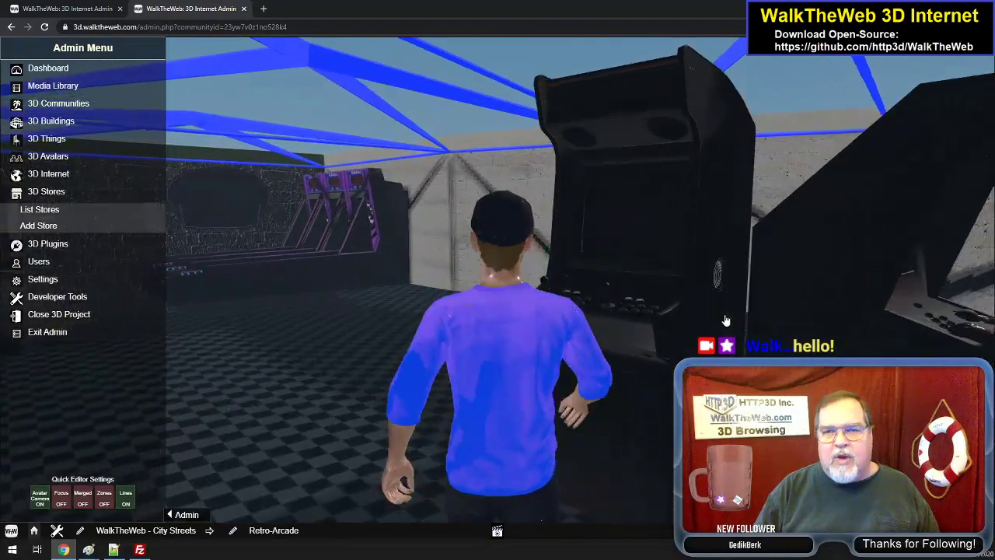
{"action": "key", "text": "d"}
{"action": "key", "text": "s"}
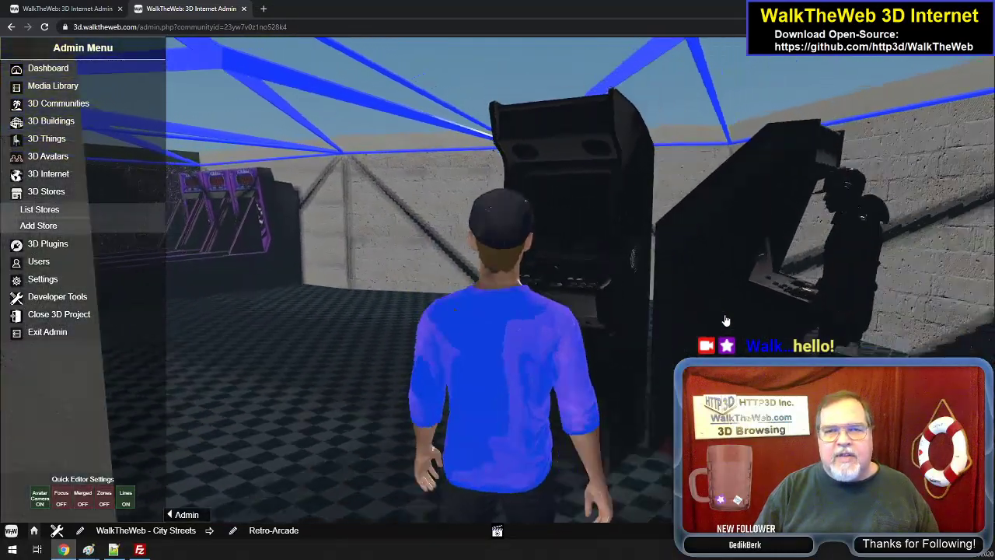
- Leave the Arcade and follow the crosswalk over the median towards the Coffee Corner Shop
{"action": "key", "text": "a"}
{"action": "key", "text": "a"}
{"action": "key", "text": "w"}
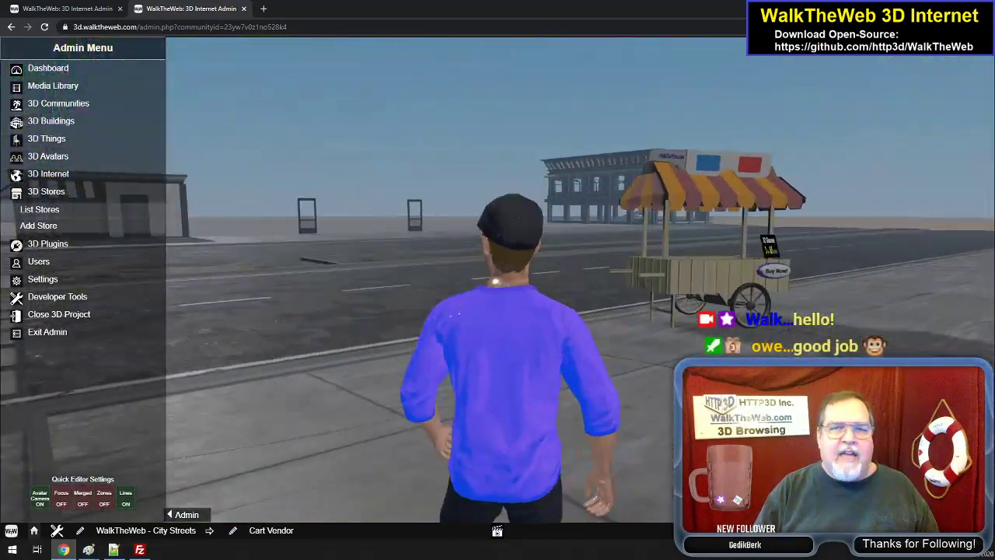
{"action": "key", "text": "w"}
{"action": "key", "text": "a"}
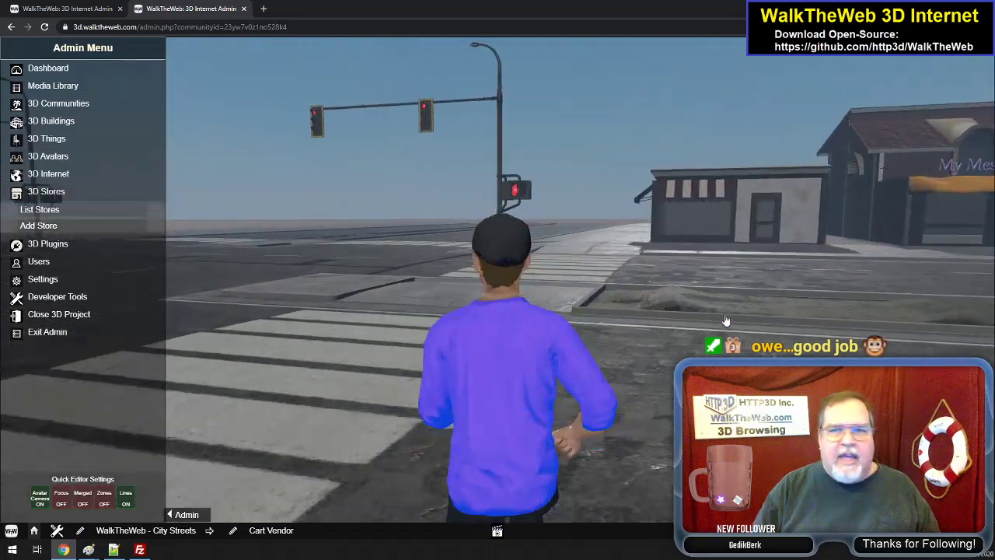
{"action": "key", "text": "w"}
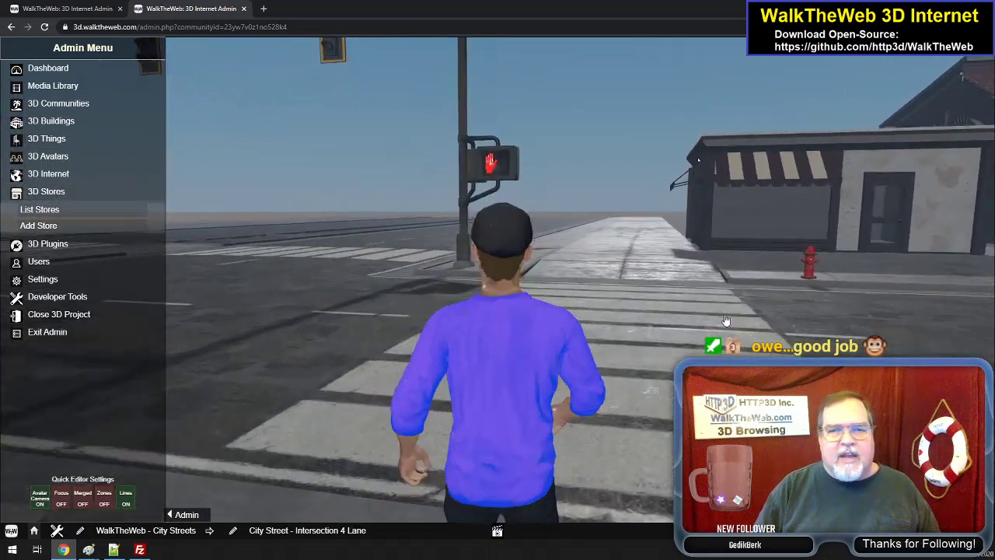
- Stop at the crosswalk median and turn both ways to watch the traffic lights and pedestrian signal
{"action": "key", "text": "s"}
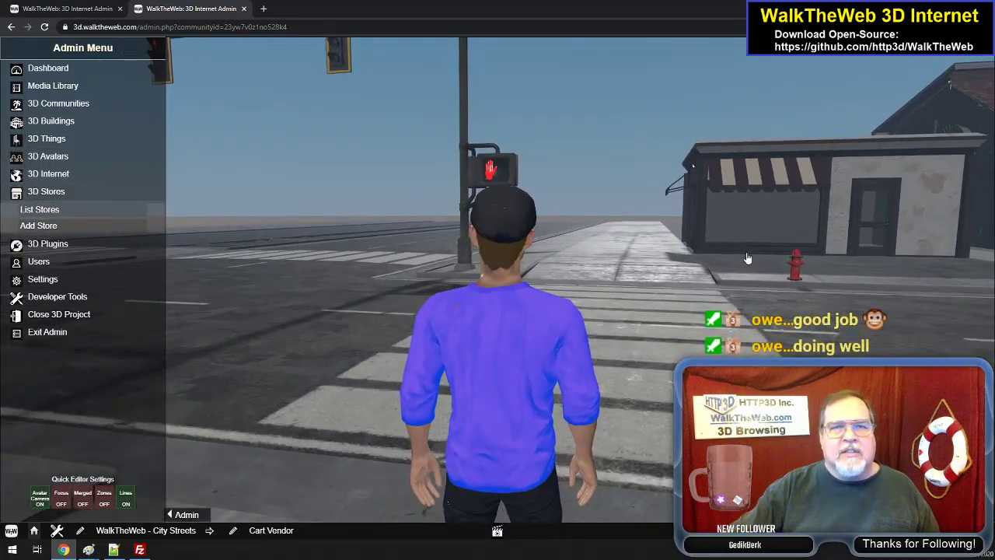
{"action": "key", "text": "a"}
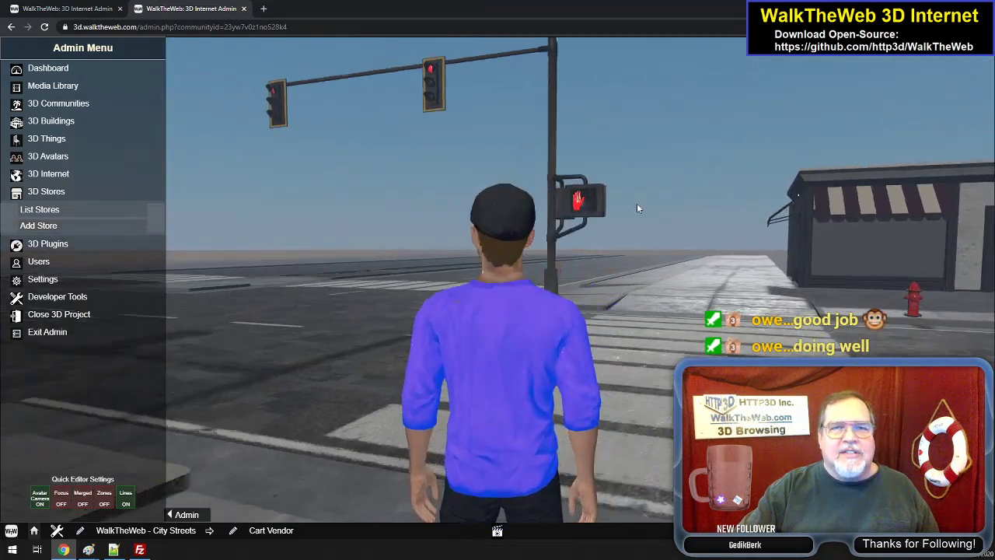
{"action": "key", "text": "a"}
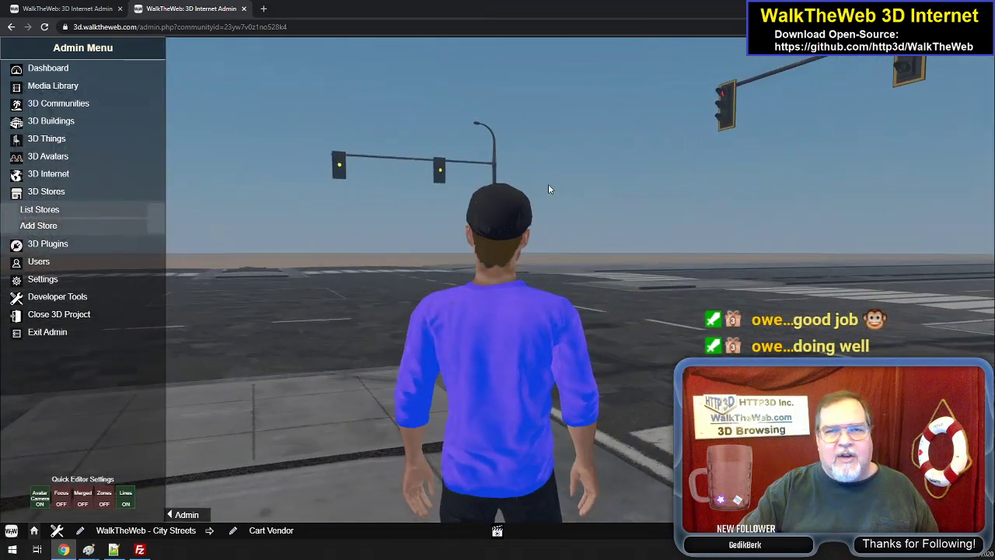
{"action": "key", "text": "d"}
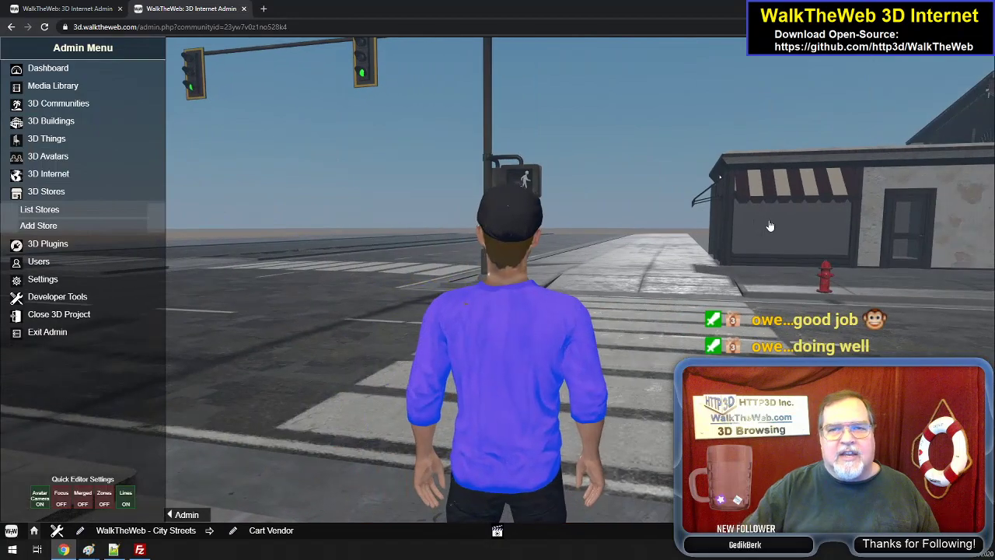
- Finish crossing to the Coffee Corner Shop, look at its storefront and turn to view the Arcade across the street
{"action": "key", "text": "w"}
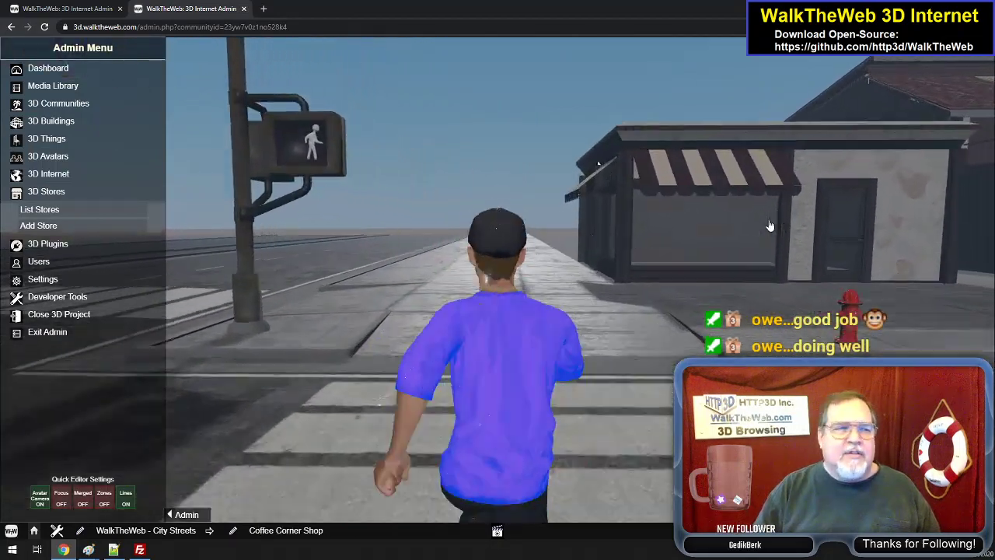
{"action": "key", "text": "d"}
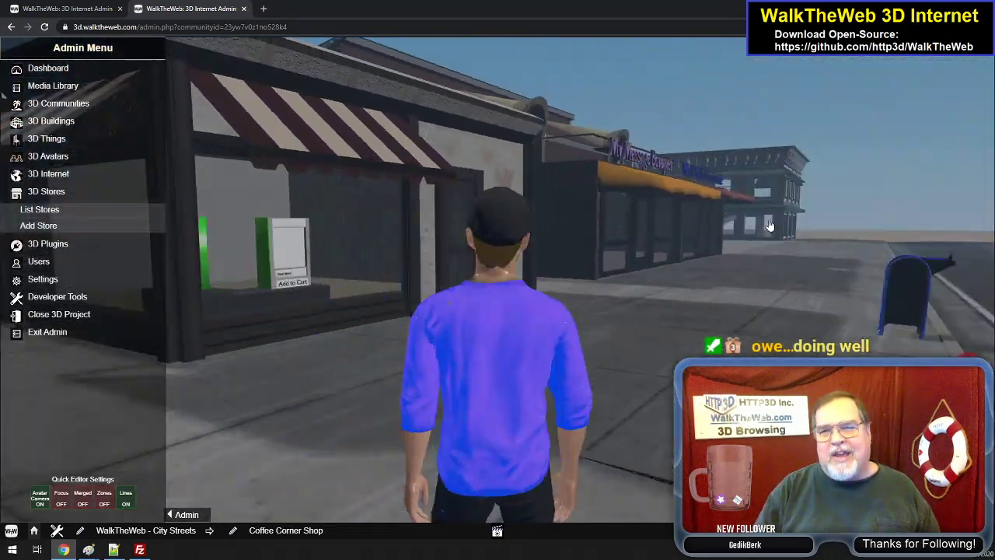
{"action": "key", "text": "d"}
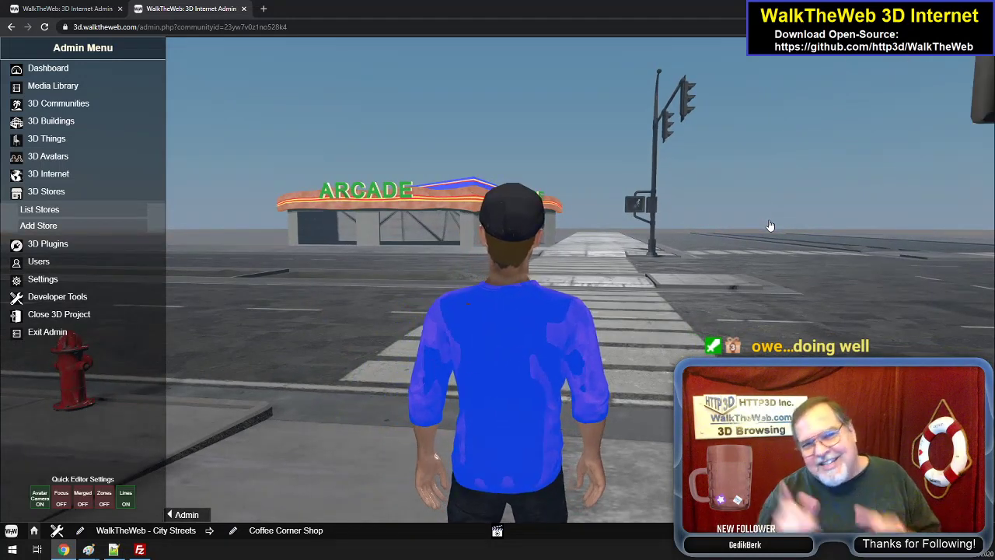
{"action": "key", "text": "a"}
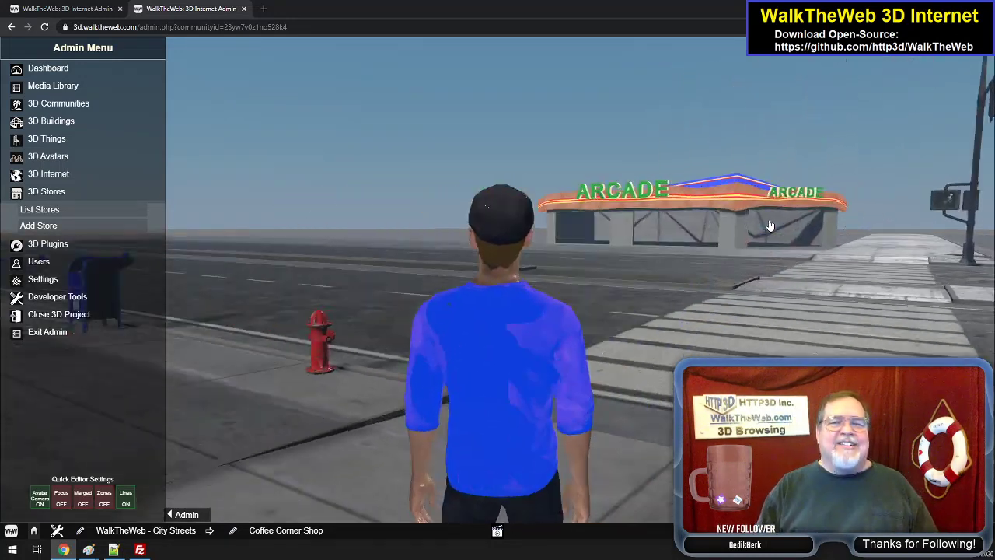
- Walk along the sidewalk past My Message Bouquet and the Dual Store towards the two-story corner building
{"action": "key", "text": "w"}
{"action": "key", "text": "d"}
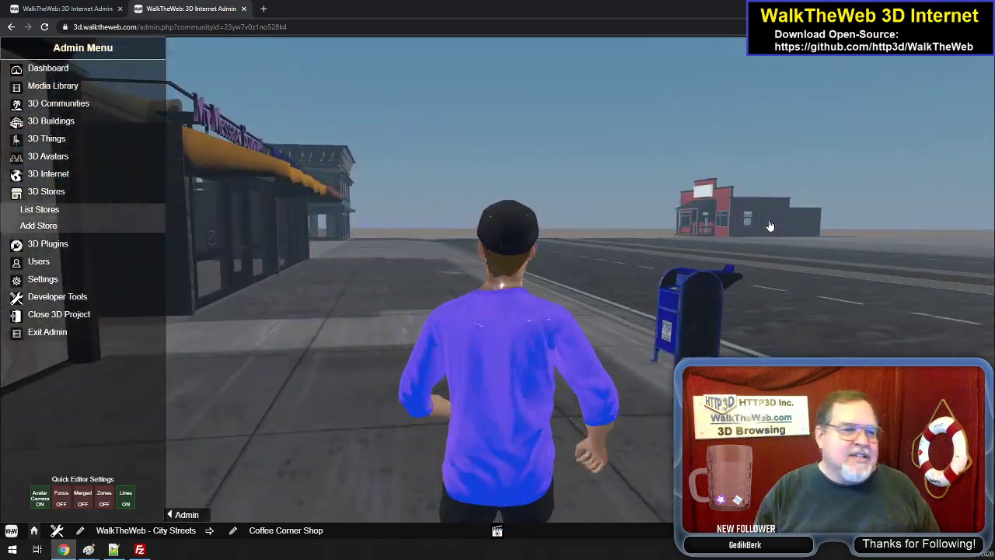
{"action": "key", "text": "a"}
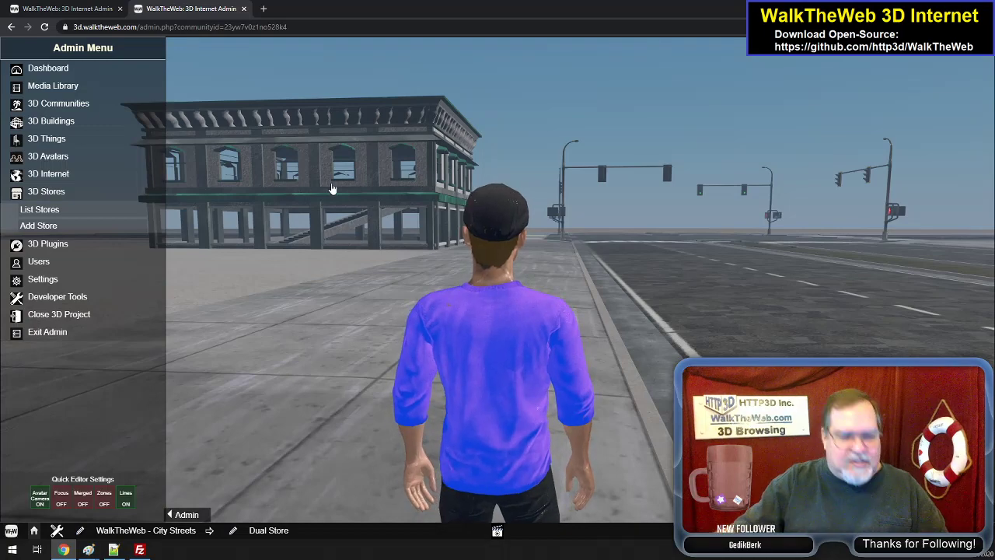
{"action": "key", "text": "w"}
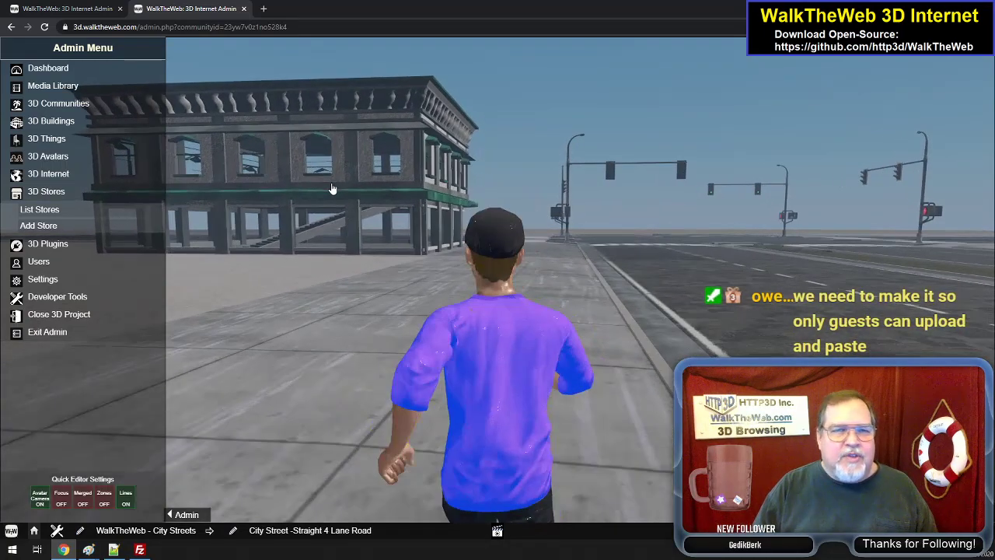
- Examine the empty lot between the Dual Store and the two-story corner building from the sidewalk, ending up facing it
{"action": "key", "text": "a"}
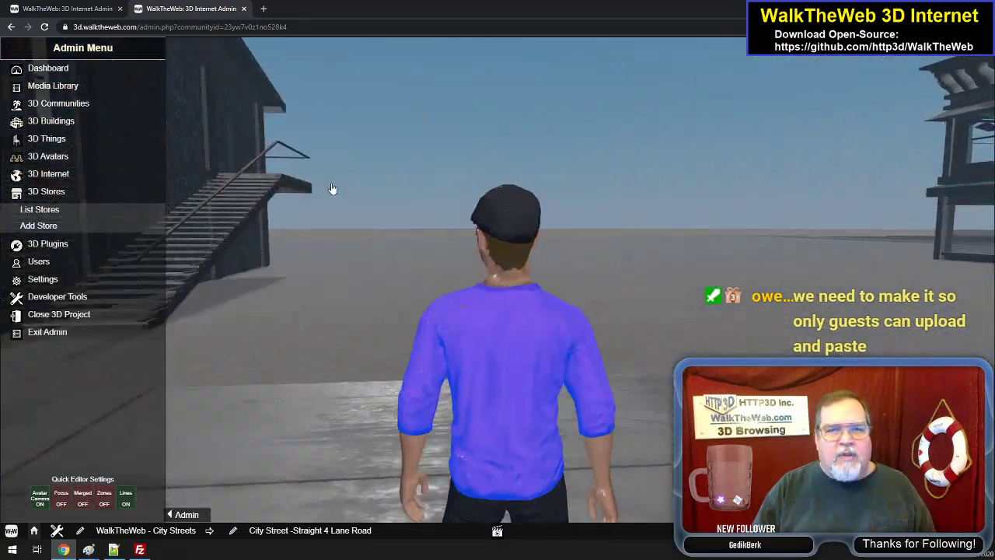
{"action": "key", "text": "d"}
{"action": "key", "text": "w"}
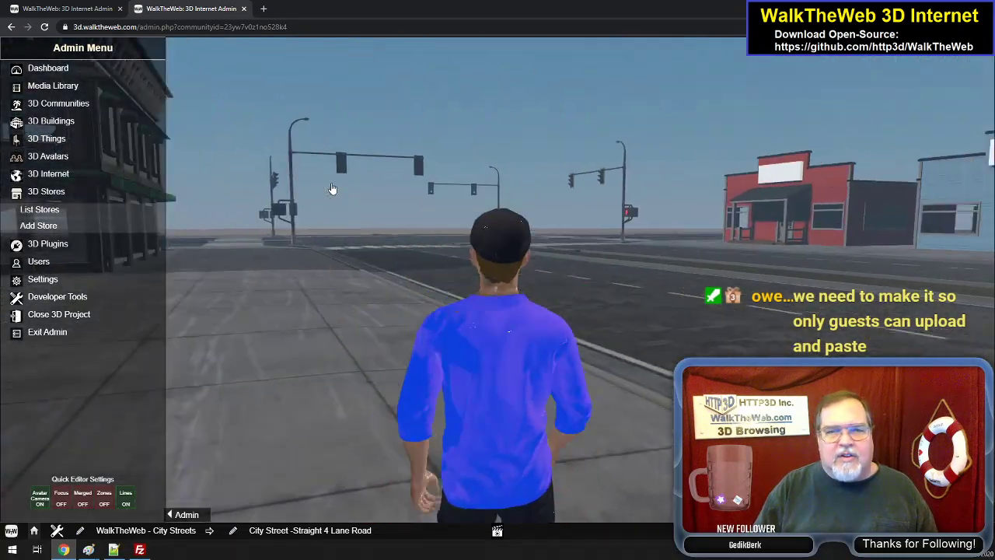
{"action": "key", "text": "a"}
{"action": "key", "text": "a"}
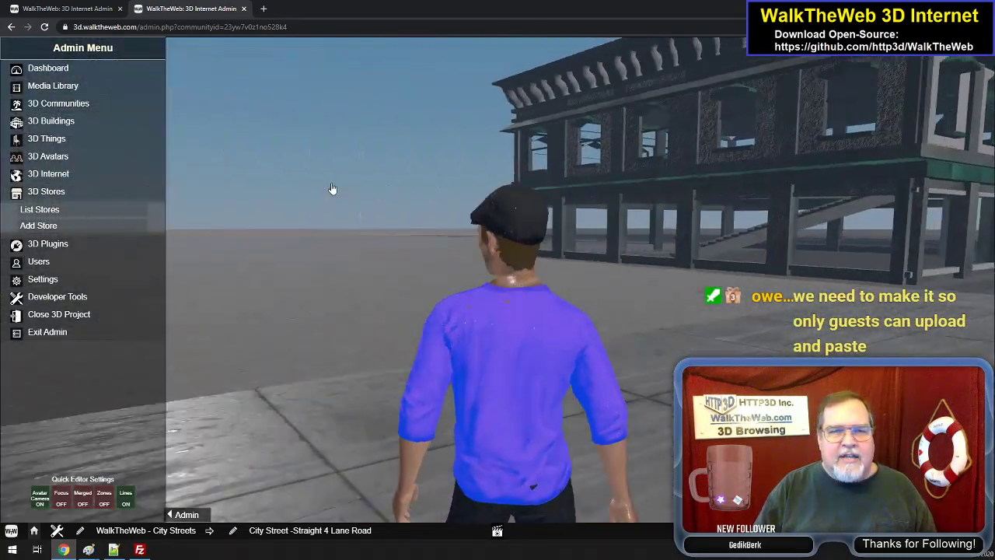
{"action": "key", "text": "a"}
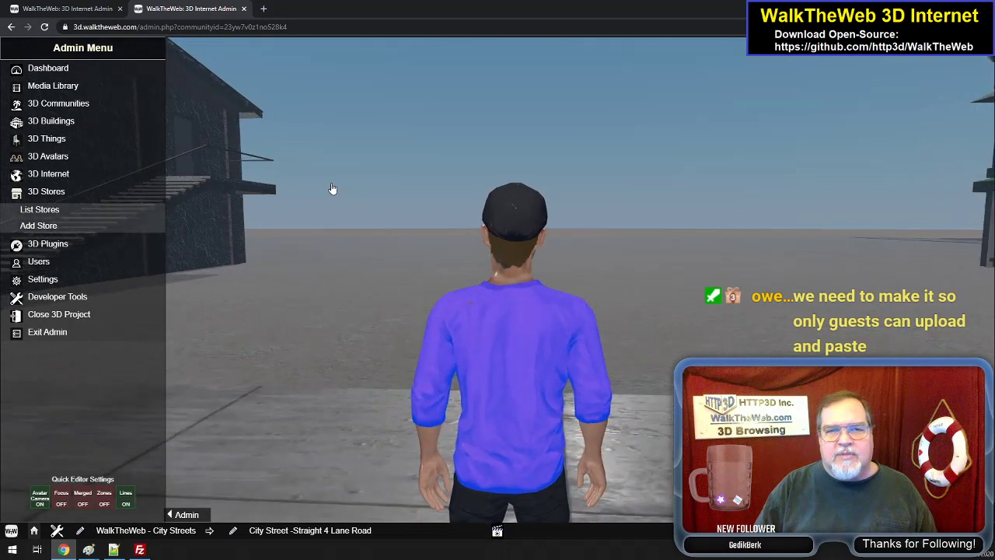
{"action": "key", "text": "d"}
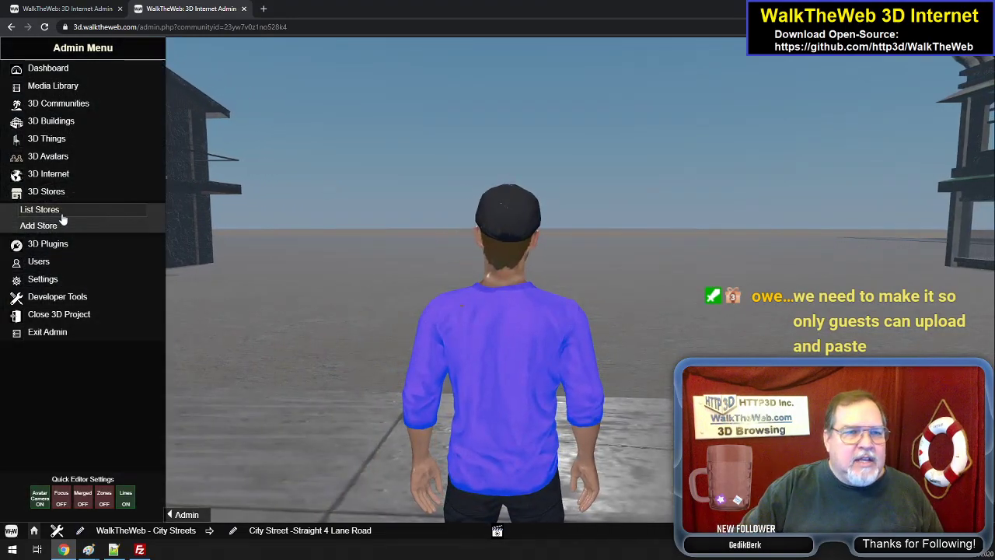
- Open the community's building editing and add the Webby Store to the empty lot
{"action": "left_click", "coordinate": [69, 109]}
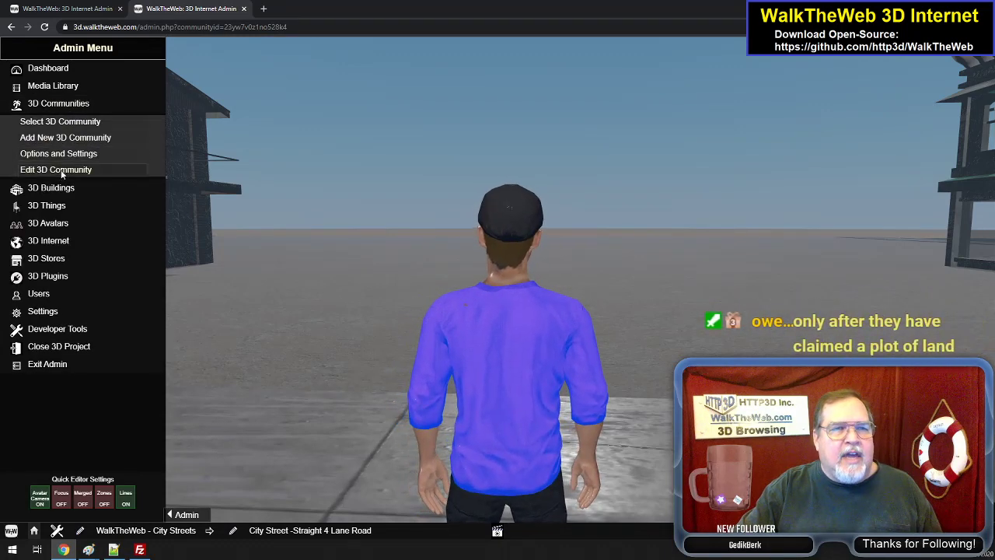
{"action": "left_click", "coordinate": [61, 170]}
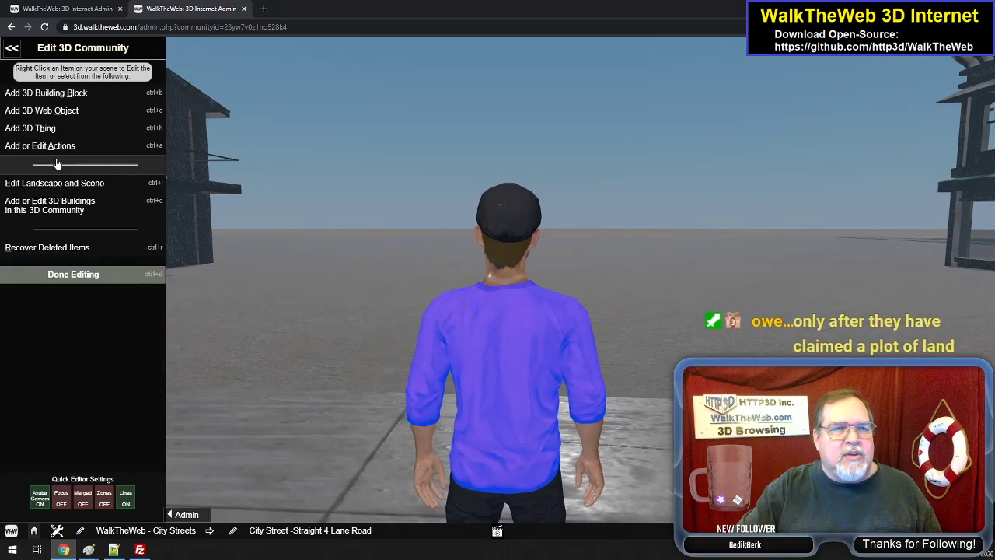
{"action": "left_click", "coordinate": [66, 206]}
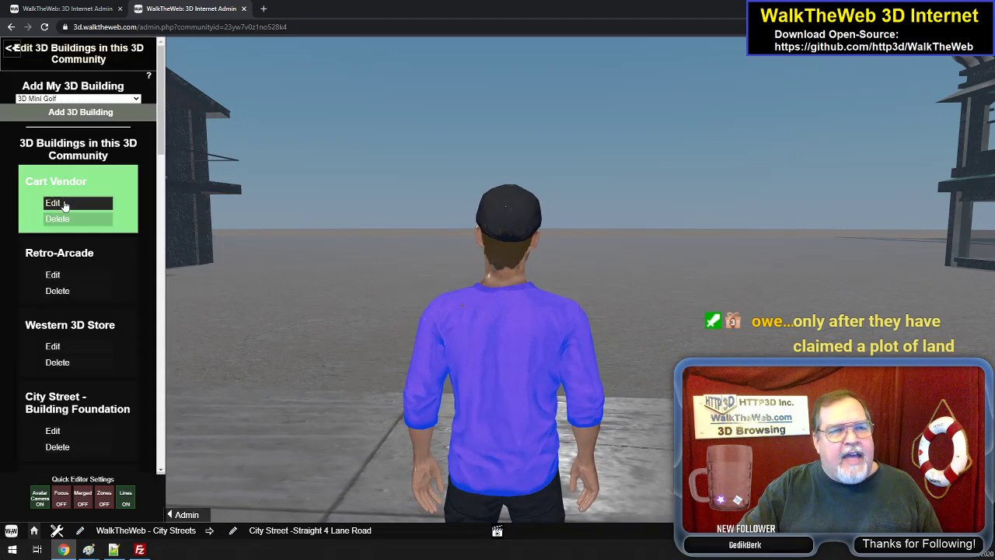
{"action": "left_click", "coordinate": [98, 99]}
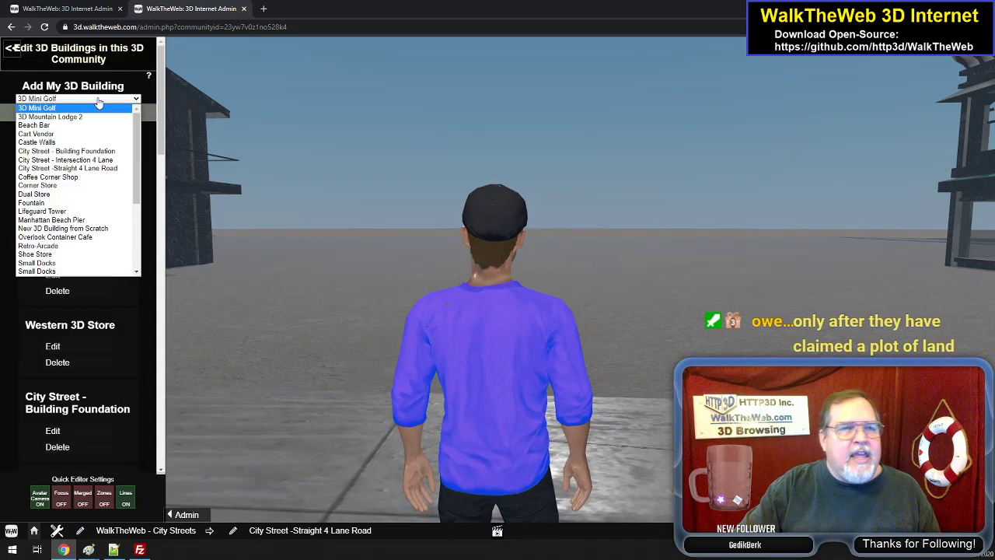
{"action": "scroll", "coordinate": [86, 241], "scroll_direction": "down", "scroll_amount": 5}
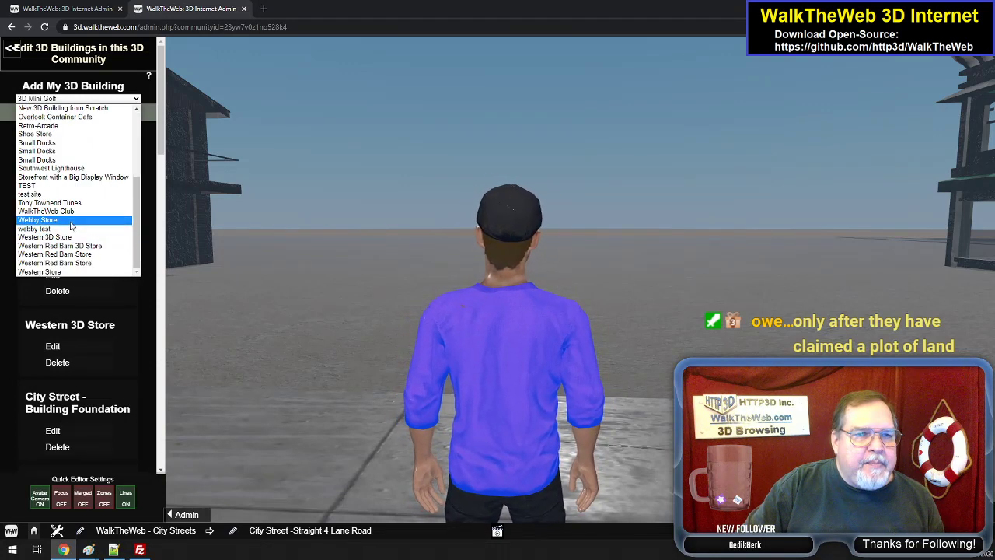
{"action": "left_click", "coordinate": [69, 220]}
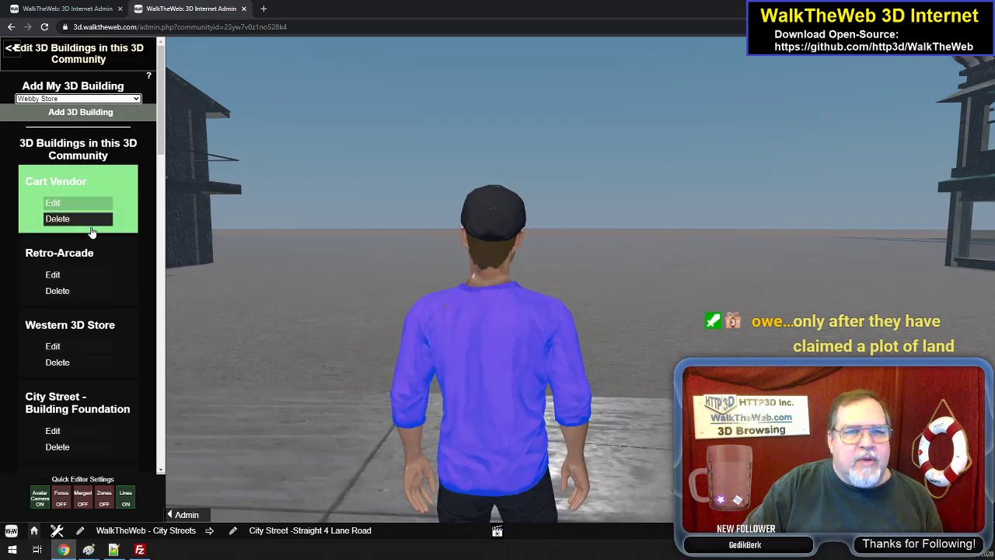
{"action": "left_click", "coordinate": [106, 114]}
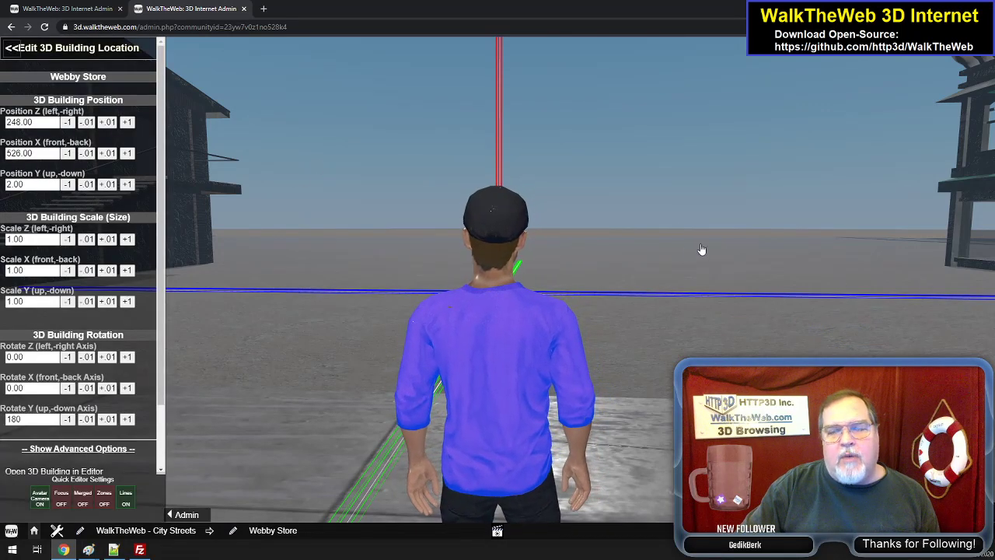
- Rotate the Webby Store about its vertical axis to 270.00 so its entrance faces the sidewalk
{"action": "key", "text": "Down"}
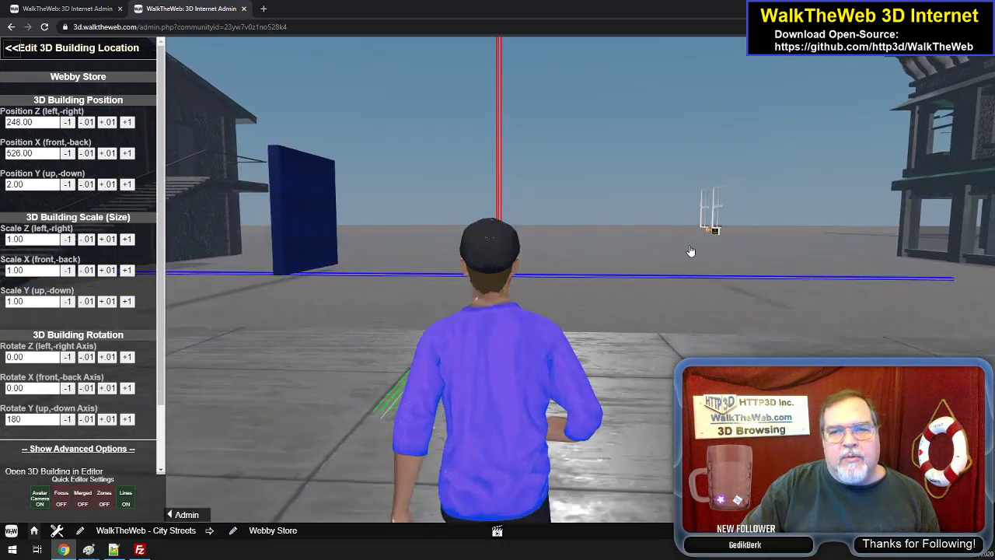
{"action": "key", "text": "Up"}
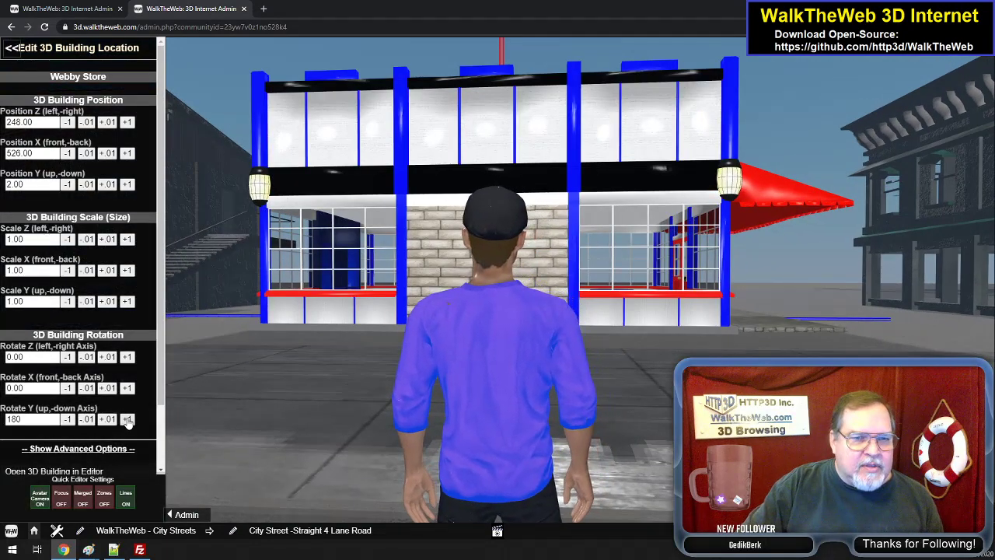
{"action": "left_click", "coordinate": [126, 420]}
{"action": "left_click", "coordinate": [127, 419]}
{"action": "left_click", "coordinate": [127, 419]}
{"action": "left_click", "coordinate": [127, 420]}
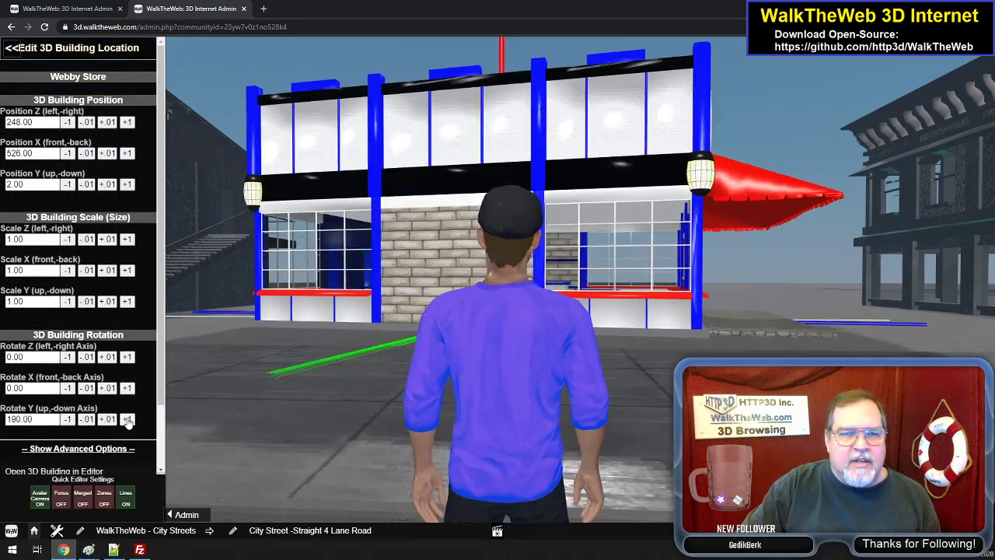
{"action": "left_click", "coordinate": [127, 420]}
{"action": "left_click", "coordinate": [126, 420]}
{"action": "left_click", "coordinate": [127, 420]}
{"action": "left_click", "coordinate": [127, 419]}
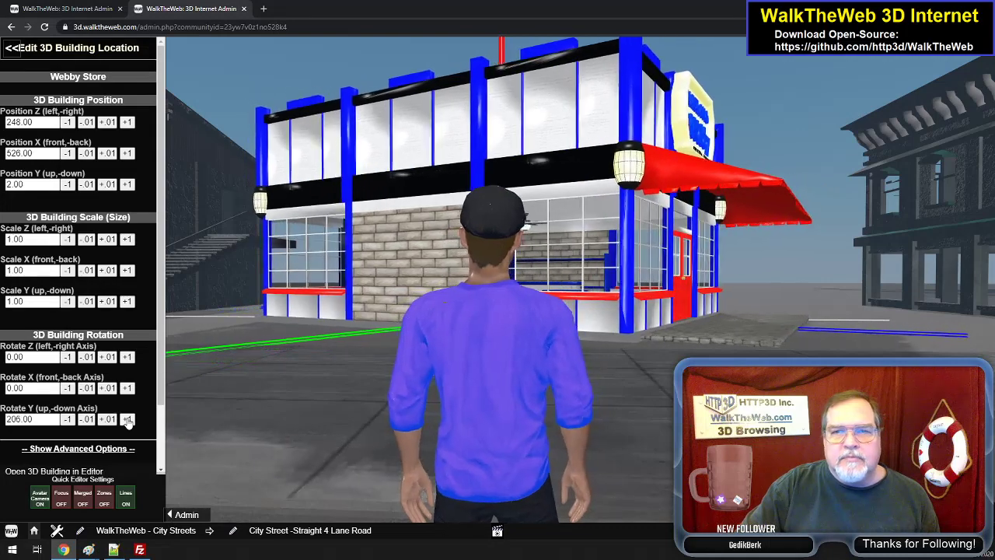
{"action": "left_click", "coordinate": [127, 419]}
{"action": "left_click", "coordinate": [127, 419]}
{"action": "left_click", "coordinate": [127, 419]}
{"action": "left_click", "coordinate": [127, 420]}
{"action": "left_click", "coordinate": [127, 420]}
{"action": "left_click", "coordinate": [127, 419]}
{"action": "left_click", "coordinate": [127, 420]}
{"action": "left_click", "coordinate": [128, 422]}
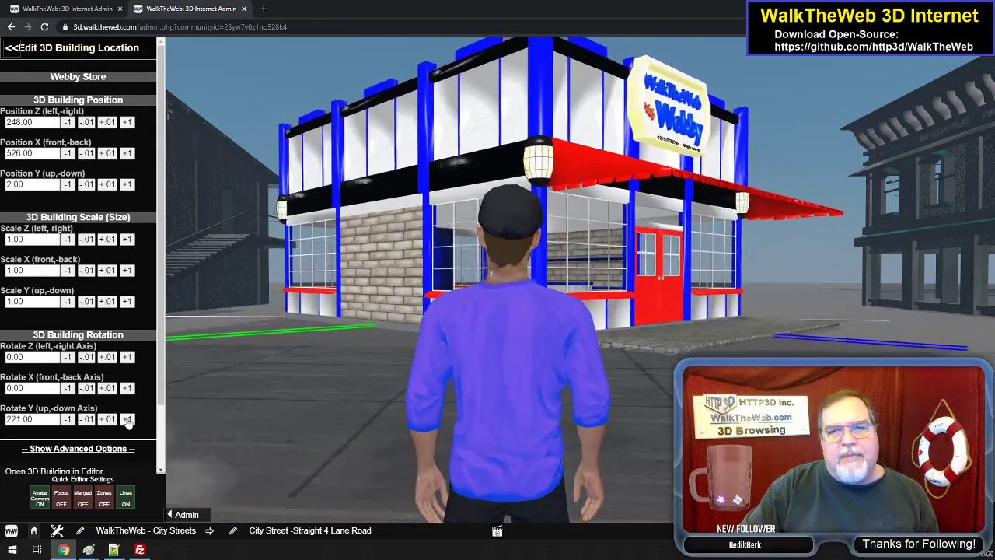
{"action": "left_click", "coordinate": [128, 419]}
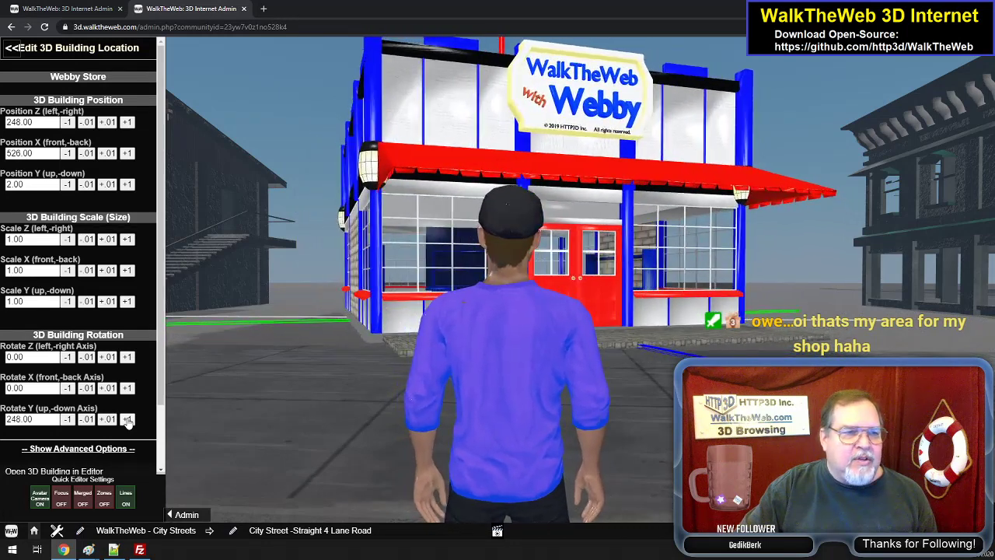
{"action": "left_click", "coordinate": [129, 420]}
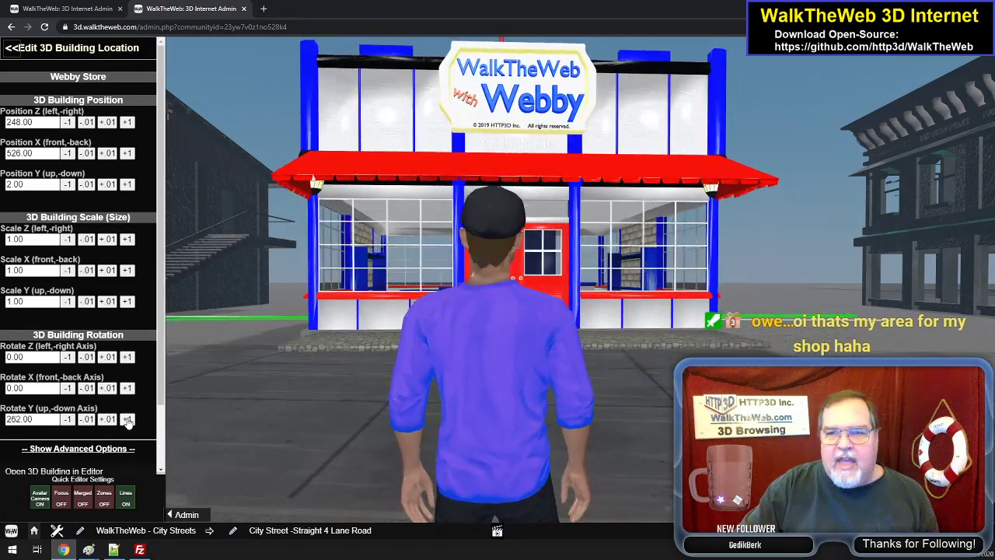
{"action": "left_click", "coordinate": [128, 420]}
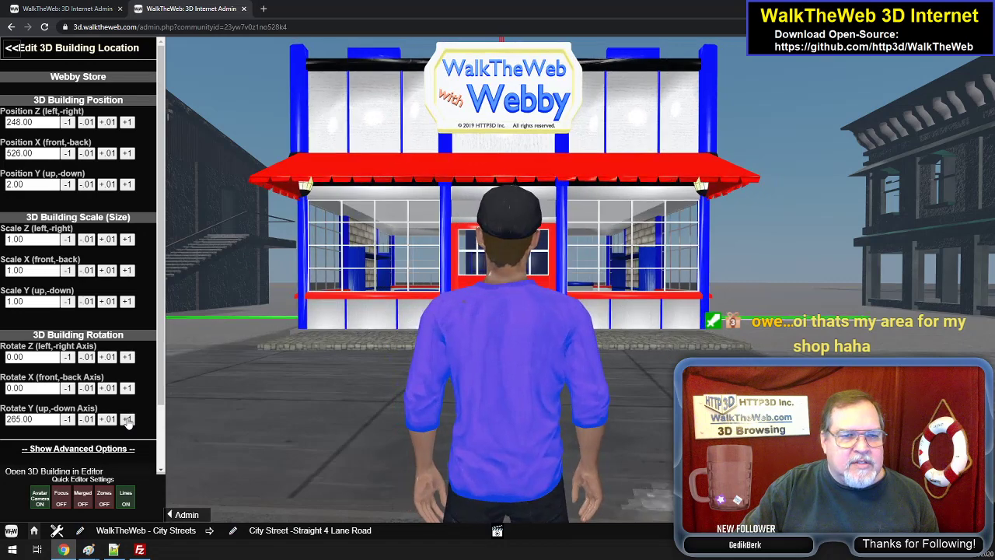
{"action": "left_click", "coordinate": [128, 420]}
{"action": "left_click", "coordinate": [129, 419]}
{"action": "left_click", "coordinate": [128, 419]}
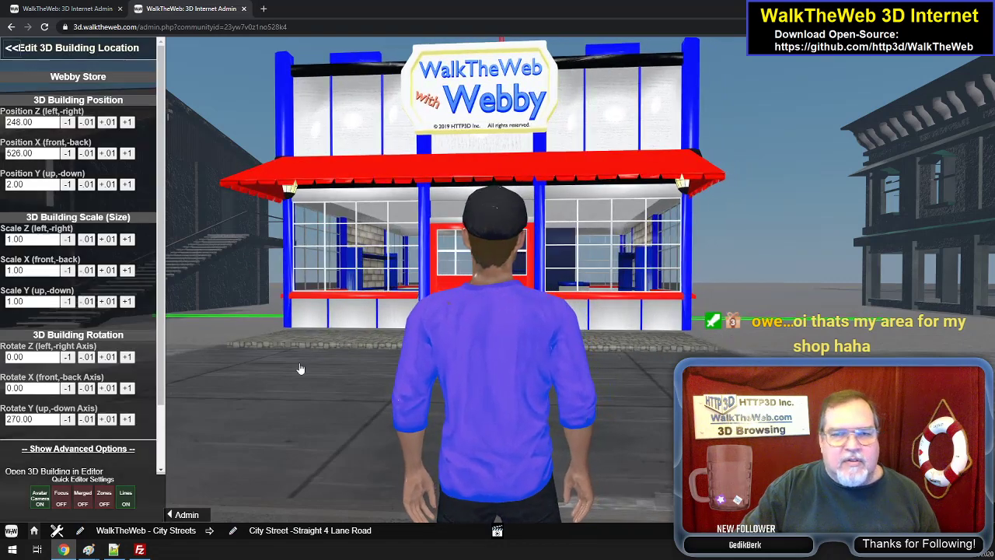
- Walk to the Webby Store's front corner, view it along the sidewalk and lower its Y position to 0.00
{"action": "left_click_drag", "start_coordinate": [331, 368], "coordinate": [369, 383]}
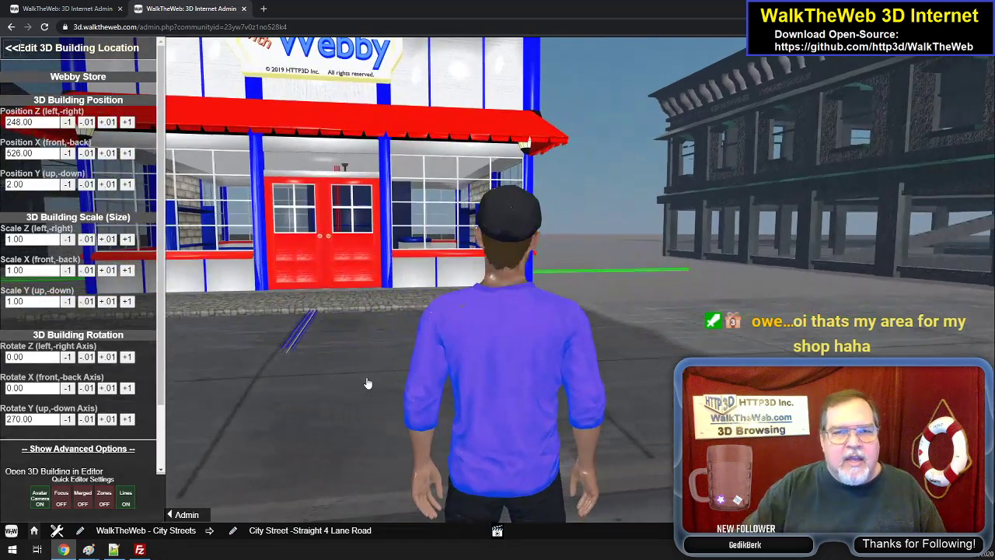
{"action": "key", "text": "Right"}
{"action": "key", "text": "Up"}
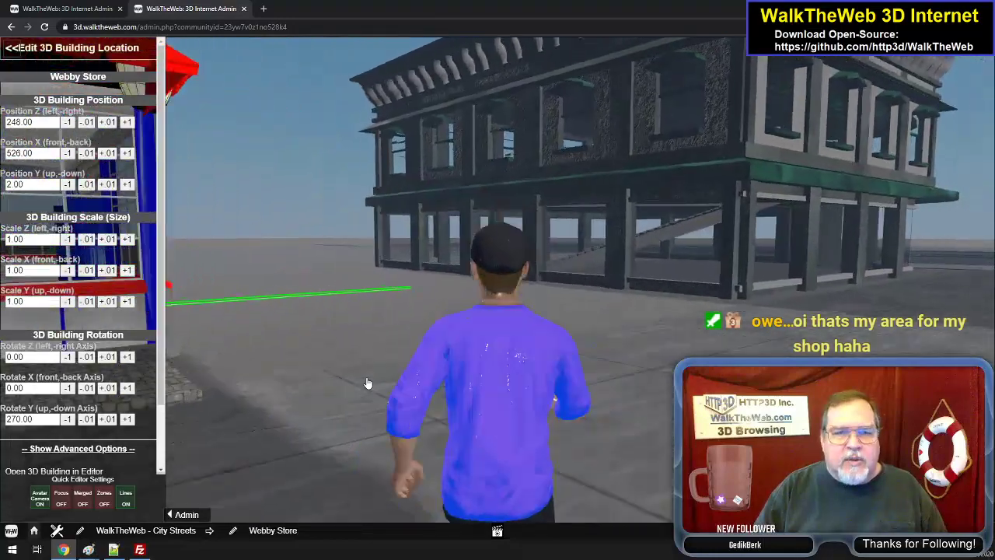
{"action": "key", "text": "Left"}
{"action": "key", "text": "Left"}
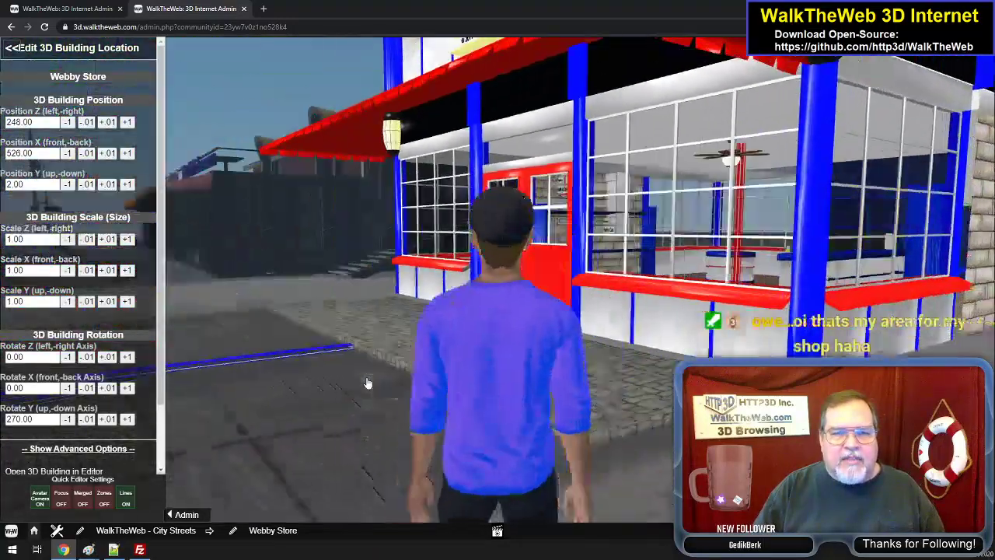
{"action": "key", "text": "Left"}
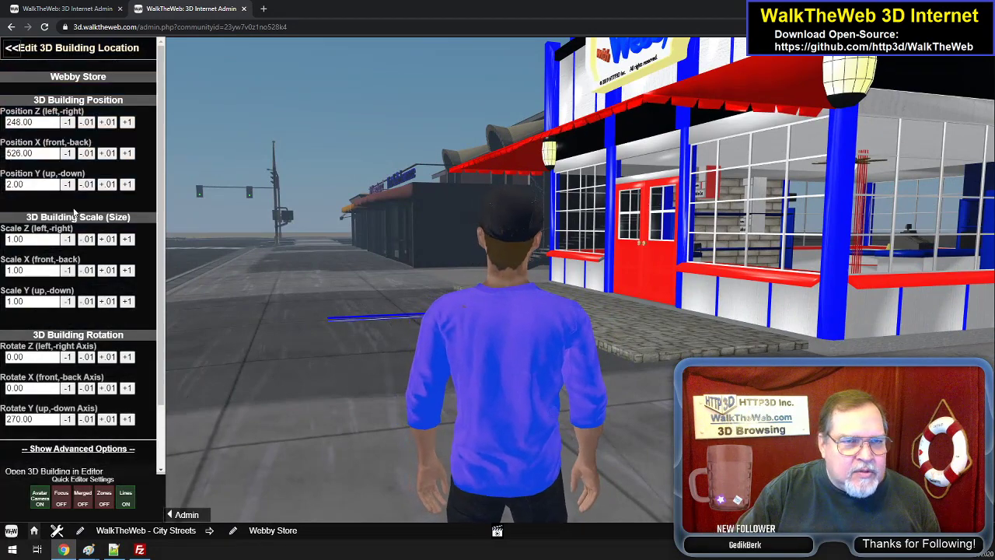
{"action": "left_click", "coordinate": [67, 187]}
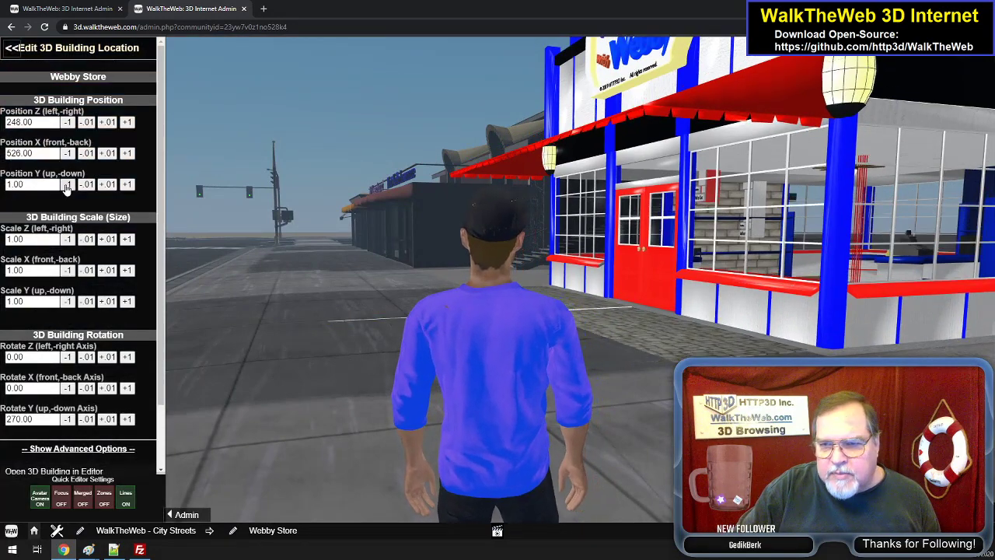
{"action": "left_click", "coordinate": [67, 187]}
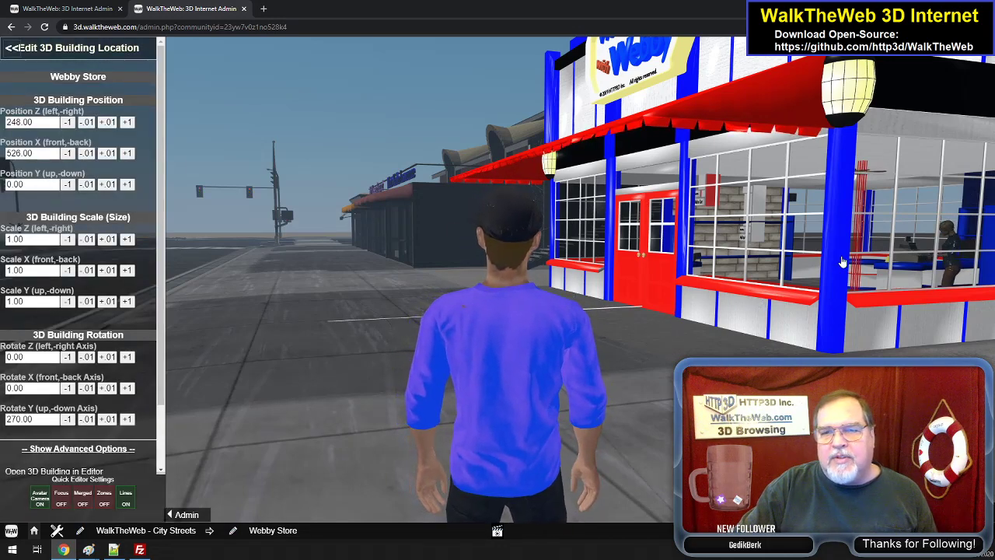
- Inspect the Webby Store's windows and doors up close, back away and raise its Y position to 1.00
{"action": "key", "text": "Up"}
{"action": "key", "text": "Right"}
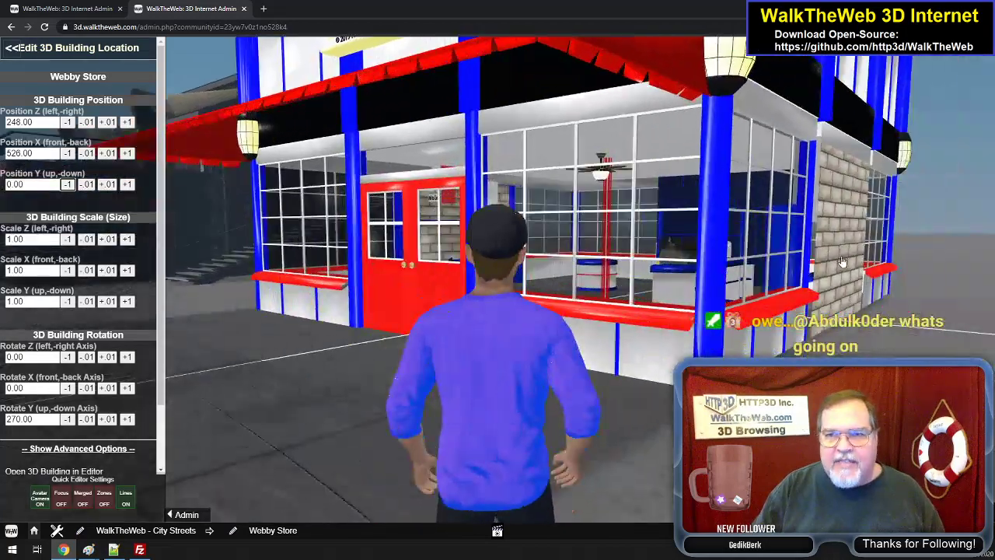
{"action": "key", "text": "Up"}
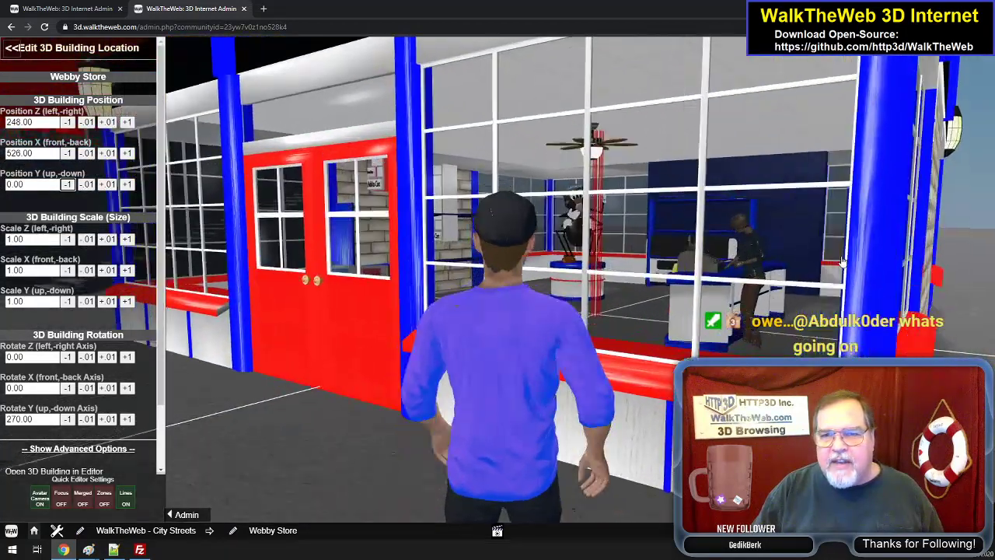
{"action": "key", "text": "Left"}
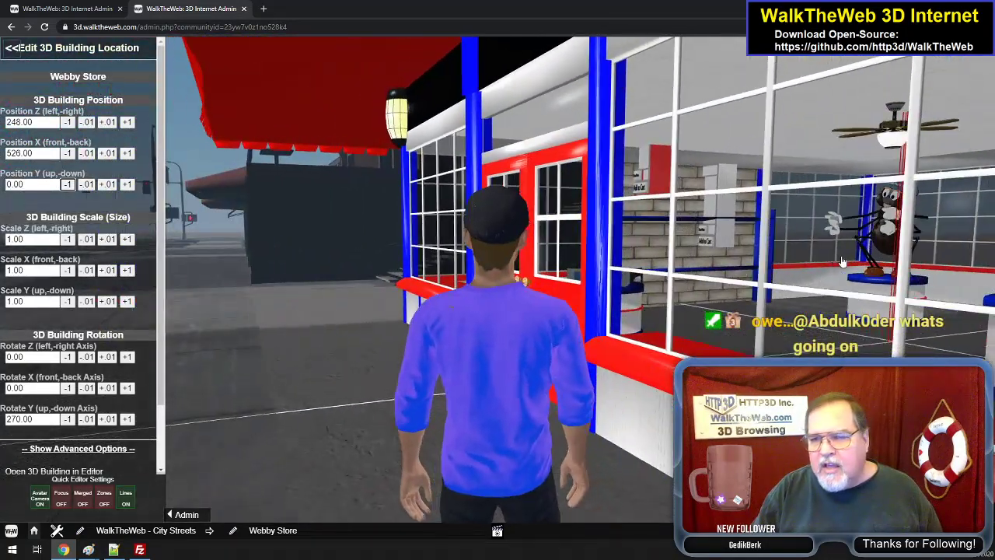
{"action": "key", "text": "Down"}
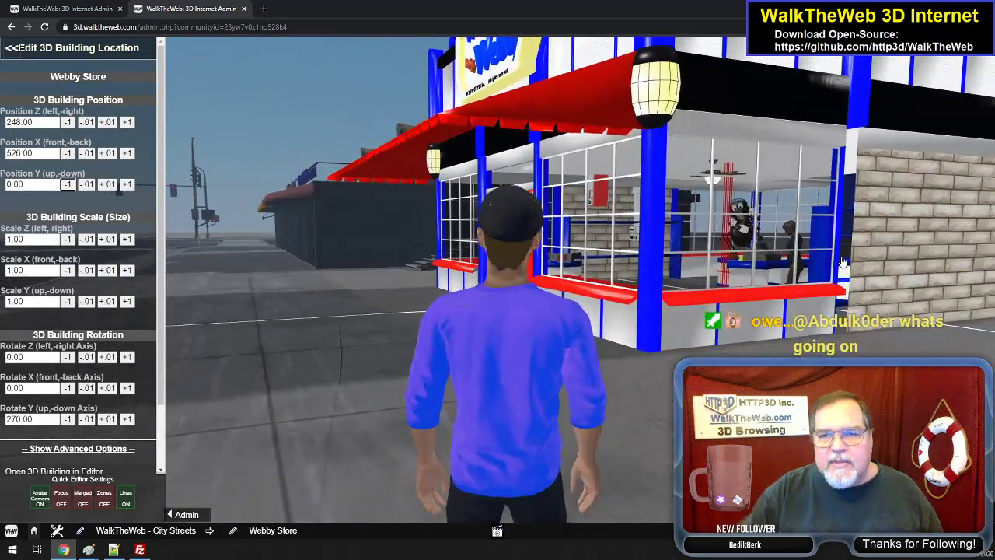
{"action": "left_click", "coordinate": [127, 184]}
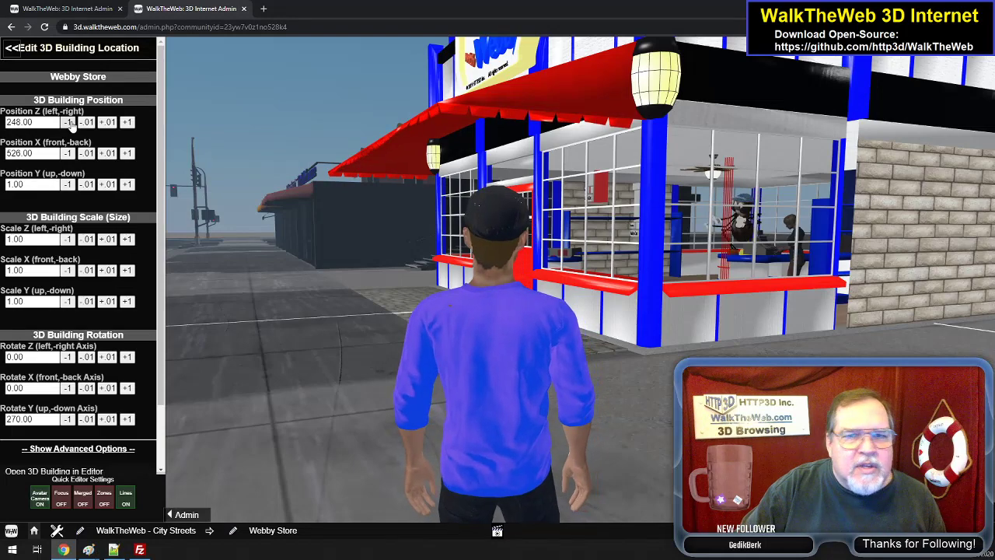
- Shift the Webby Store along the Z axis towards the street to position 229.00
{"action": "left_click", "coordinate": [68, 122]}
{"action": "left_click", "coordinate": [69, 122]}
{"action": "left_click", "coordinate": [68, 122]}
{"action": "left_click", "coordinate": [69, 122]}
{"action": "left_click", "coordinate": [69, 122]}
{"action": "left_click", "coordinate": [68, 122]}
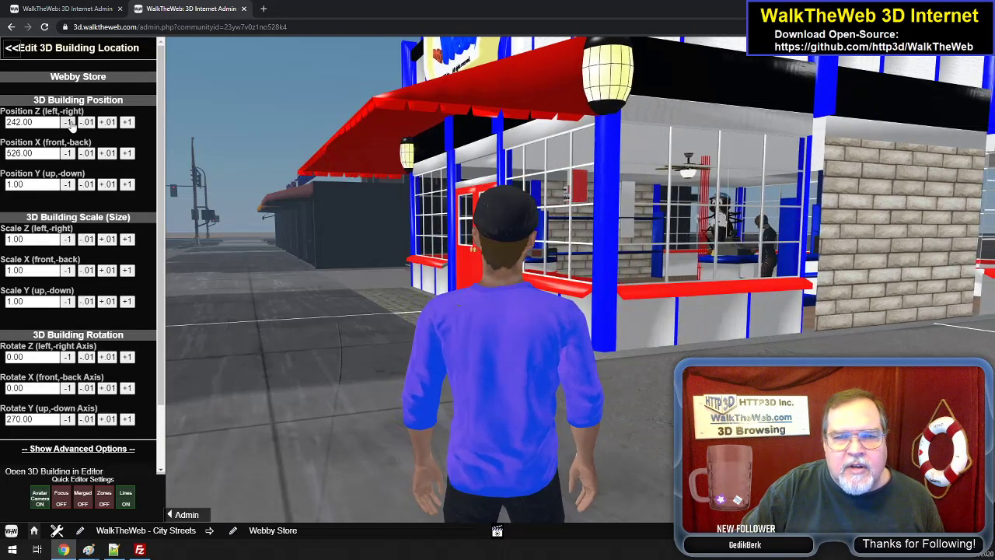
{"action": "left_click", "coordinate": [68, 122]}
{"action": "left_click", "coordinate": [69, 122]}
{"action": "left_click", "coordinate": [68, 122]}
{"action": "left_click", "coordinate": [68, 122]}
{"action": "left_click", "coordinate": [69, 122]}
{"action": "left_click", "coordinate": [69, 122]}
{"action": "left_click", "coordinate": [68, 122]}
{"action": "left_click", "coordinate": [69, 122]}
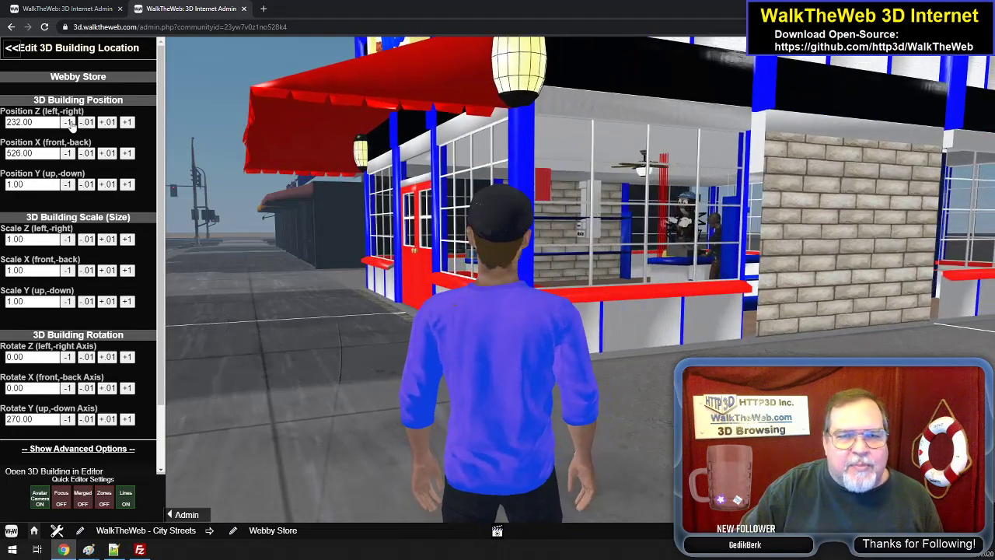
{"action": "left_click", "coordinate": [68, 122]}
{"action": "left_click", "coordinate": [68, 122]}
{"action": "left_click", "coordinate": [68, 122]}
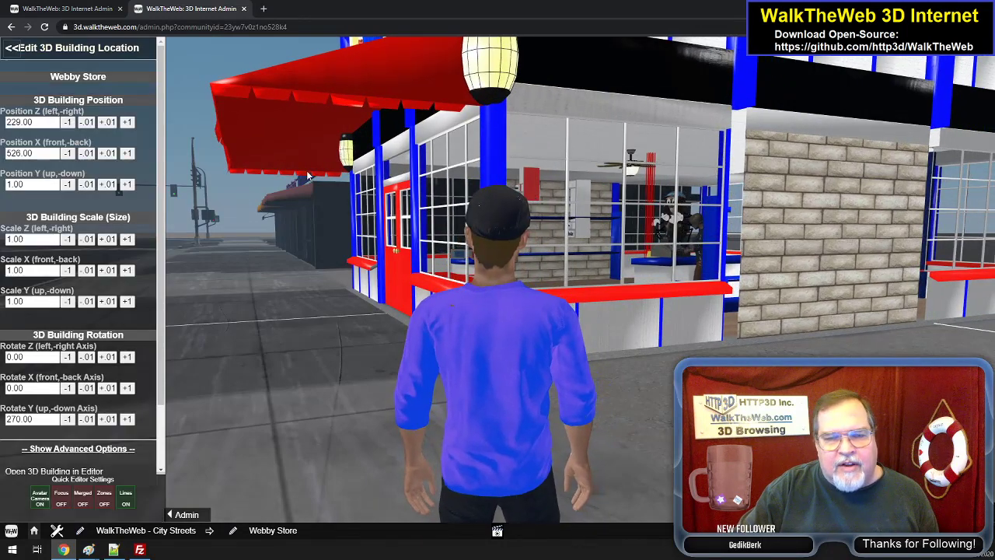
- Check the Webby Store's alignment from several angles and try a Z position of 228.00 before restoring 229.00
{"action": "left_click_drag", "start_coordinate": [268, 209], "coordinate": [236, 207]}
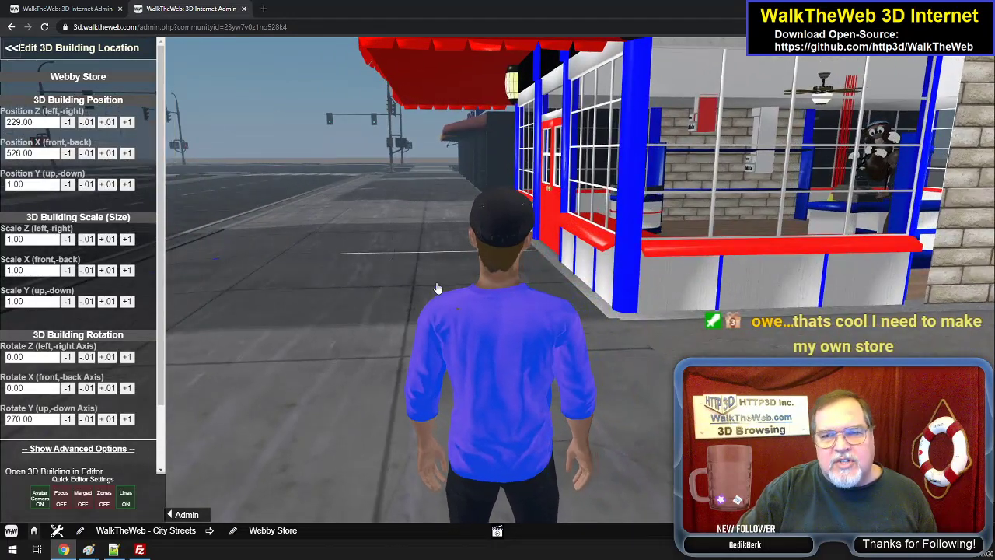
{"action": "left_click_drag", "start_coordinate": [297, 228], "coordinate": [390, 158]}
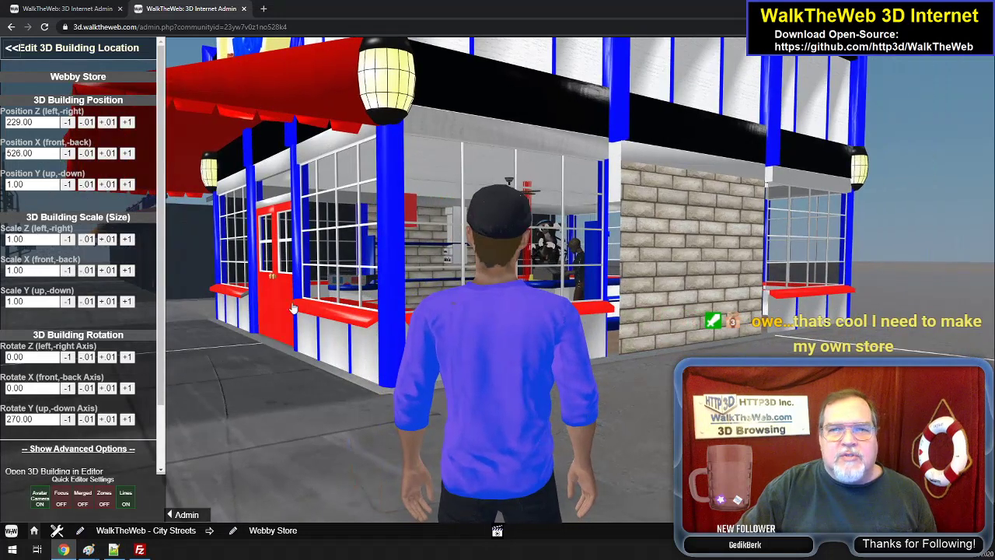
{"action": "left_click_drag", "start_coordinate": [327, 253], "coordinate": [288, 269]}
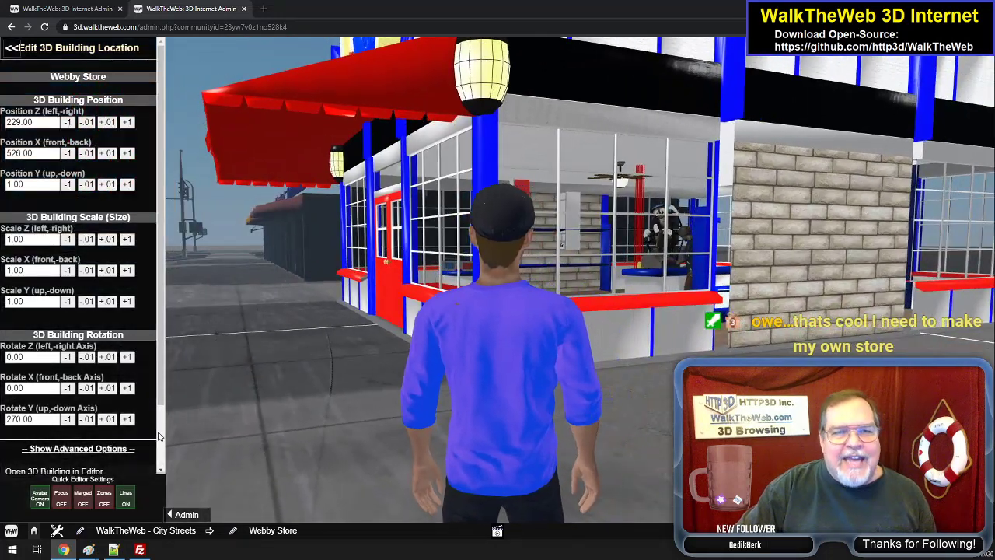
{"action": "left_click", "coordinate": [68, 122]}
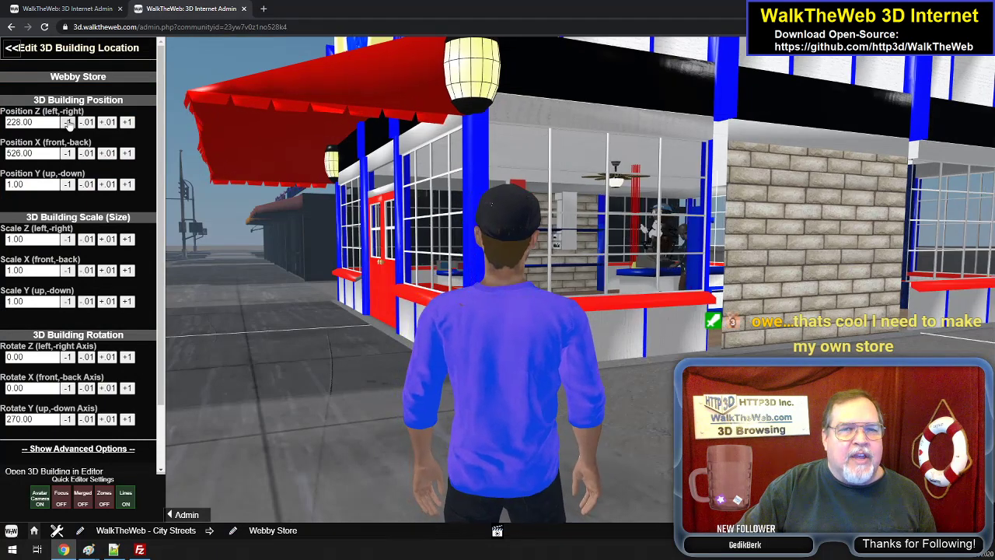
{"action": "left_click", "coordinate": [127, 123]}
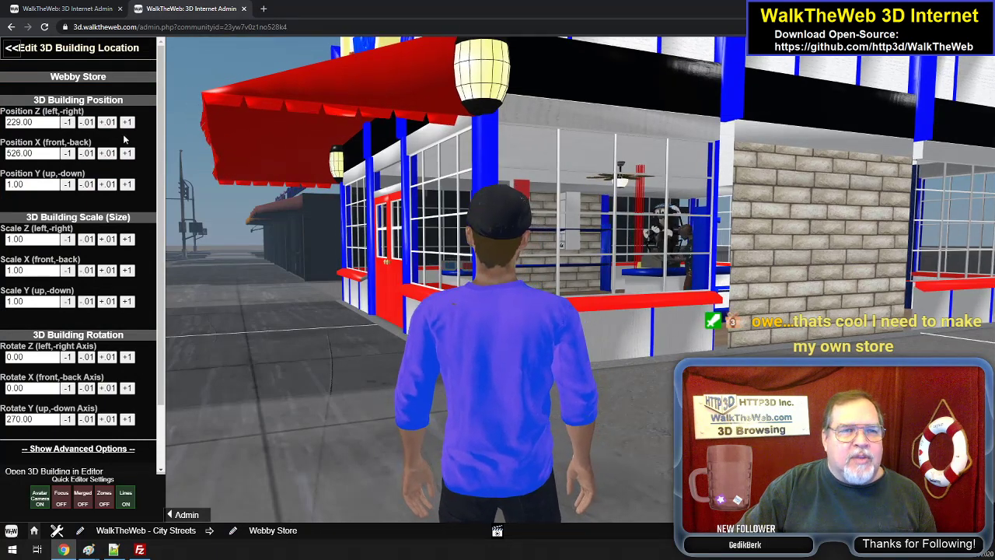
- Try a Z position of 230.00 for the Webby Store before restoring 229.00
{"action": "left_click", "coordinate": [127, 123]}
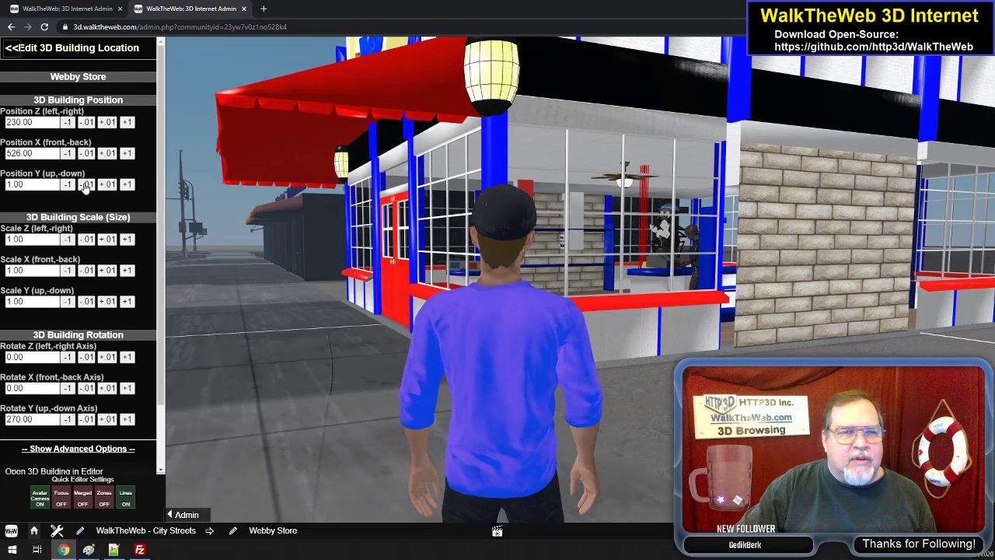
{"action": "left_click", "coordinate": [68, 123]}
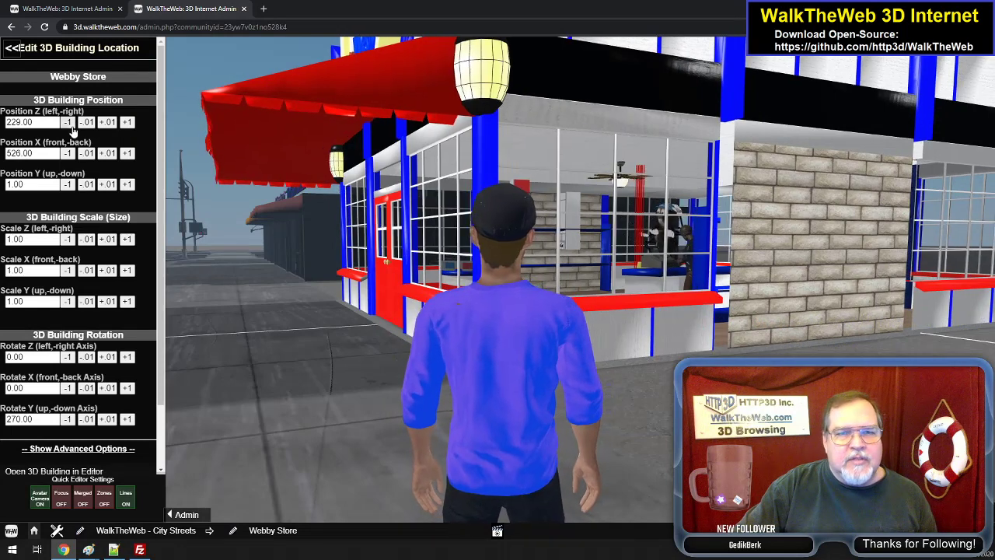
- Test lower X positions for the Webby Store, settle on 525.00 and save the building
{"action": "left_click", "coordinate": [68, 154]}
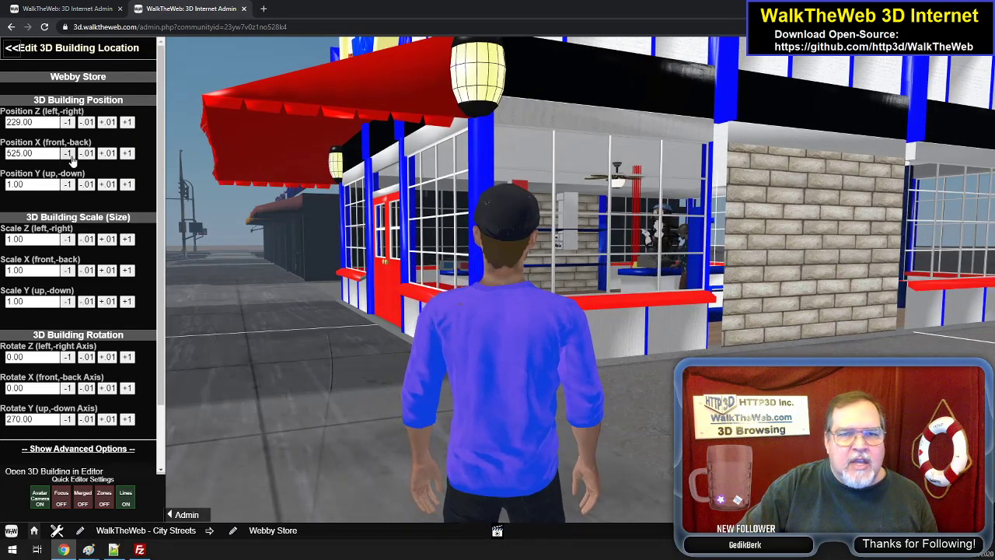
{"action": "left_click", "coordinate": [69, 154]}
{"action": "left_click", "coordinate": [71, 156]}
{"action": "left_click", "coordinate": [72, 156]}
{"action": "left_click", "coordinate": [71, 156]}
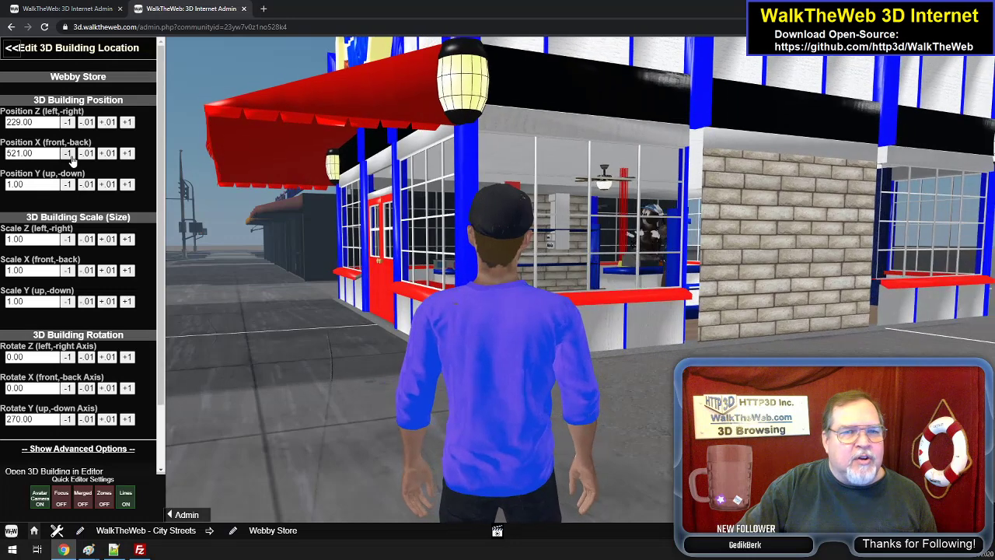
{"action": "left_click", "coordinate": [71, 157]}
{"action": "left_click", "coordinate": [72, 156]}
{"action": "left_click", "coordinate": [71, 156]}
{"action": "left_click", "coordinate": [72, 156]}
{"action": "left_click", "coordinate": [127, 154]}
{"action": "left_click", "coordinate": [127, 154]}
{"action": "left_click", "coordinate": [127, 154]}
{"action": "left_click", "coordinate": [127, 153]}
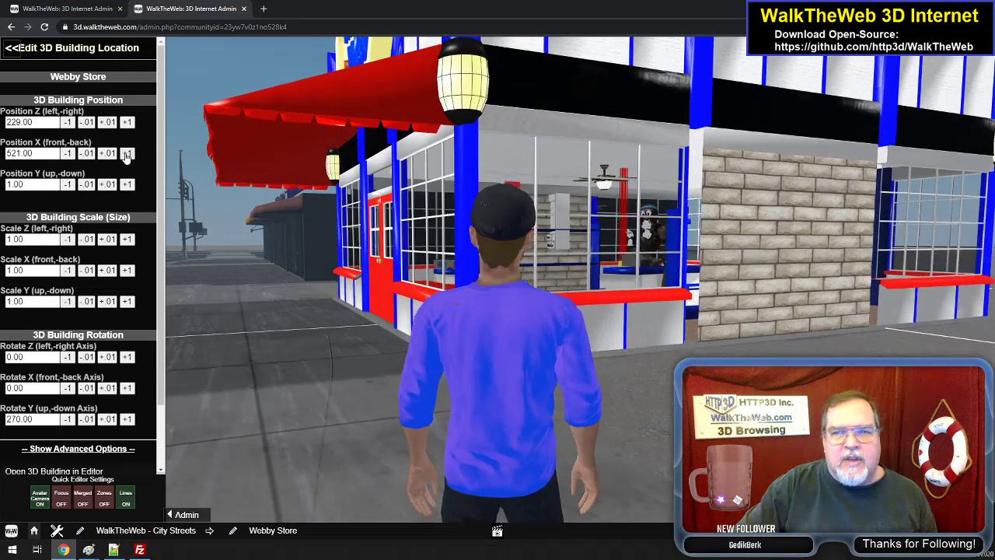
{"action": "left_click", "coordinate": [126, 154]}
{"action": "left_click", "coordinate": [126, 154]}
{"action": "left_click", "coordinate": [127, 154]}
{"action": "left_click", "coordinate": [126, 154]}
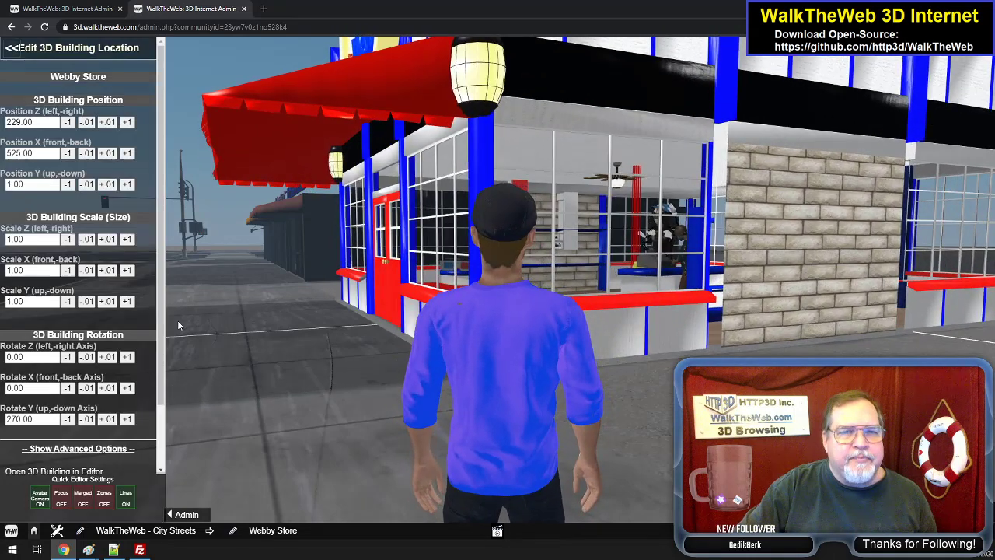
{"action": "scroll", "coordinate": [158, 432], "scroll_direction": "down", "scroll_amount": 2}
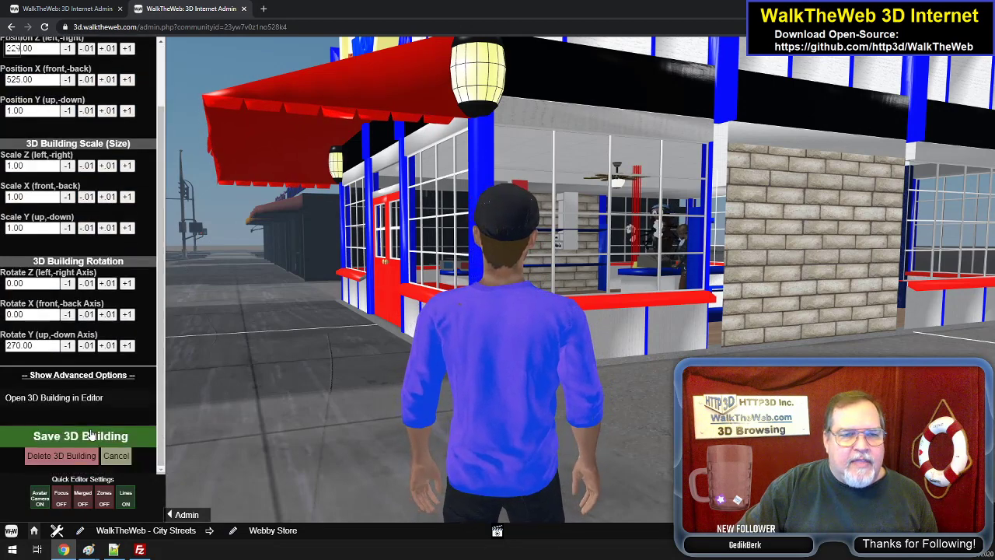
{"action": "left_click", "coordinate": [80, 436]}
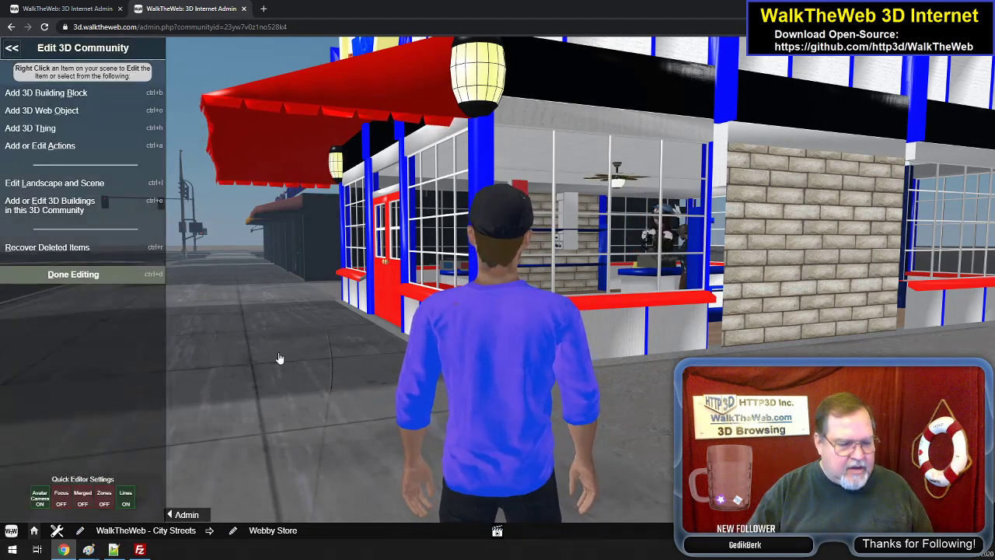
- Walk along the storefront, enter the Webby Store through its front doors and approach the sales counter
{"action": "key", "text": "Left"}
{"action": "key", "text": "Up"}
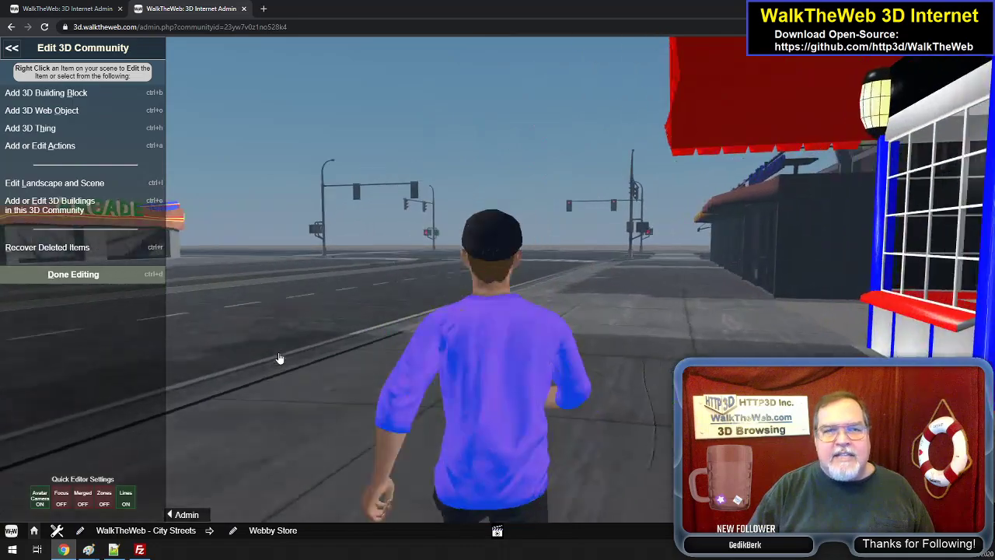
{"action": "key", "text": "Right"}
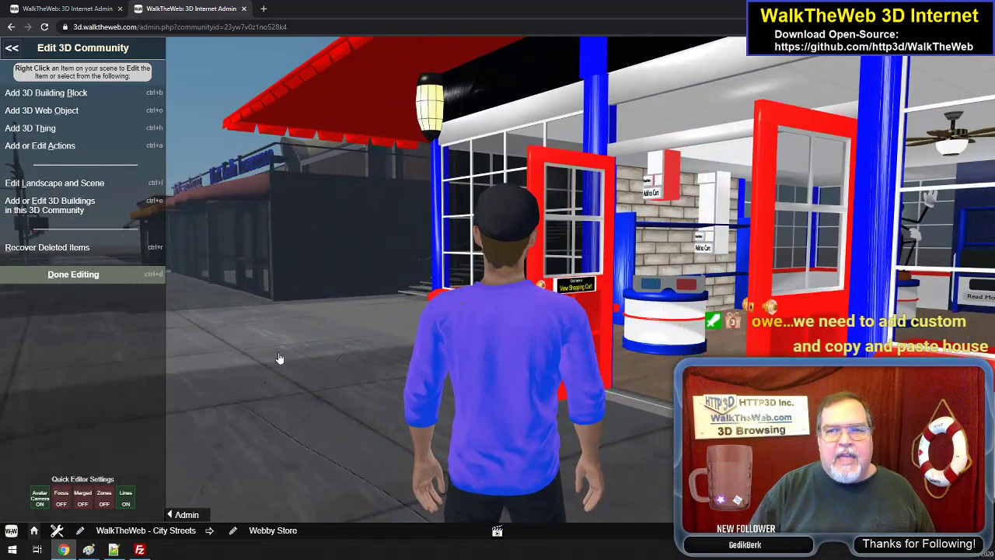
{"action": "key", "text": "Up"}
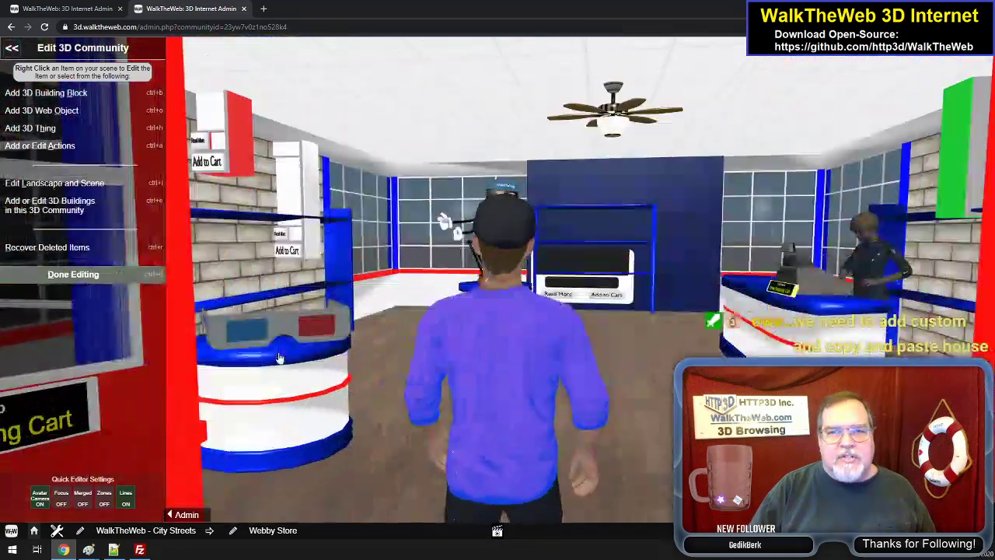
{"action": "key", "text": "Right"}
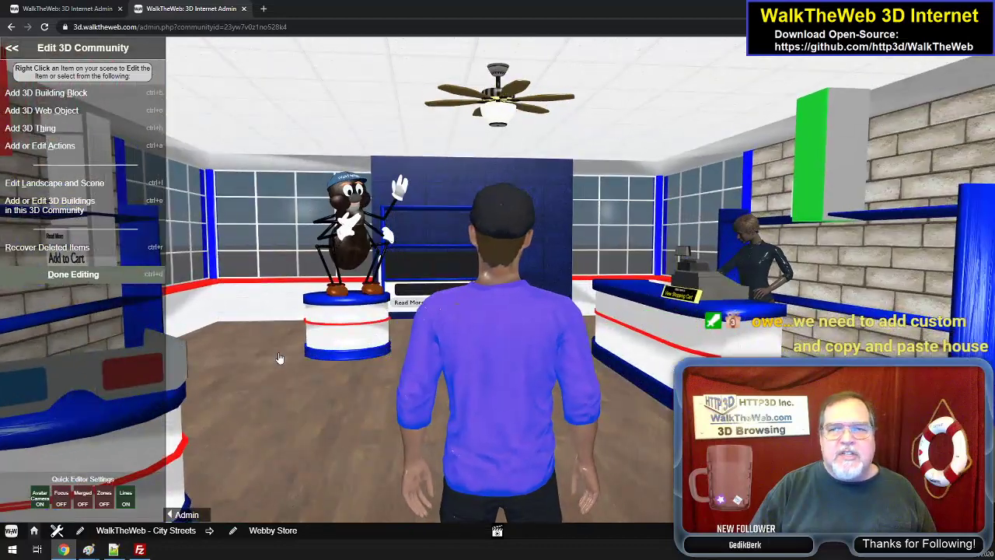
{"action": "key", "text": "Up"}
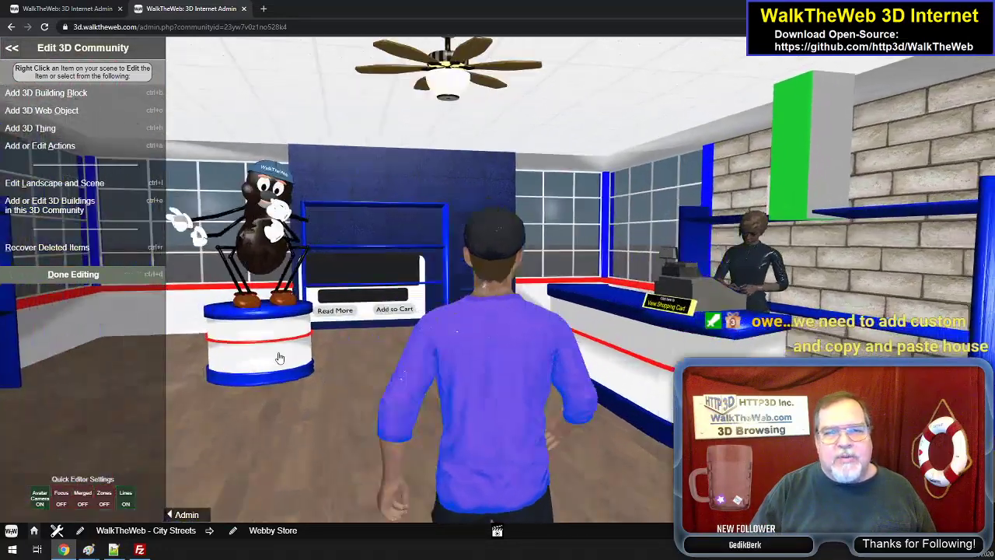
{"action": "key", "text": "Up"}
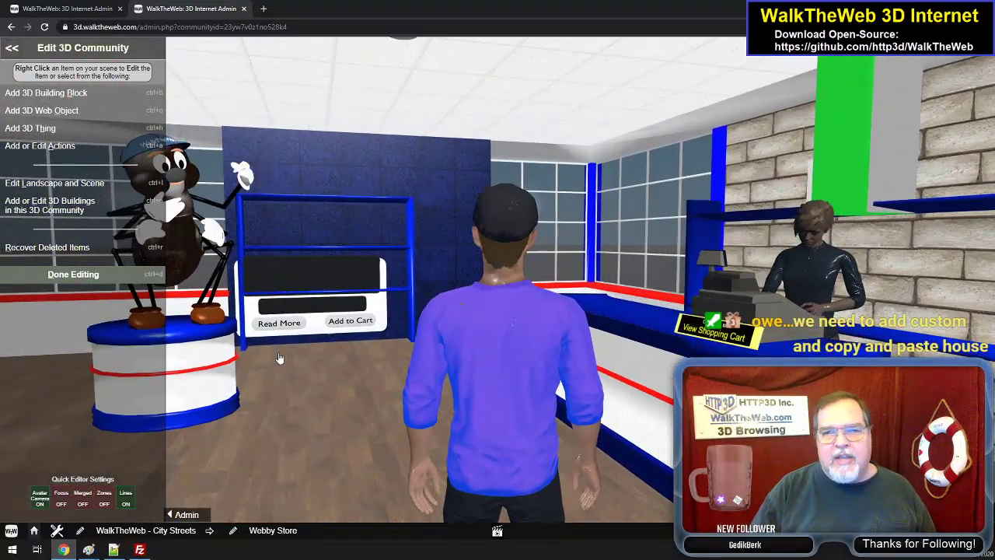
- Look around the Webby Store's interior displays and walk back out through the front doors
{"action": "key", "text": "Down"}
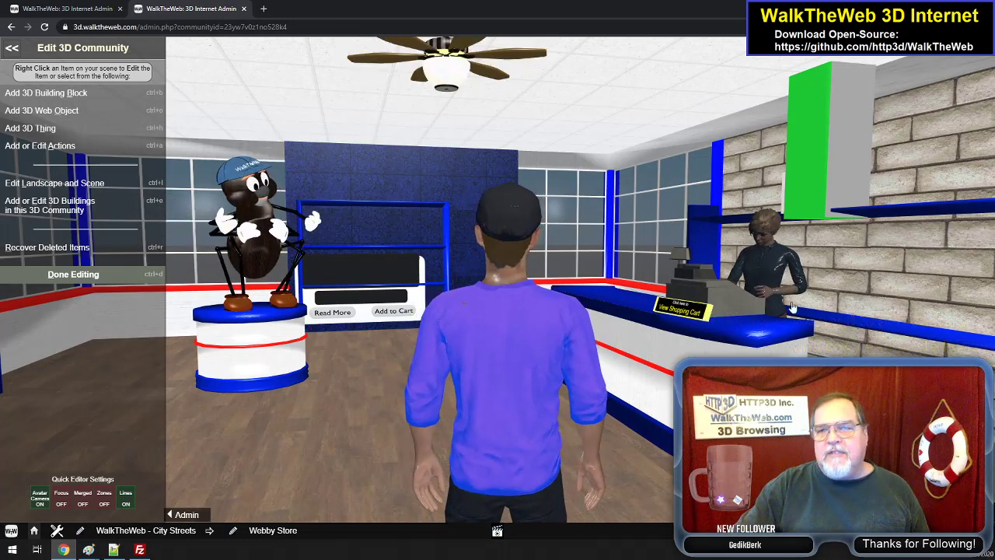
{"action": "key", "text": "Left"}
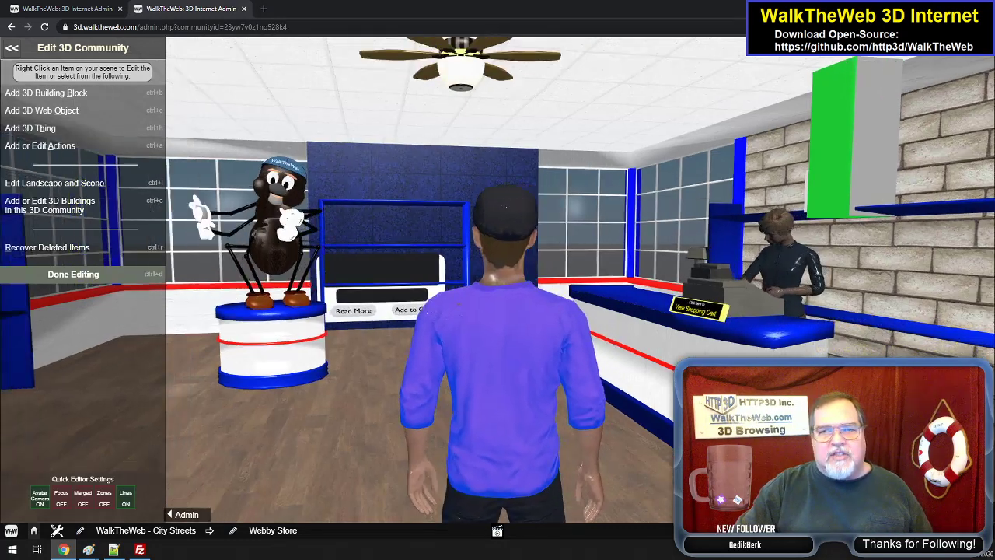
{"action": "key", "text": "Left"}
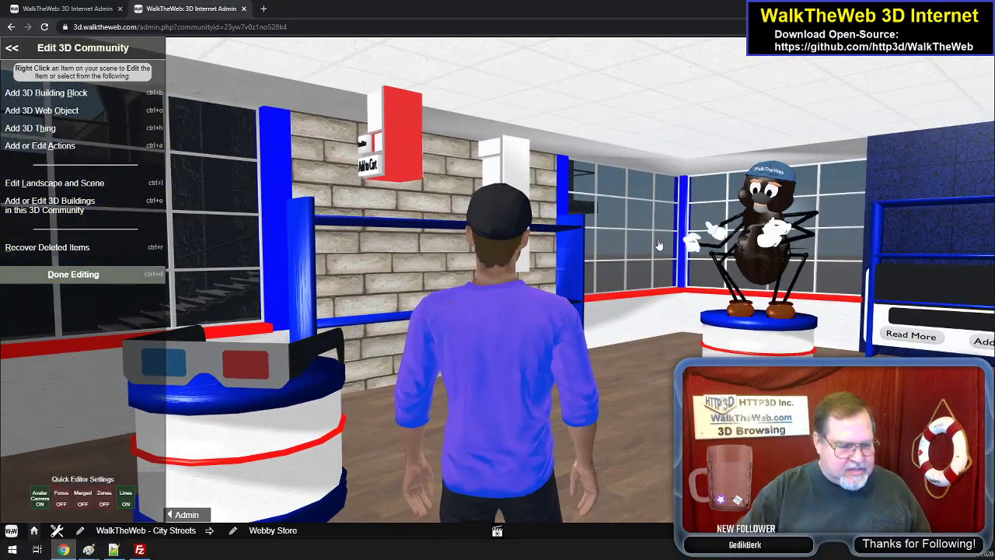
{"action": "key", "text": "Left"}
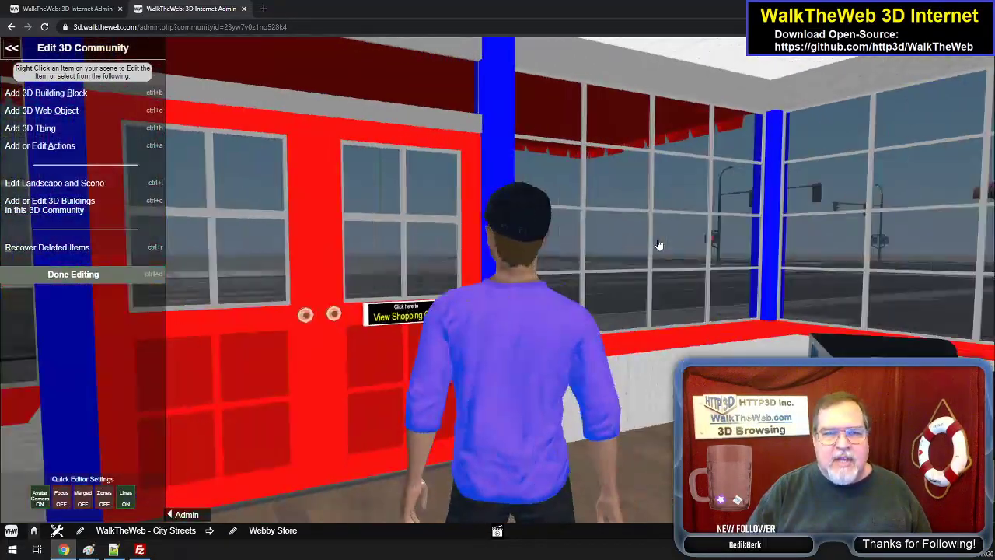
{"action": "key", "text": "Up"}
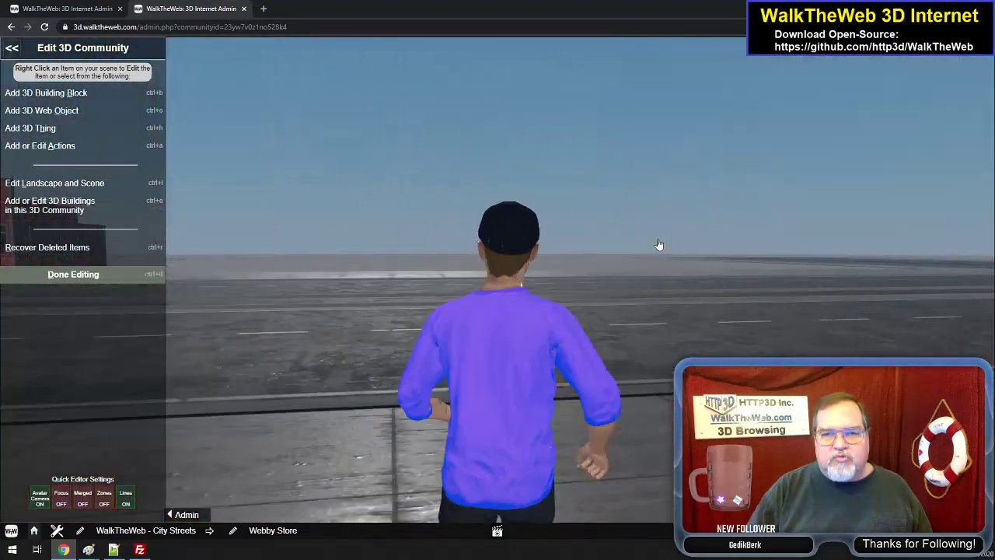
- Face the Webby Store again and back into the street to view its whole facade beside the neighbouring buildings
{"action": "key", "text": "Right"}
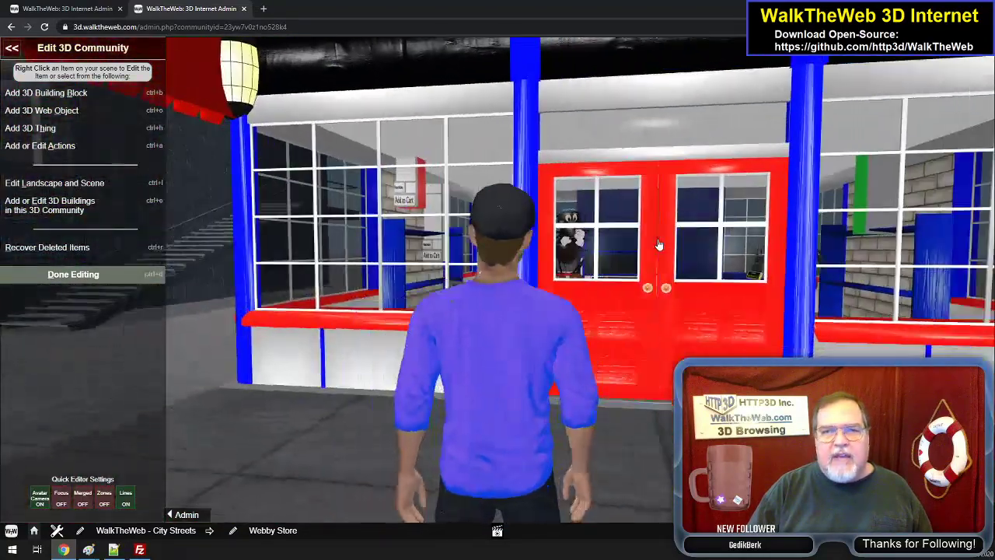
{"action": "key", "text": "Down"}
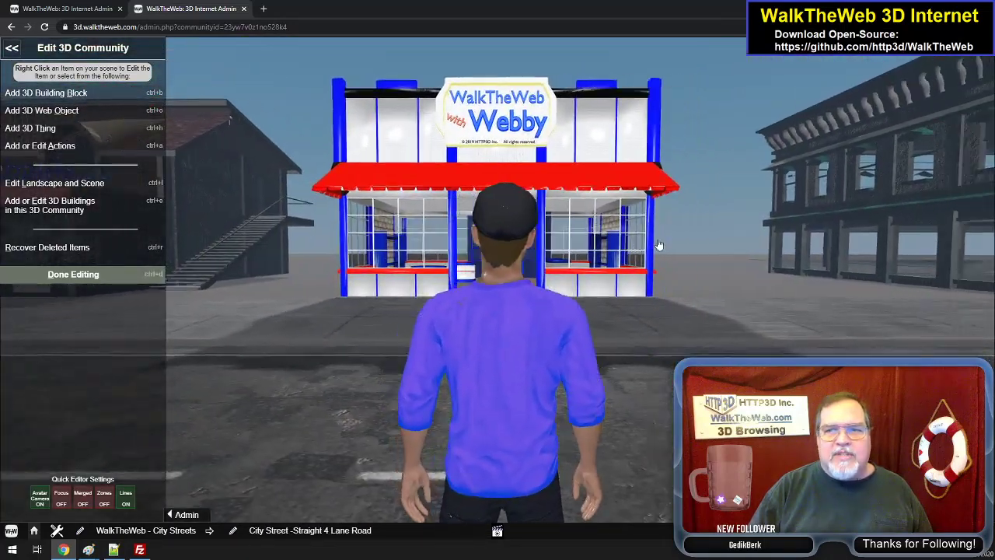
{"action": "key", "text": "Right"}
{"action": "key", "text": "Left"}
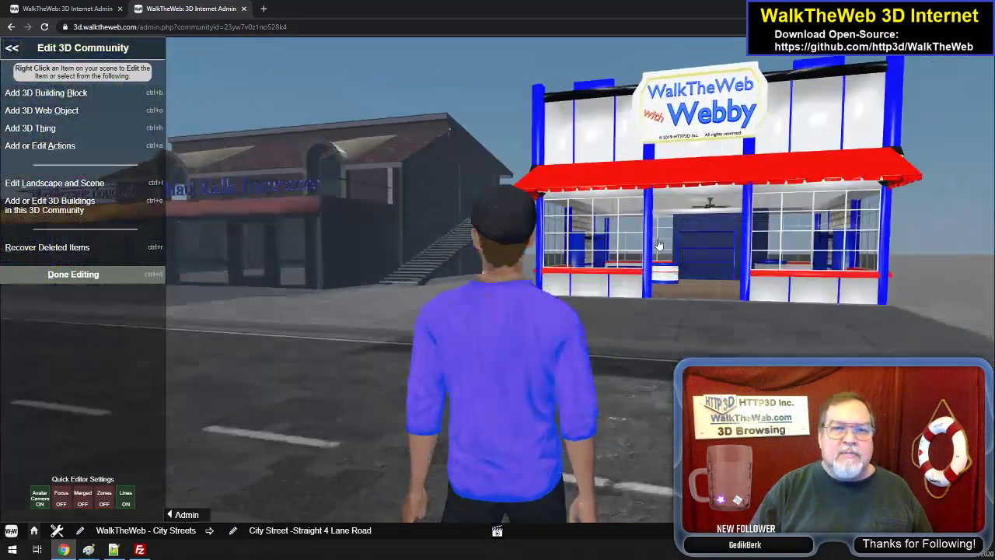
- Run down the four-lane street past the Coffee Corner Shop to the intersection, looking back towards the Webby Store
{"action": "key", "text": "Left"}
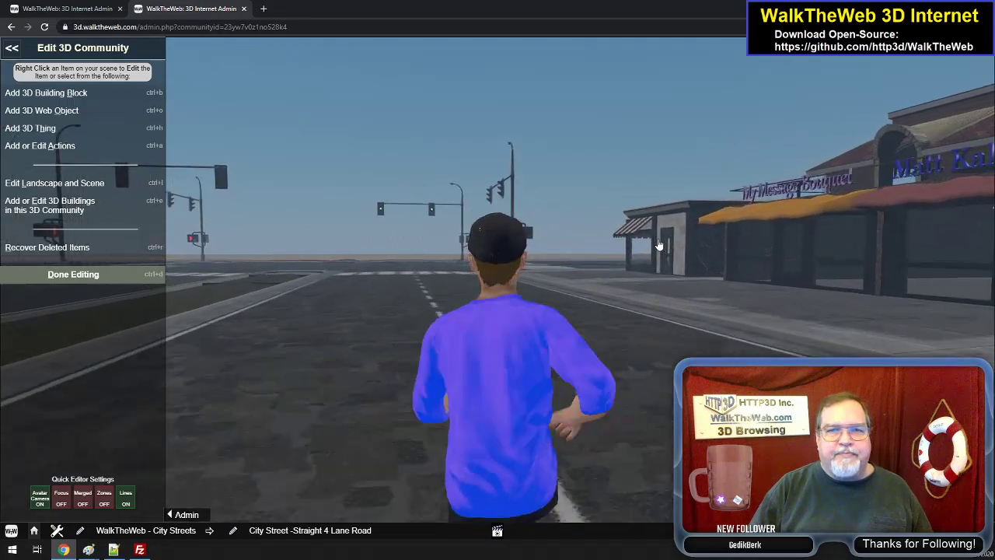
{"action": "key", "text": "Right"}
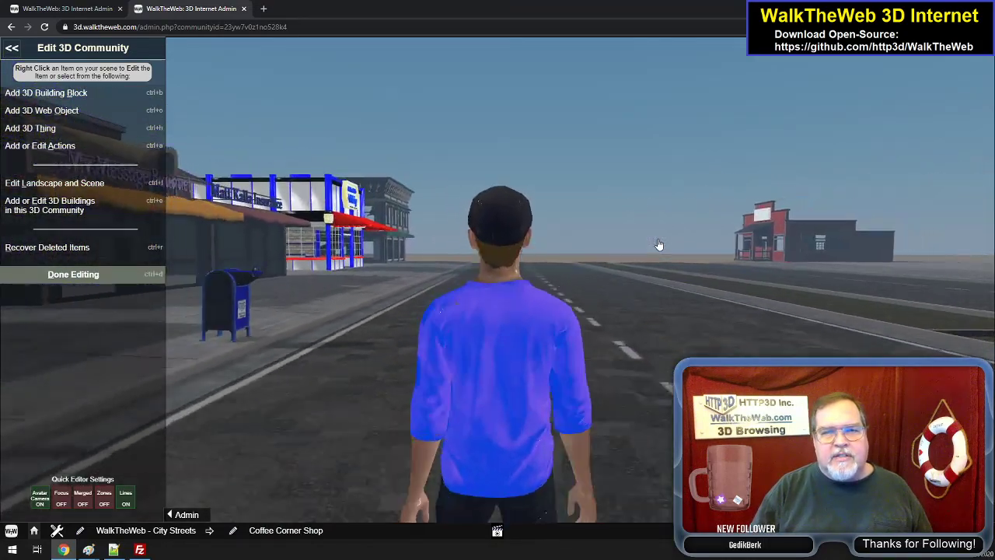
{"action": "key", "text": "Up"}
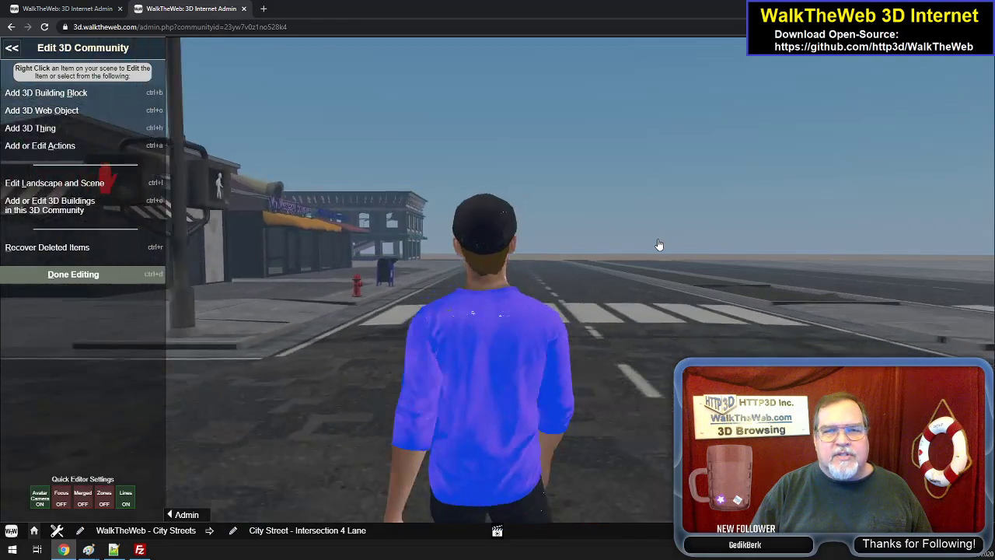
{"action": "key", "text": "Down"}
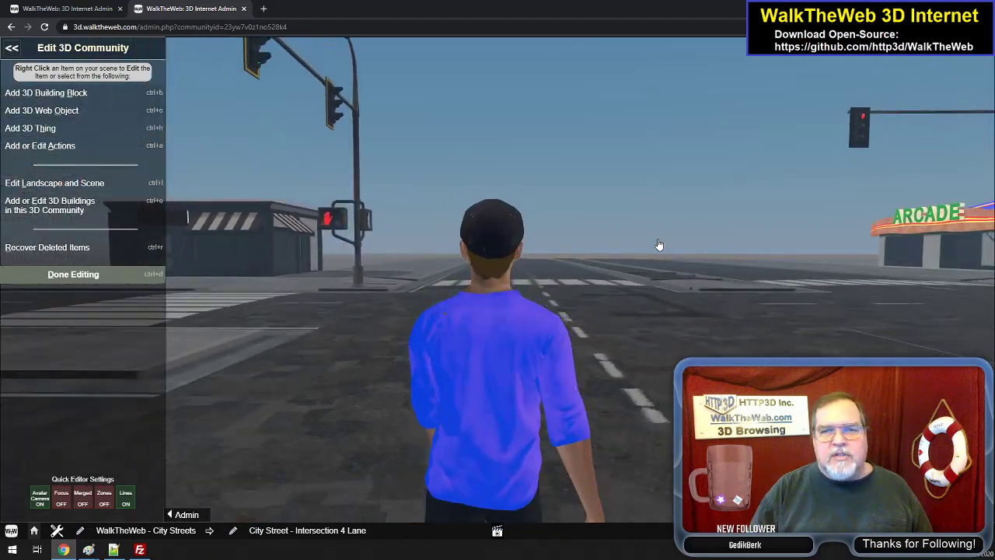
{"action": "key", "text": "Up"}
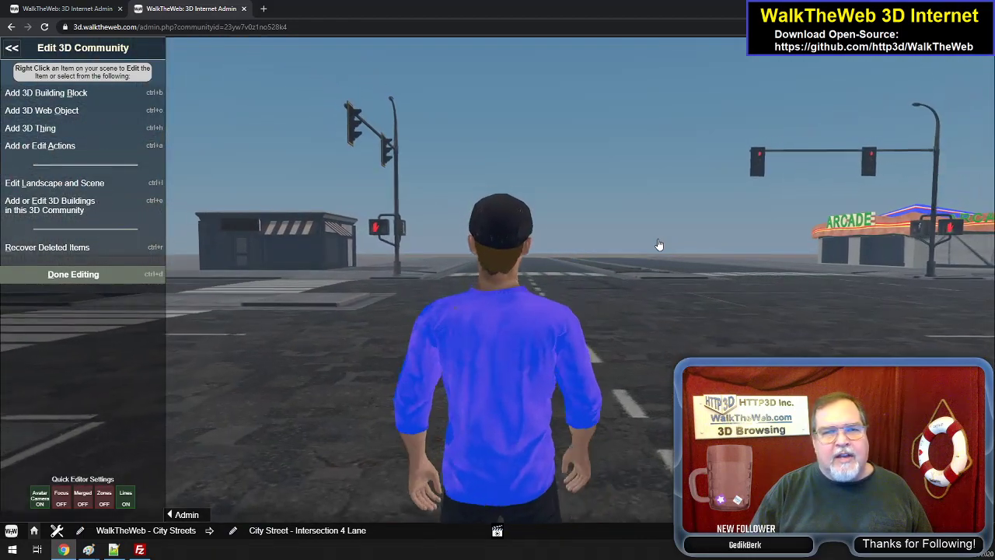
- Walk through the intersection and back up the street to inspect the Webby Store's placement from the sidewalk near its doors
{"action": "key", "text": "Up"}
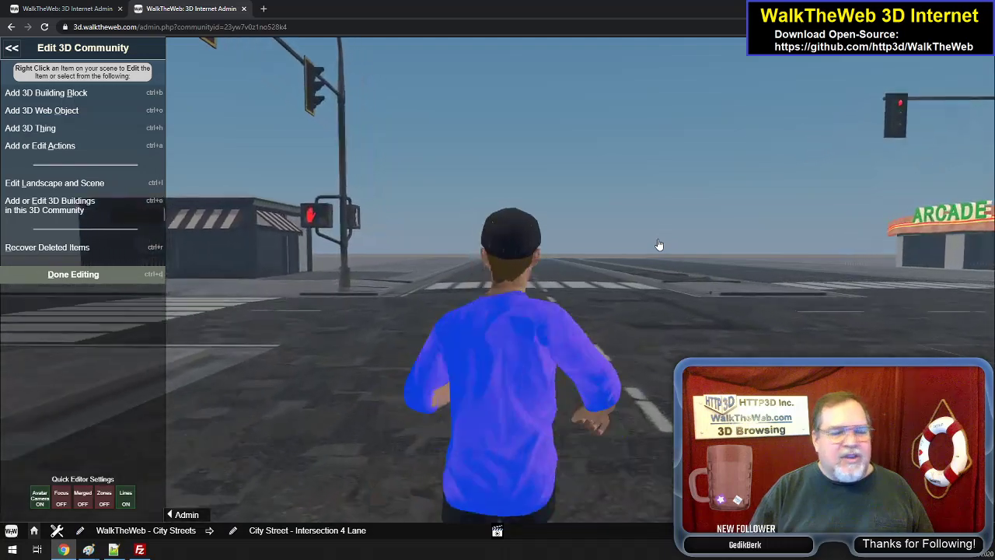
{"action": "key", "text": "Up"}
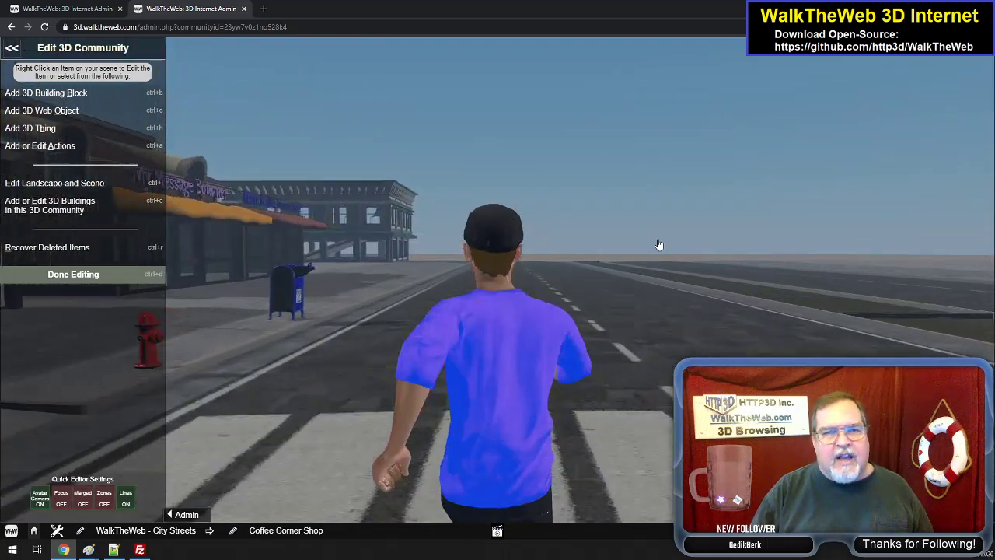
{"action": "key", "text": "Up"}
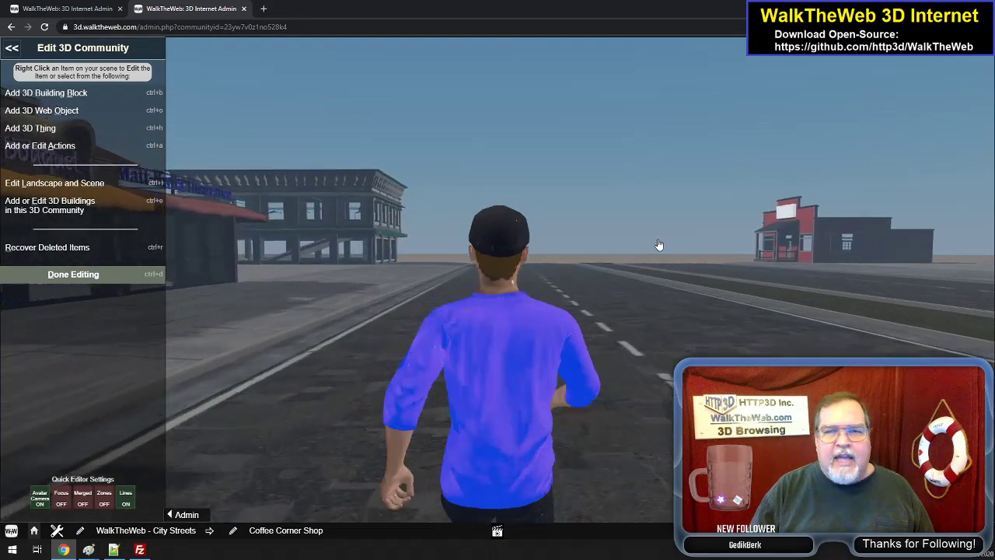
{"action": "key", "text": "Up"}
{"action": "key", "text": "Left"}
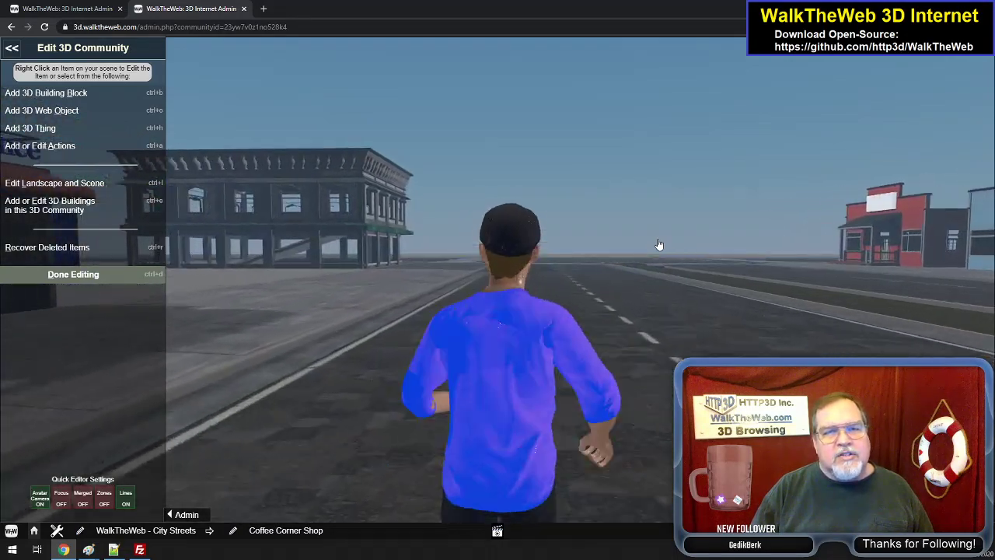
{"action": "key", "text": "Up"}
{"action": "key", "text": "Left"}
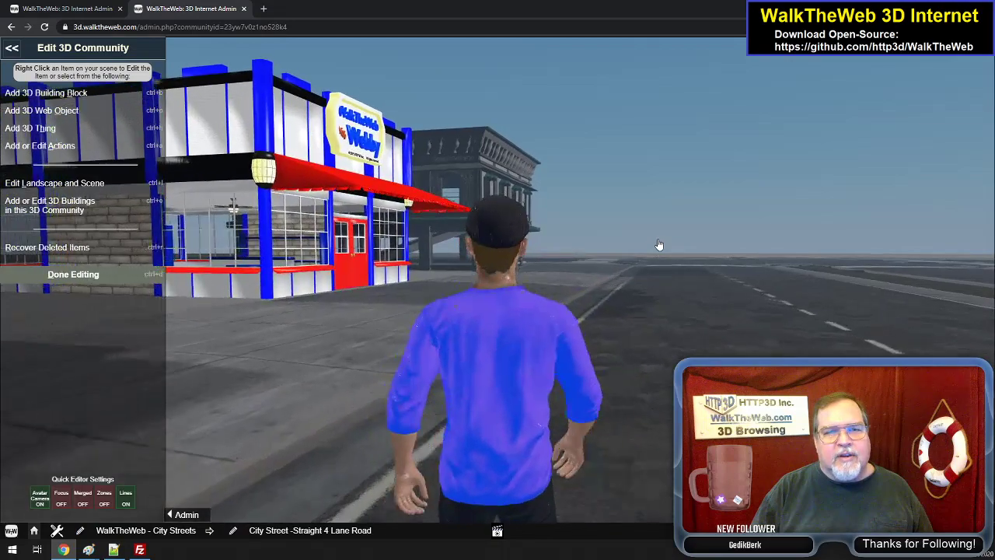
{"action": "key", "text": "Up"}
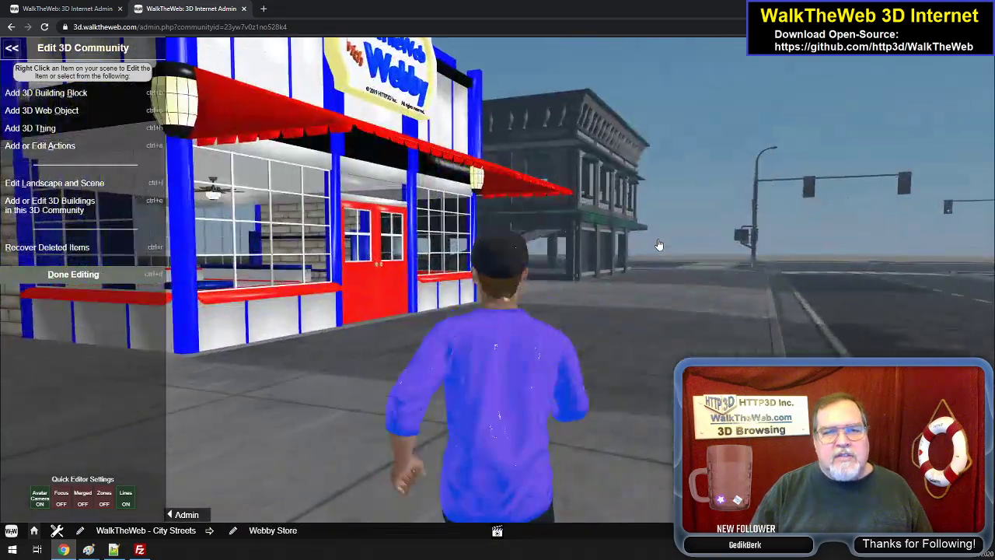
{"action": "key", "text": "Up"}
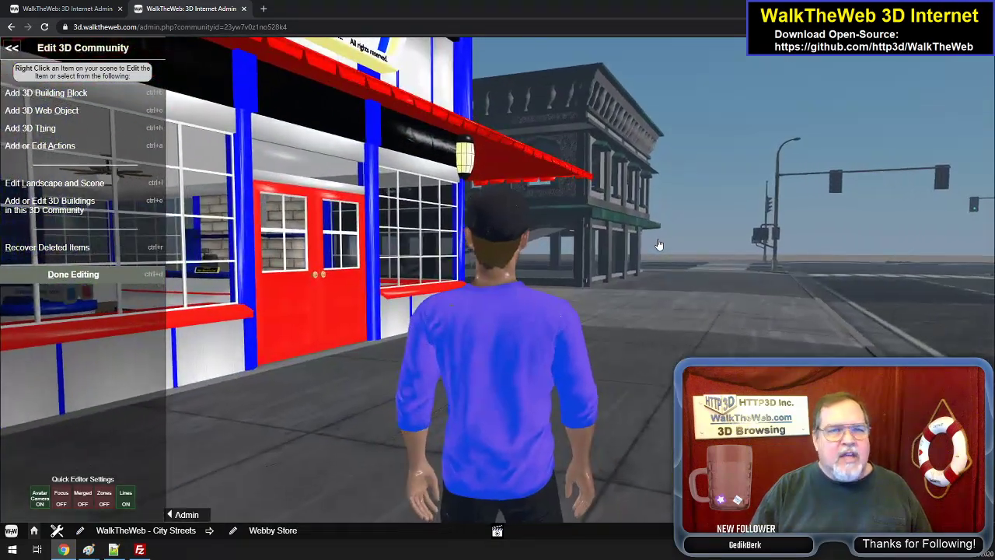
{"action": "key", "text": "Up"}
{"action": "key", "text": "Left"}
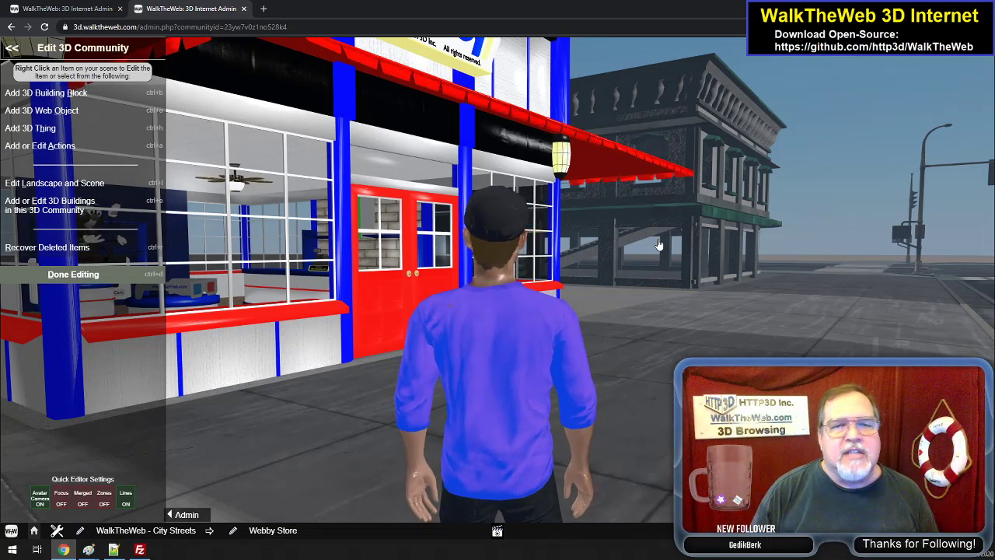
- Back away from the Webby Store doors along the sidewalk and compare its placement with the neighbouring insurance office
{"action": "key", "text": "Right"}
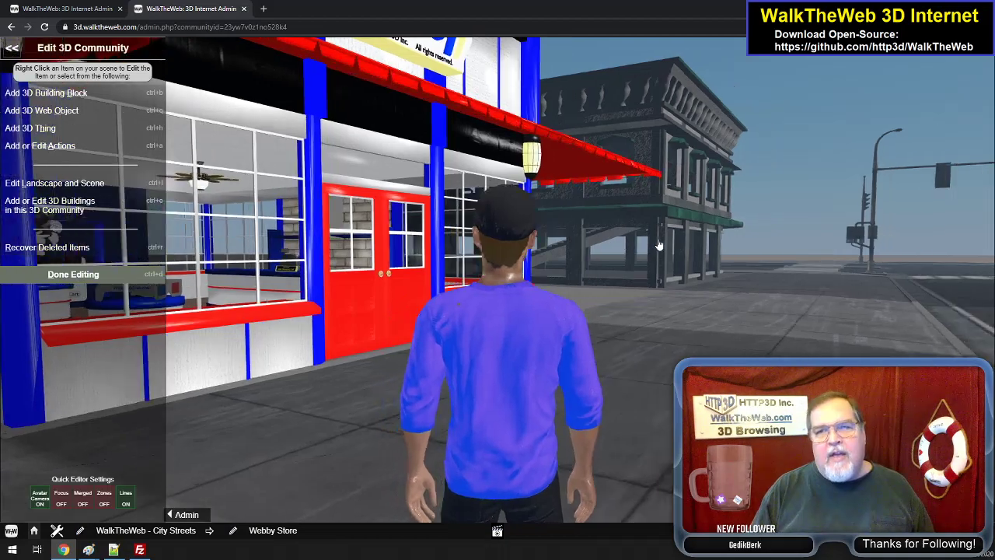
{"action": "key", "text": "Down"}
{"action": "key", "text": "Left"}
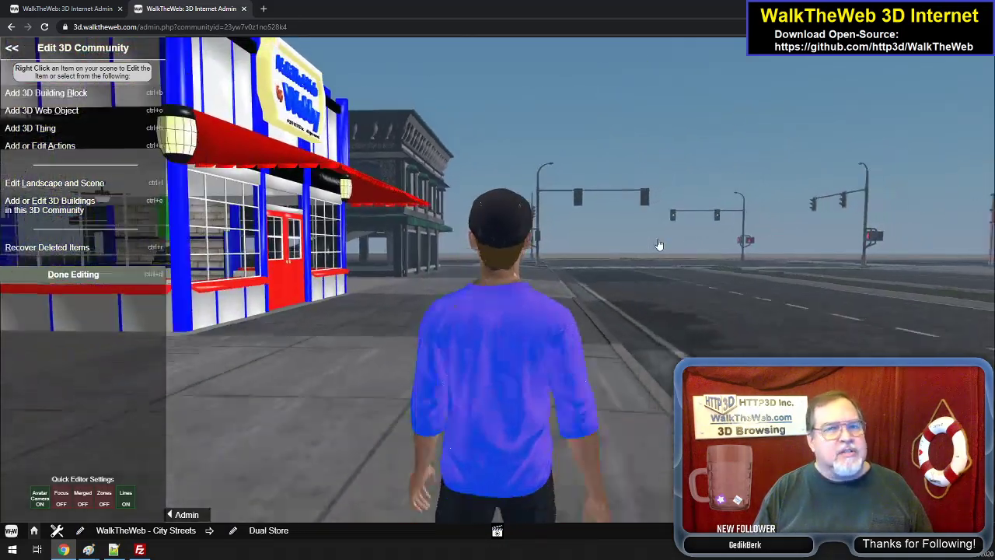
{"action": "key", "text": "Left"}
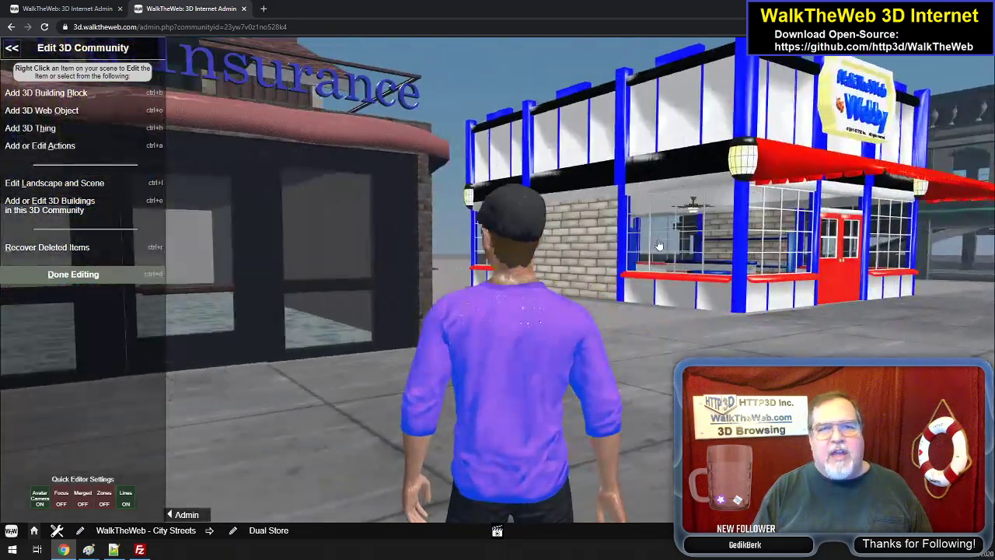
{"action": "key", "text": "Right"}
{"action": "key", "text": "Right"}
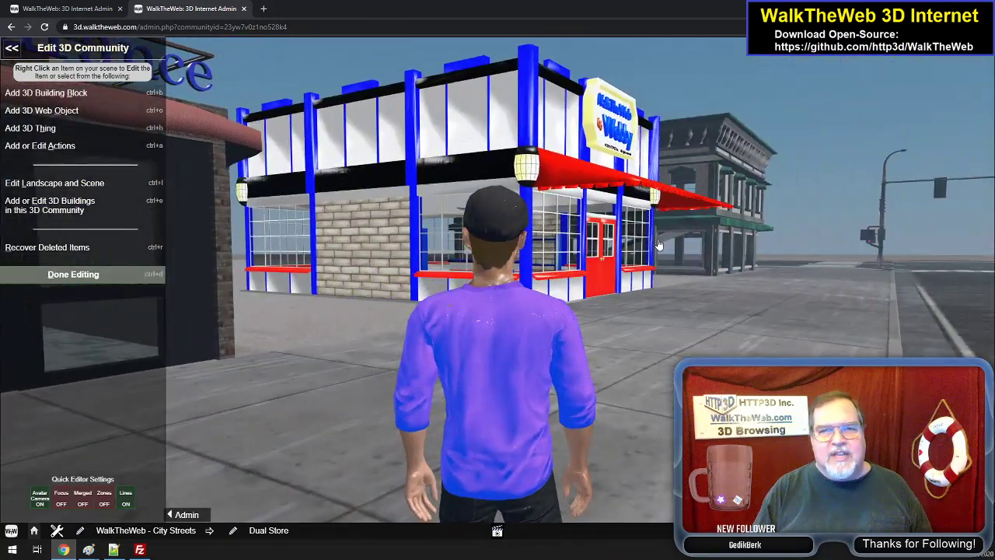
{"action": "key", "text": "Right"}
{"action": "key", "text": "Up"}
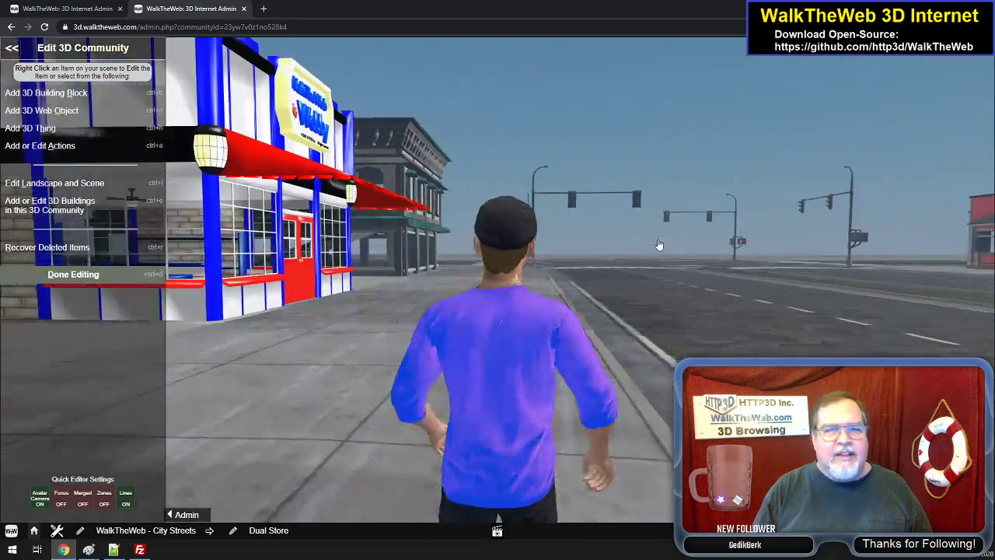
- Enter the Webby Store and look over the wall product shelves, checkout counter and Webby mascot on its pedestal
{"action": "key", "text": "Left"}
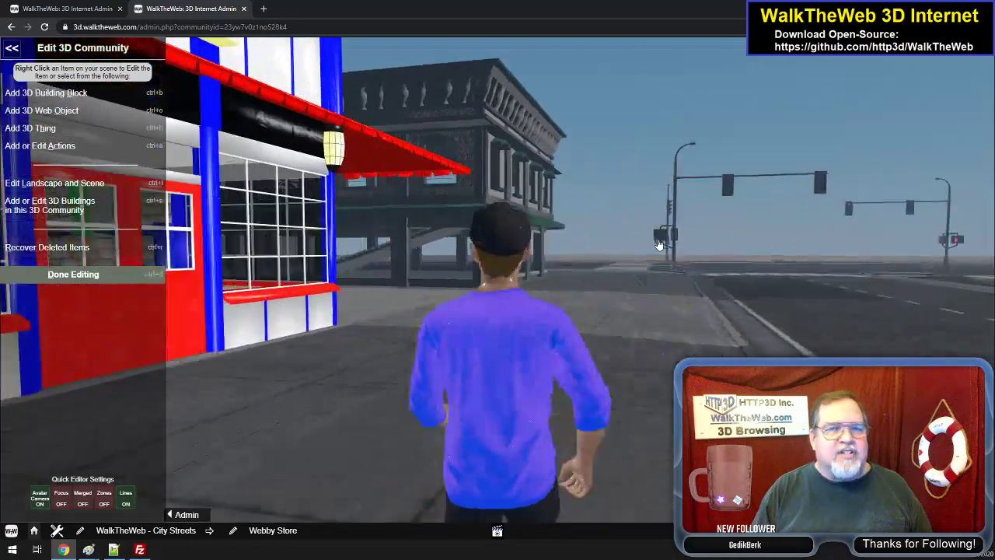
{"action": "key", "text": "Left"}
{"action": "key", "text": "Up"}
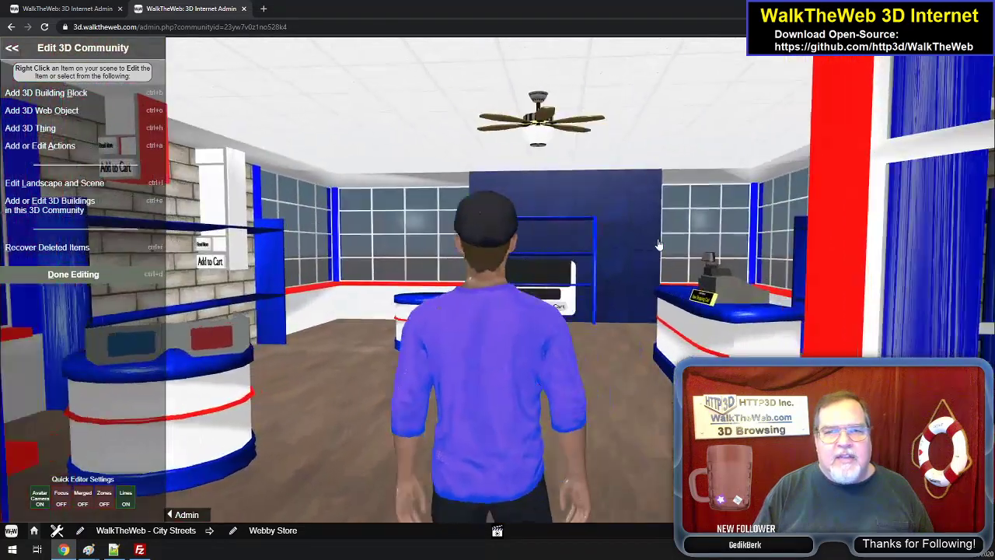
{"action": "key", "text": "Up"}
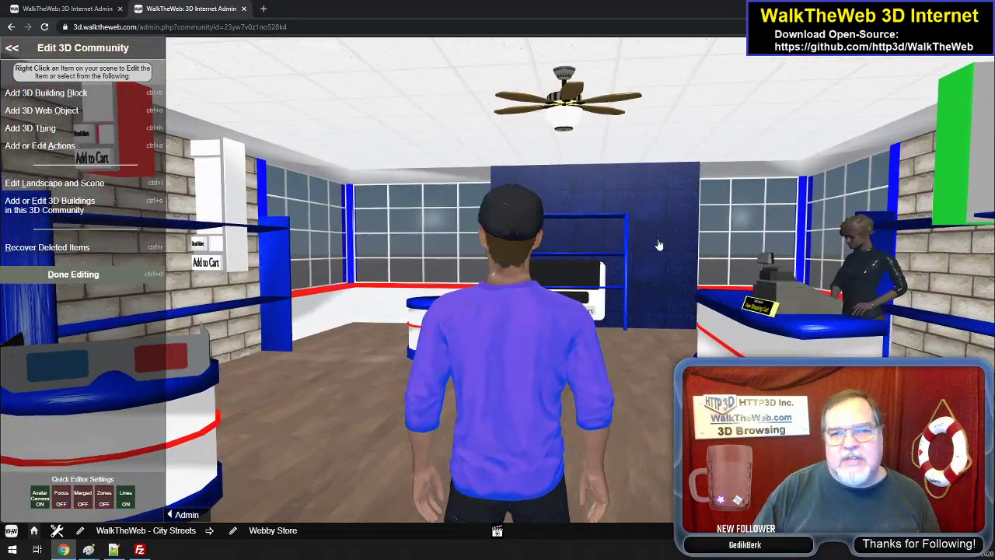
{"action": "key", "text": "Left"}
{"action": "key", "text": "Right"}
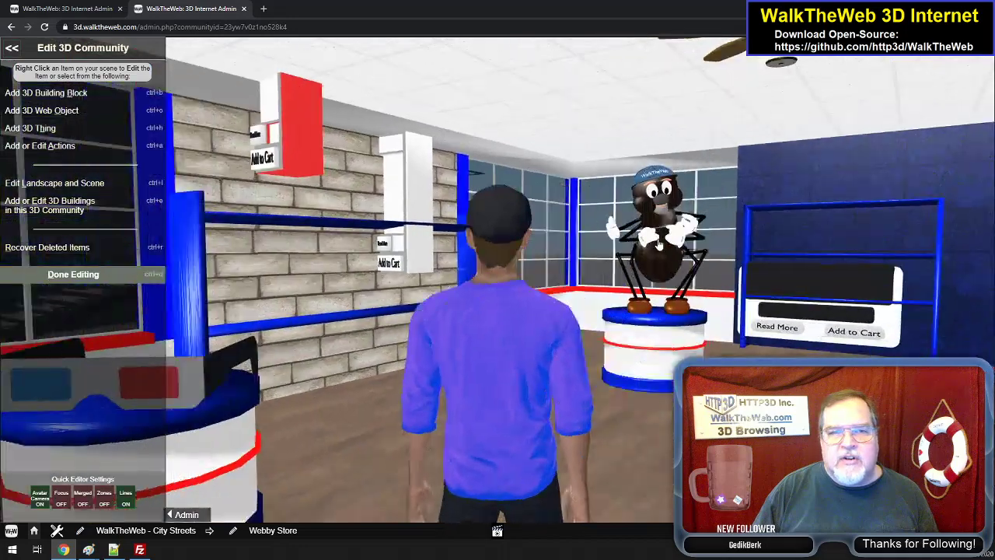
{"action": "key", "text": "Right"}
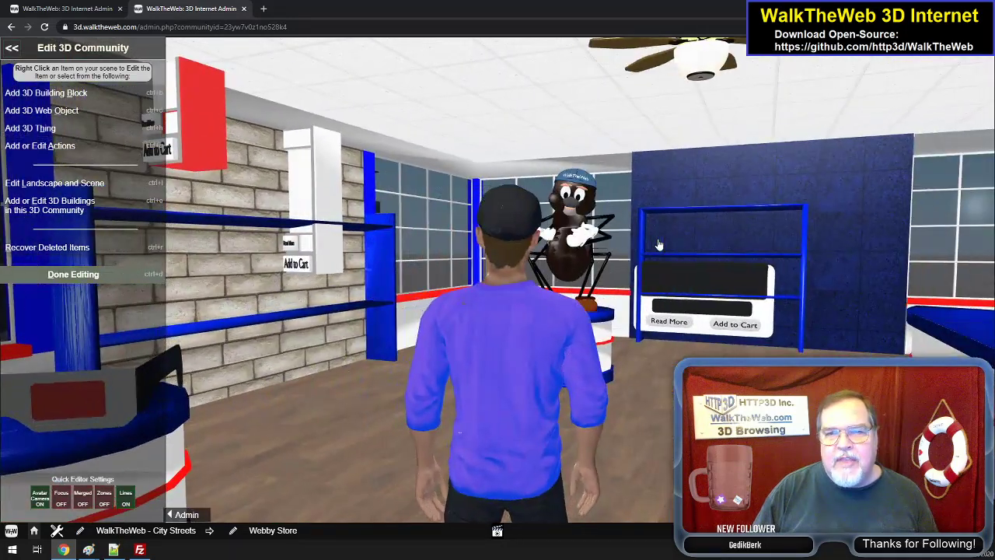
{"action": "key", "text": "Up"}
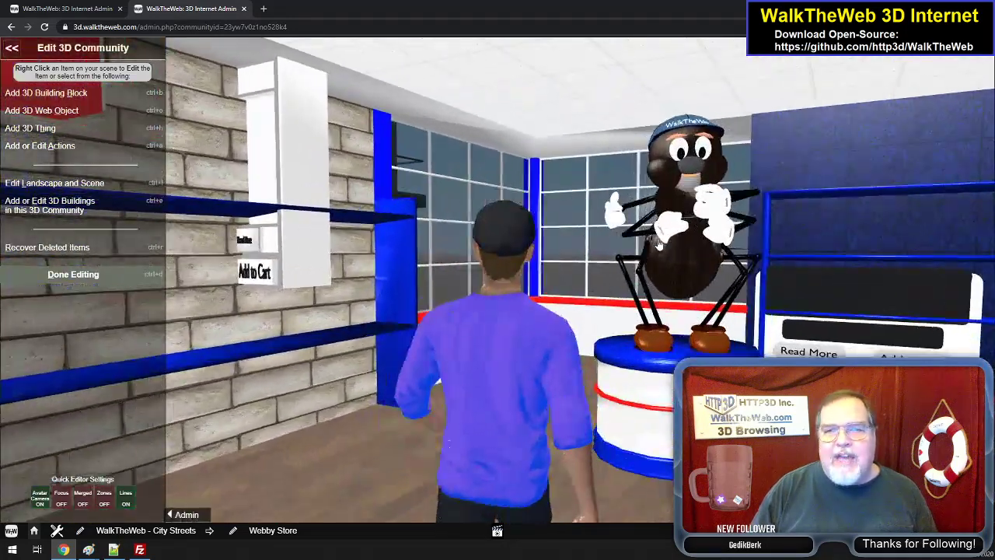
{"action": "key", "text": "Up"}
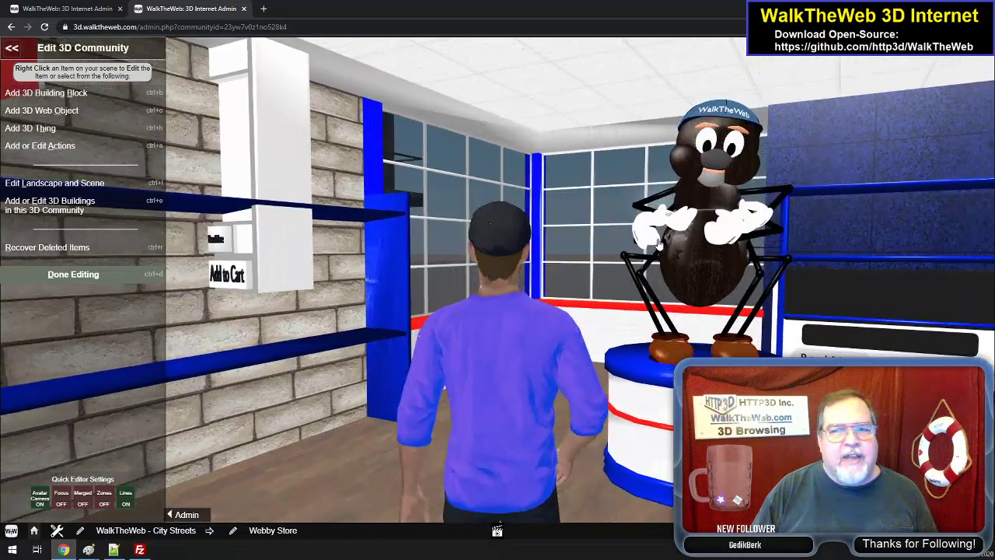
{"action": "key", "text": "Down"}
{"action": "key", "text": "Left"}
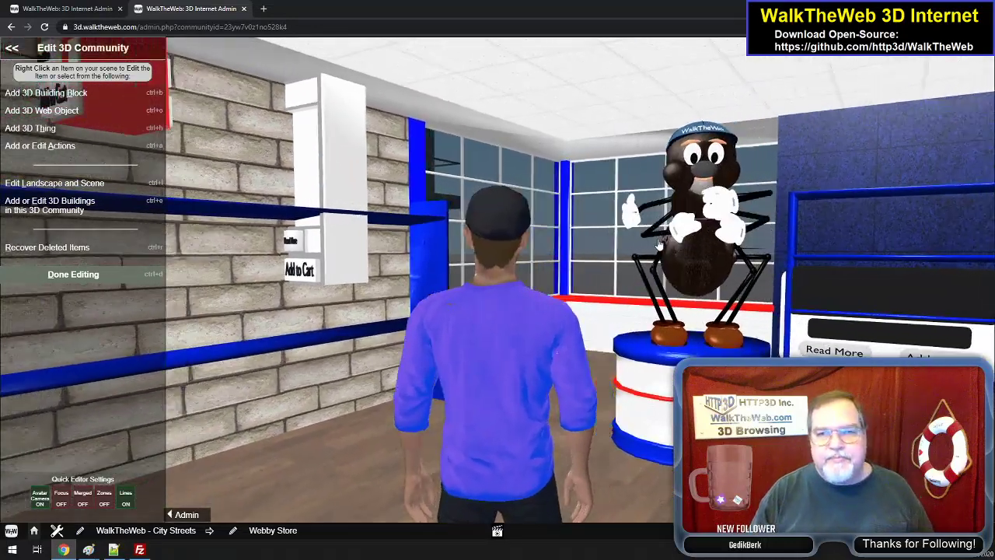
- Leave the Webby Store through the front doors, cross into the street and turn back to view the storefront
{"action": "key", "text": "Left"}
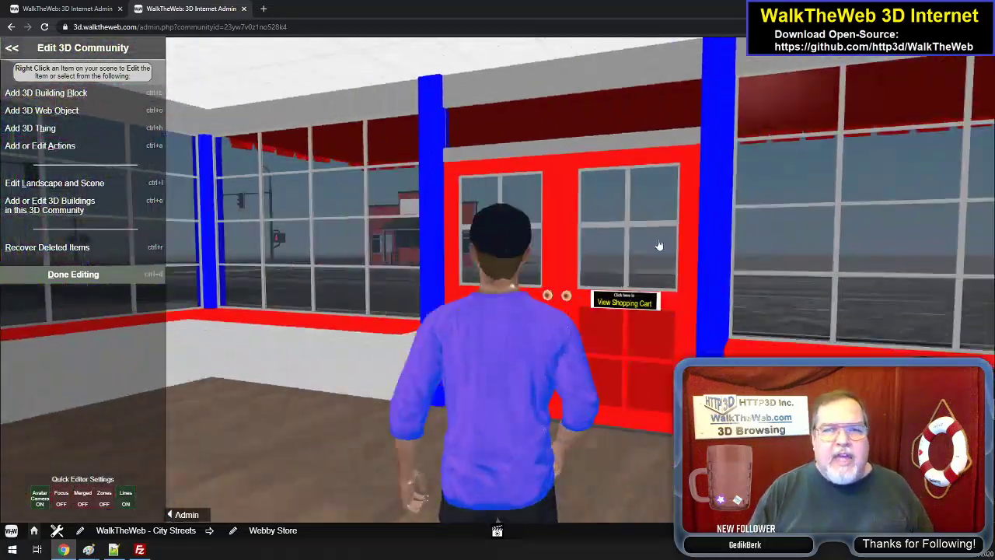
{"action": "key", "text": "Up"}
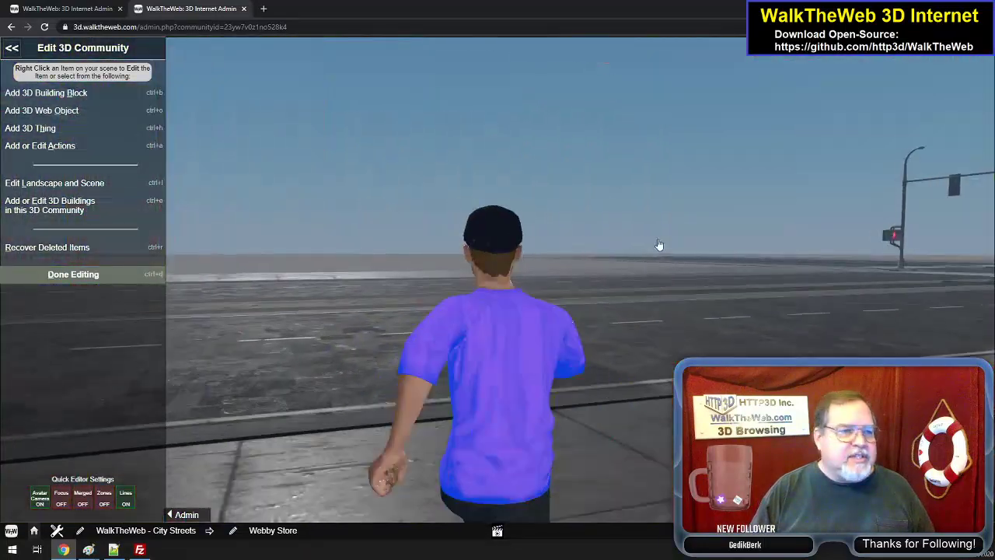
{"action": "key", "text": "Right"}
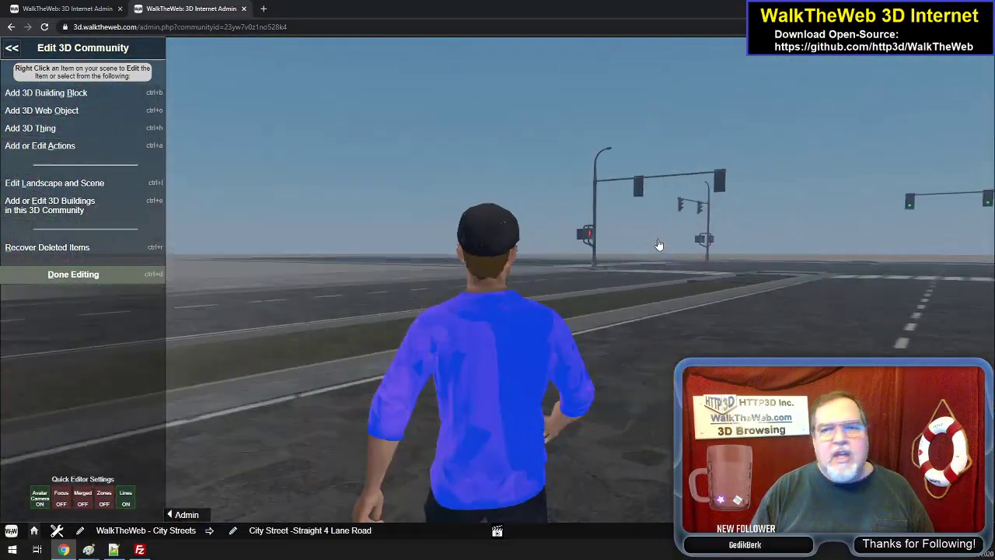
{"action": "key", "text": "Right"}
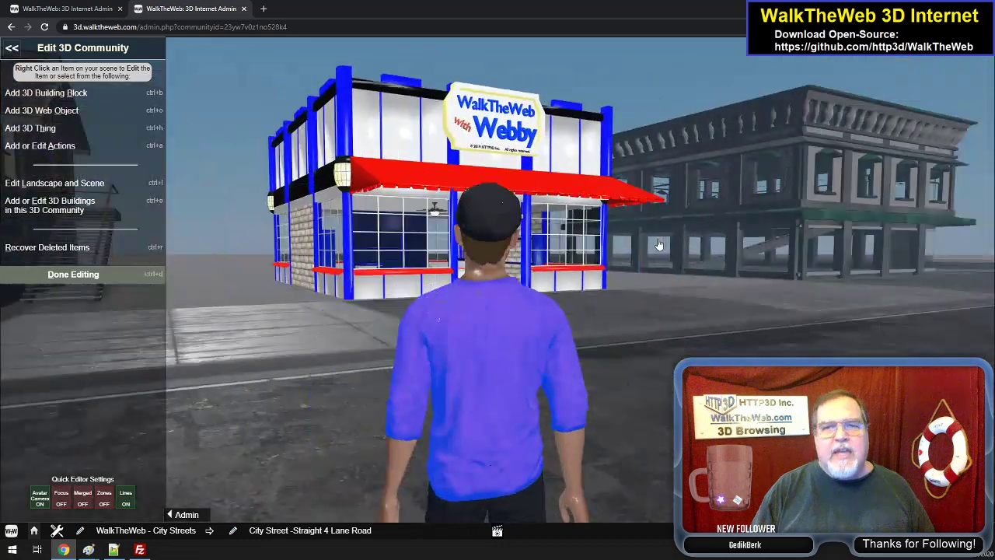
{"action": "key", "text": "Right"}
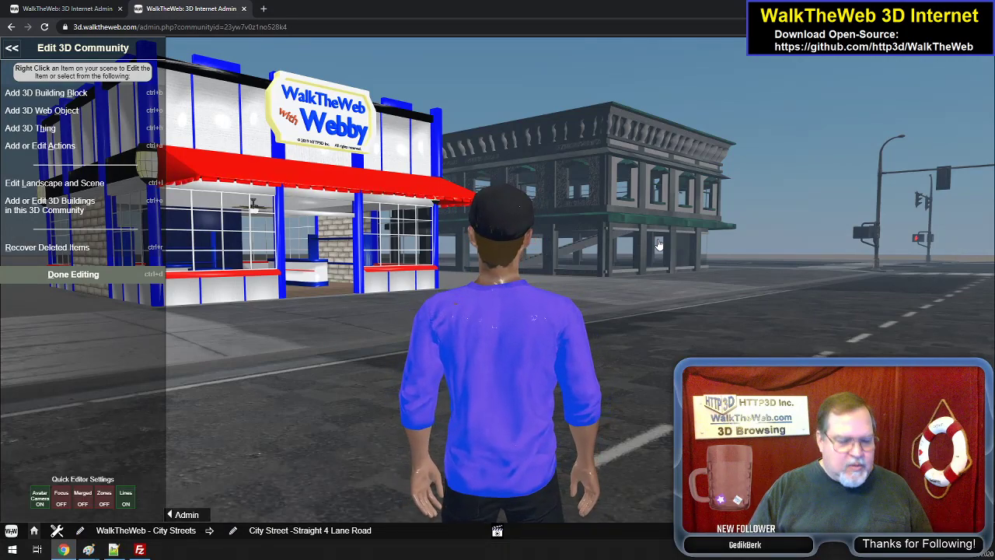
- Approach the Webby Store's red doors again and back into the street to view it beside the two-storey corner building
{"action": "key", "text": "Up"}
{"action": "key", "text": "Right"}
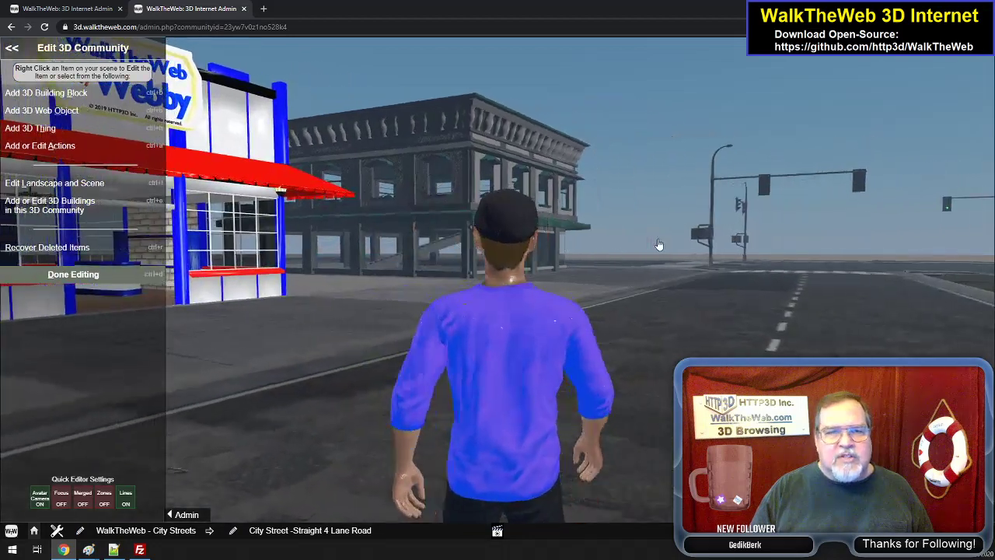
{"action": "key", "text": "Left"}
{"action": "key", "text": "Up"}
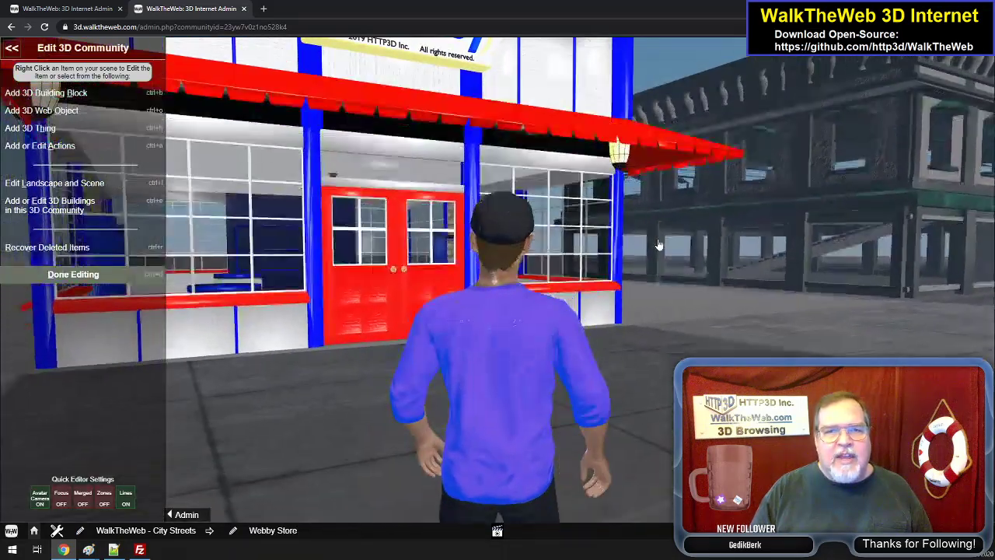
{"action": "key", "text": "Down"}
{"action": "key", "text": "Right"}
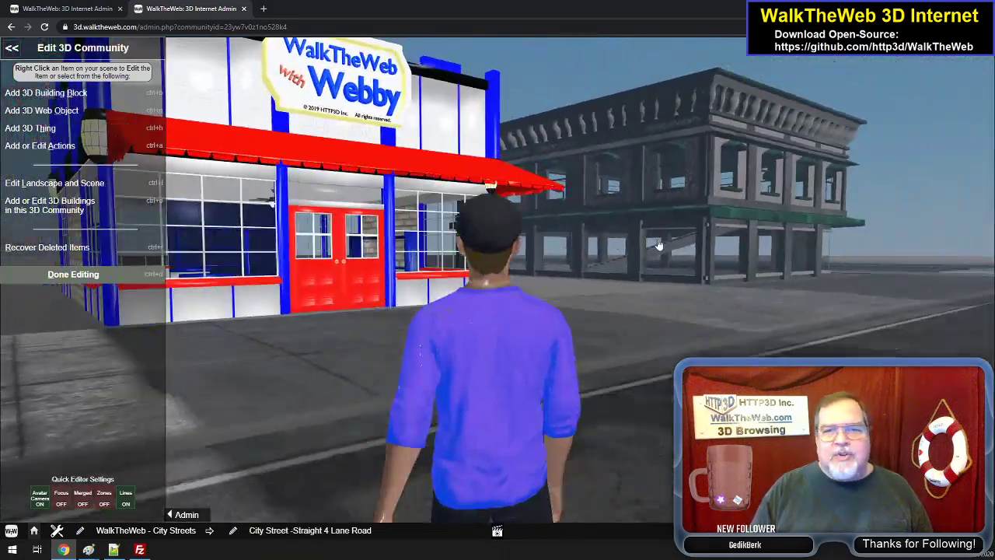
- Run down the street to the Coffee Corner Shop and face its front, with the mailbox and fire hydrant
{"action": "key", "text": "Right"}
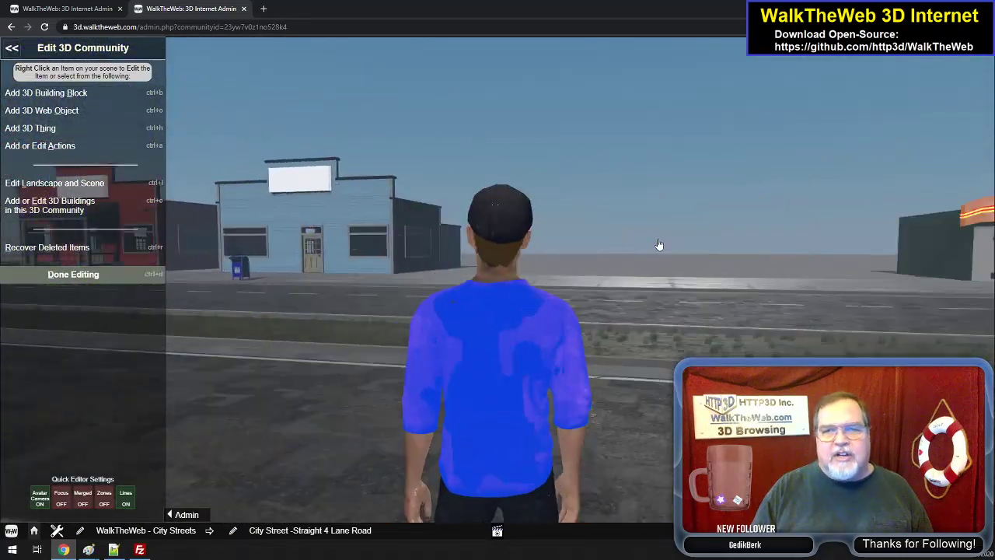
{"action": "key", "text": "Right"}
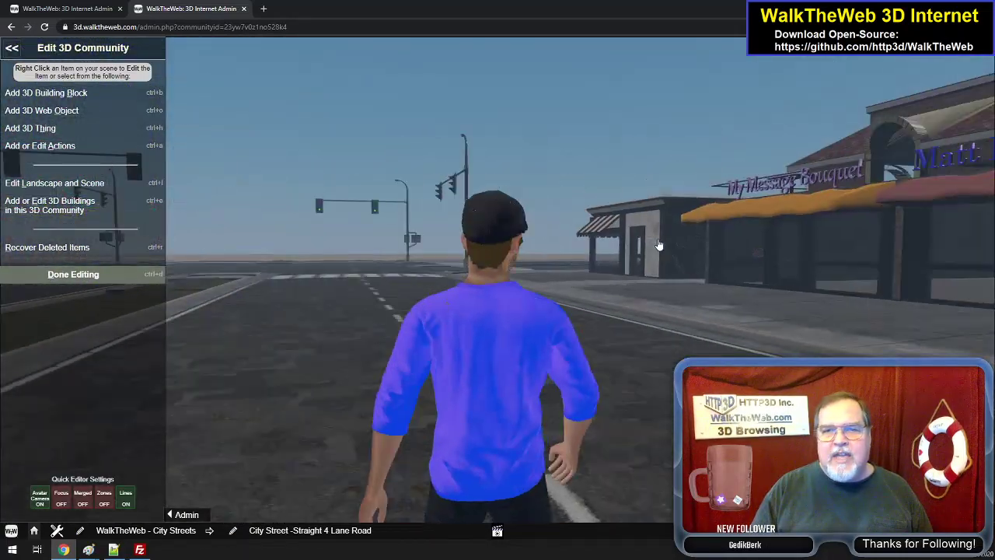
{"action": "key", "text": "Right"}
{"action": "key", "text": "Up"}
{"action": "key", "text": "Left"}
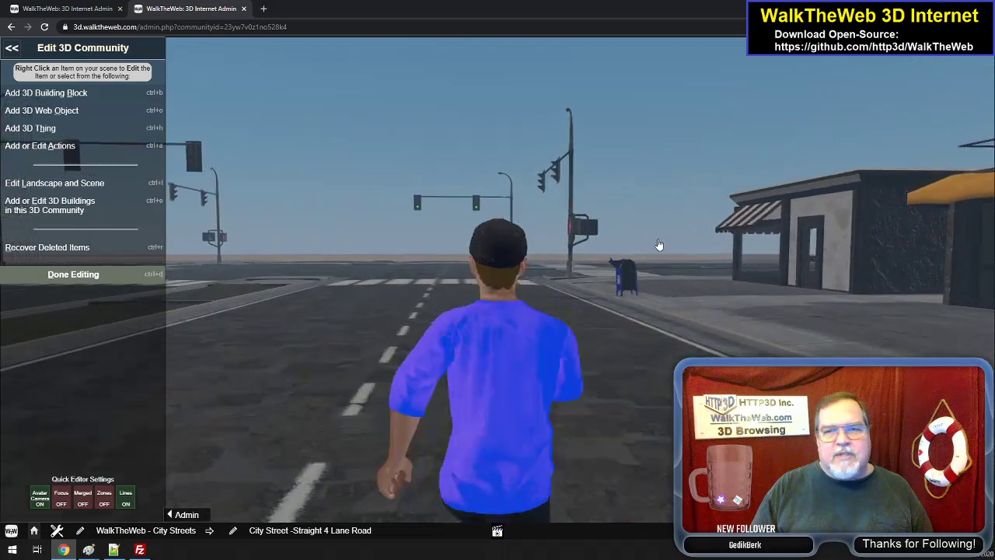
{"action": "key", "text": "Up"}
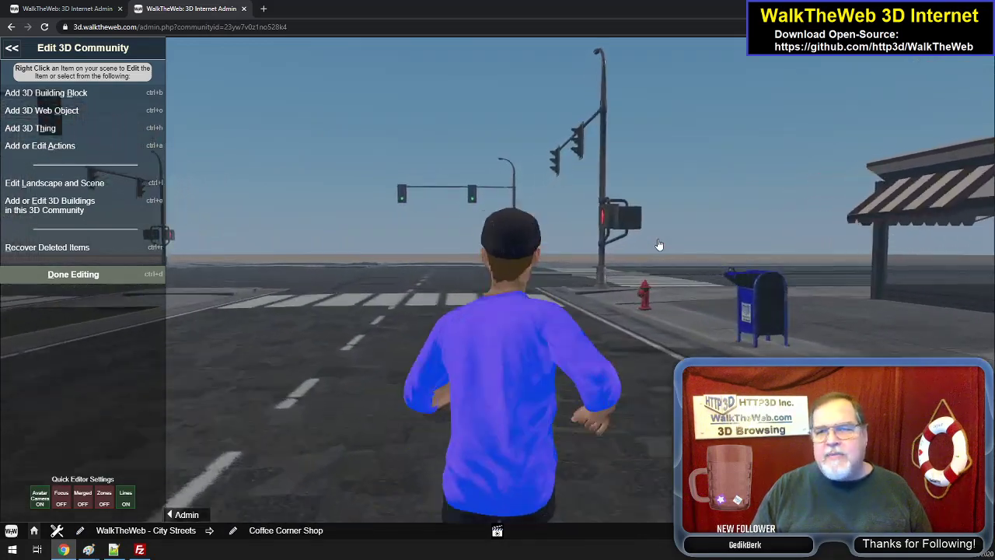
{"action": "key", "text": "Right"}
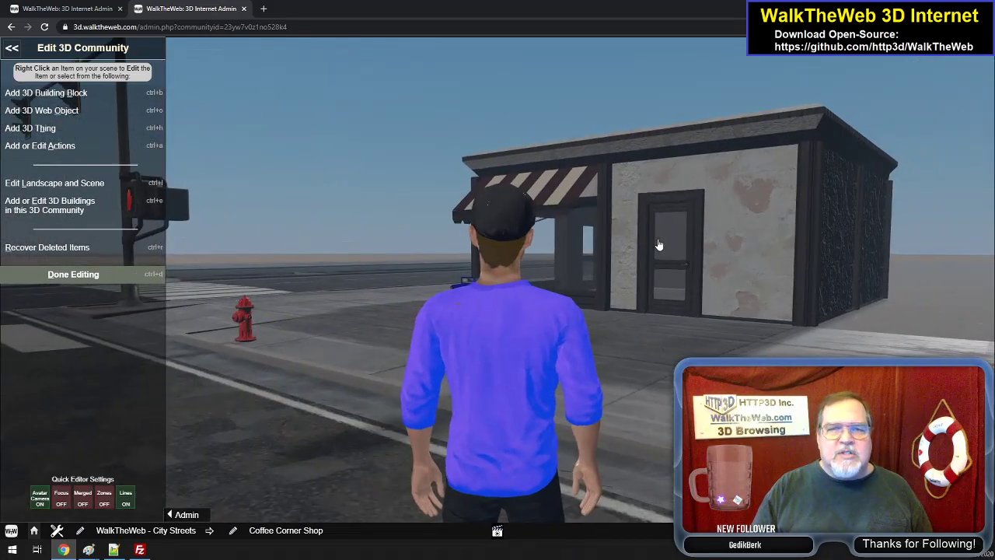
{"action": "key", "text": "Right"}
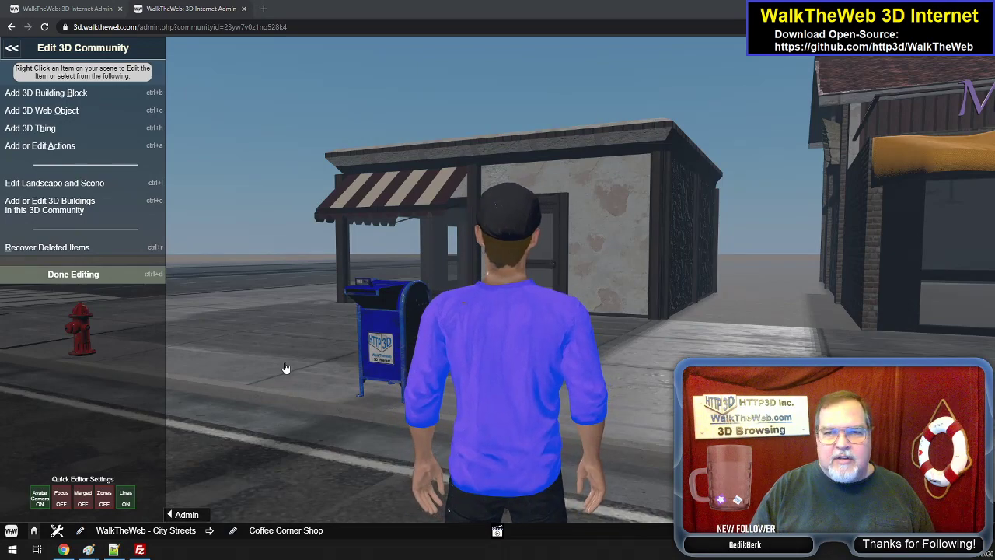
- Walk from the Coffee Corner Shop past the crosswalk signal and along the street to where the pavement ends at the desert
{"action": "left_click", "coordinate": [467, 310]}
{"action": "key", "text": "Left"}
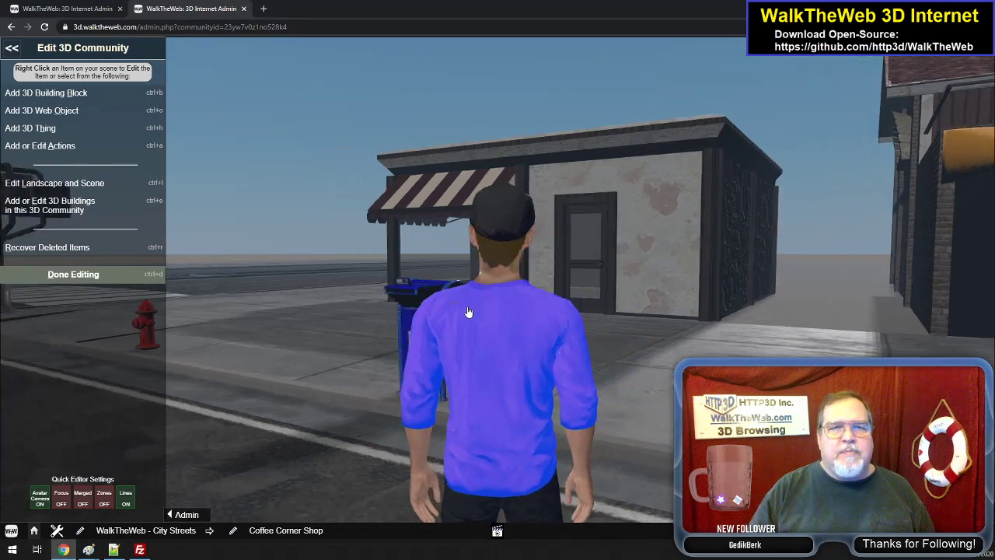
{"action": "key", "text": "Up"}
{"action": "key", "text": "Right"}
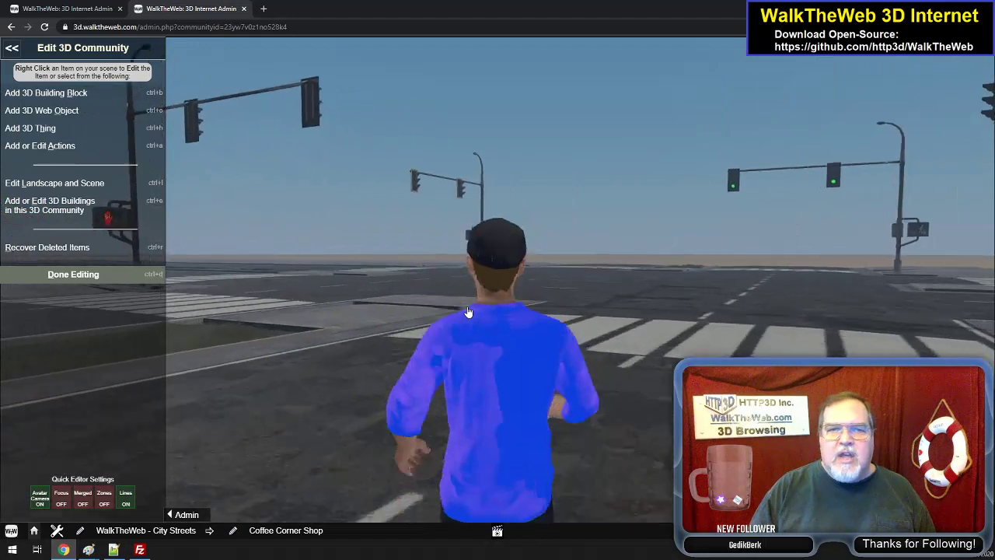
{"action": "key", "text": "Right"}
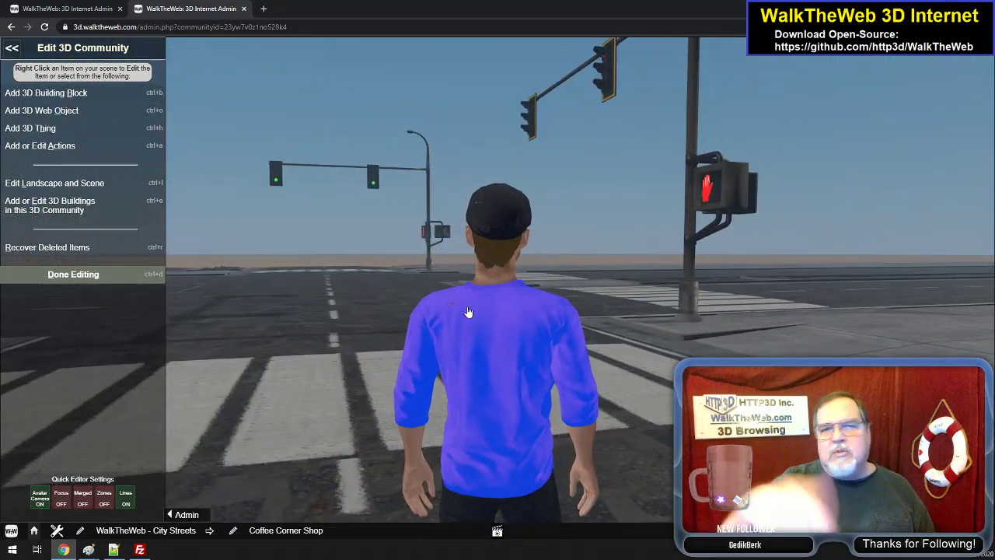
{"action": "key", "text": "Up"}
{"action": "key", "text": "Right"}
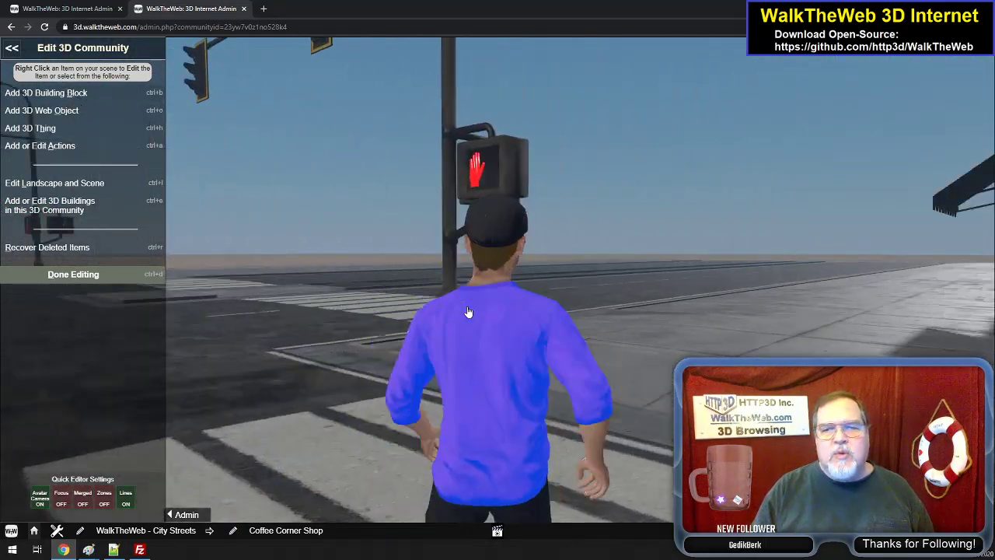
{"action": "key", "text": "Left"}
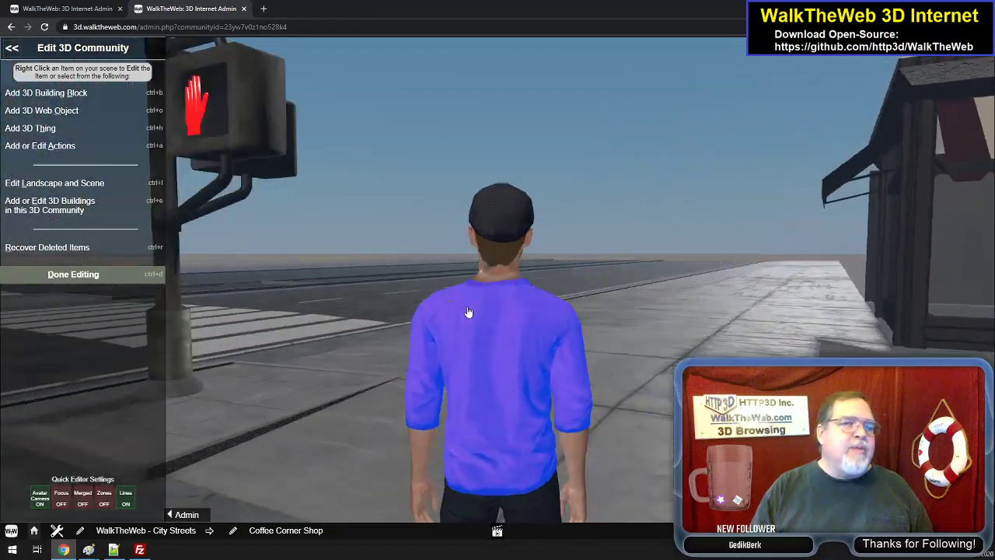
{"action": "key", "text": "Up"}
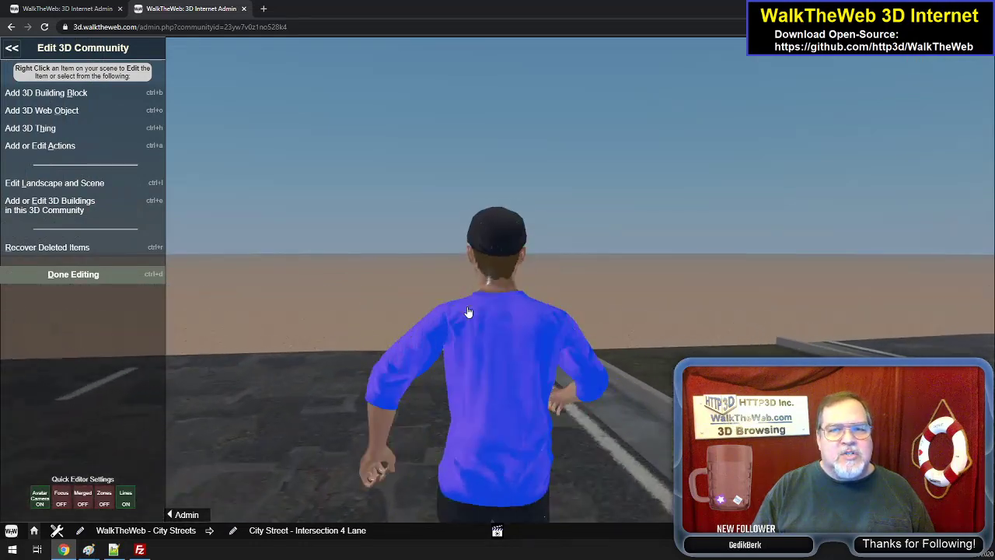
{"action": "key", "text": "Up"}
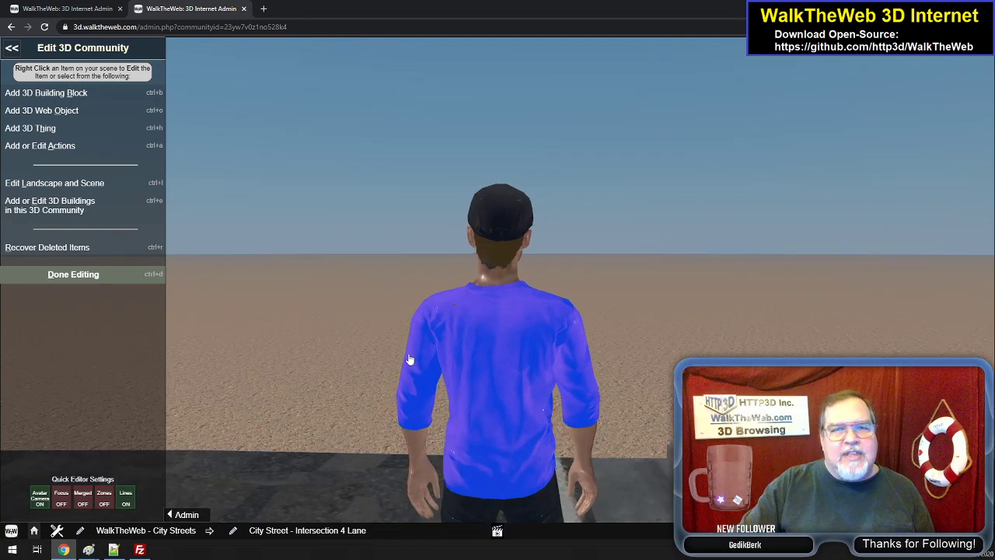
- Return from the 3D community editor to the main admin menu
{"action": "left_click", "coordinate": [12, 50]}
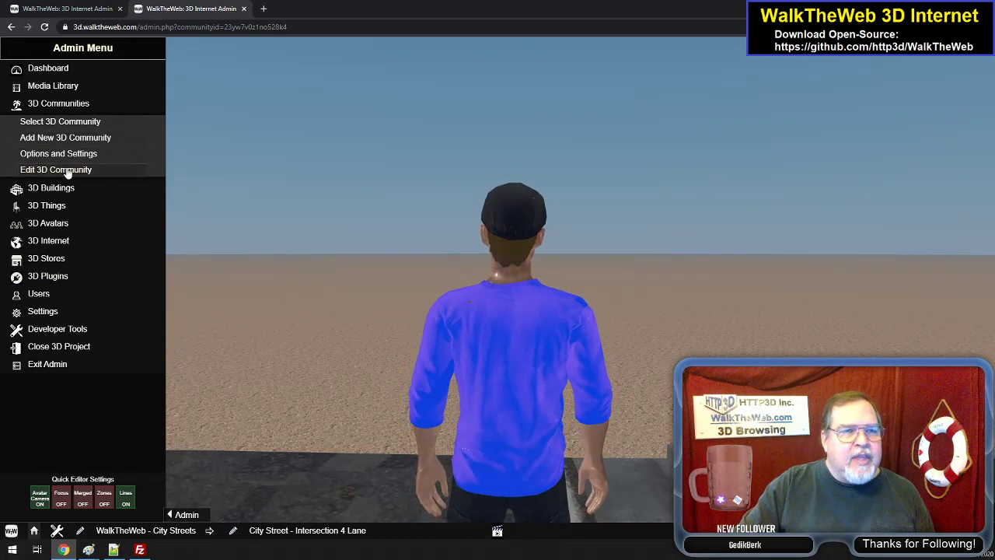
- Open the 3D community for editing and add the City Street -Straight 4 Lane Road building to it
{"action": "left_click", "coordinate": [67, 173]}
{"action": "left_click", "coordinate": [28, 206]}
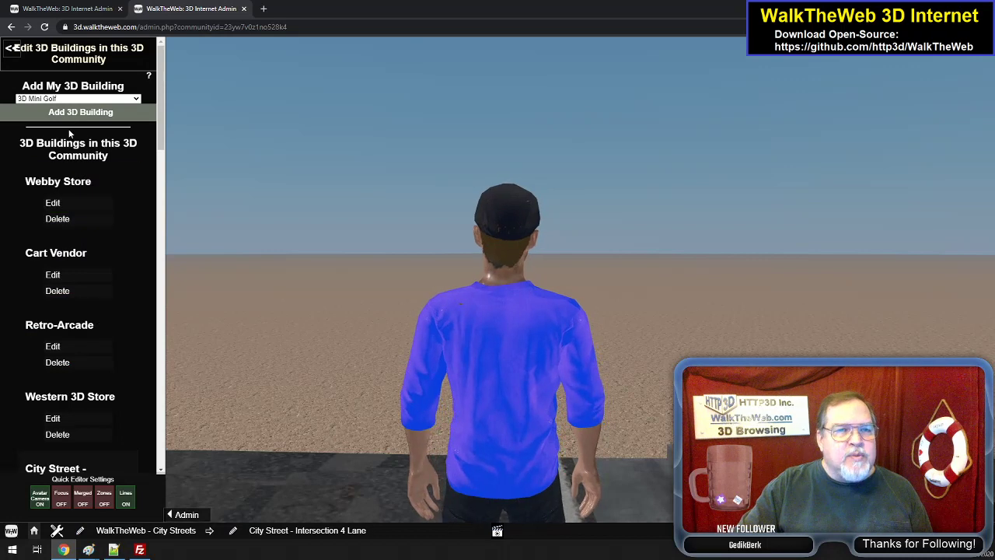
{"action": "left_click", "coordinate": [75, 99]}
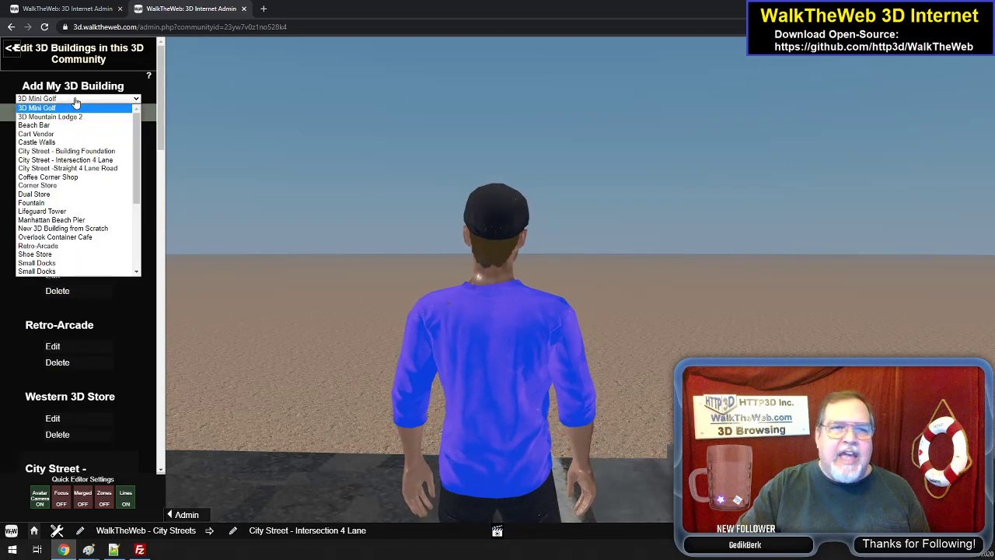
{"action": "left_click", "coordinate": [88, 169]}
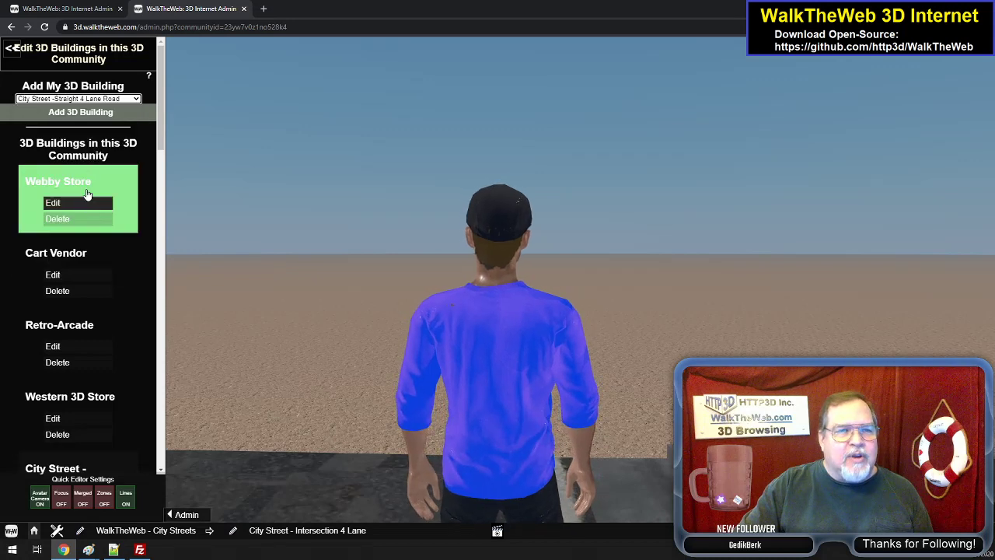
{"action": "left_click", "coordinate": [89, 119]}
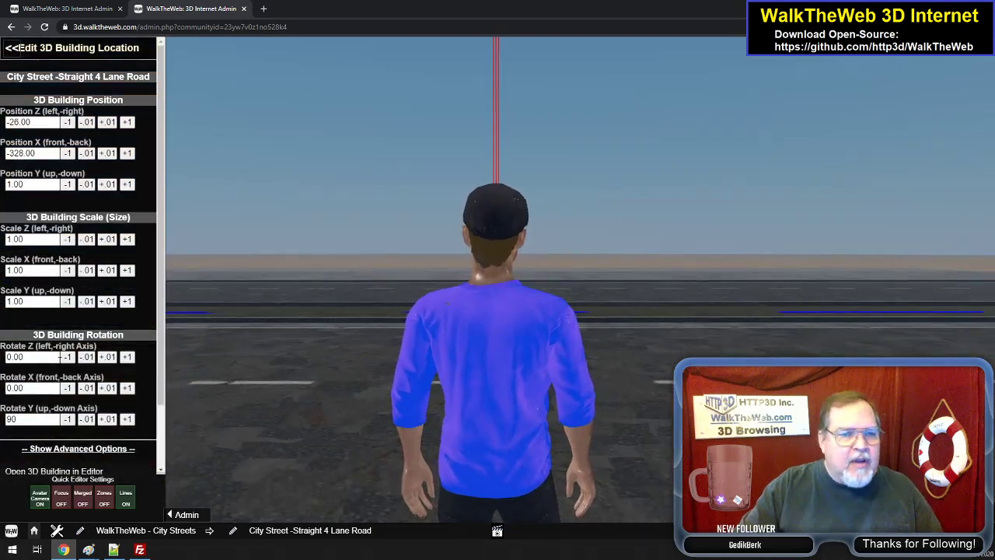
- Set the straight road's up-down axis rotation to 0 and its position to Z -0, X -500 and Y 0
{"action": "double_click", "coordinate": [24, 420]}
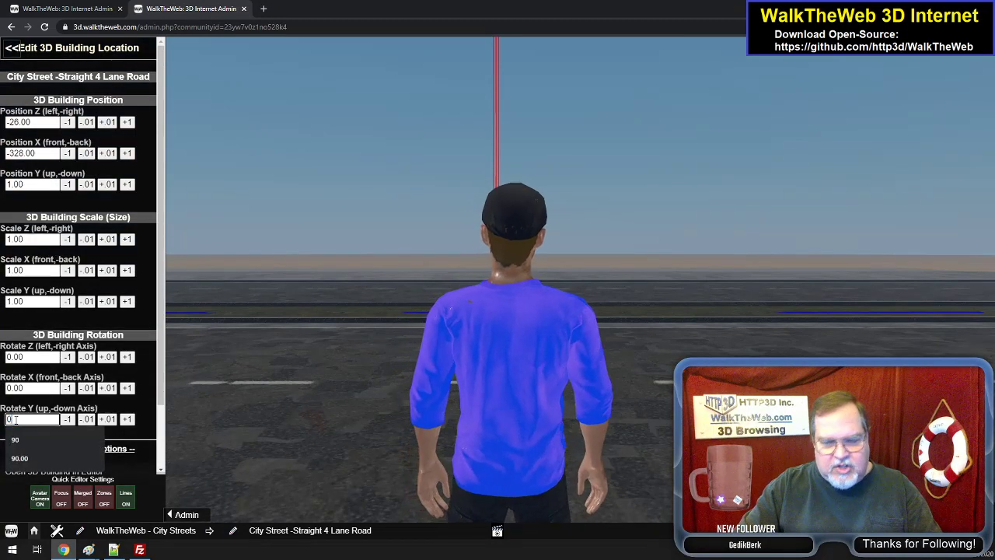
{"action": "double_click", "coordinate": [36, 120]}
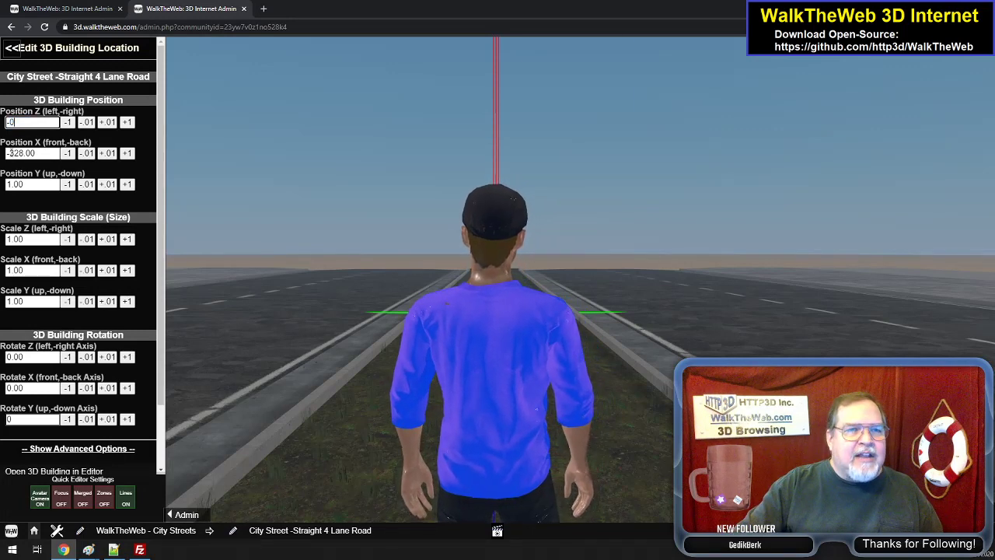
{"action": "double_click", "coordinate": [37, 153]}
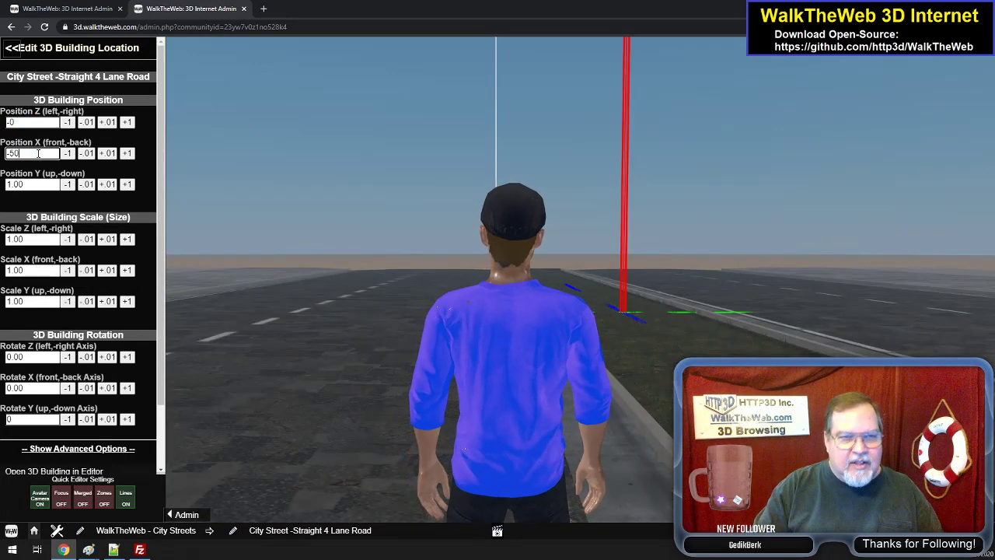
{"action": "type", "text": "-500"}
{"action": "double_click", "coordinate": [29, 123]}
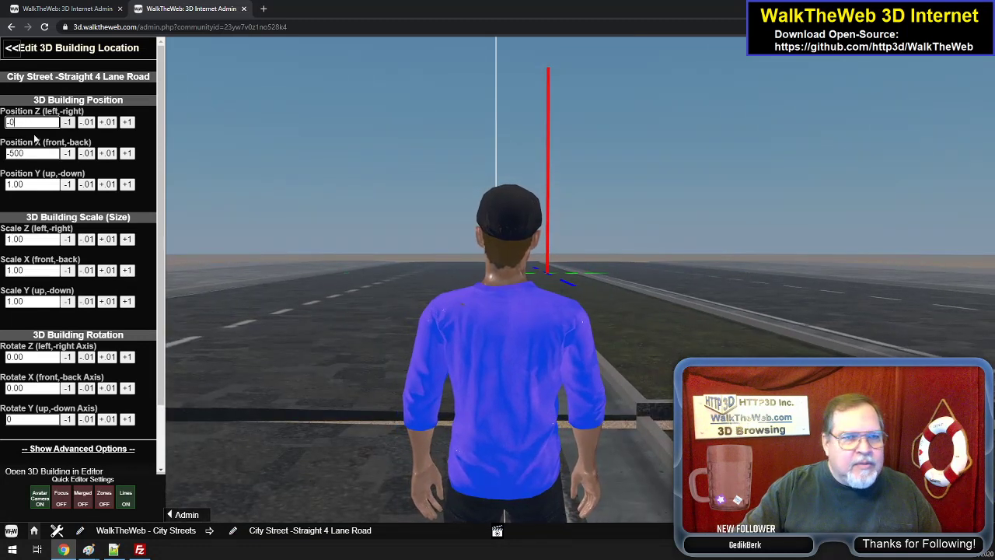
{"action": "double_click", "coordinate": [32, 185]}
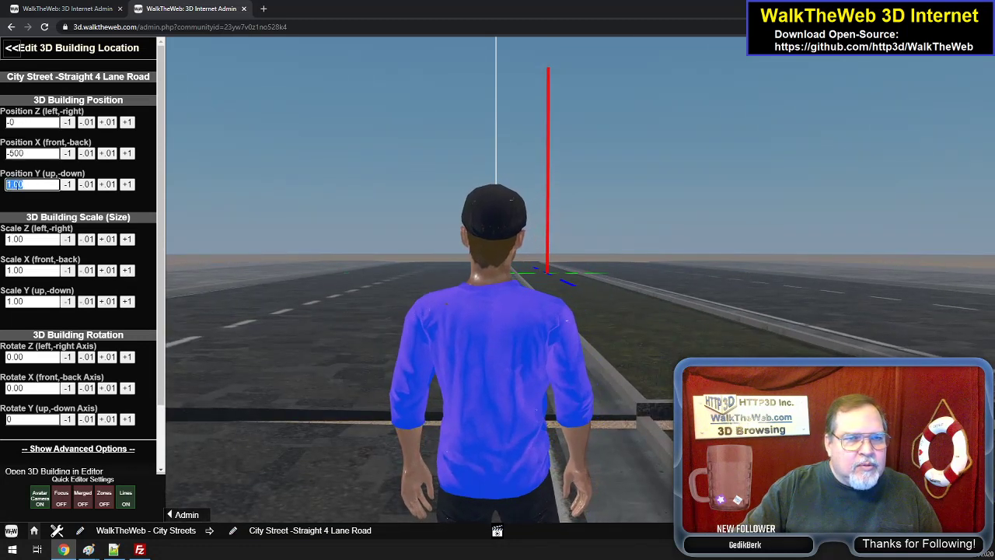
{"action": "type", "text": "0"}
{"action": "left_click", "coordinate": [32, 153]}
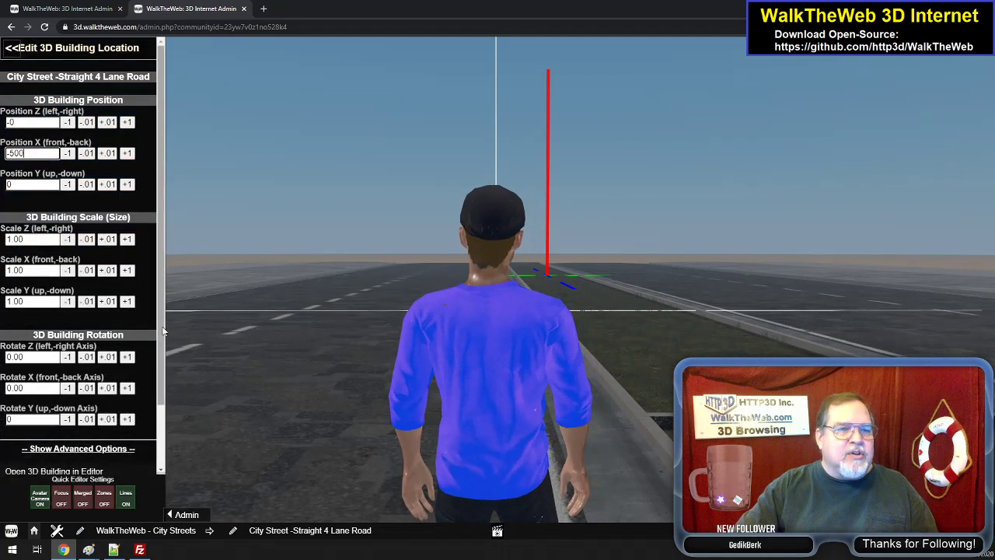
- Show the straight road's advanced options, keep the default visibility distance, and save the 3D building
{"action": "left_click_drag", "start_coordinate": [163, 331], "coordinate": [156, 423]}
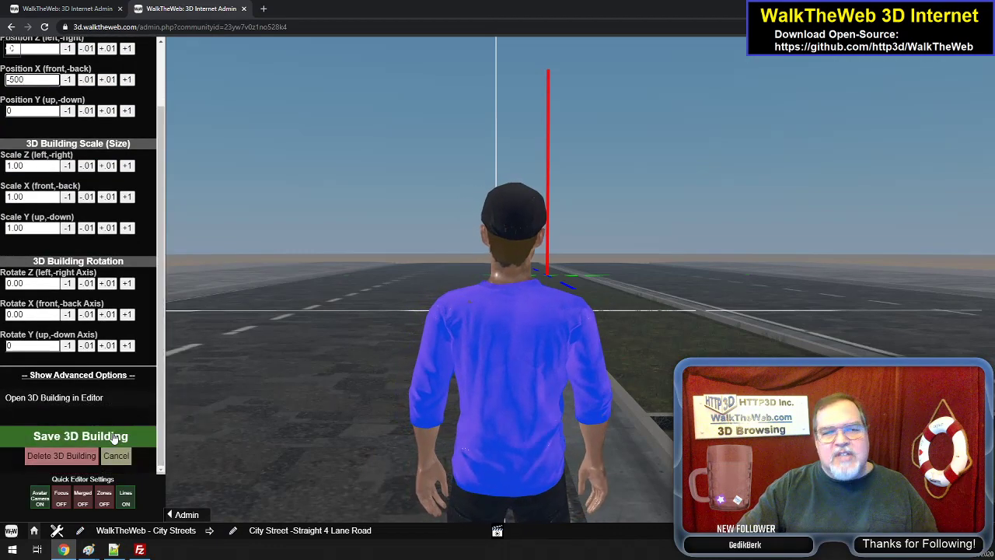
{"action": "left_click", "coordinate": [94, 376]}
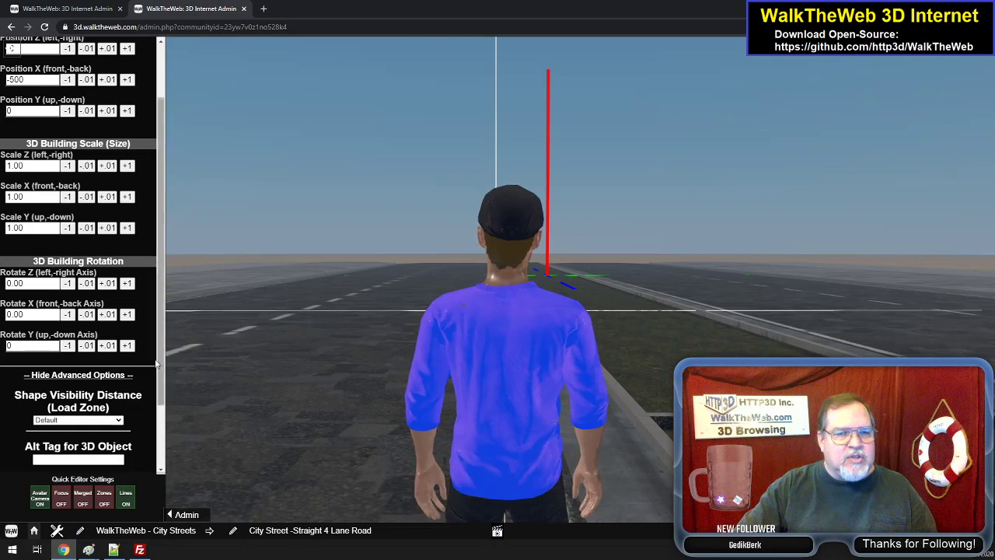
{"action": "scroll", "coordinate": [156, 365], "scroll_direction": "down", "scroll_amount": 2}
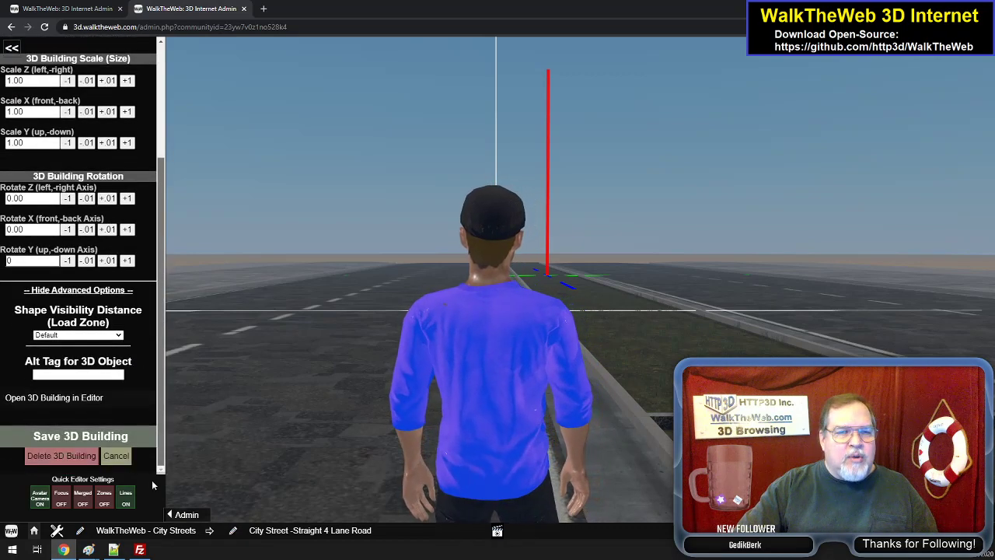
{"action": "left_click", "coordinate": [83, 437]}
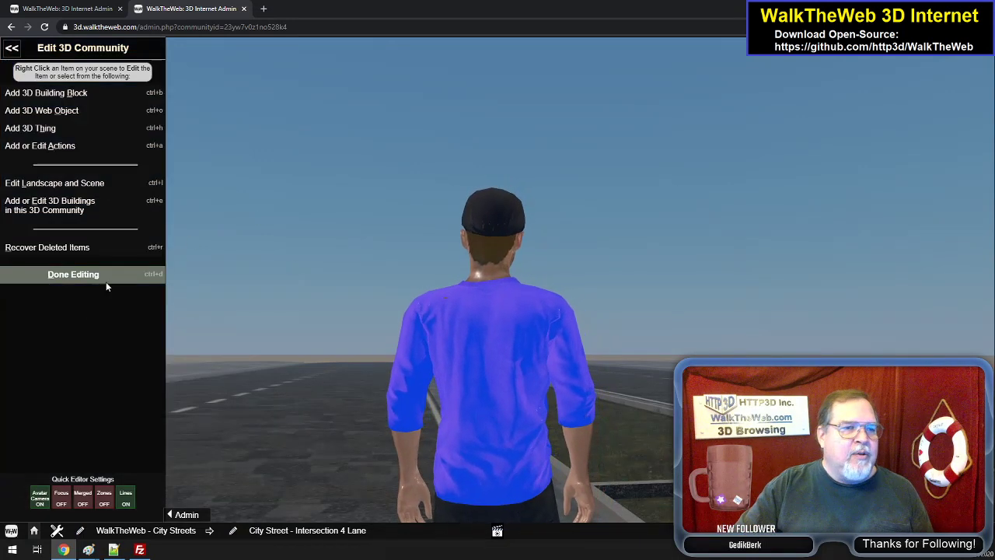
- Look along the added straight road, turn around, and run through the intersection to the crosswalk by the row of shops
{"action": "left_click_drag", "start_coordinate": [333, 200], "coordinate": [346, 262]}
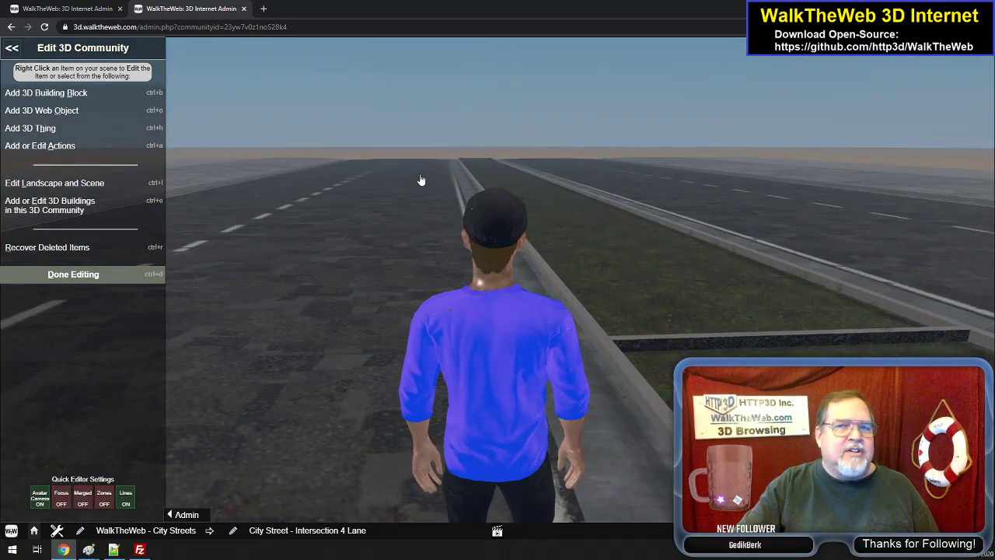
{"action": "left_click_drag", "start_coordinate": [421, 178], "coordinate": [759, 151]}
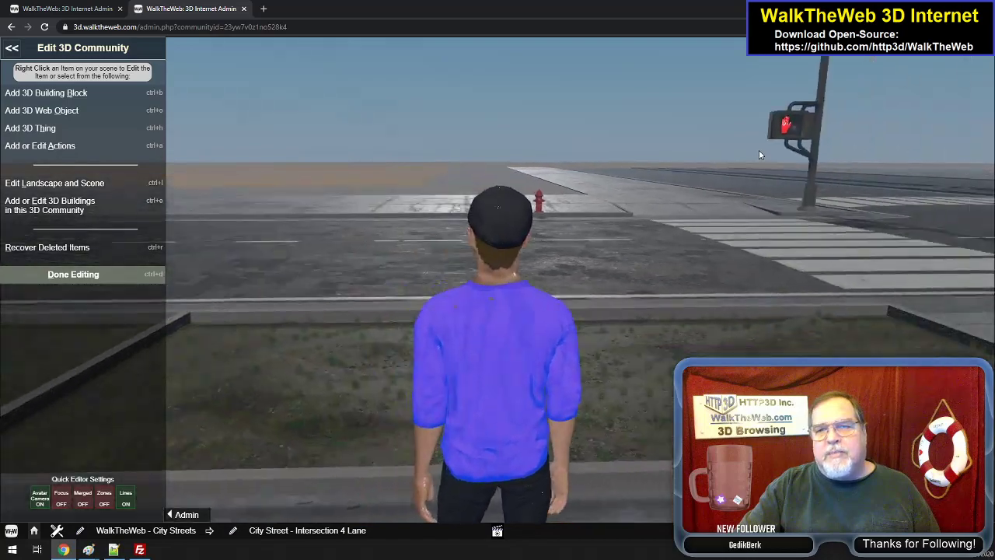
{"action": "key", "text": "Right"}
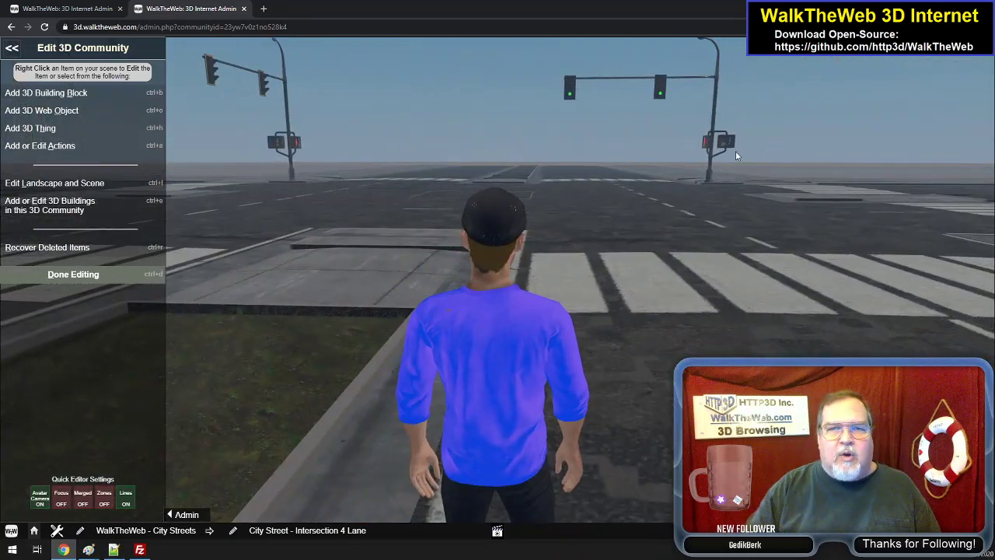
{"action": "key", "text": "Up"}
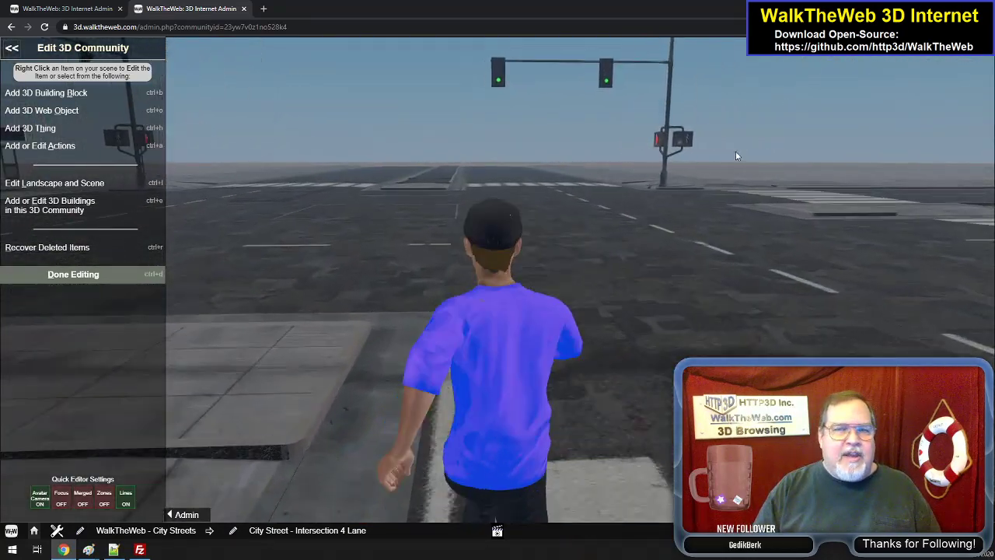
{"action": "key", "text": "Left"}
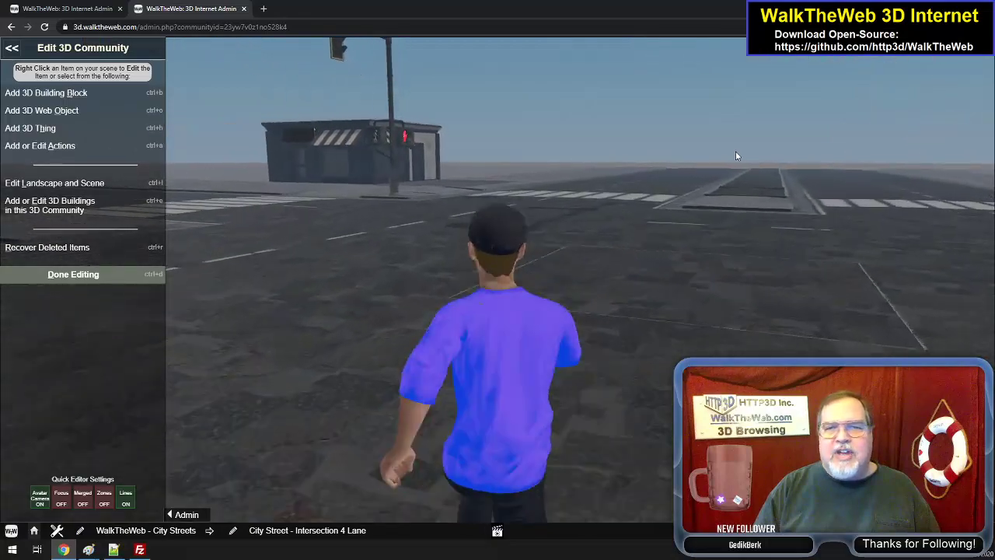
{"action": "key", "text": "Right"}
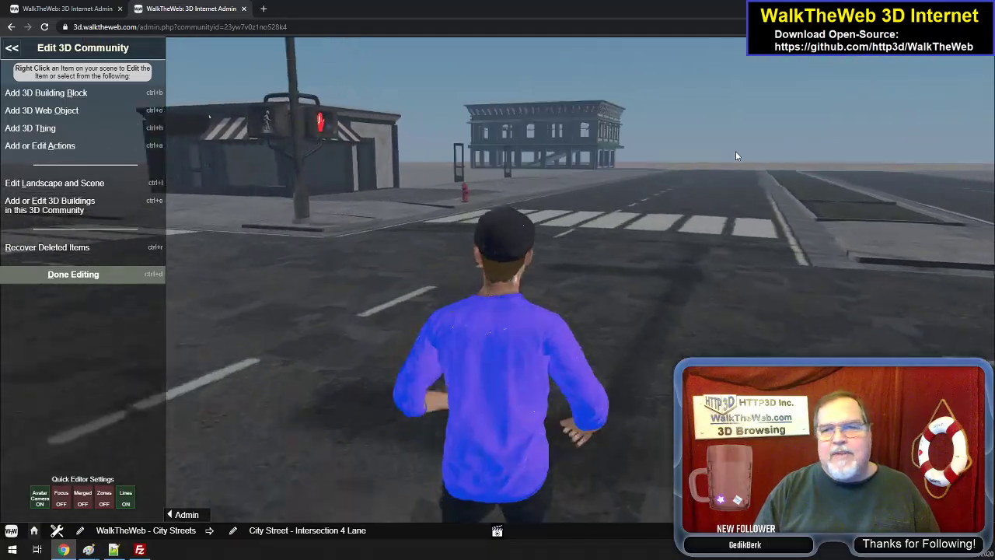
{"action": "key", "text": "Up"}
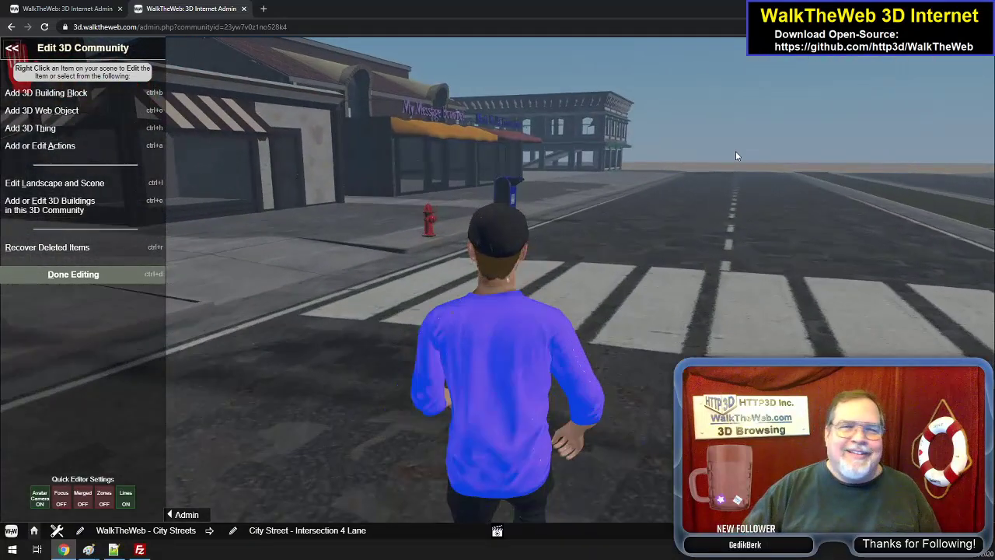